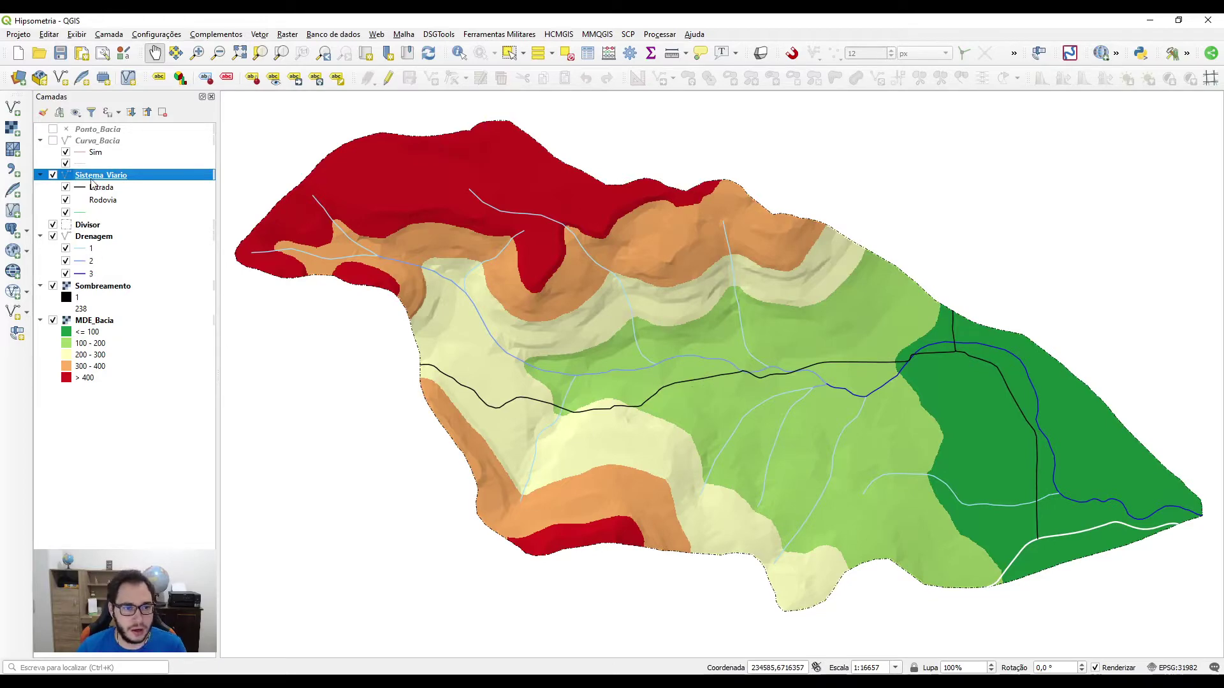
Hide the MDE_Bacia layer and turn on the Curva_Bacia and Ponto_Bacia layers
{"action": "left_click", "coordinate": [53, 320]}
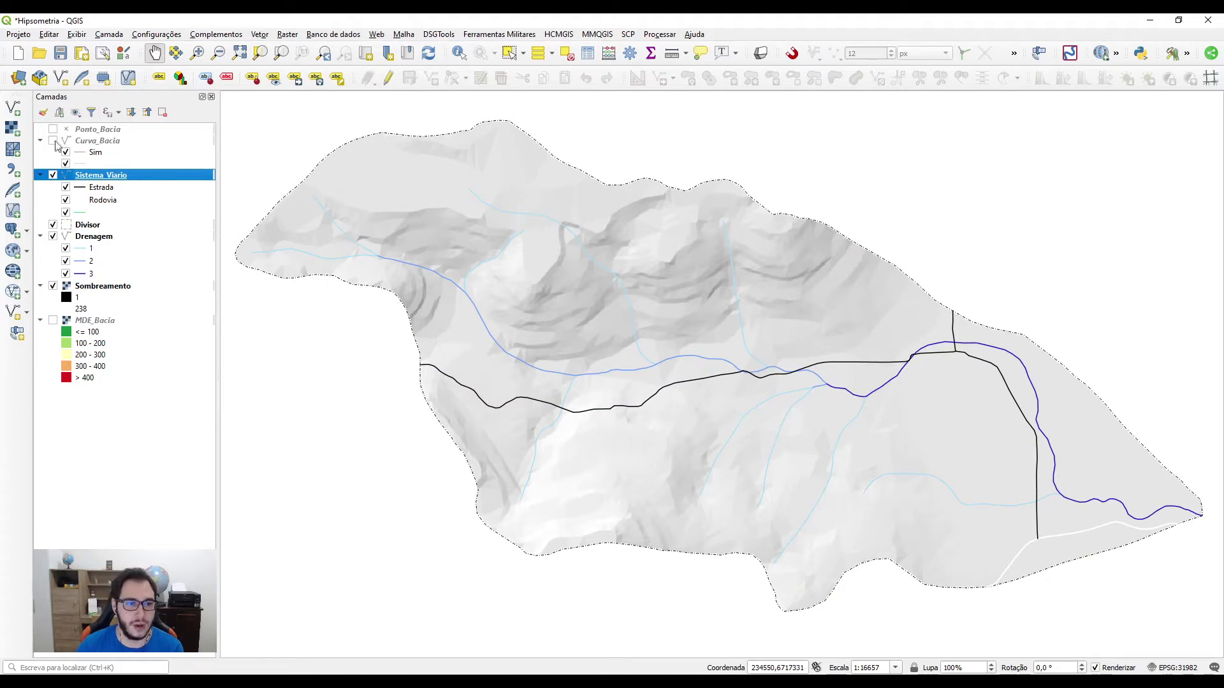
{"action": "left_click", "coordinate": [54, 140]}
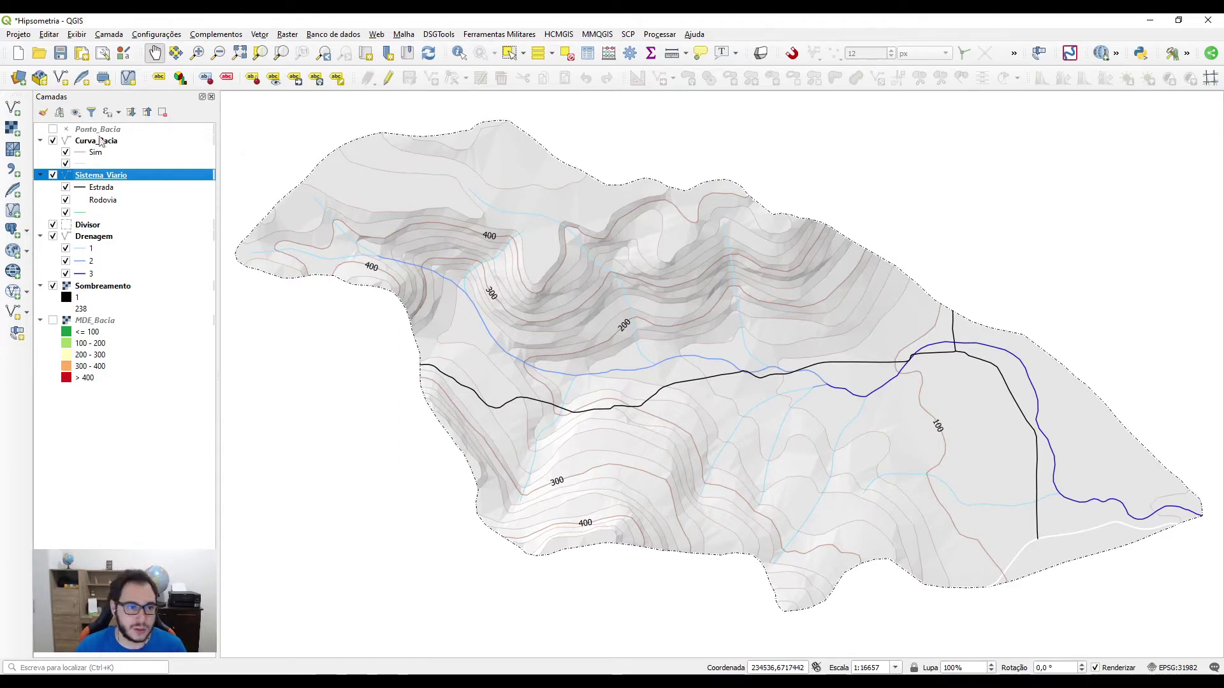
{"action": "left_click", "coordinate": [53, 129]}
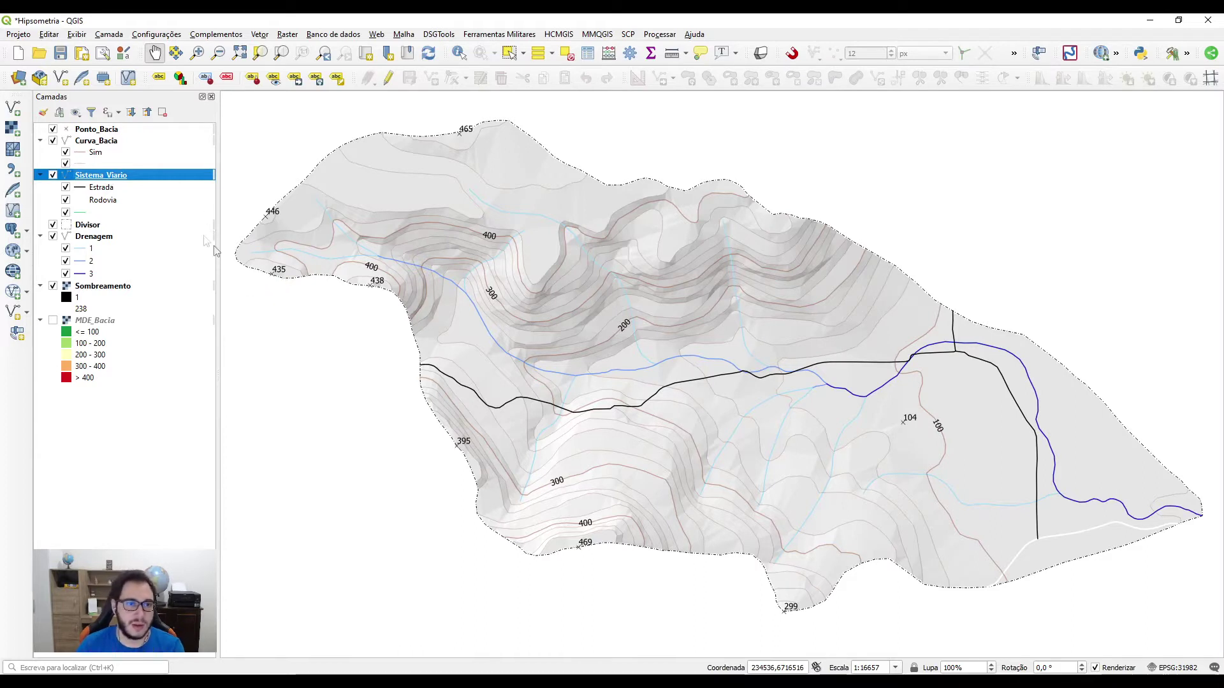
Create a new print layout titled "Mapa Bacia" and maximize its window
{"action": "left_click", "coordinate": [84, 61]}
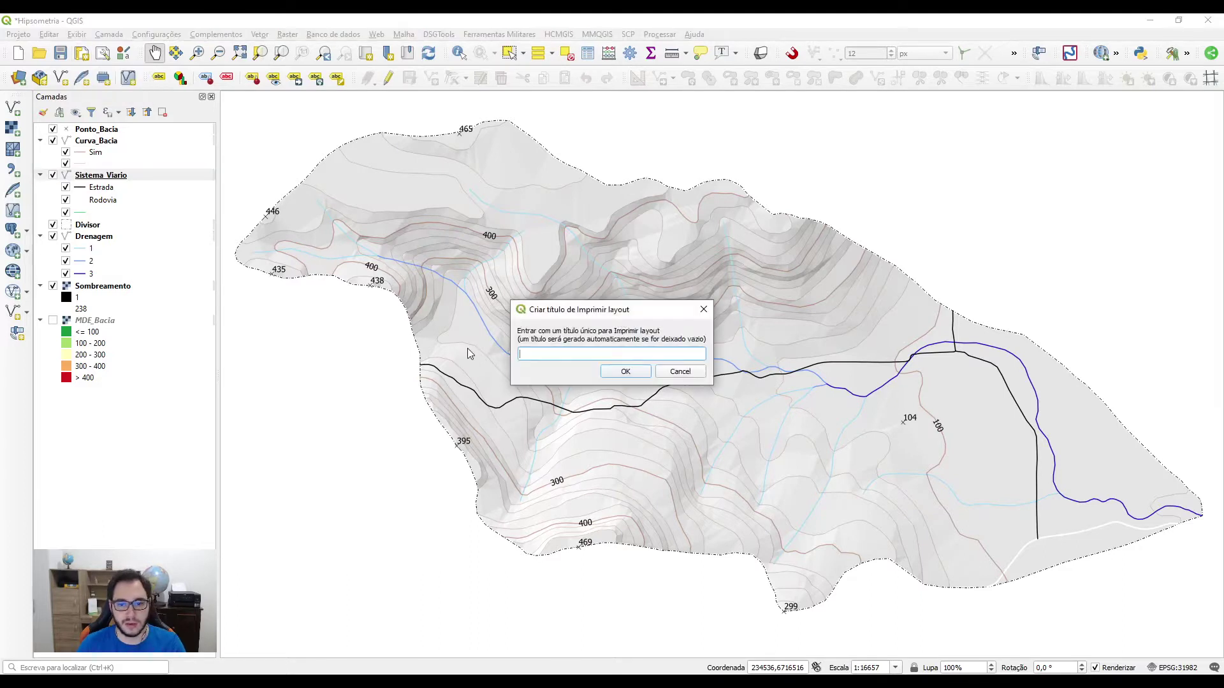
{"action": "type", "text": "Mapa"}
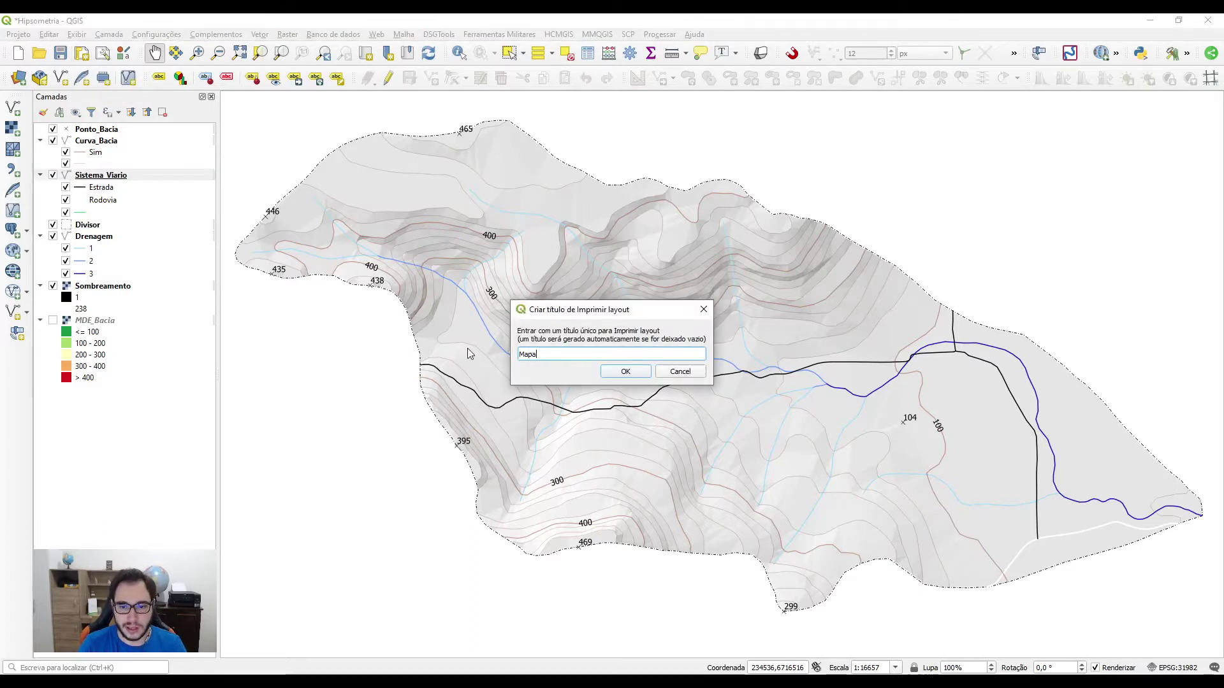
{"action": "type", "text": " Bacia"}
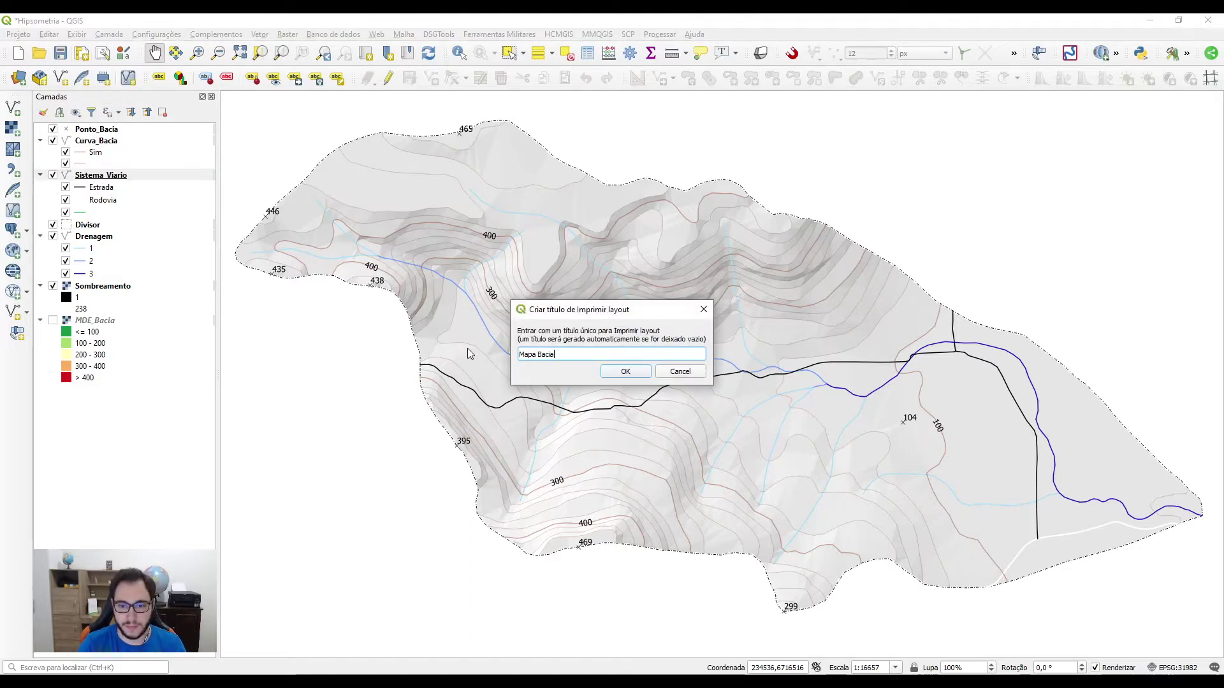
{"action": "left_click", "coordinate": [626, 372]}
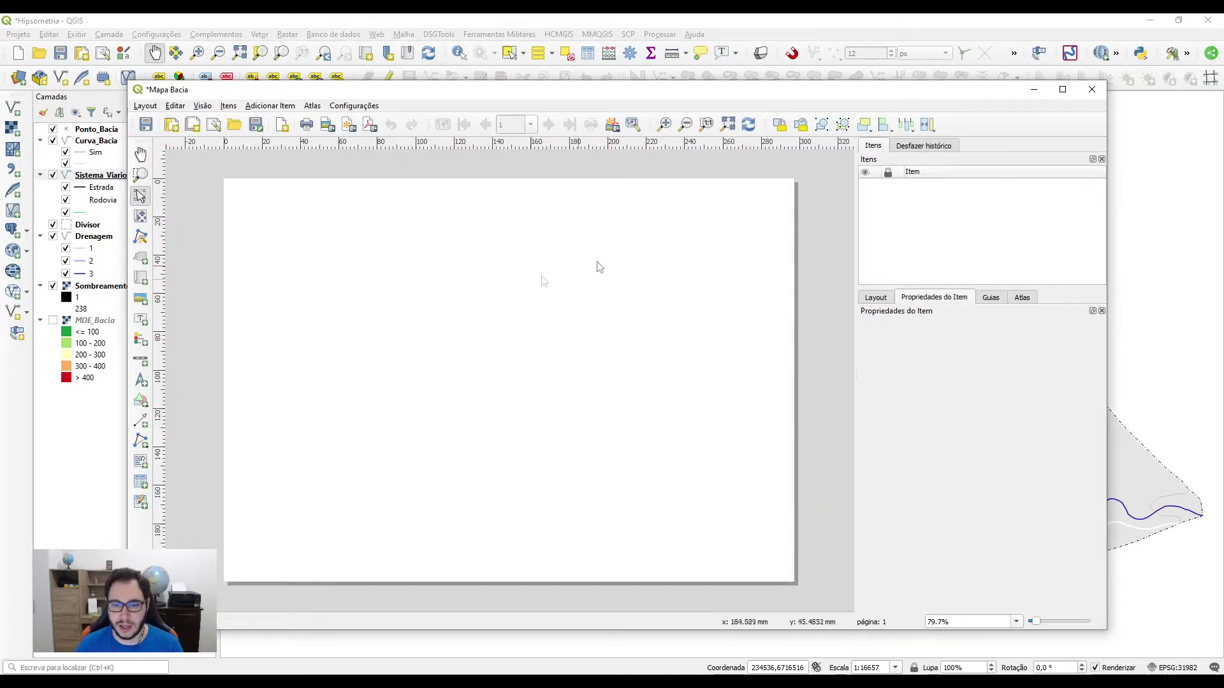
{"action": "left_click", "coordinate": [1063, 89]}
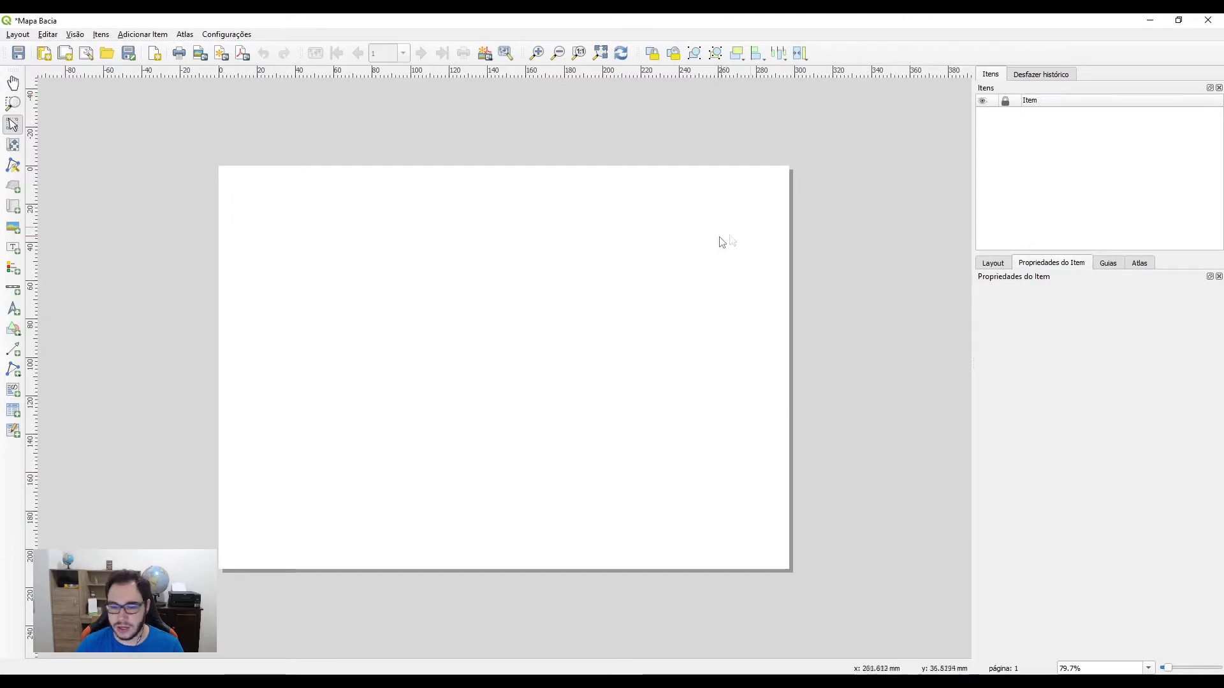
{"action": "scroll", "coordinate": [491, 350], "scroll_direction": "up", "scroll_amount": 2}
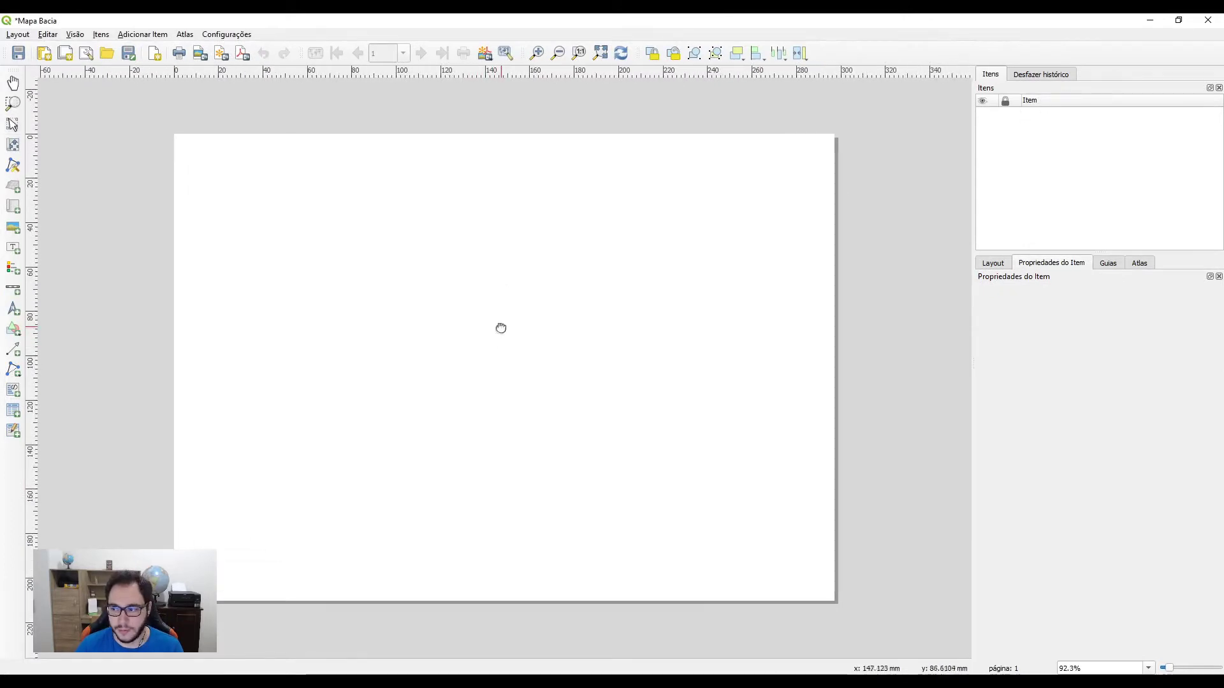
{"action": "scroll", "coordinate": [521, 344], "scroll_direction": "up", "scroll_amount": 1}
{"action": "key", "text": "v"}
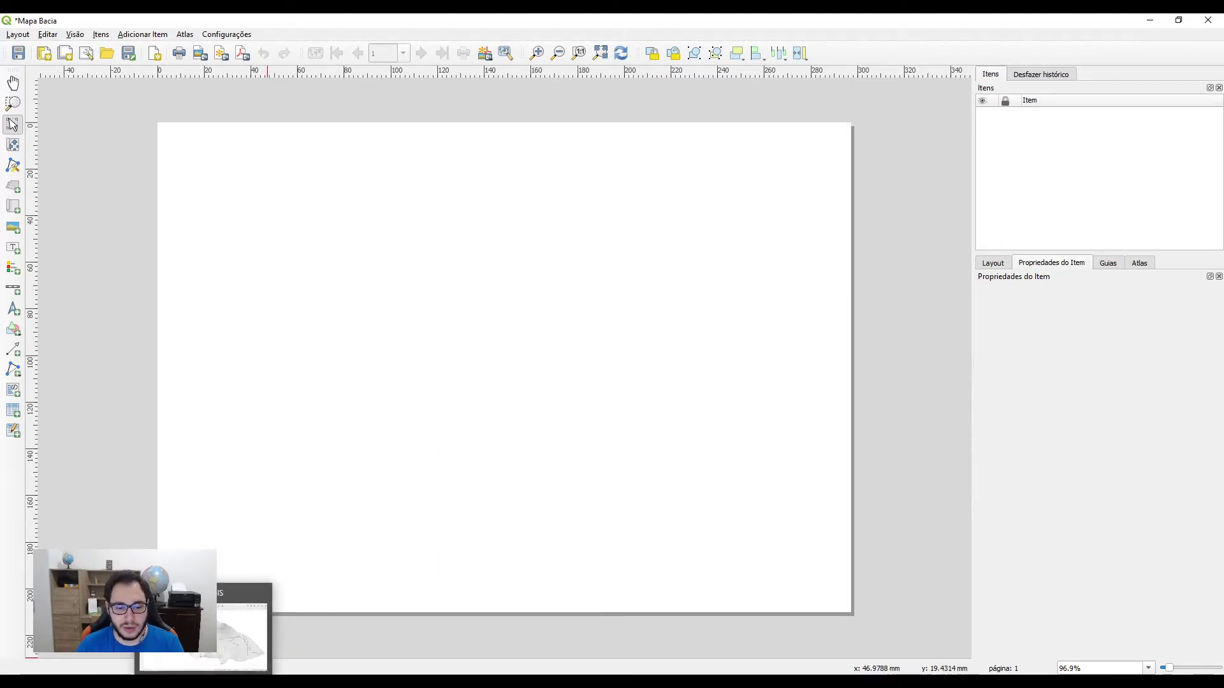
Return to the main project window and save the Hipsometria project
{"action": "left_click", "coordinate": [204, 637]}
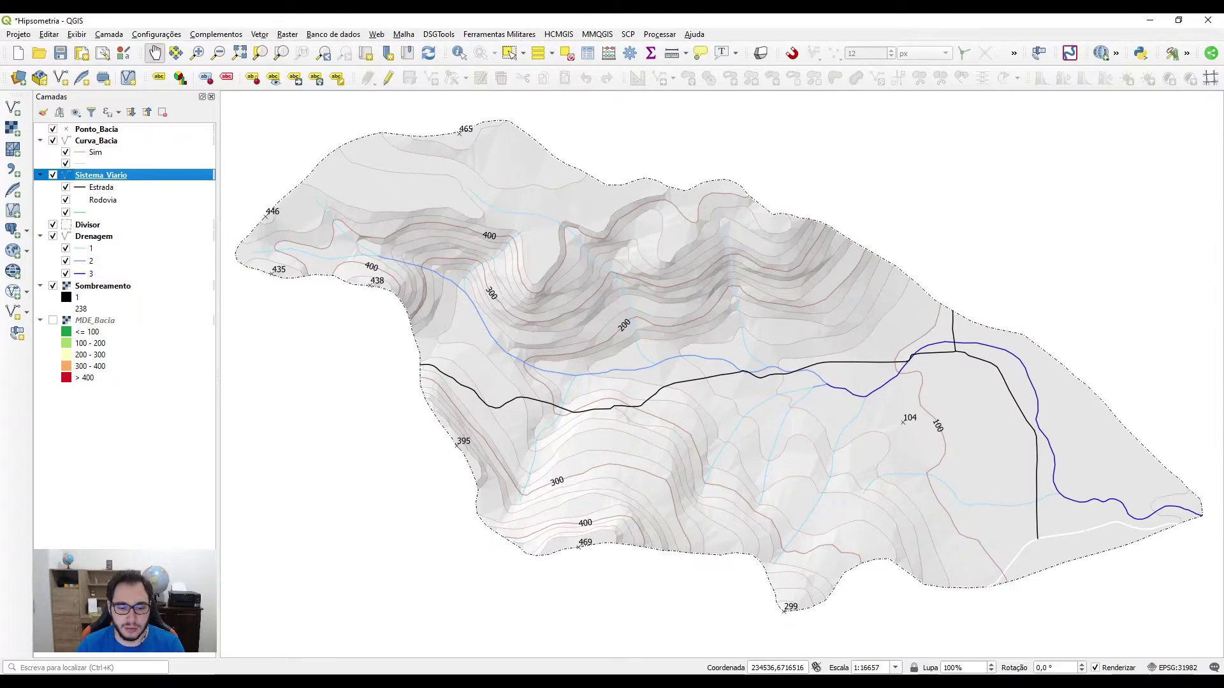
{"action": "key", "text": "alt+Tab"}
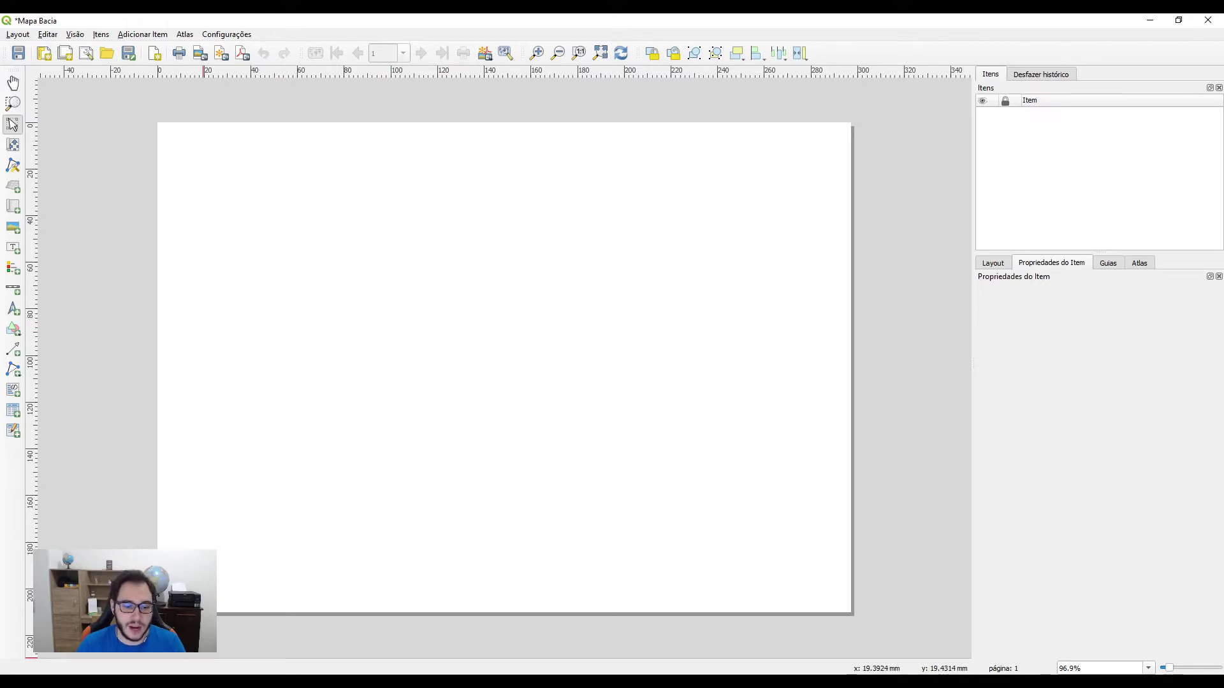
{"action": "key", "text": "alt+Tab"}
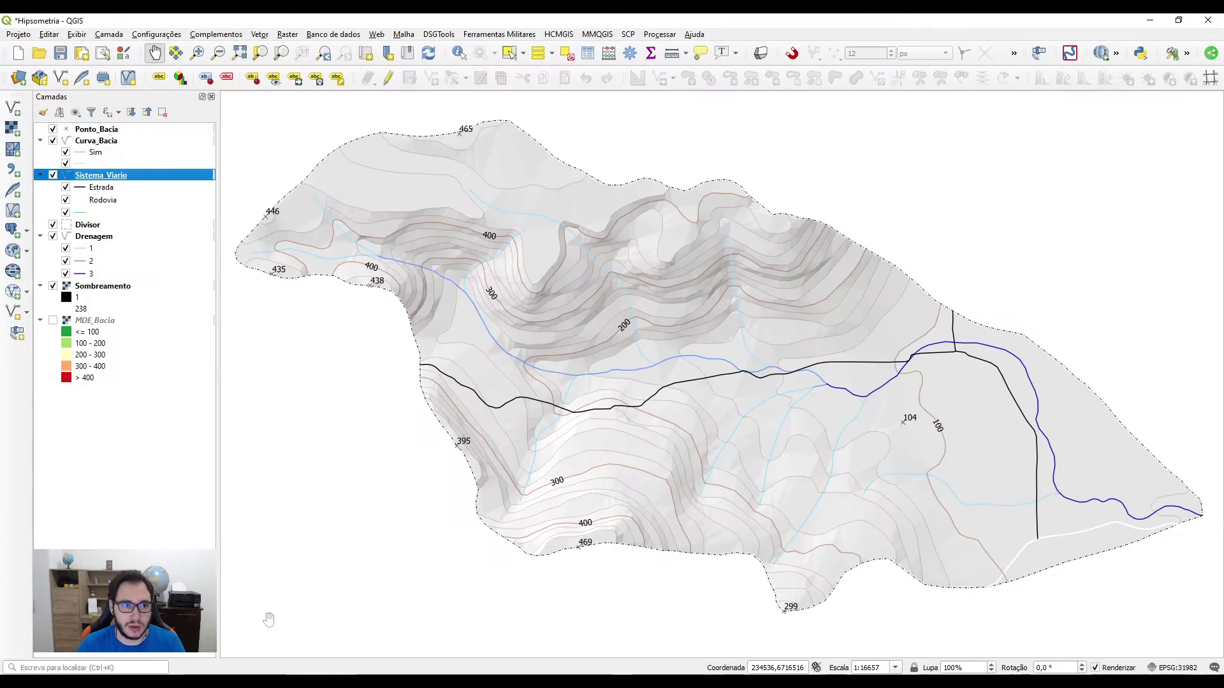
{"action": "left_click", "coordinate": [61, 53]}
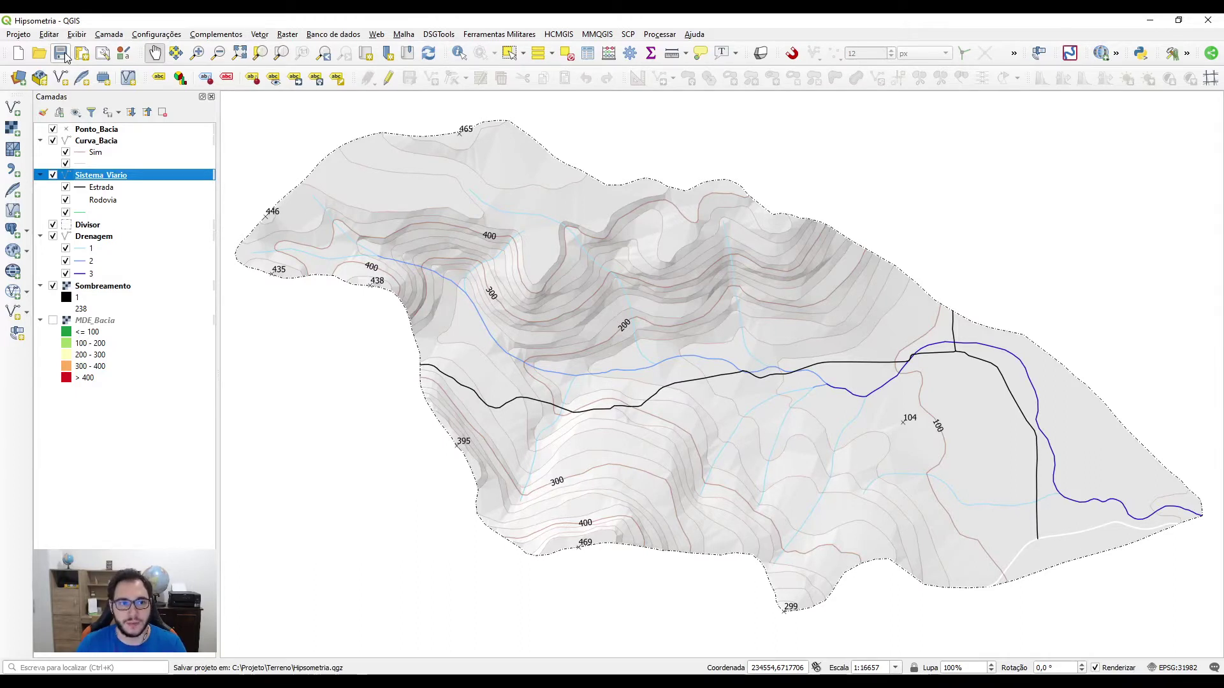
In the Mapa Bacia layout, add a map frame of the basin, about 260 by 167 mm, inside the page margins
{"action": "left_click", "coordinate": [276, 674]}
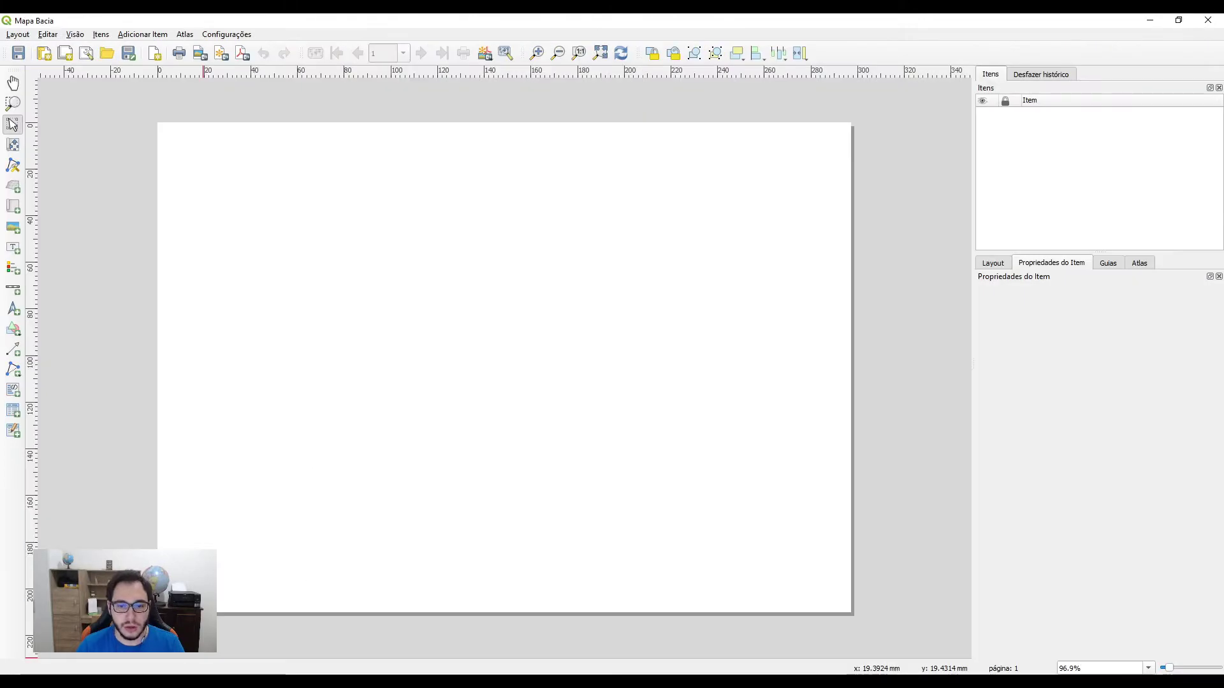
{"action": "left_click", "coordinate": [14, 209]}
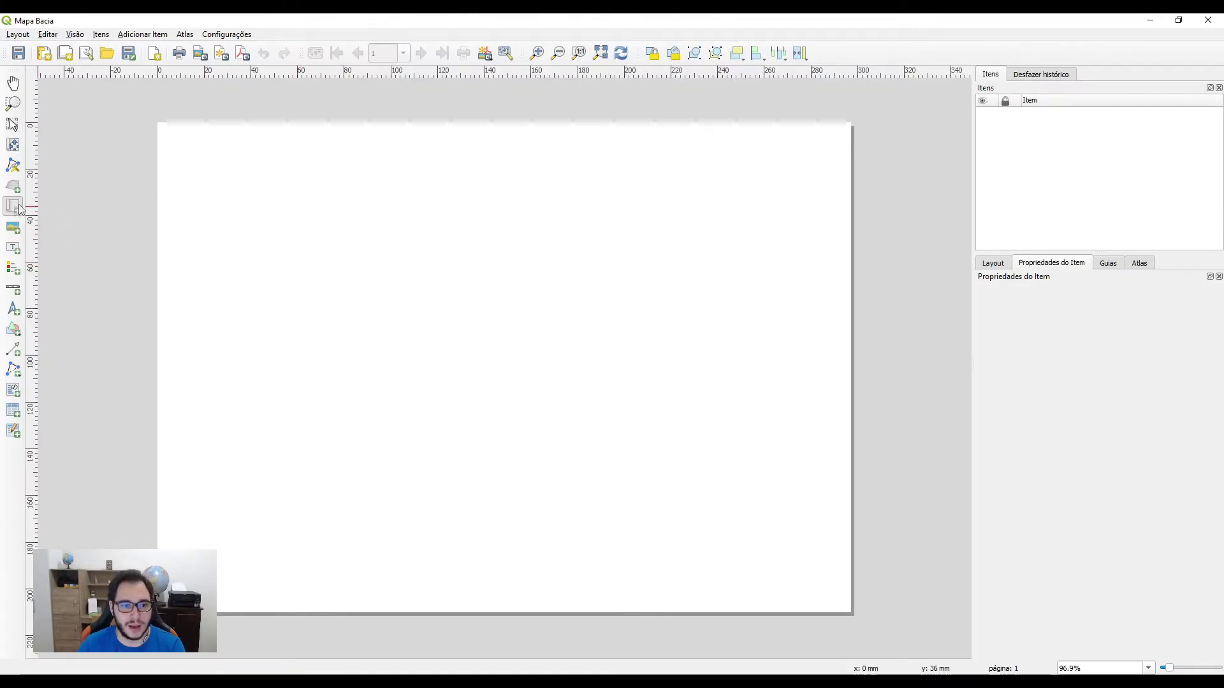
{"action": "left_click_drag", "start_coordinate": [198, 161], "coordinate": [801, 550]}
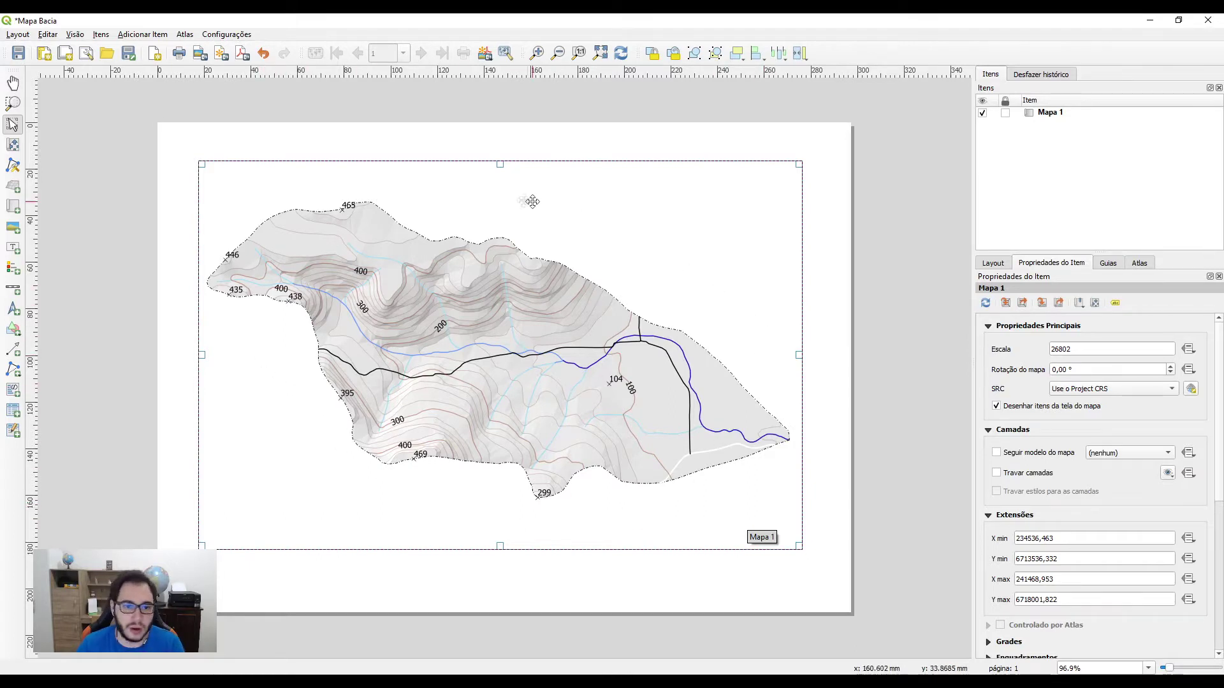
{"action": "left_click", "coordinate": [156, 454]}
{"action": "left_click", "coordinate": [265, 459]}
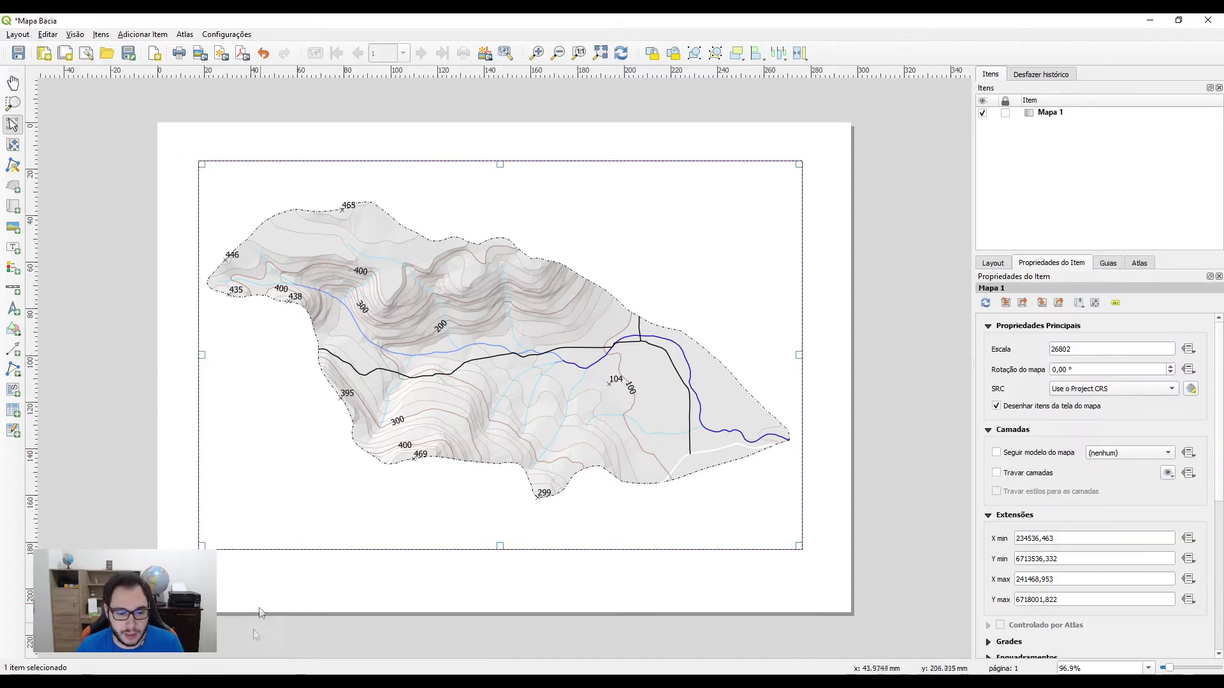
Switch to the main project window and add the OSM Standard basemap from QuickMapServices
{"action": "key", "text": "alt+Tab"}
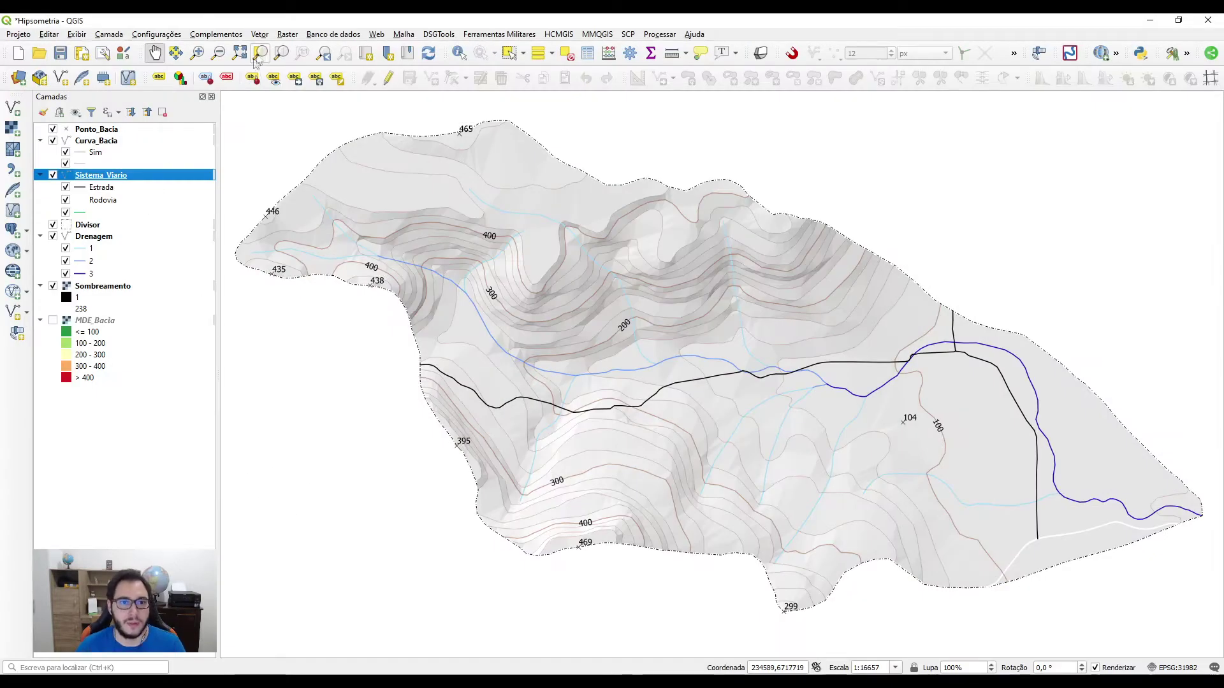
{"action": "left_click", "coordinate": [376, 35]}
{"action": "mouse_move", "coordinate": [417, 77]}
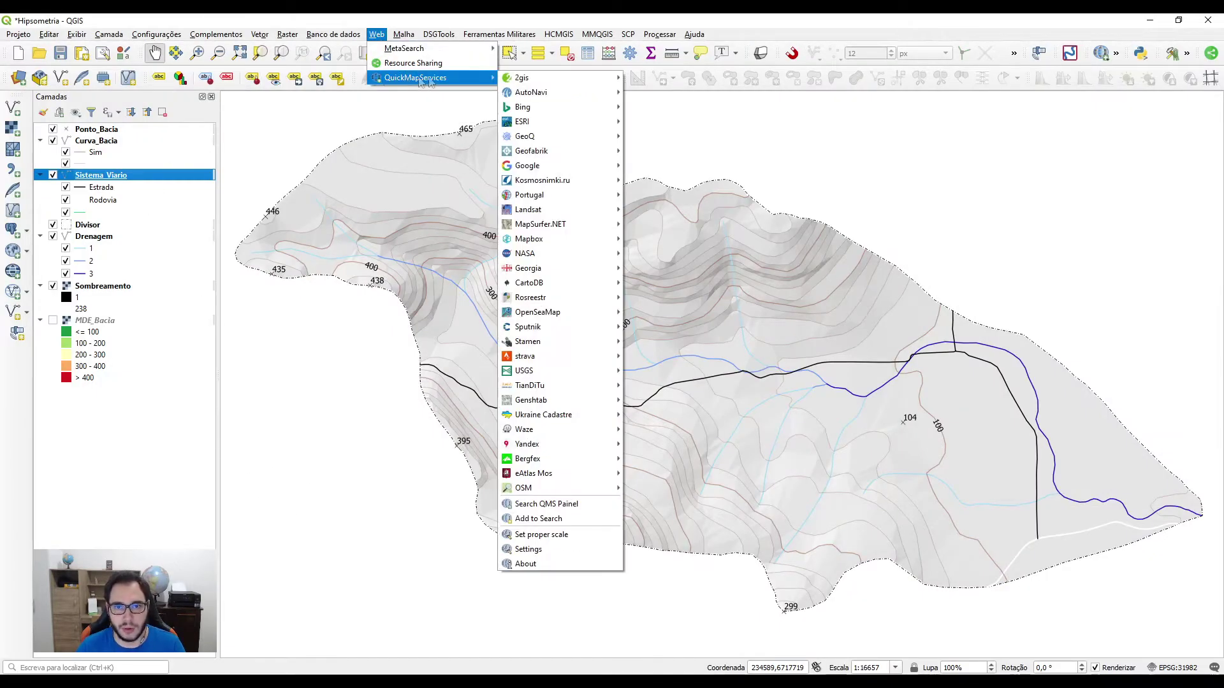
{"action": "mouse_move", "coordinate": [551, 490]}
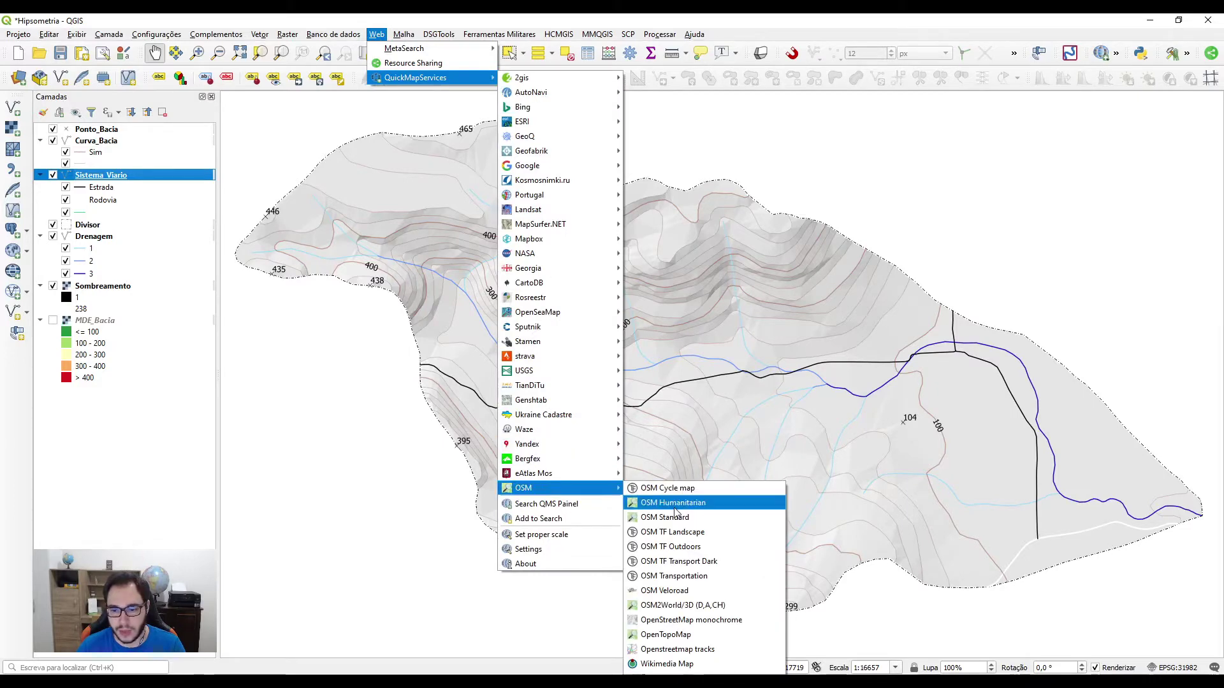
{"action": "left_click", "coordinate": [675, 523]}
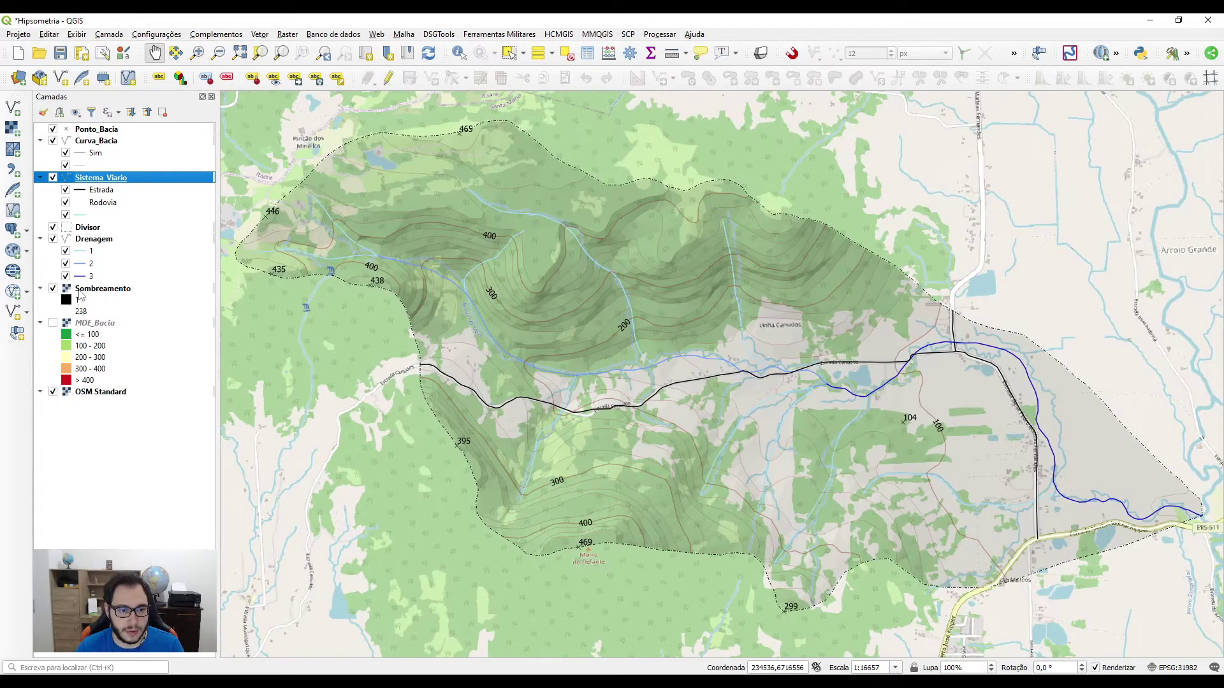
Set the Sombreamento layer's blending mode to Normal and its global opacity to 100%, and refresh the layout map
{"action": "double_click", "coordinate": [88, 293]}
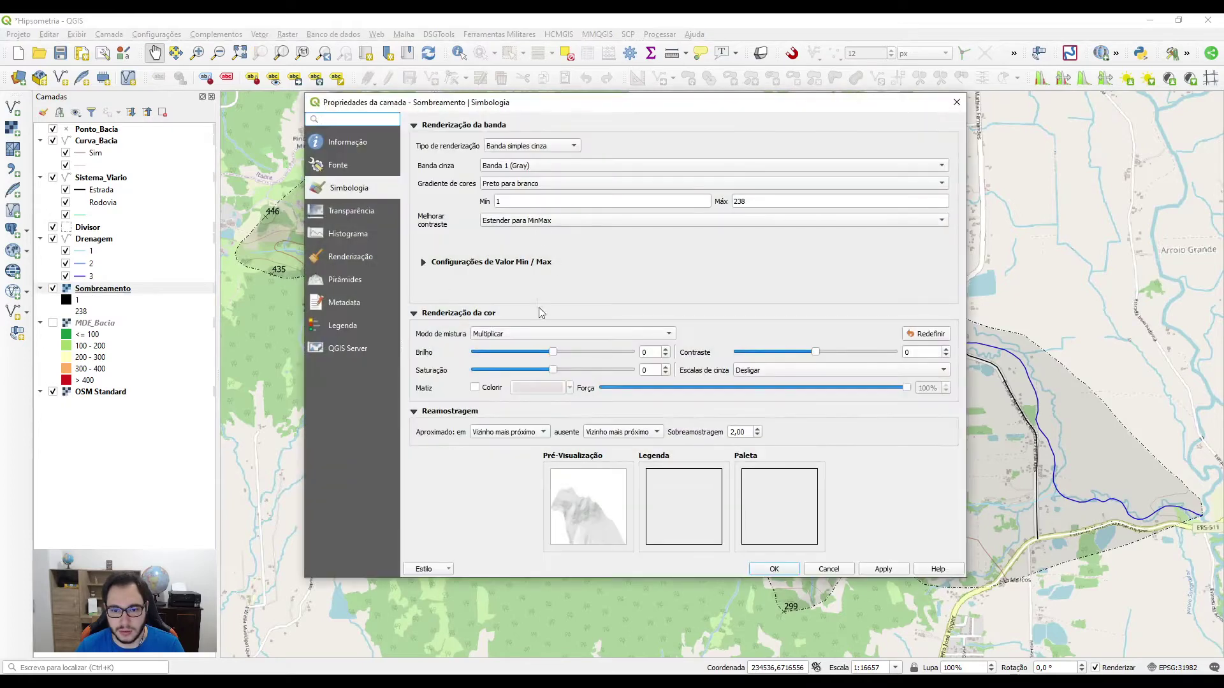
{"action": "left_click", "coordinate": [527, 342]}
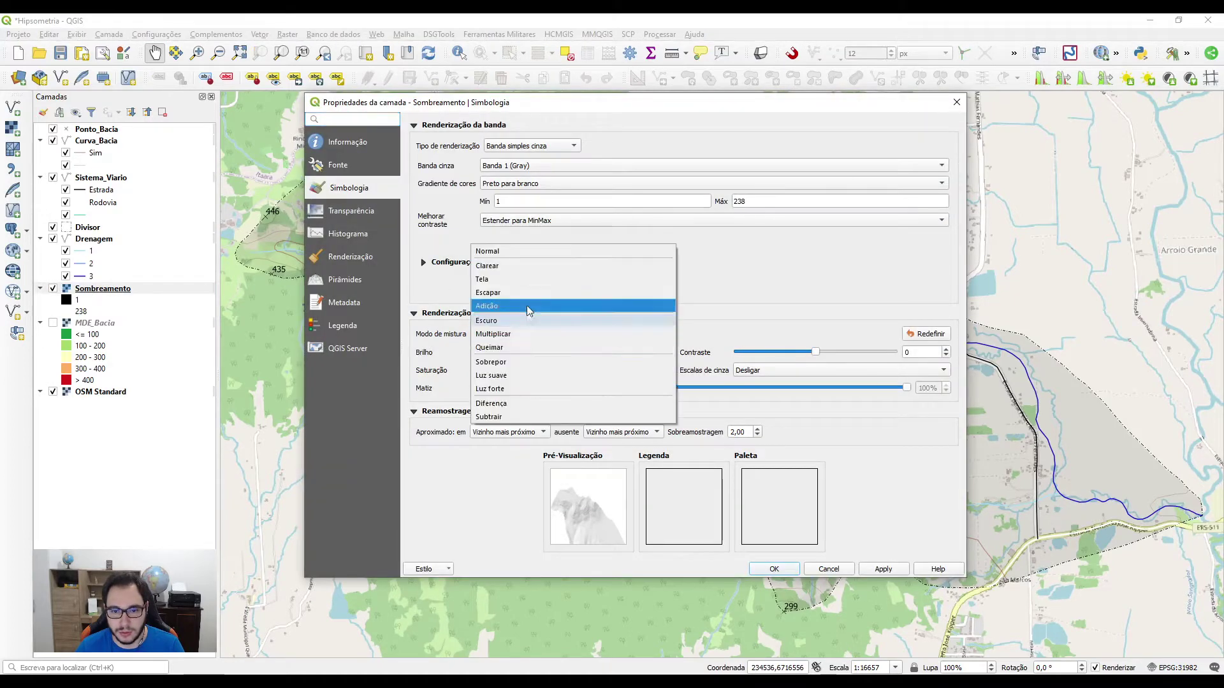
{"action": "left_click", "coordinate": [528, 258]}
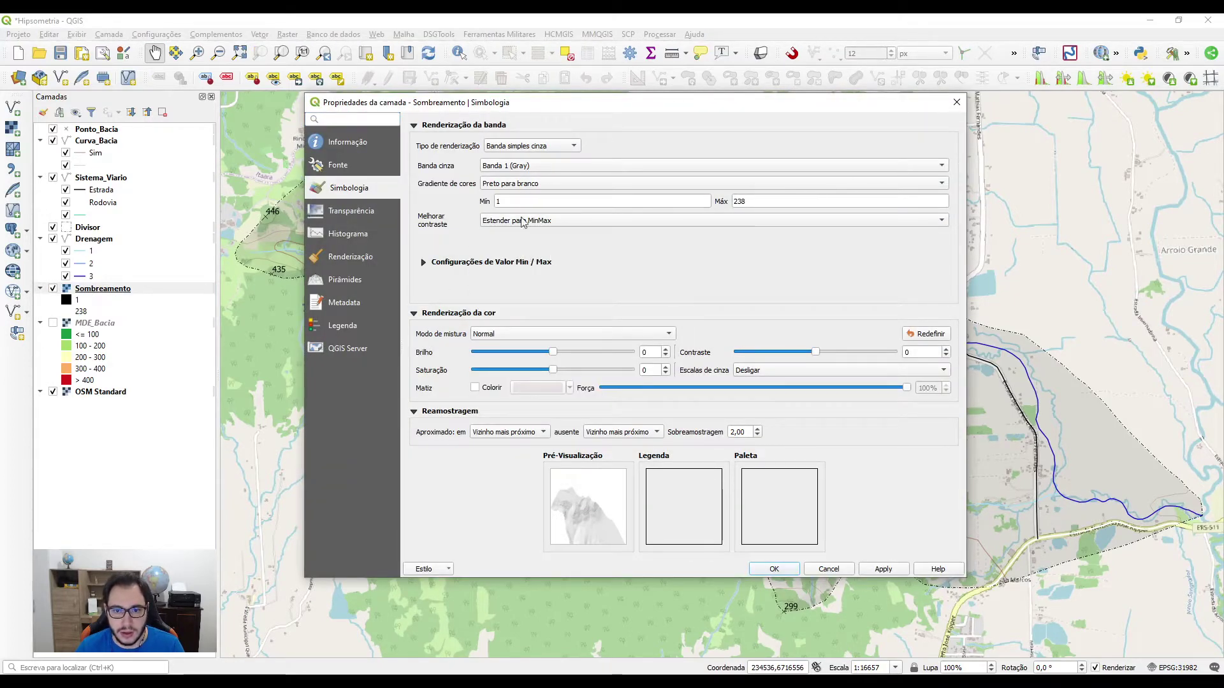
{"action": "left_click", "coordinate": [351, 211]}
{"action": "left_click_drag", "start_coordinate": [605, 143], "coordinate": [883, 140]}
{"action": "left_click", "coordinate": [885, 568]}
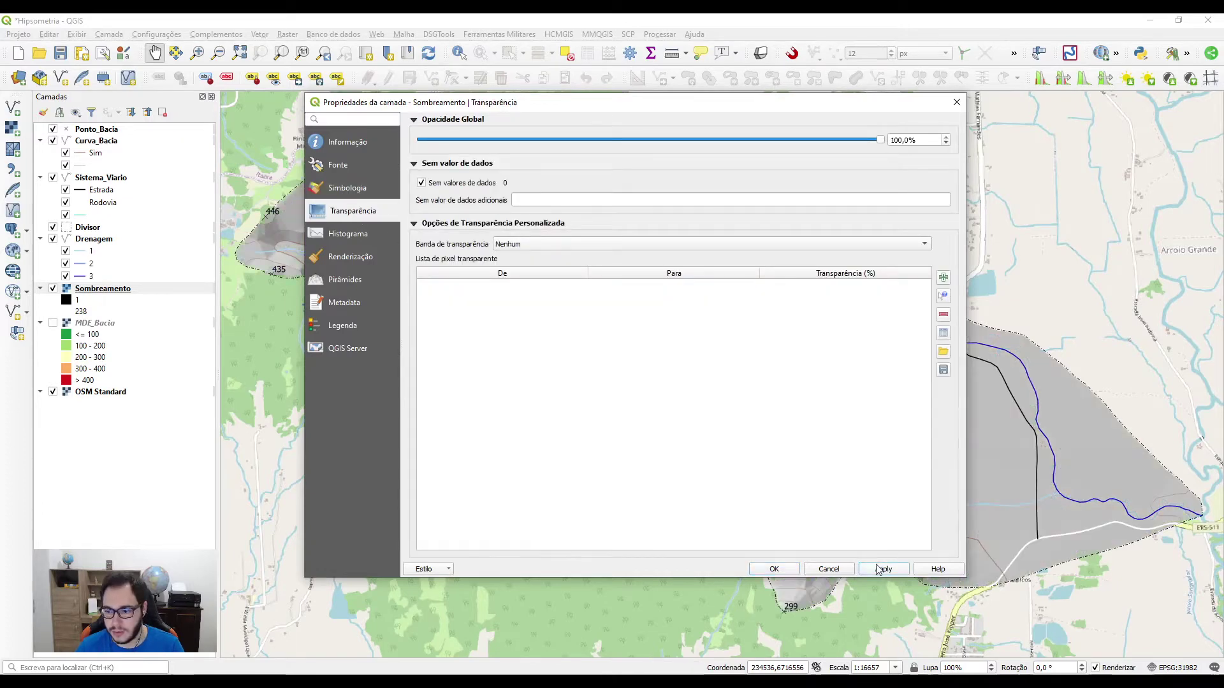
{"action": "left_click", "coordinate": [774, 570]}
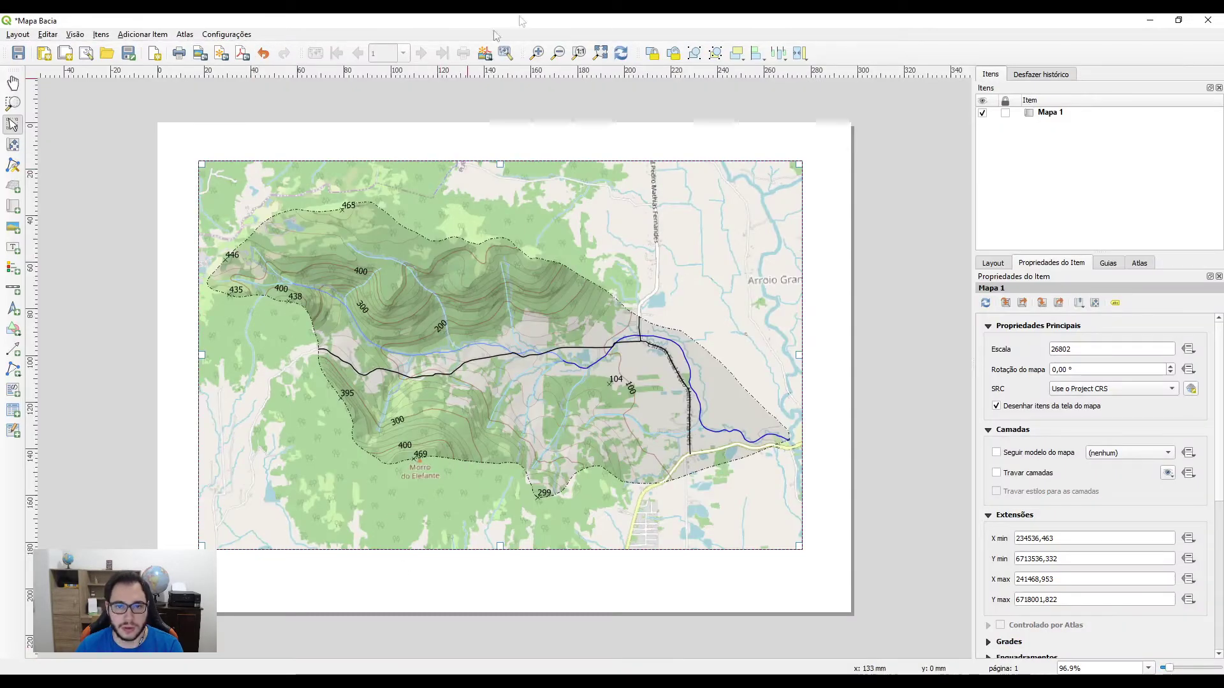
{"action": "left_click", "coordinate": [620, 55]}
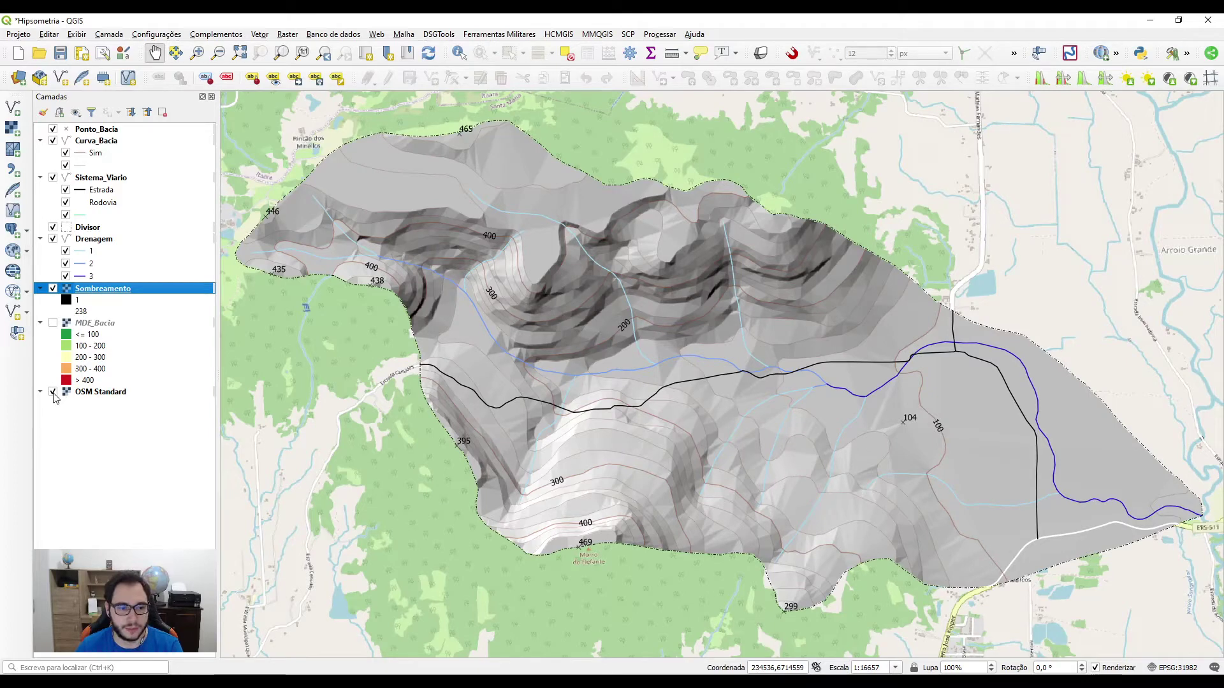
Remove the OSM Standard layer from the project
{"action": "left_click", "coordinate": [80, 393]}
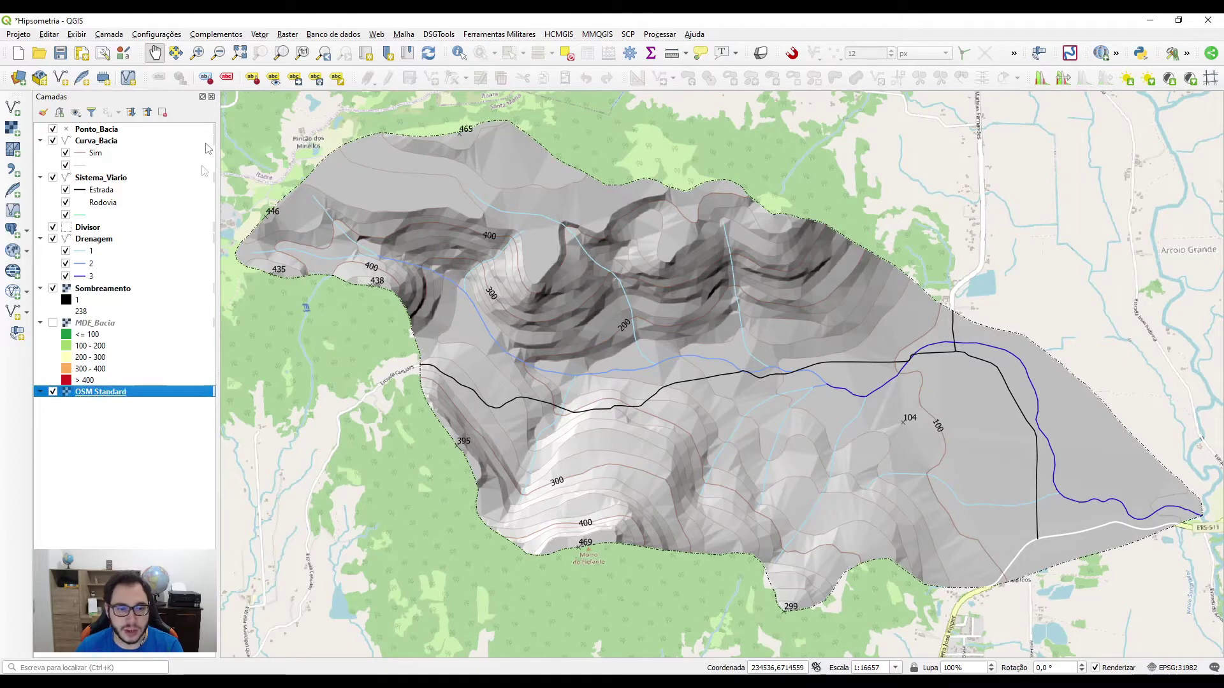
{"action": "left_click", "coordinate": [164, 113]}
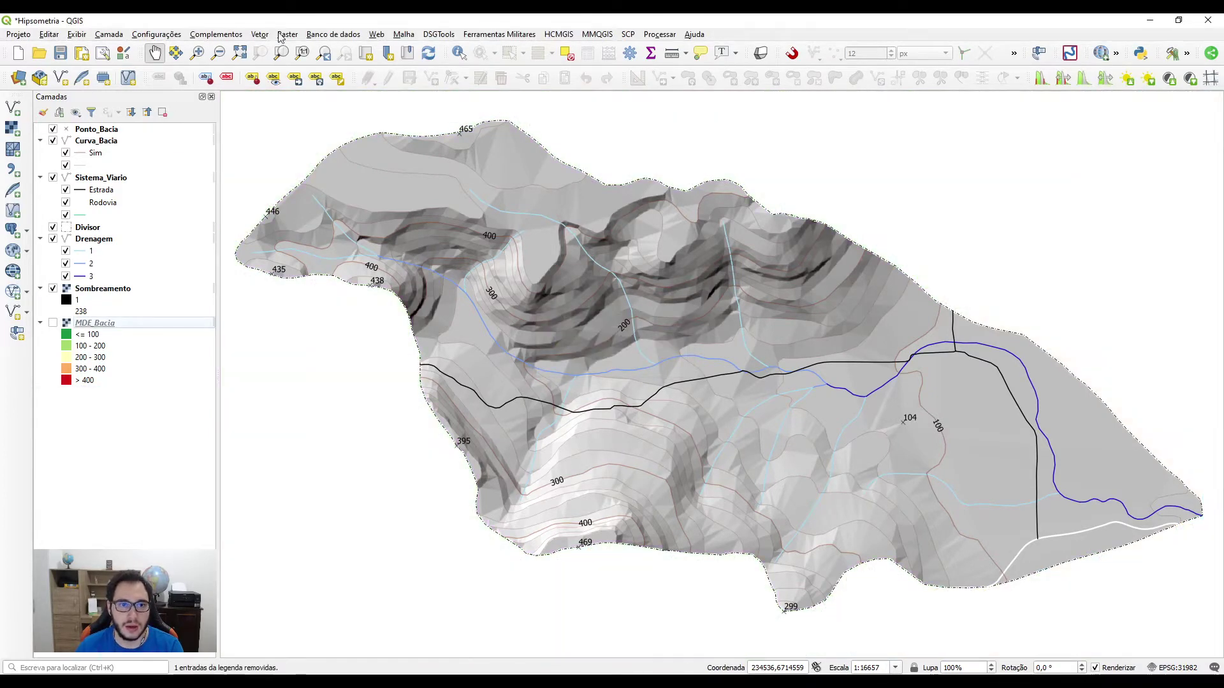
Add the Google Satellite basemap from QuickMapServices to the project
{"action": "left_click", "coordinate": [288, 34]}
{"action": "mouse_move", "coordinate": [376, 35]}
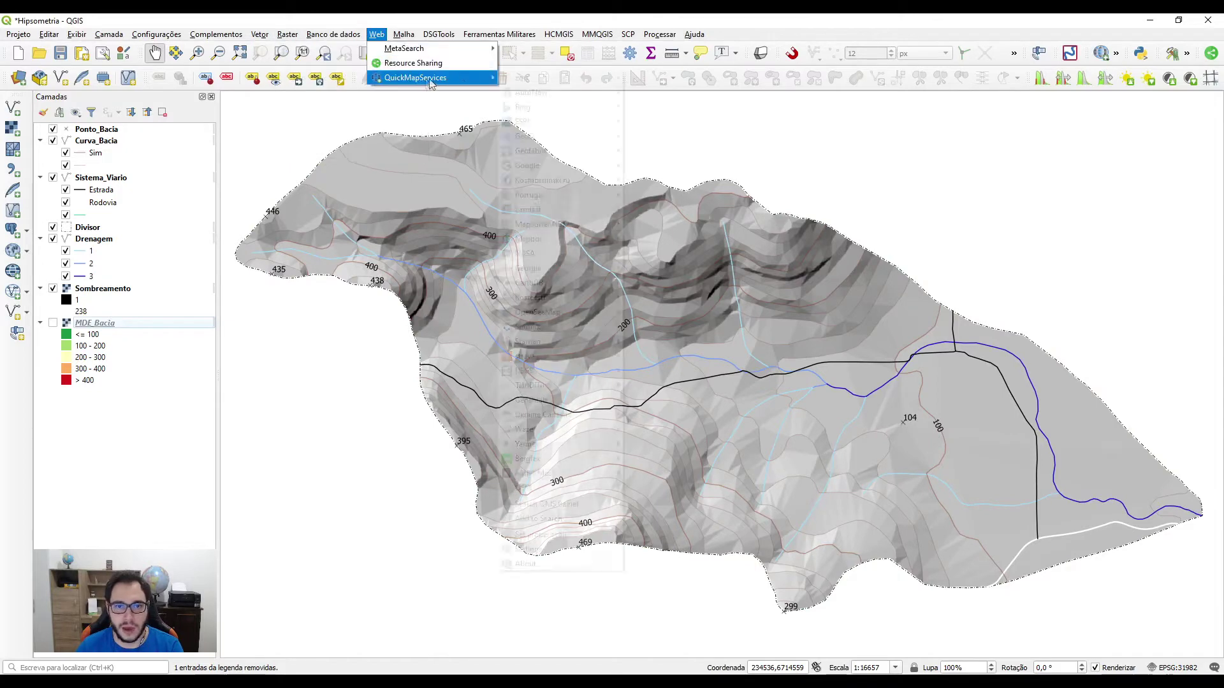
{"action": "mouse_move", "coordinate": [414, 77]}
{"action": "mouse_move", "coordinate": [548, 165]}
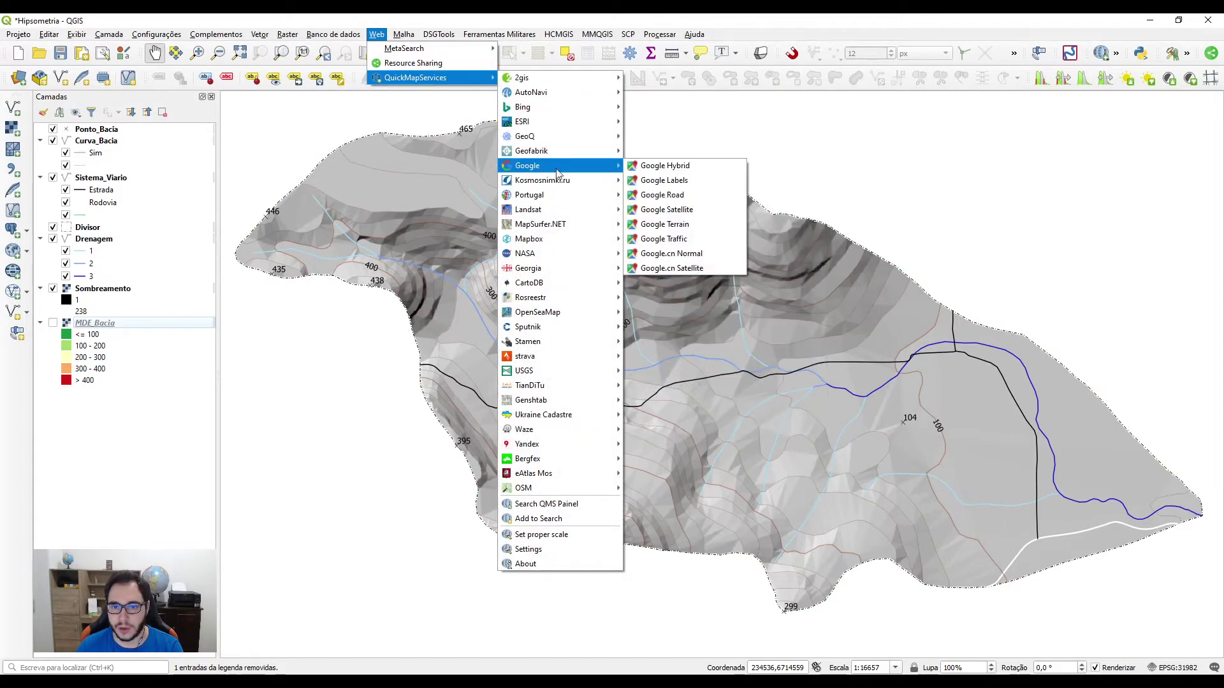
{"action": "left_click", "coordinate": [669, 207]}
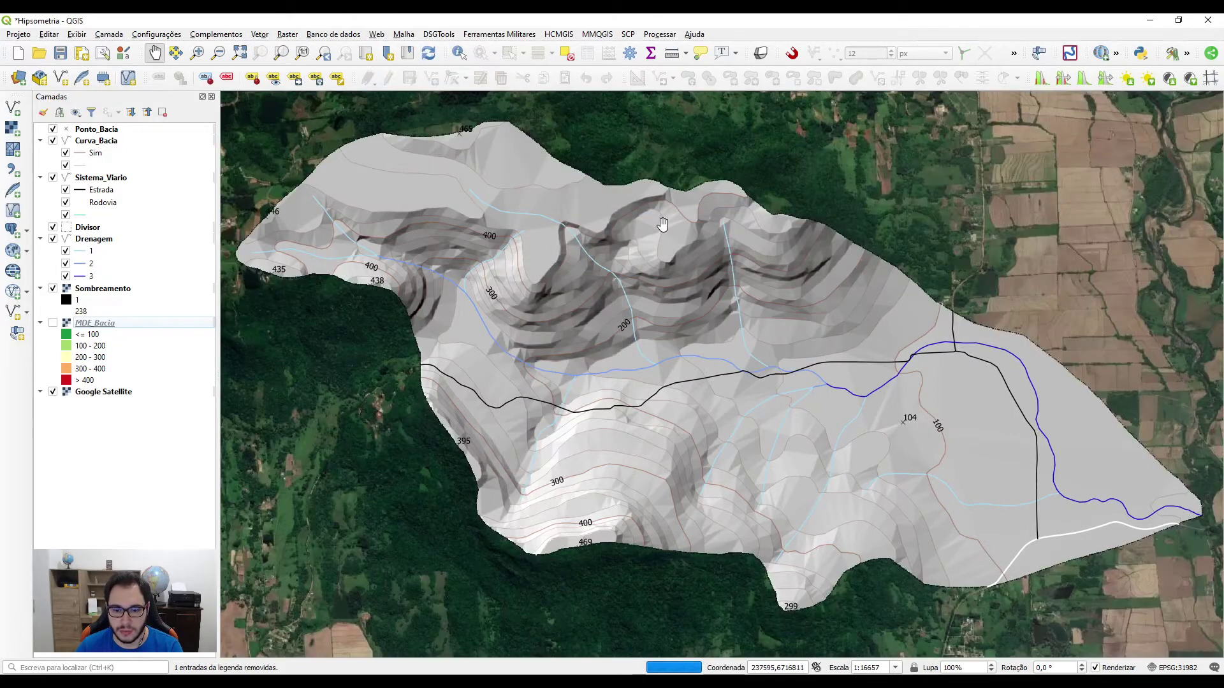
Set the Sombreamento layer's global opacity to 60%
{"action": "left_click_drag", "start_coordinate": [662, 229], "coordinate": [640, 214]}
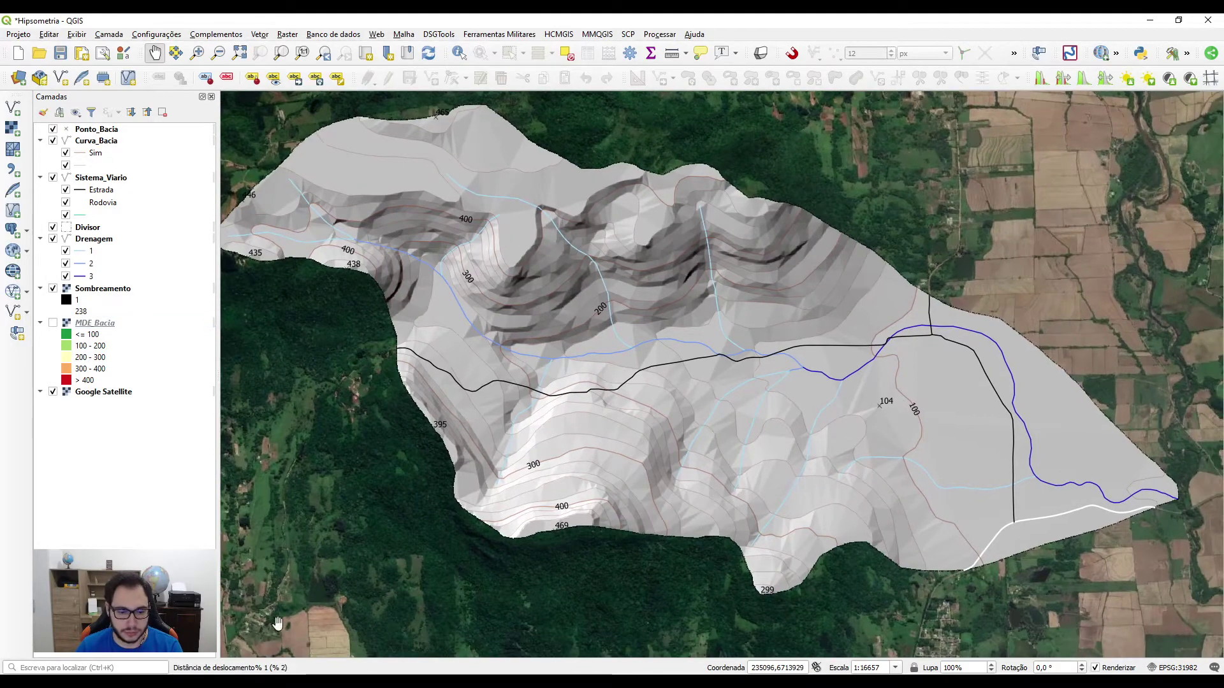
{"action": "right_click", "coordinate": [92, 288]}
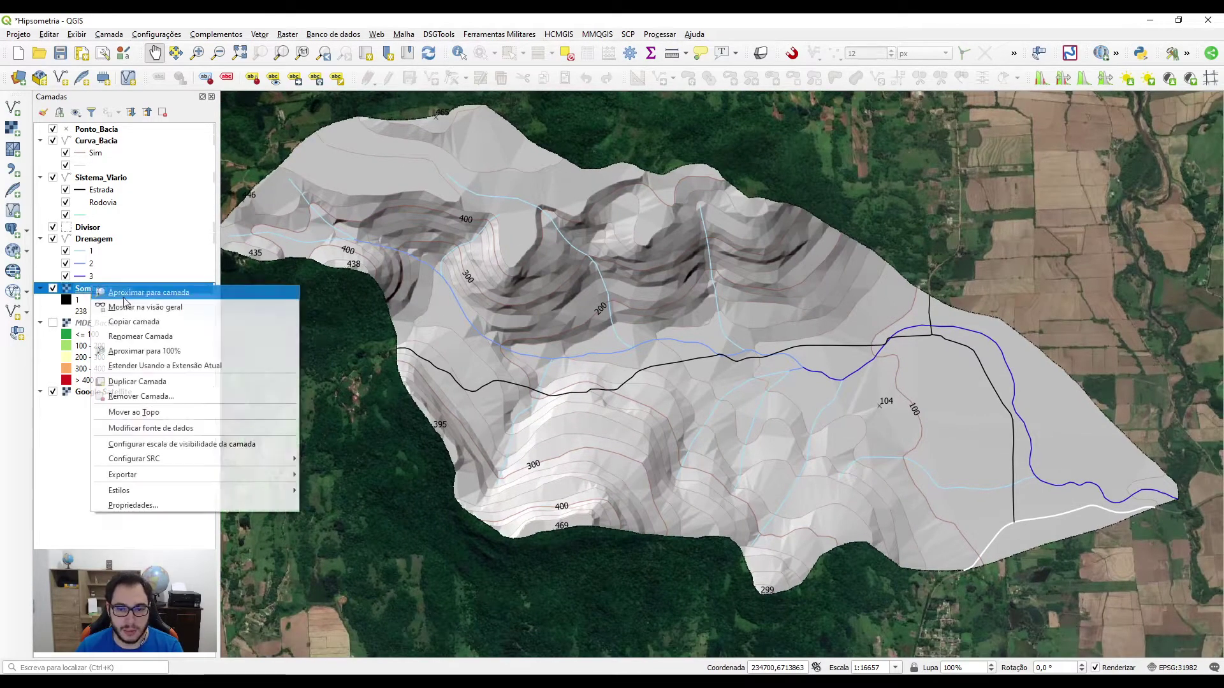
{"action": "left_click", "coordinate": [144, 505]}
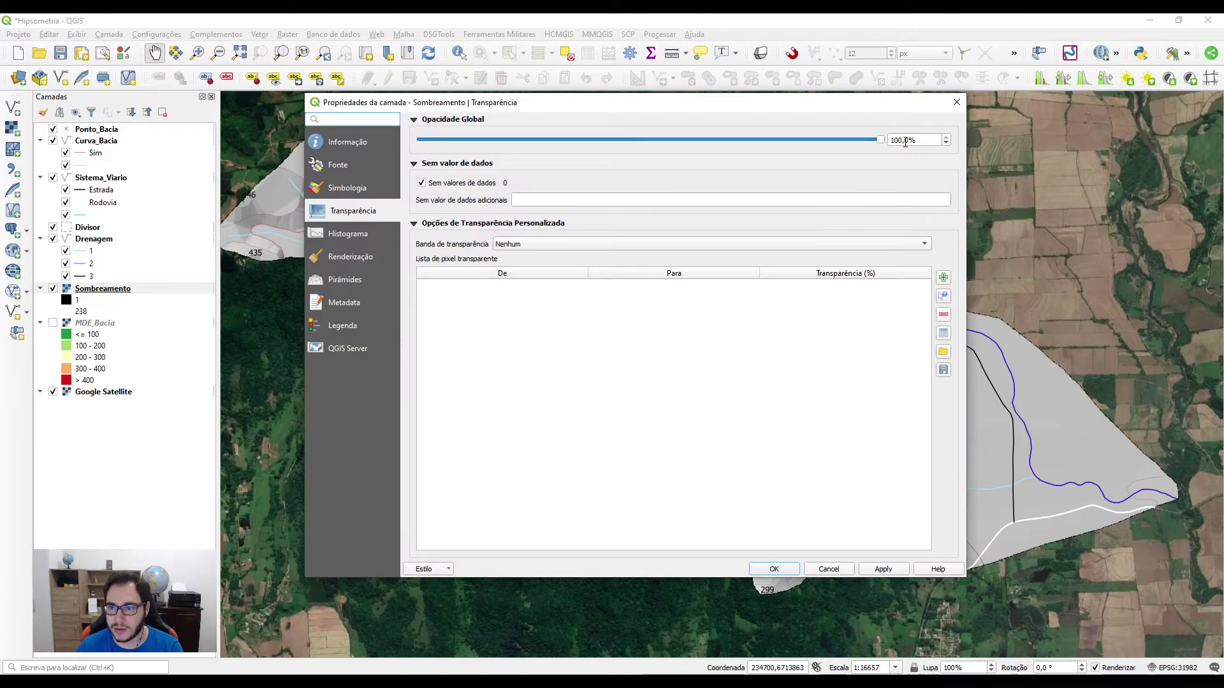
{"action": "type", "text": "60"}
{"action": "key", "text": "Return"}
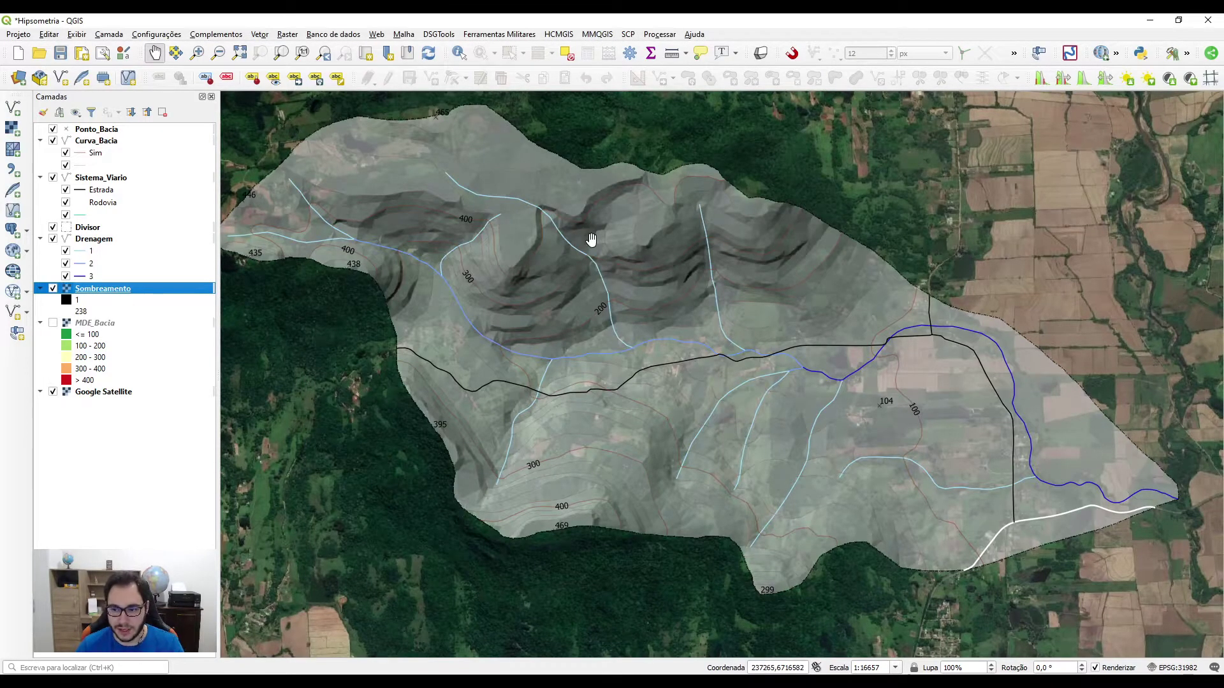
Set the Sombreamento layer's global opacity to 40% and refresh the map in the Mapa Bacia layout
{"action": "double_click", "coordinate": [110, 293]}
{"action": "left_click_drag", "start_coordinate": [899, 141], "coordinate": [884, 141]}
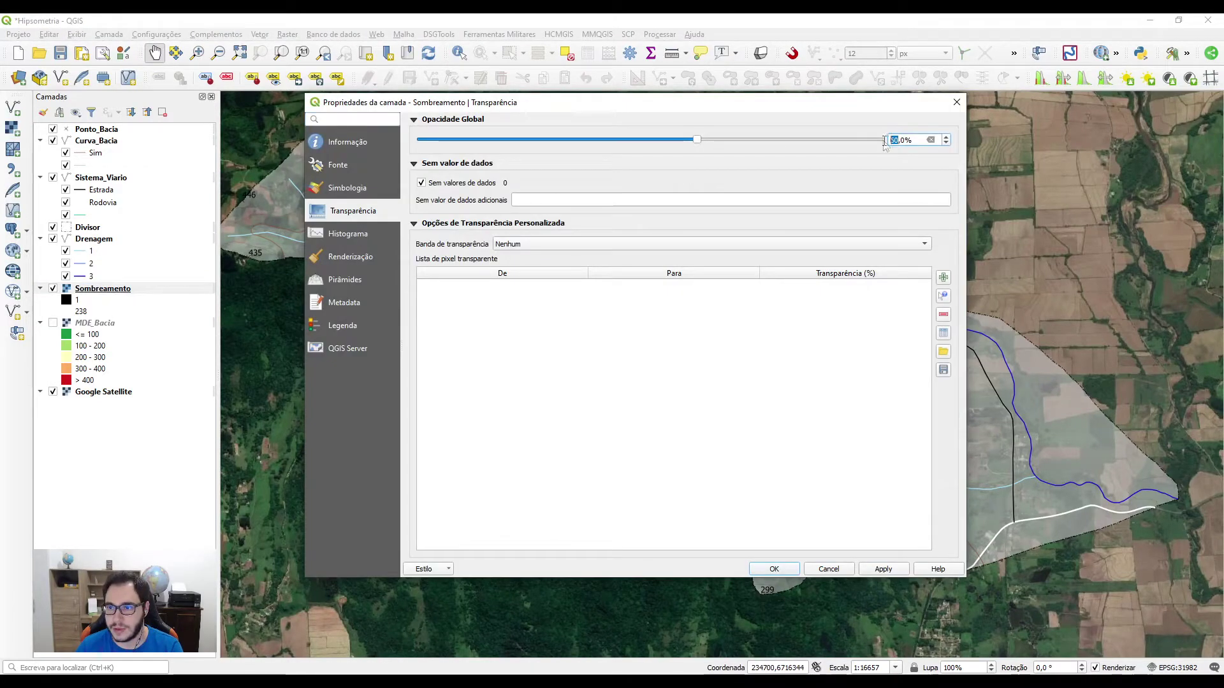
{"action": "type", "text": "35"}
{"action": "key", "text": "Return"}
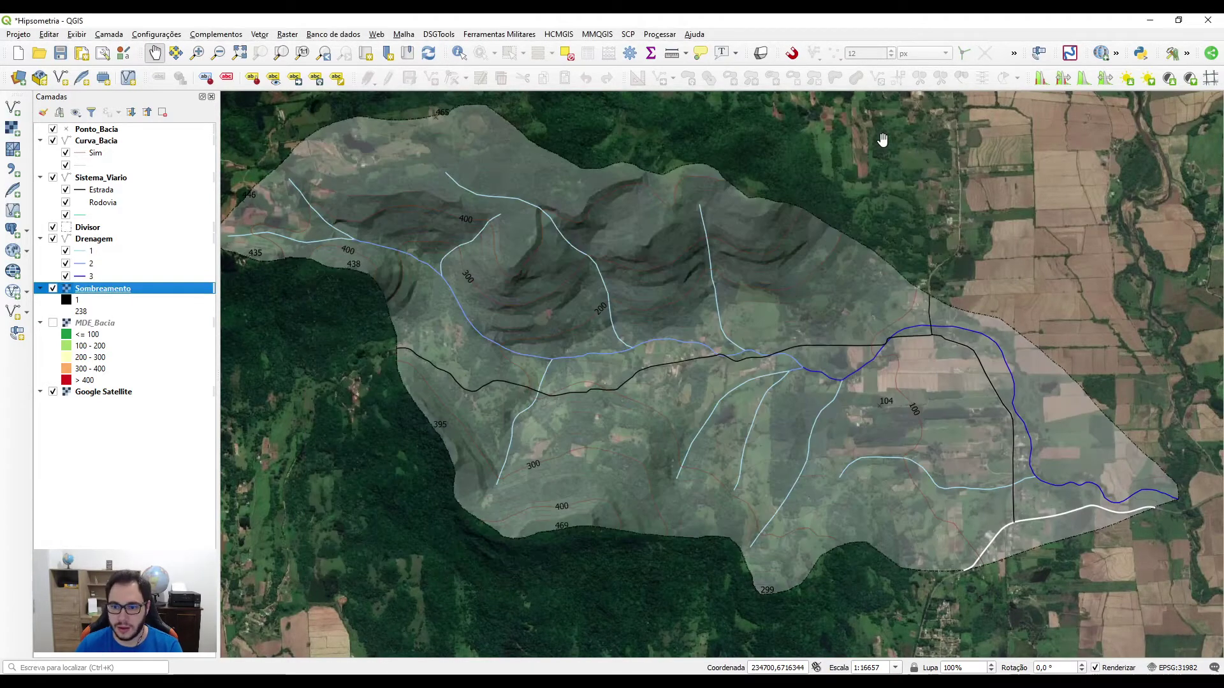
{"action": "key", "text": "alt+Tab"}
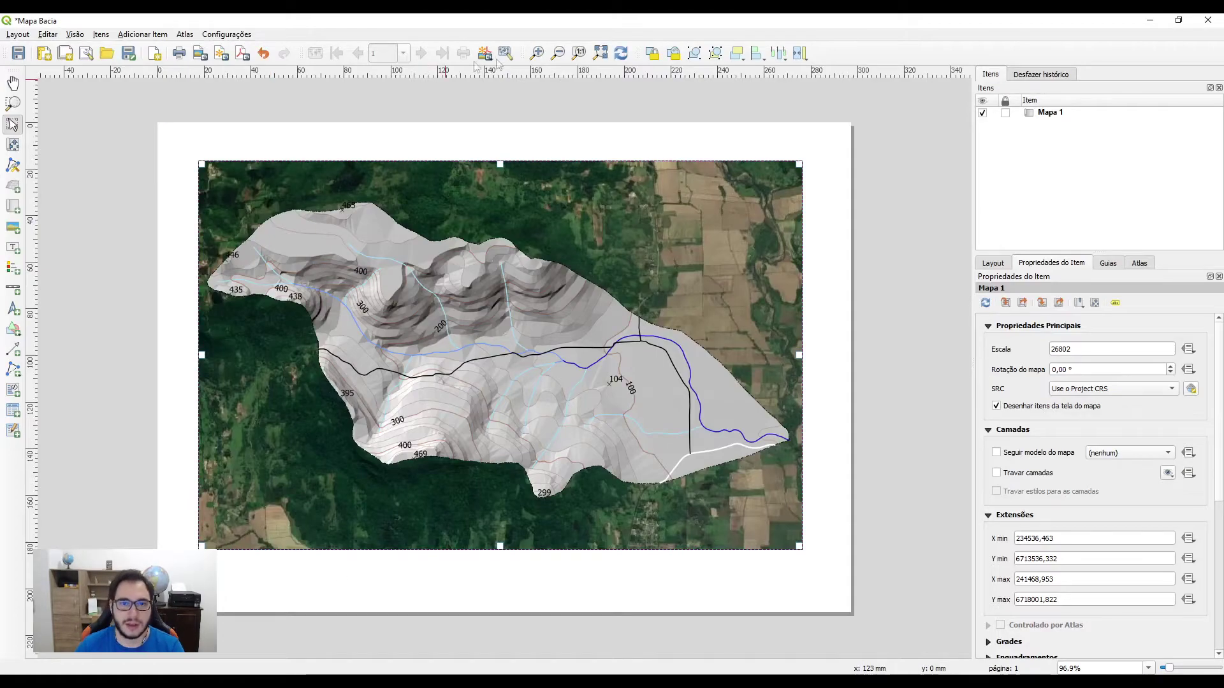
{"action": "left_click", "coordinate": [622, 54]}
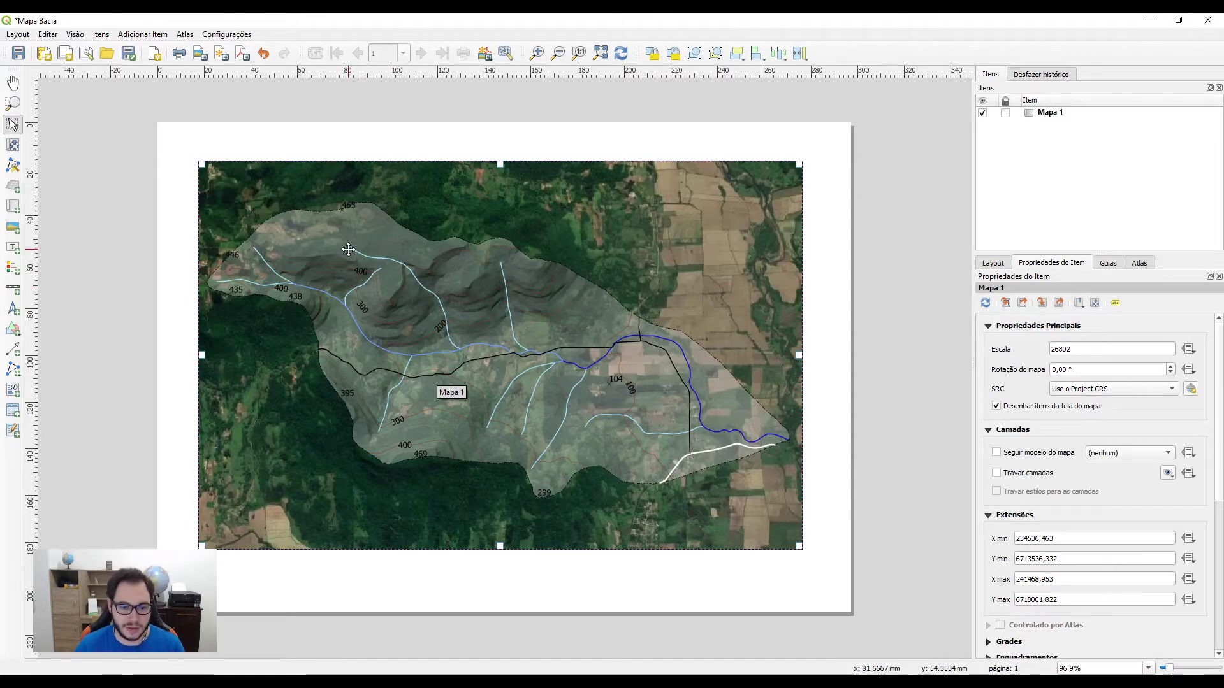
Return to the main project window, hide the Google Satellite layer and remove it from the project
{"action": "key", "text": "alt+Tab"}
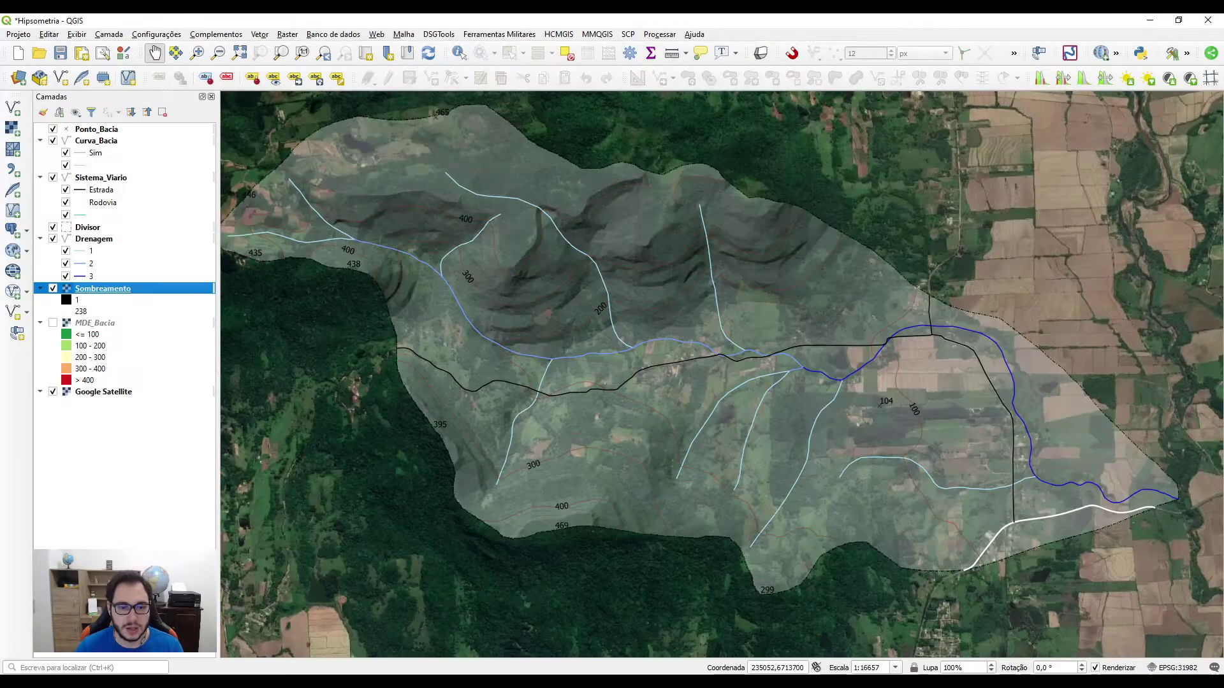
{"action": "left_click", "coordinate": [52, 391]}
{"action": "left_click", "coordinate": [79, 394]}
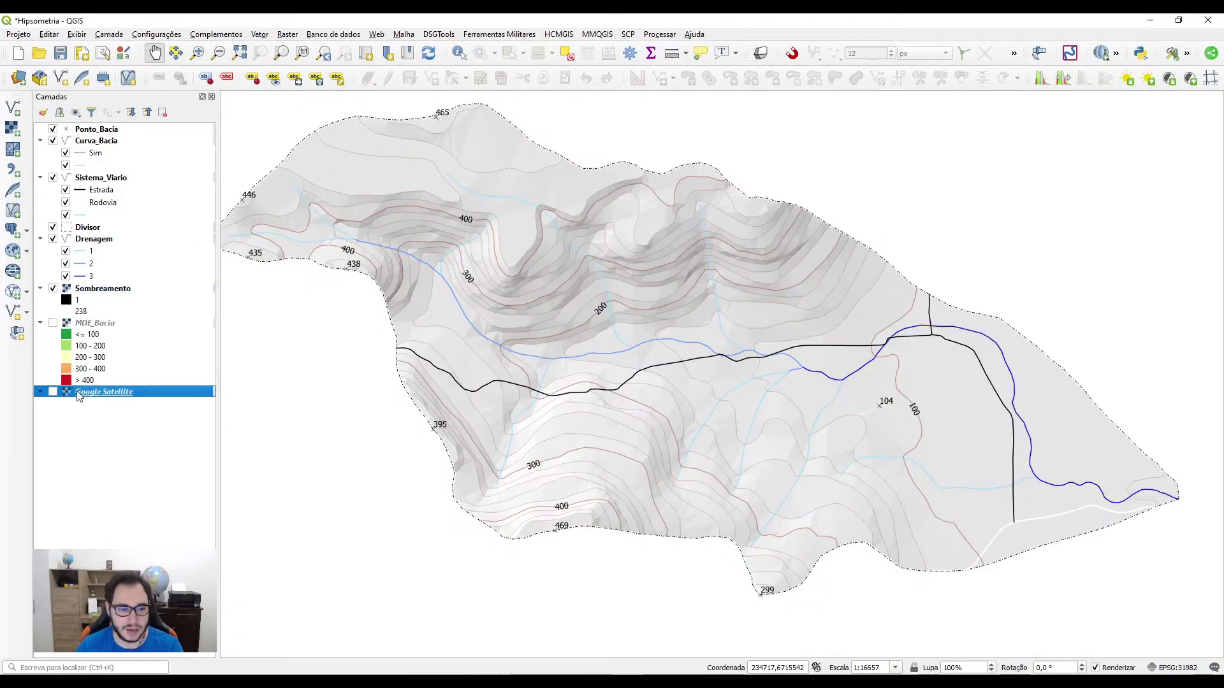
{"action": "left_click", "coordinate": [162, 112]}
{"action": "key", "text": "Return"}
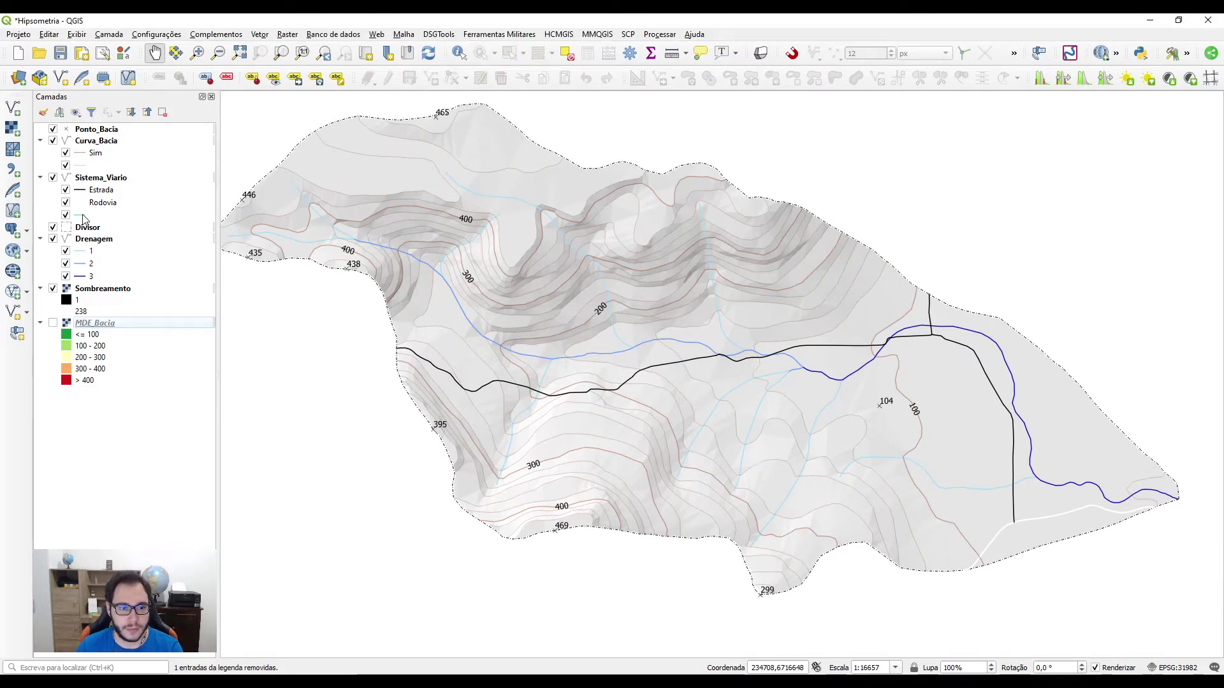
Set the Sombreamento layer's blending mode to Multiplicar
{"action": "double_click", "coordinate": [85, 290]}
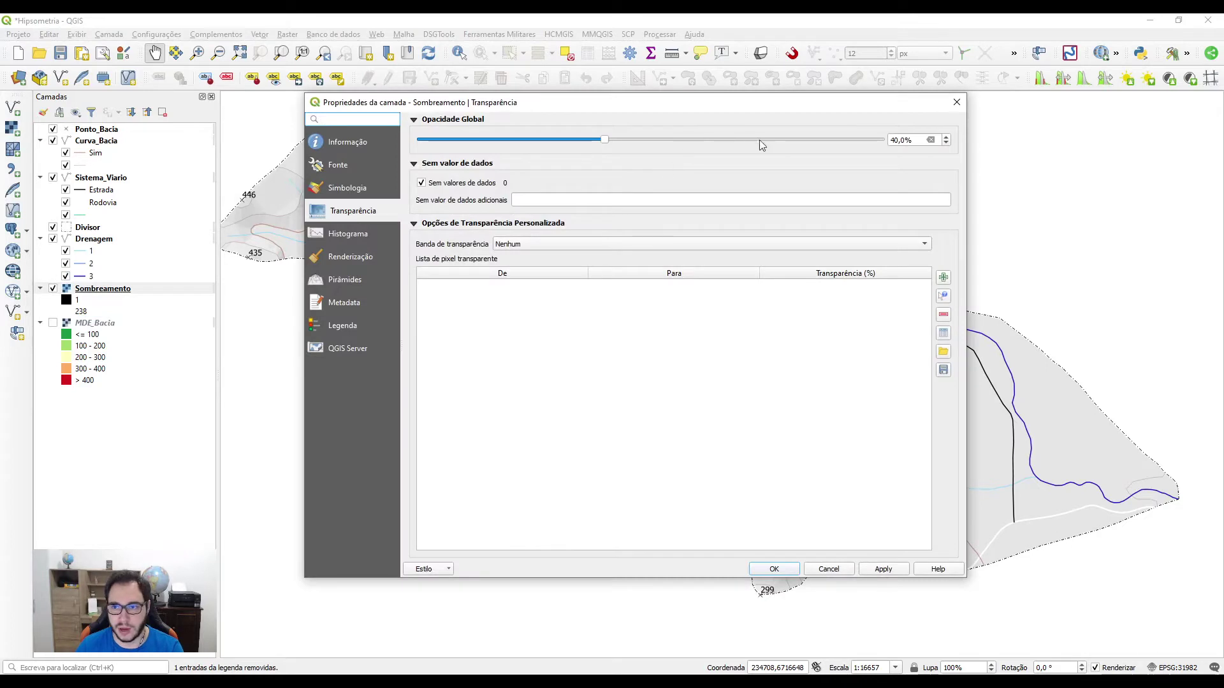
{"action": "left_click", "coordinate": [347, 190]}
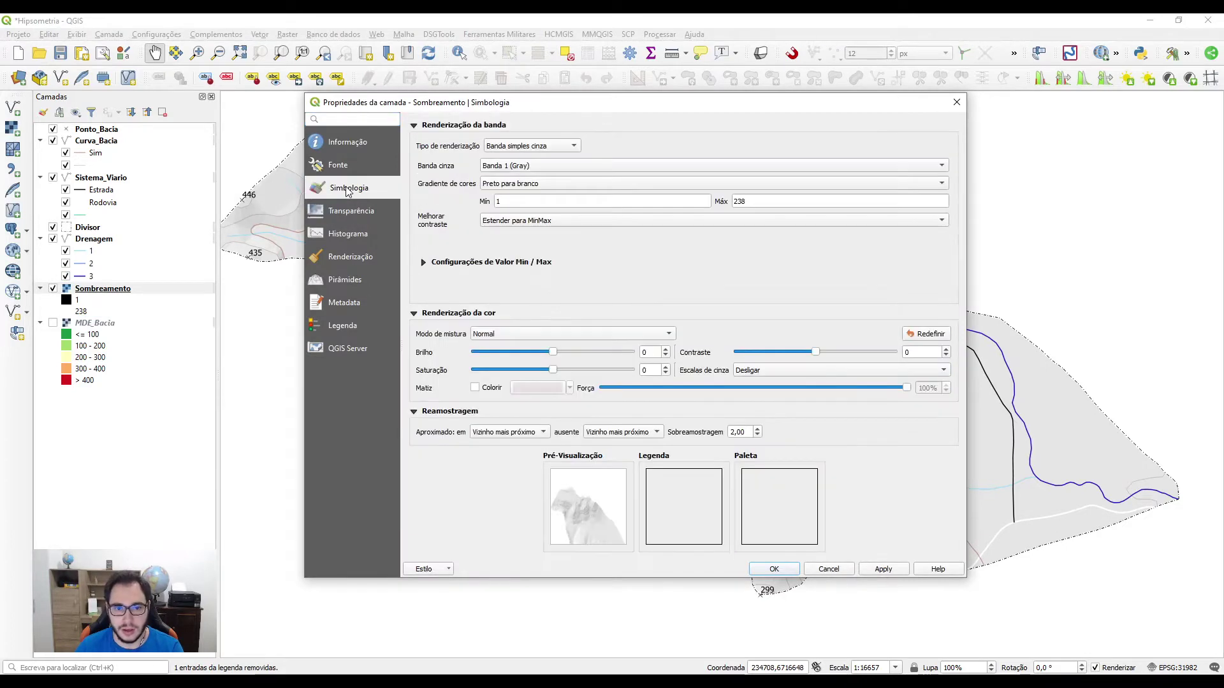
{"action": "left_click", "coordinate": [503, 333]}
{"action": "left_click", "coordinate": [507, 412]}
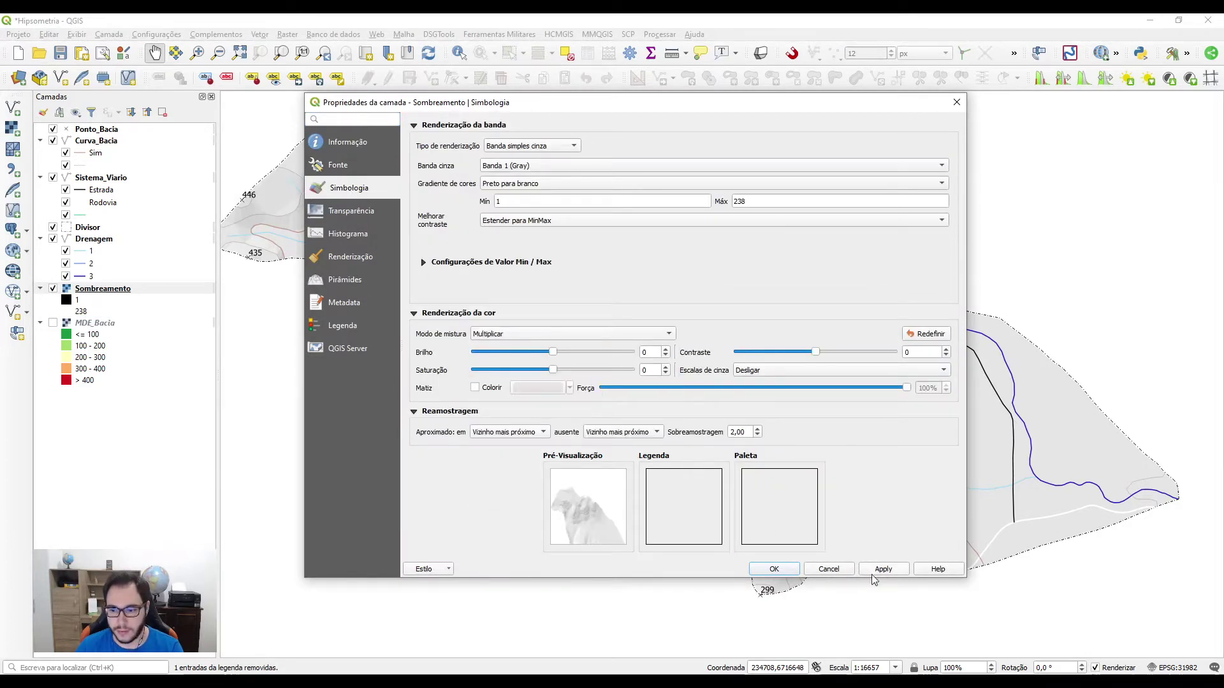
{"action": "left_click", "coordinate": [774, 569]}
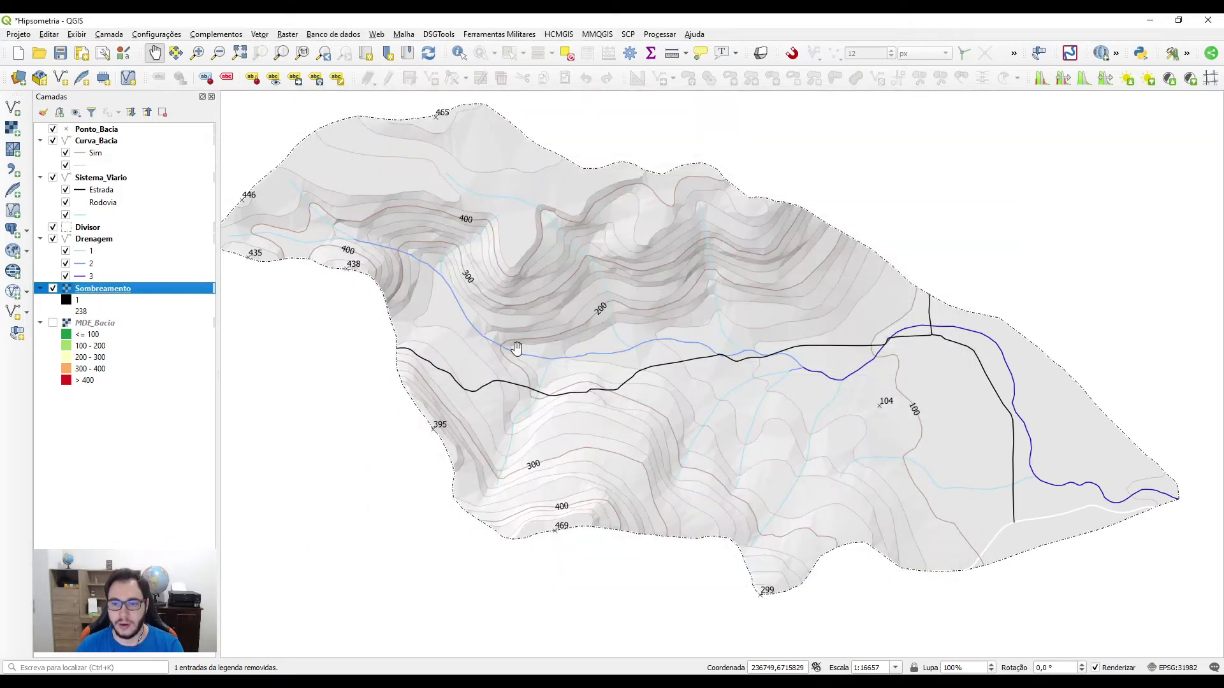
{"action": "left_click", "coordinate": [53, 323]}
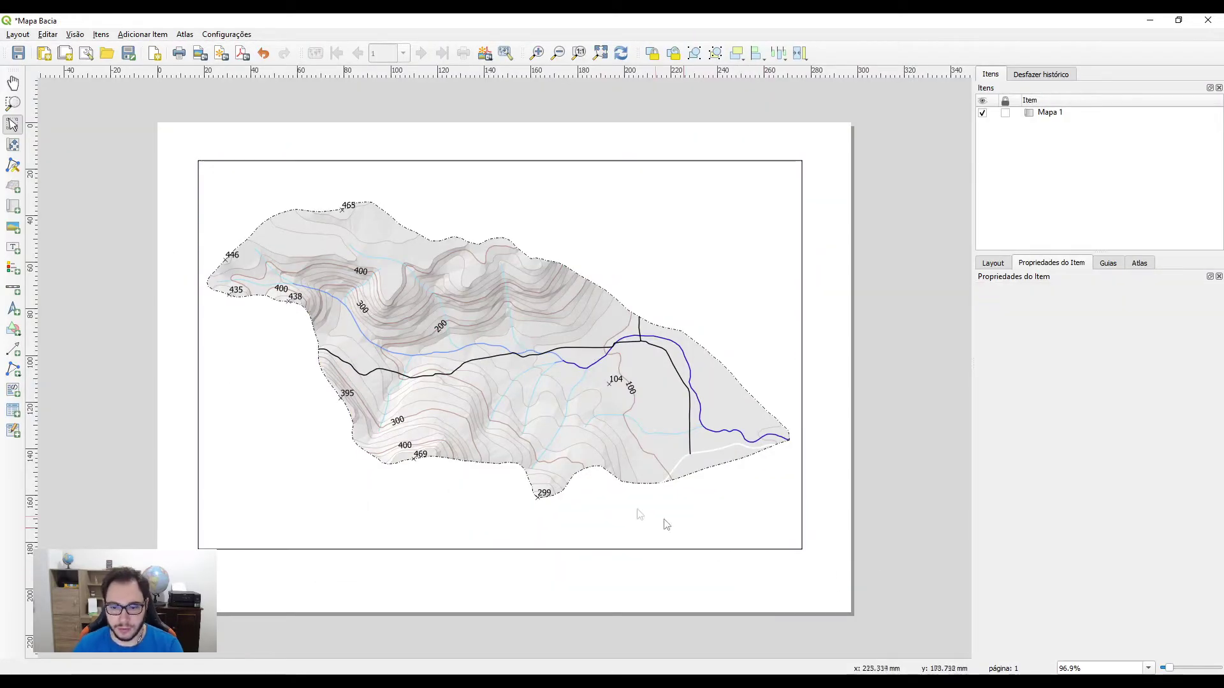
Try scales of 25000 and 26000 on the layout's Mapa 1 item, and set its scale to 26500
{"action": "left_click", "coordinate": [336, 425]}
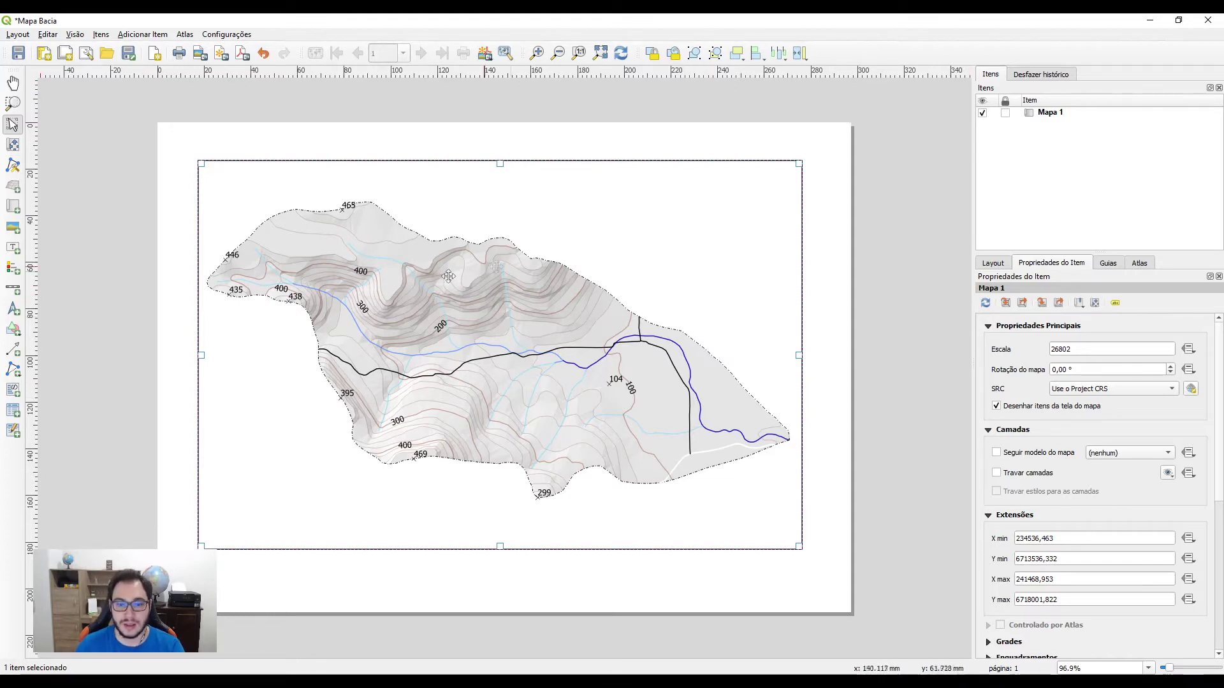
{"action": "double_click", "coordinate": [1059, 348]}
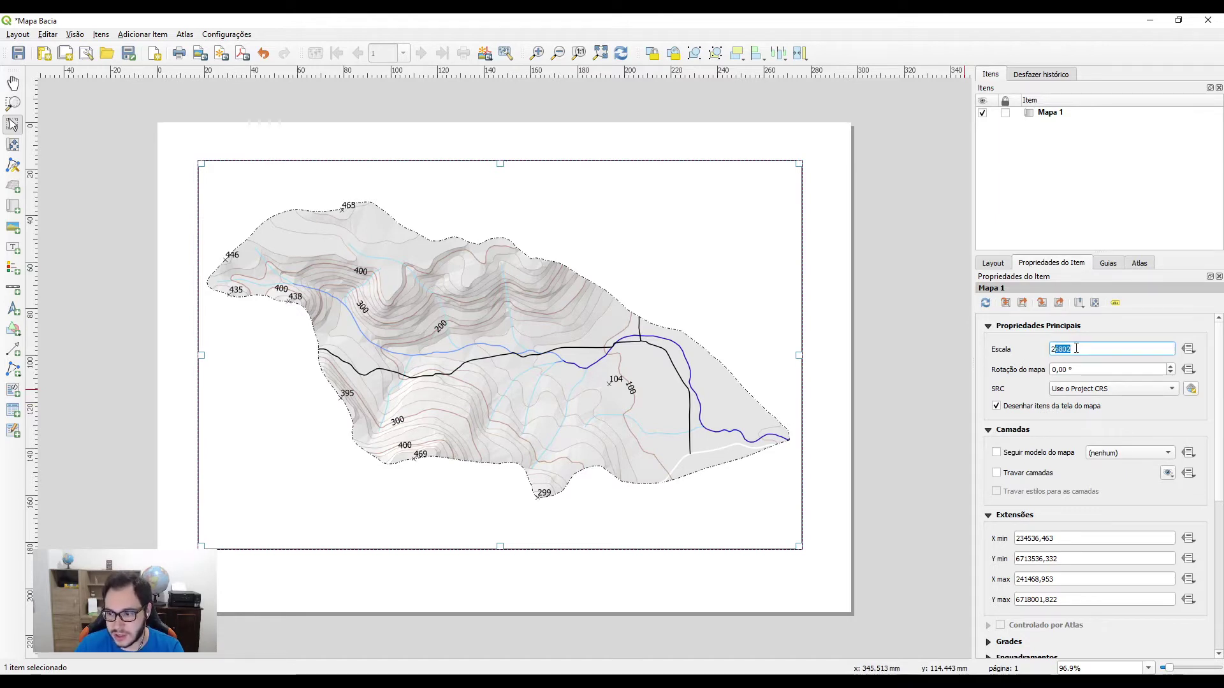
{"action": "type", "text": "250"}
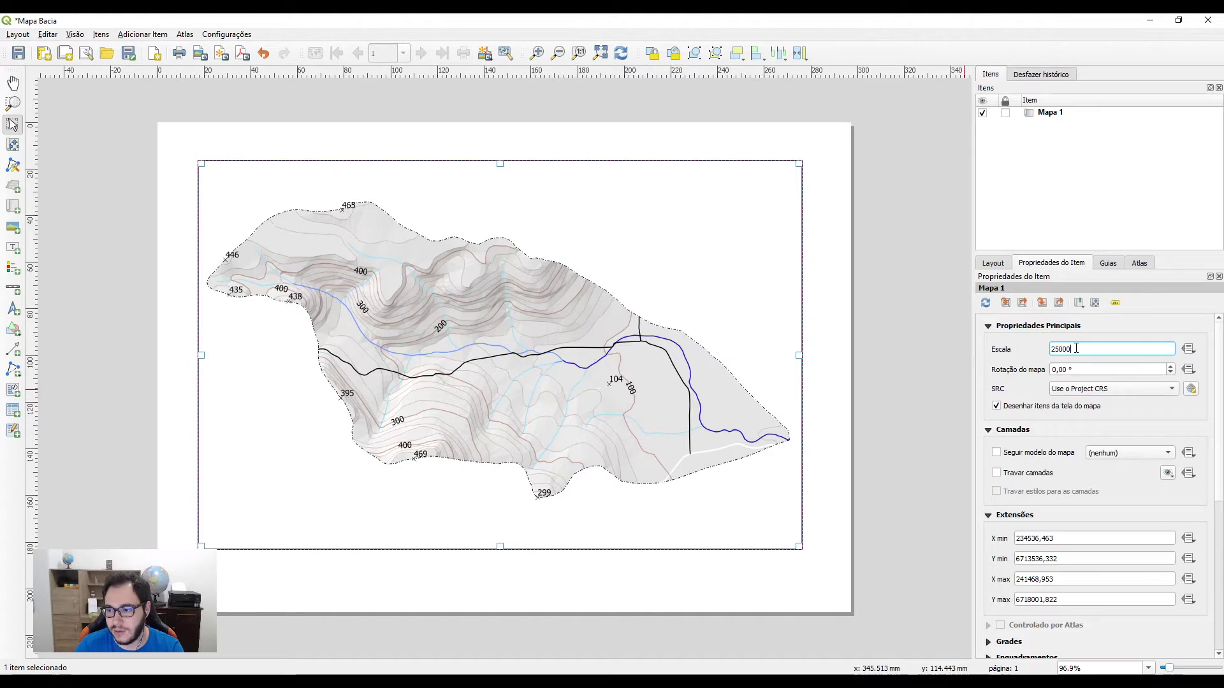
{"action": "type", "text": "00"}
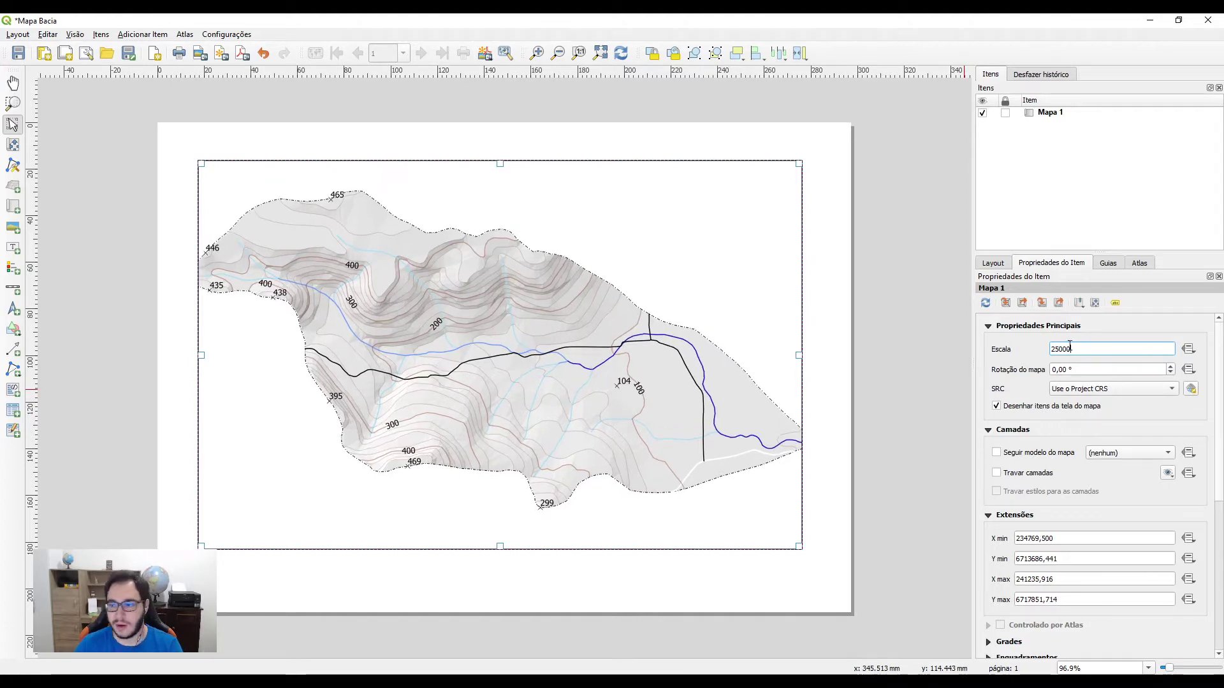
{"action": "type", "text": "60"}
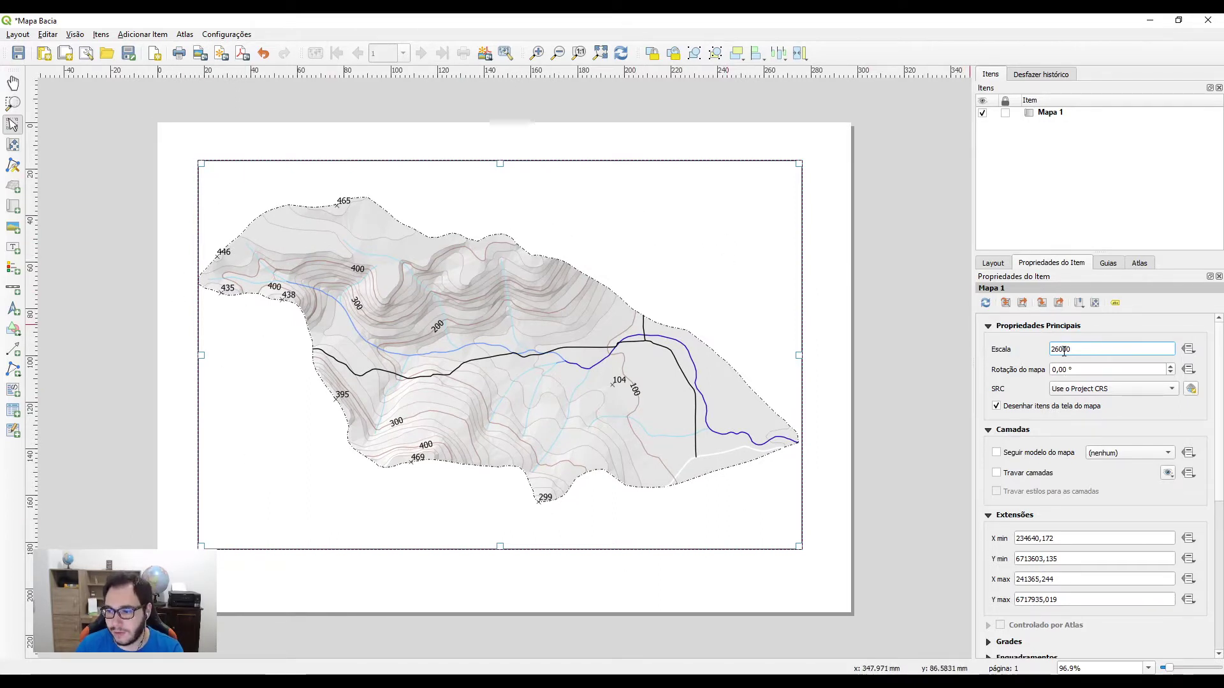
{"action": "key", "text": "Return"}
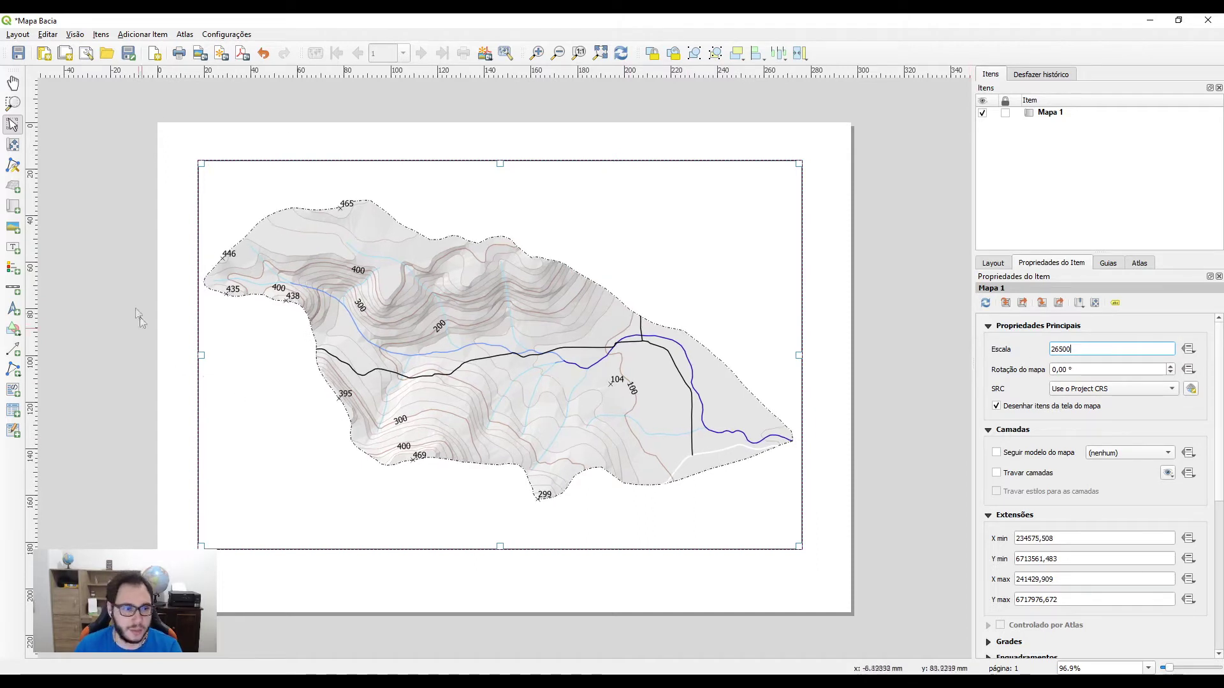
Add a scale bar inside the map frame, near its lower-right corner
{"action": "left_click", "coordinate": [14, 291]}
{"action": "left_click_drag", "start_coordinate": [223, 500], "coordinate": [752, 523]}
{"action": "left_click", "coordinate": [730, 574]}
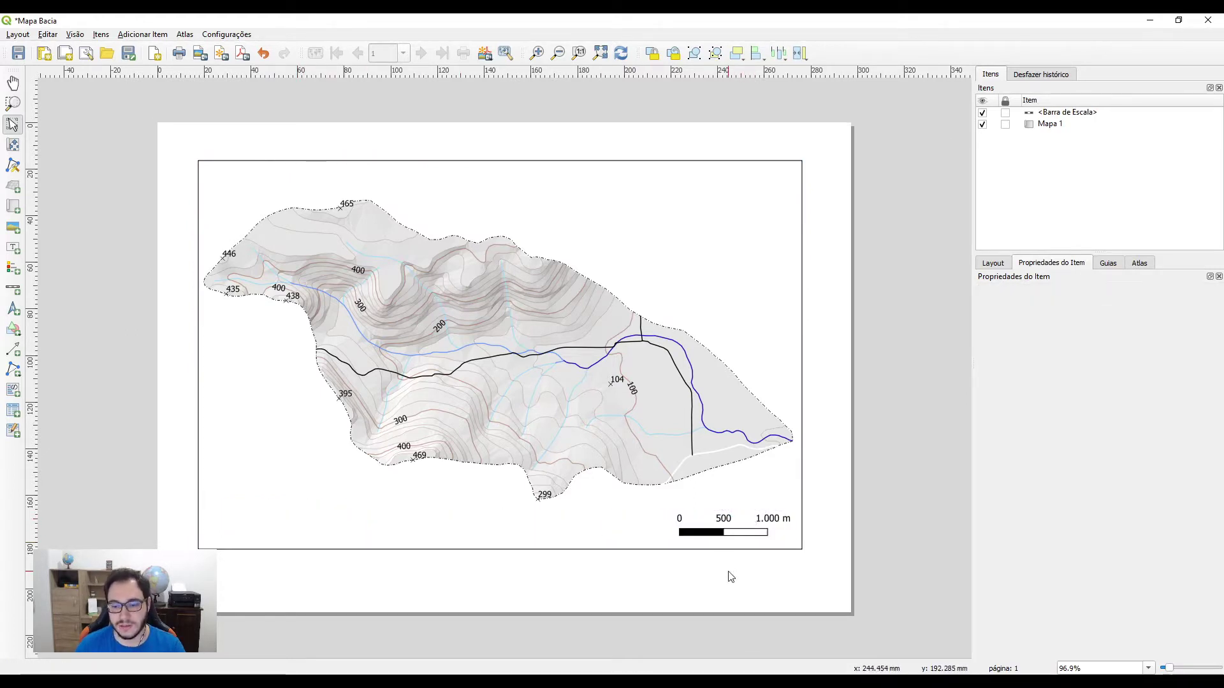
Try the Caixa dupla and other tick-line styles on the scale bar, and set its style to Linhas tracejadas do meio
{"action": "left_click", "coordinate": [742, 522]}
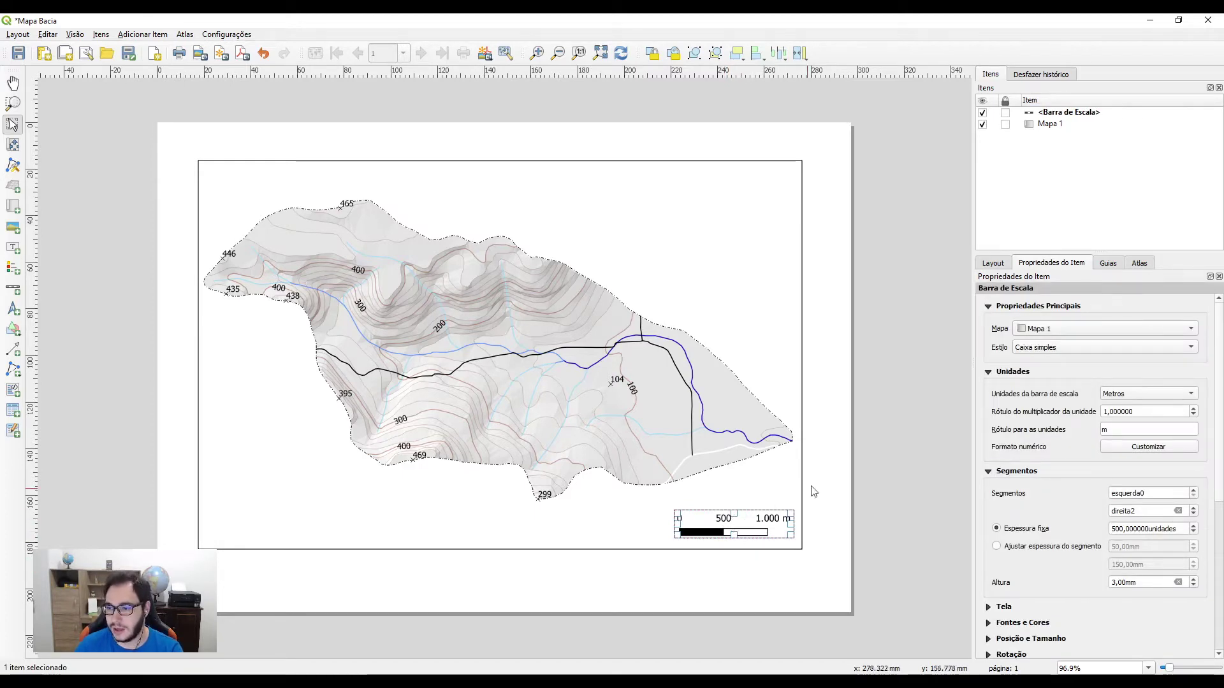
{"action": "left_click", "coordinate": [1026, 348]}
{"action": "left_click", "coordinate": [1043, 361]}
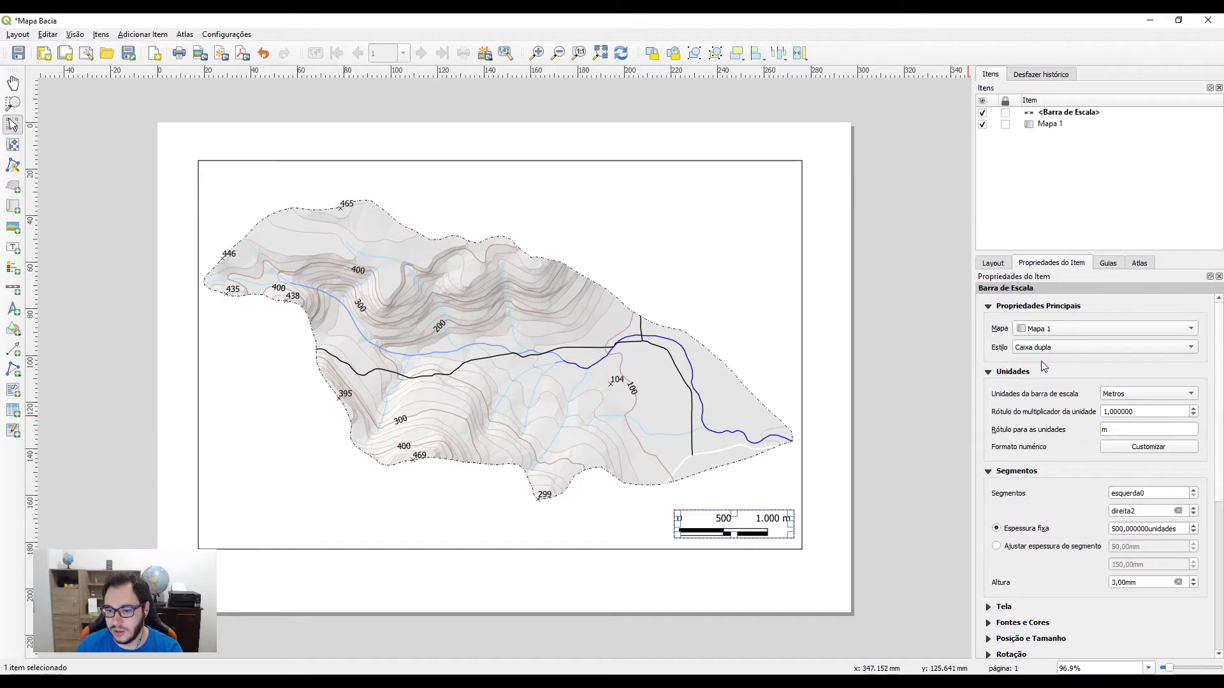
{"action": "left_click", "coordinate": [1053, 349]}
{"action": "left_click", "coordinate": [1058, 360]}
{"action": "left_click", "coordinate": [1053, 350]}
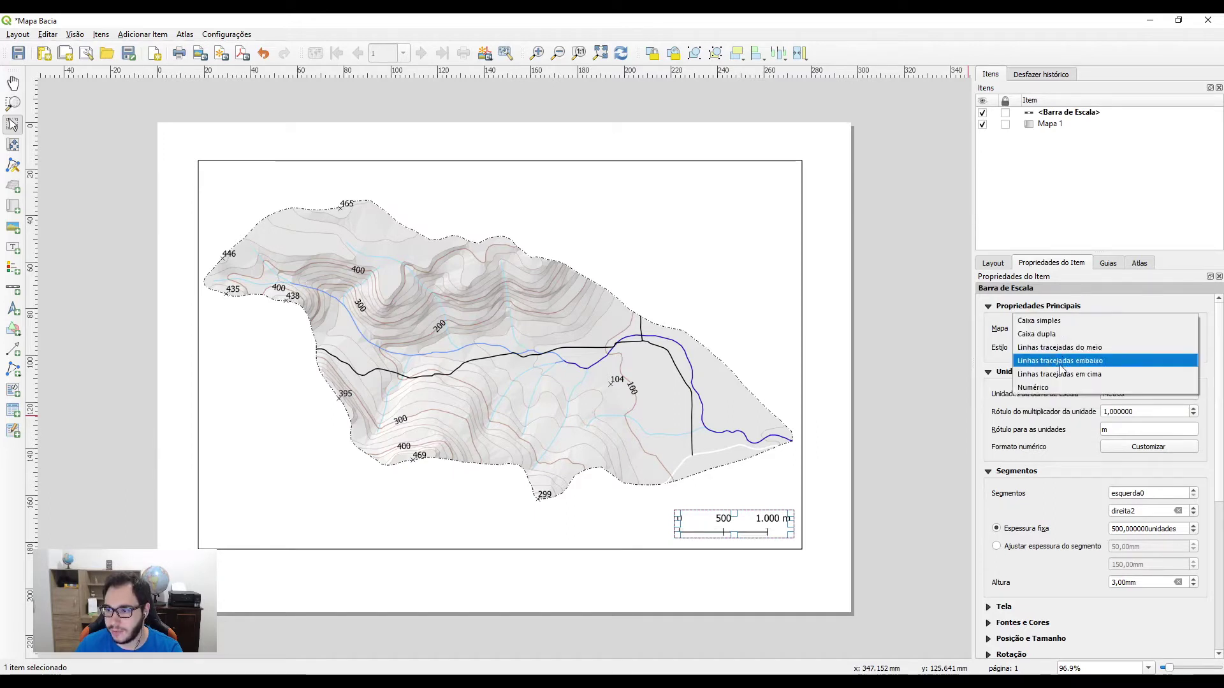
{"action": "left_click", "coordinate": [1059, 362]}
{"action": "left_click", "coordinate": [1061, 349]}
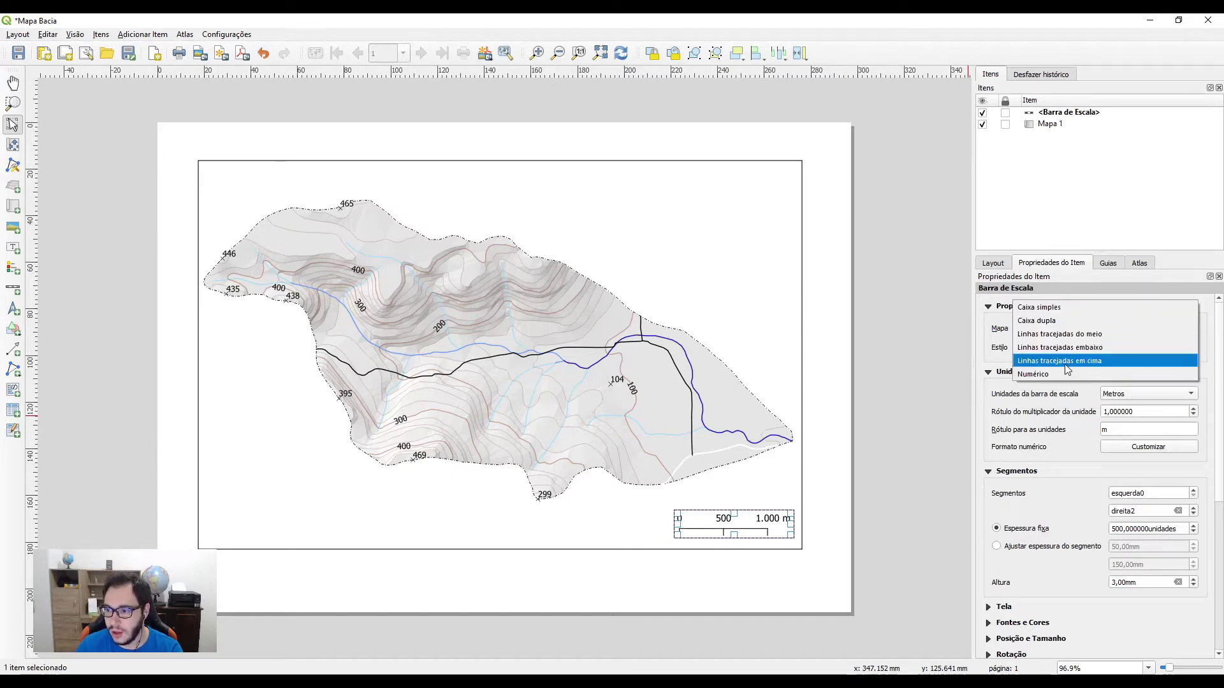
{"action": "left_click", "coordinate": [1058, 335]}
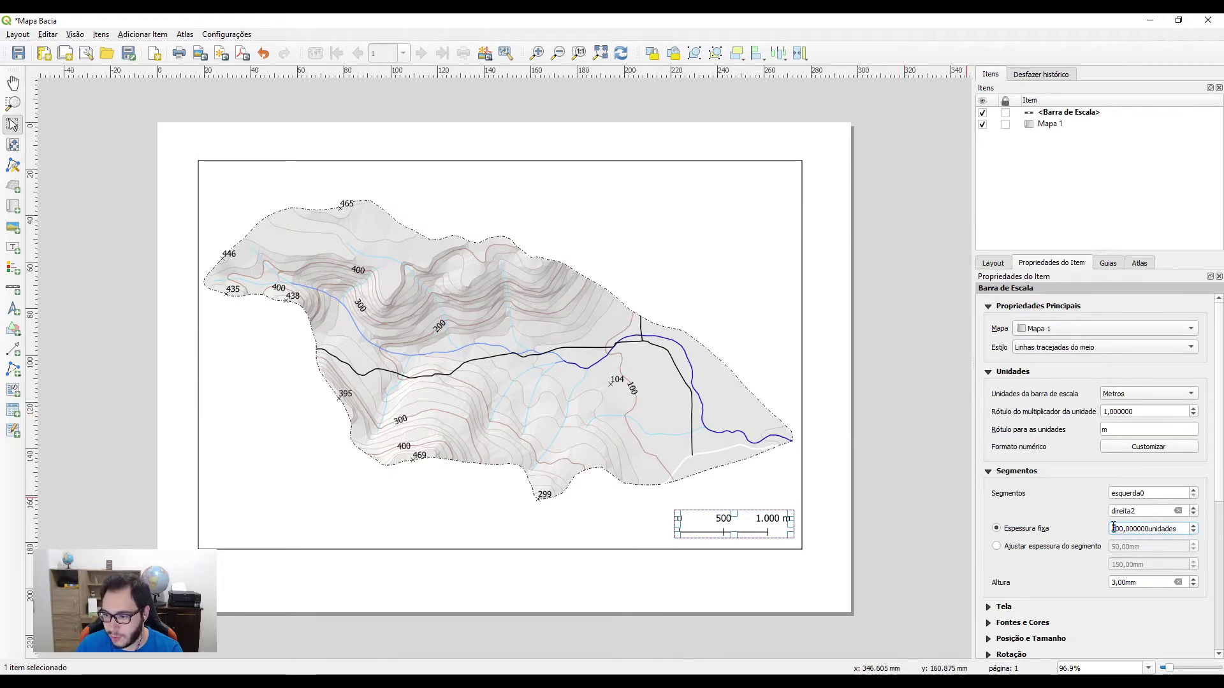
Try a fixed segment width of 1000 units and three right segments on the scale bar, restoring 500 units and two right segments
{"action": "scroll", "coordinate": [752, 543], "scroll_direction": "up", "scroll_amount": 1}
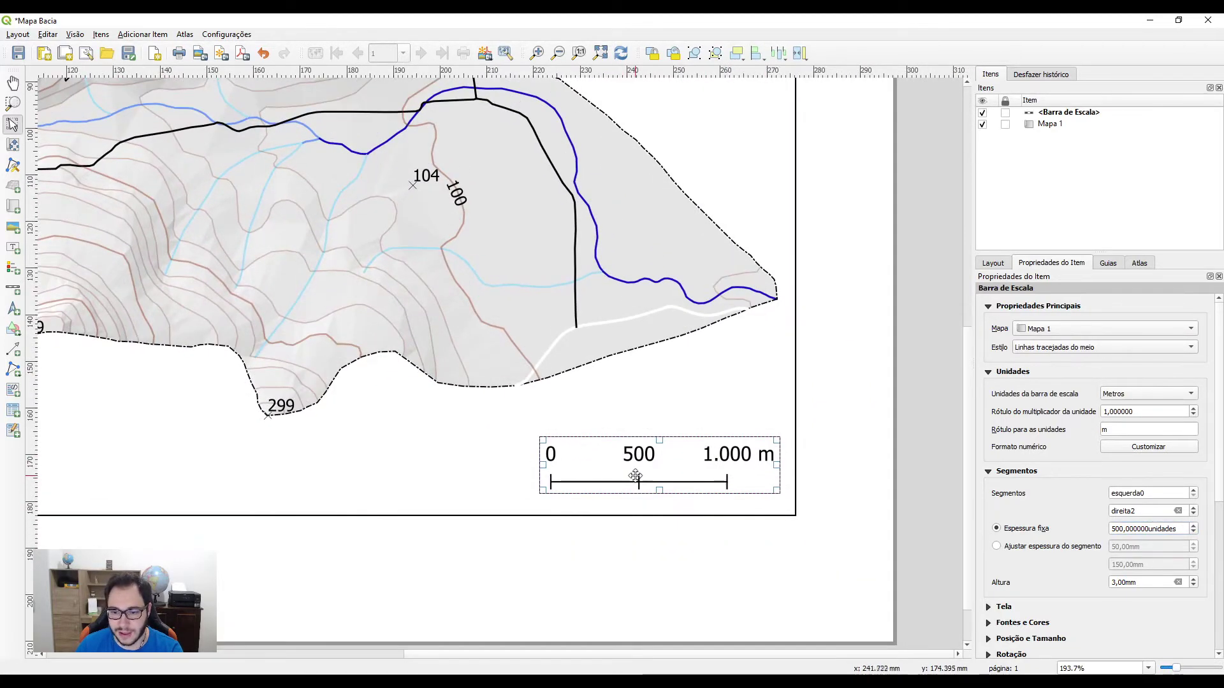
{"action": "scroll", "coordinate": [635, 475], "scroll_direction": "up", "scroll_amount": 1}
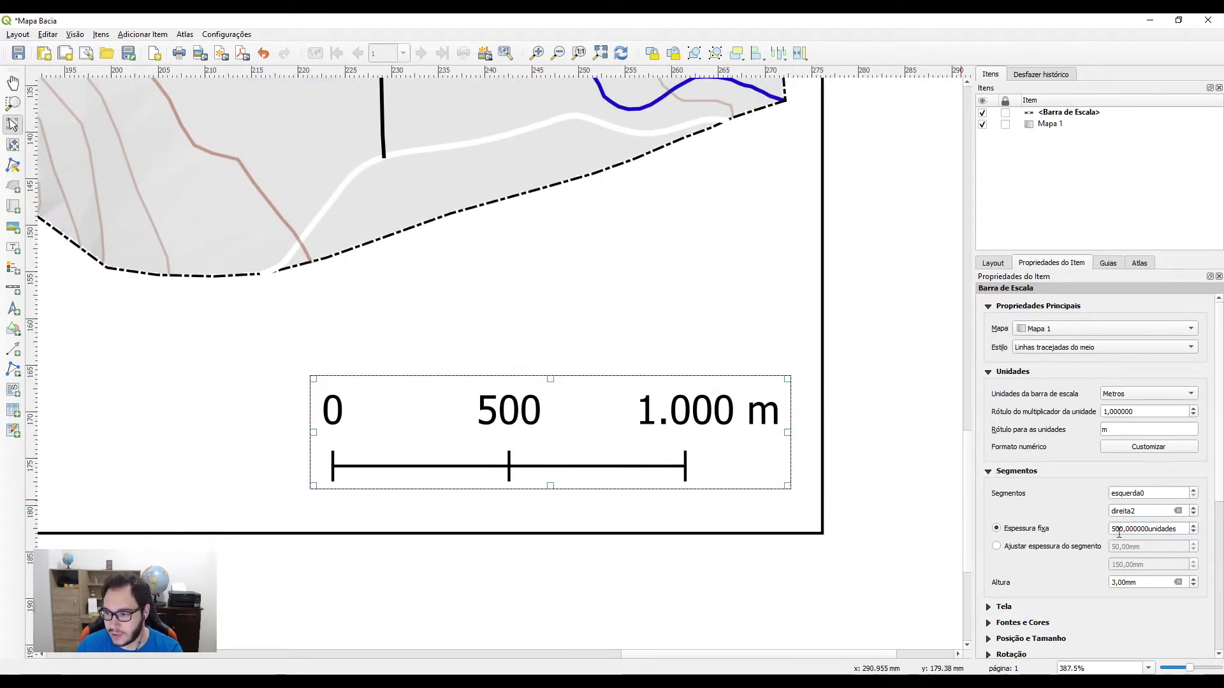
{"action": "left_click", "coordinate": [1118, 532]}
{"action": "key", "text": "BackSpace"}
{"action": "type", "text": "10"}
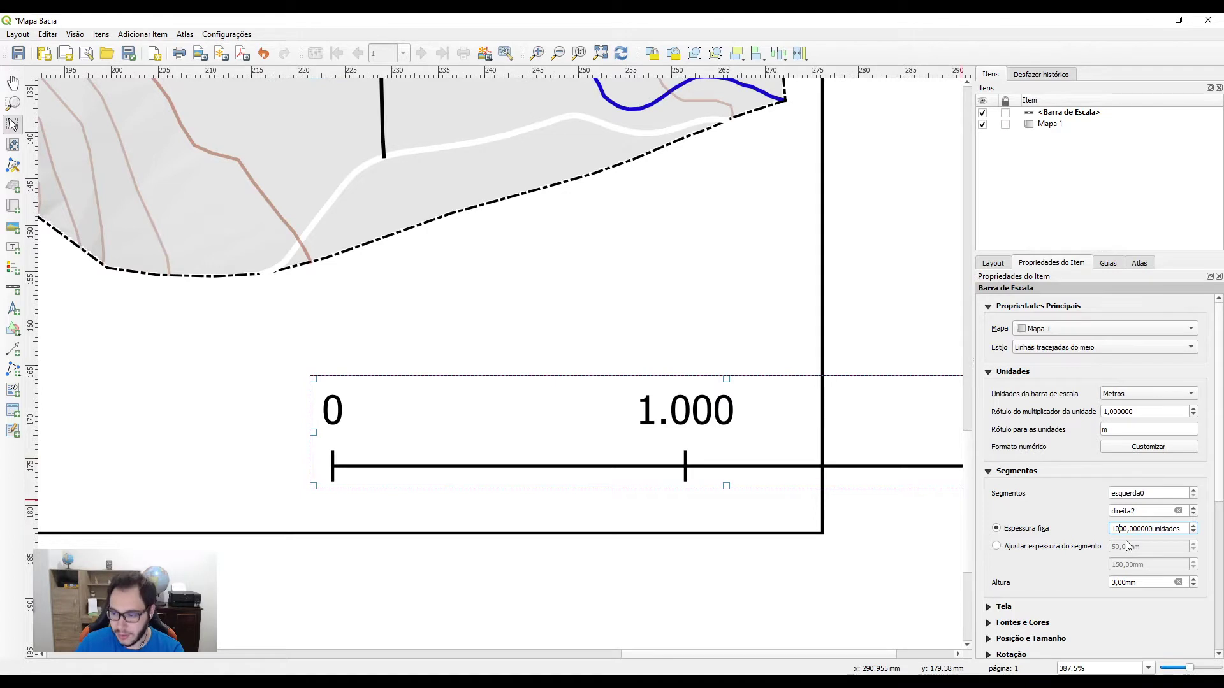
{"action": "key", "text": "BackSpace"}
{"action": "type", "text": "5"}
{"action": "key", "text": "BackSpace"}
{"action": "key", "text": "BackSpace"}
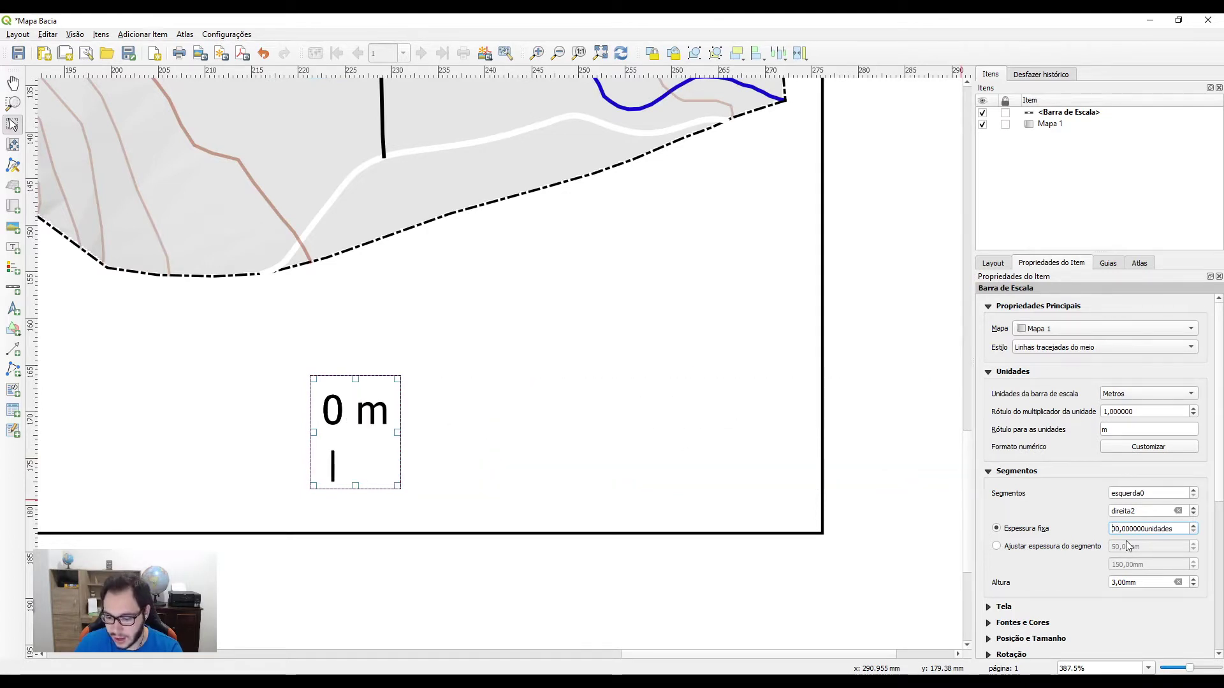
{"action": "type", "text": "50"}
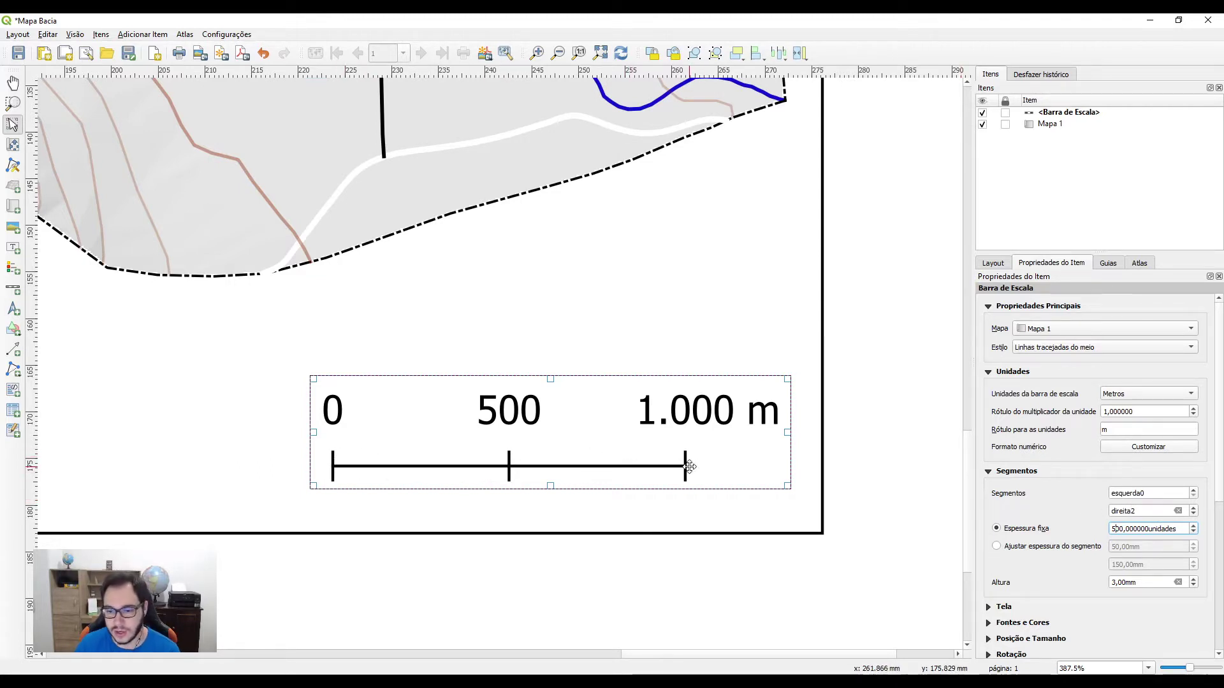
{"action": "left_click", "coordinate": [1194, 508]}
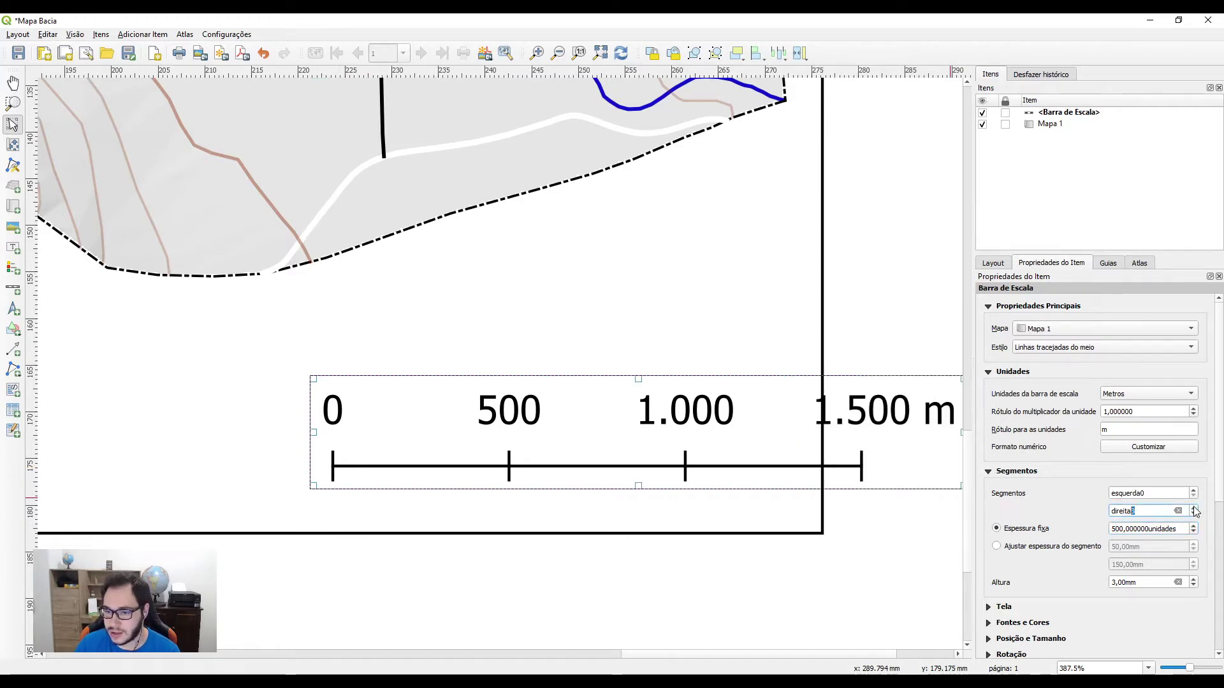
{"action": "left_click", "coordinate": [1194, 515]}
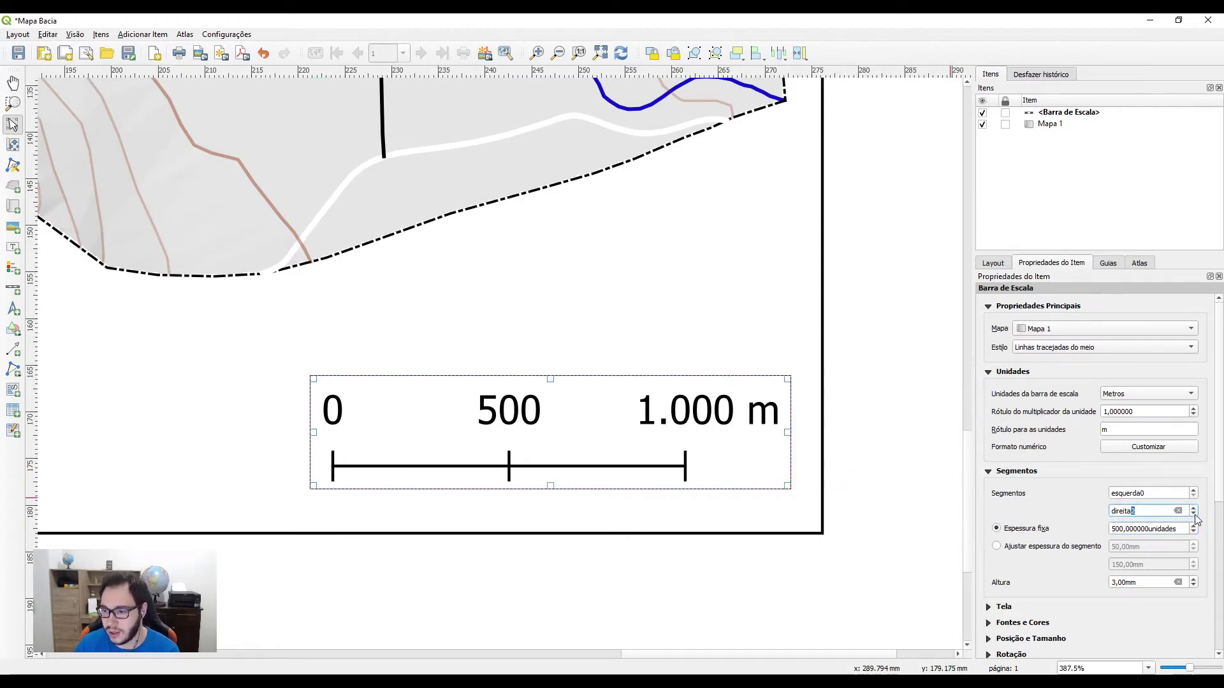
Set the scale bar's font size to 10 points
{"action": "scroll", "coordinate": [1218, 431], "scroll_direction": "down", "scroll_amount": 4}
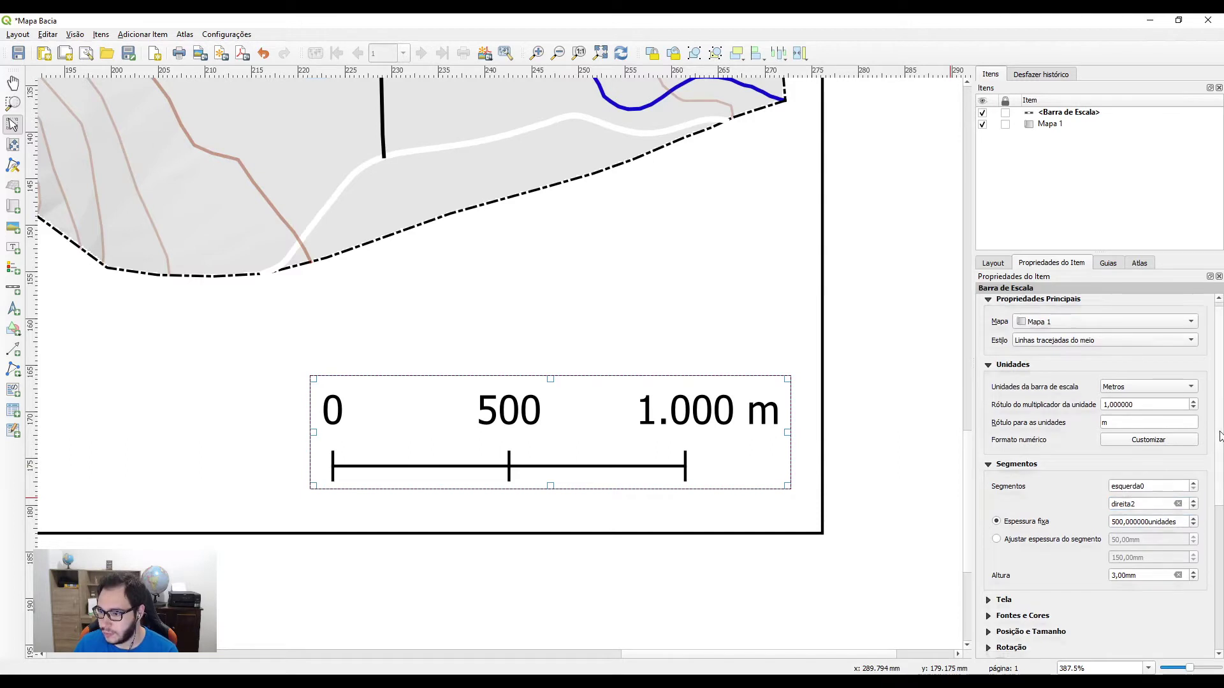
{"action": "scroll", "coordinate": [1126, 522], "scroll_direction": "down", "scroll_amount": 2}
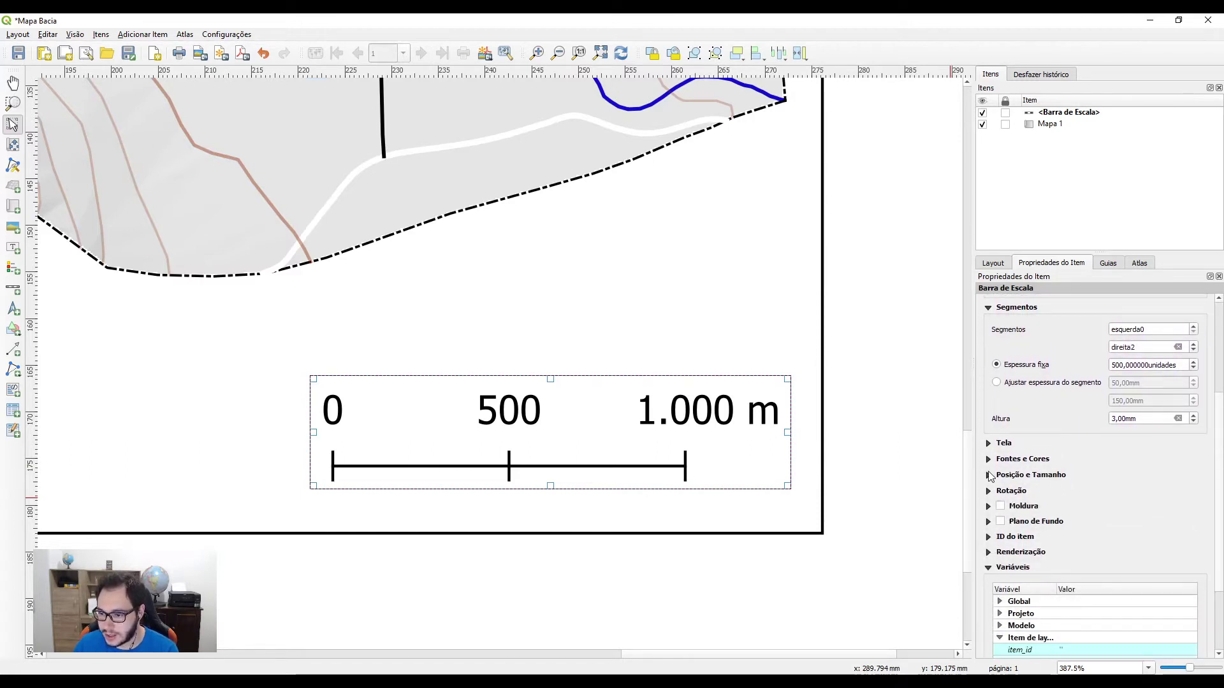
{"action": "left_click", "coordinate": [989, 475]}
{"action": "left_click", "coordinate": [988, 460]}
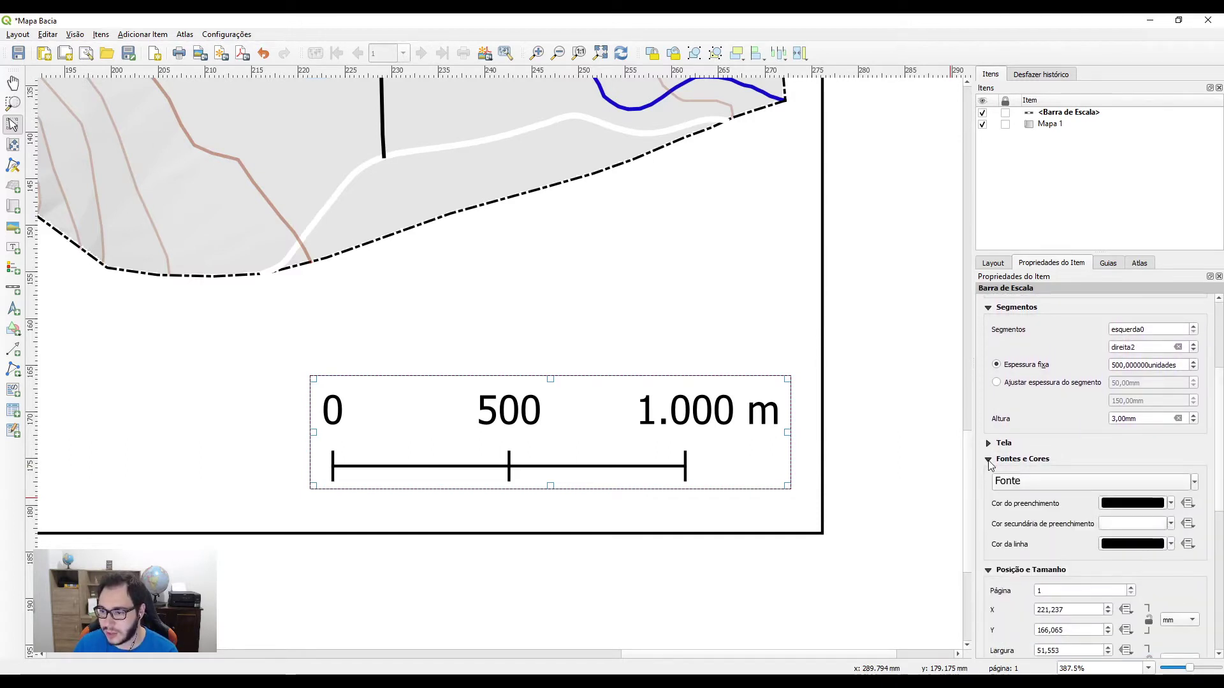
{"action": "left_click", "coordinate": [1064, 482]}
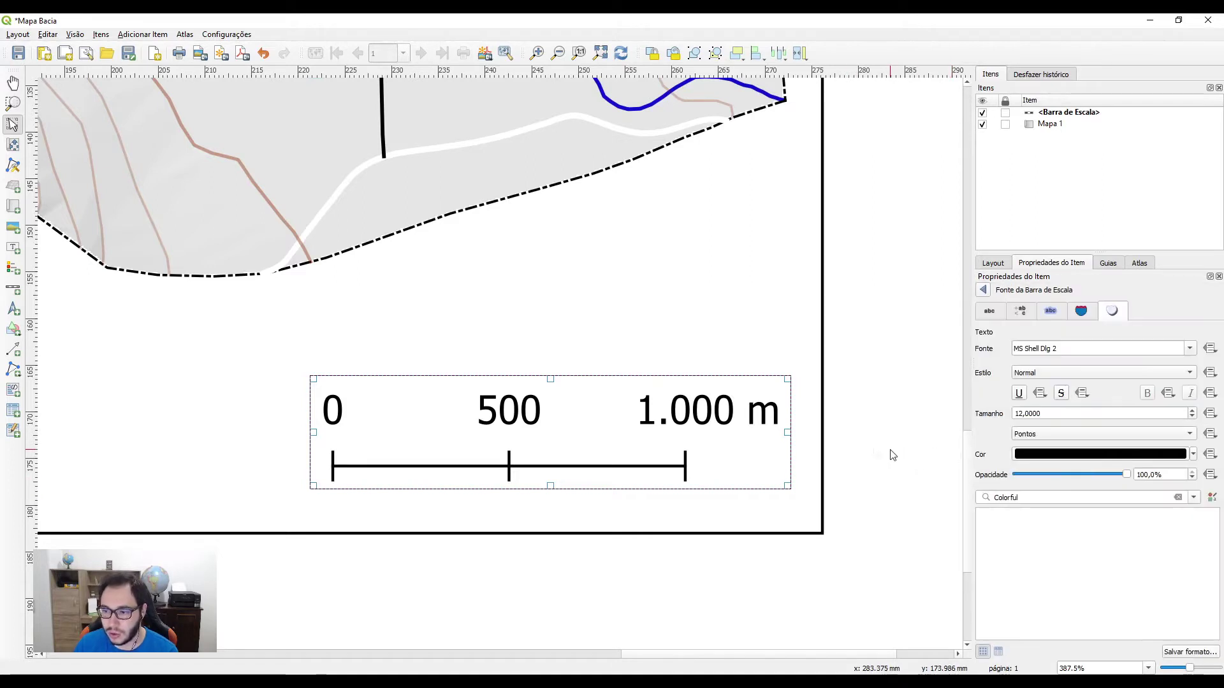
{"action": "left_click", "coordinate": [1018, 413]}
{"action": "type", "text": "10"}
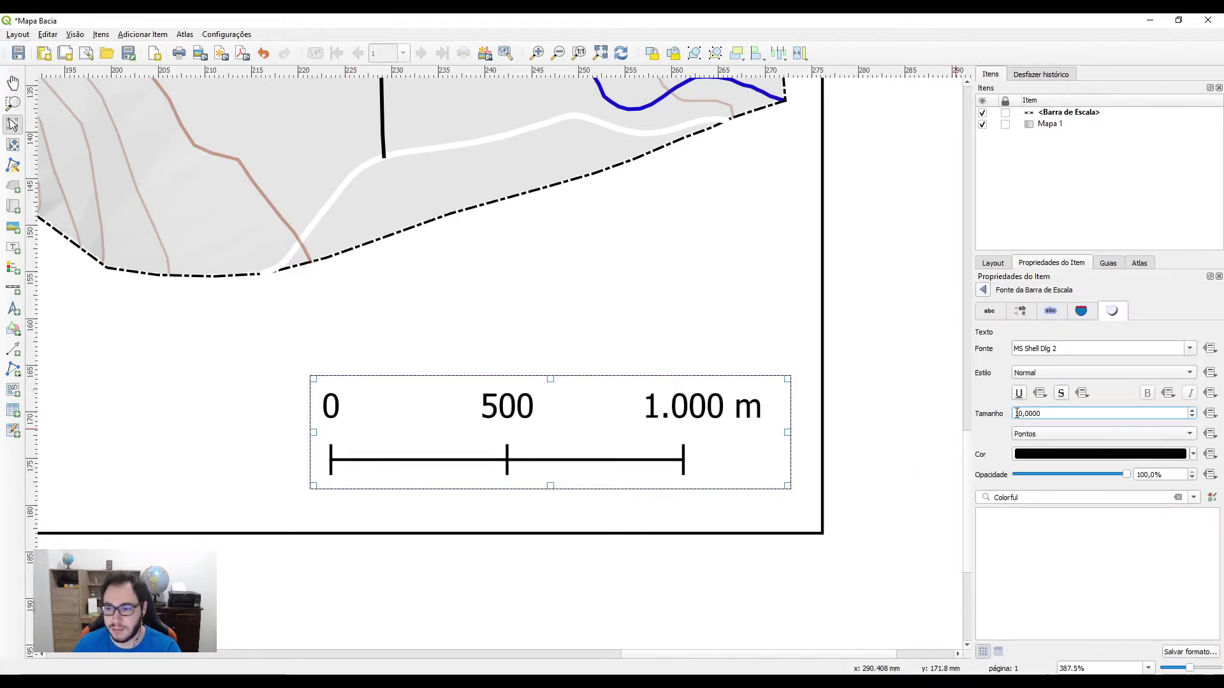
{"action": "left_click", "coordinate": [984, 290]}
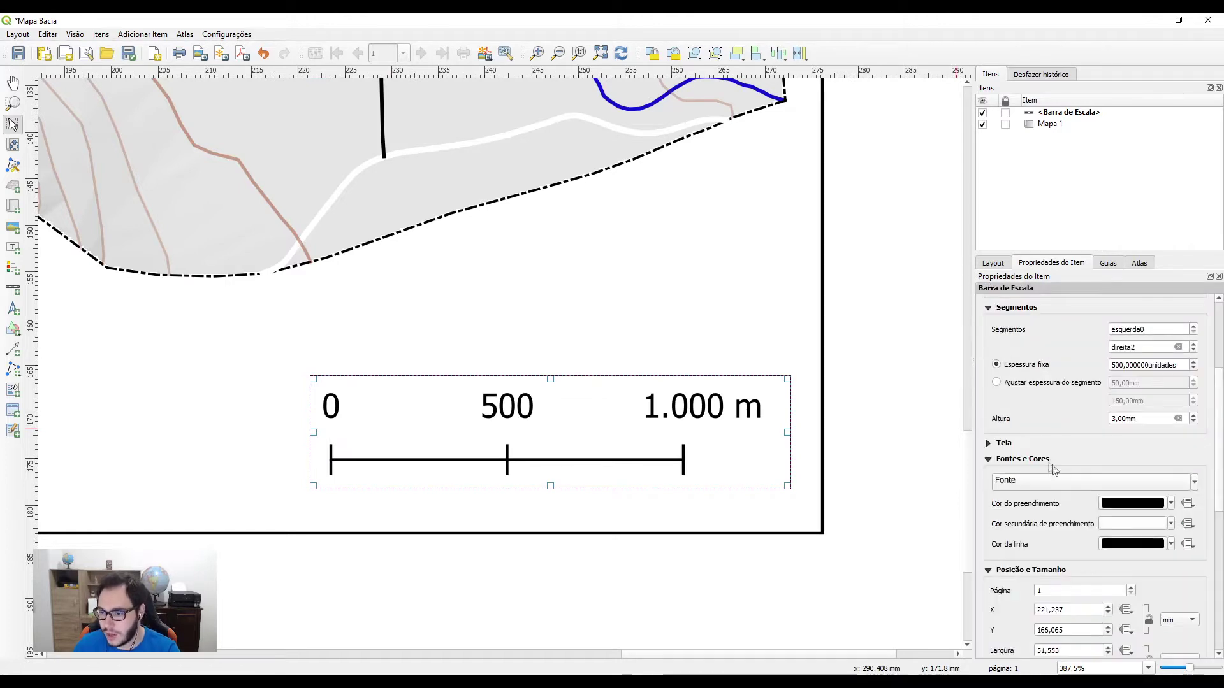
Set the scale bar's label margin to 2 mm and move the bar slightly down, closer to the map frame's lower edge
{"action": "left_click", "coordinate": [990, 444]}
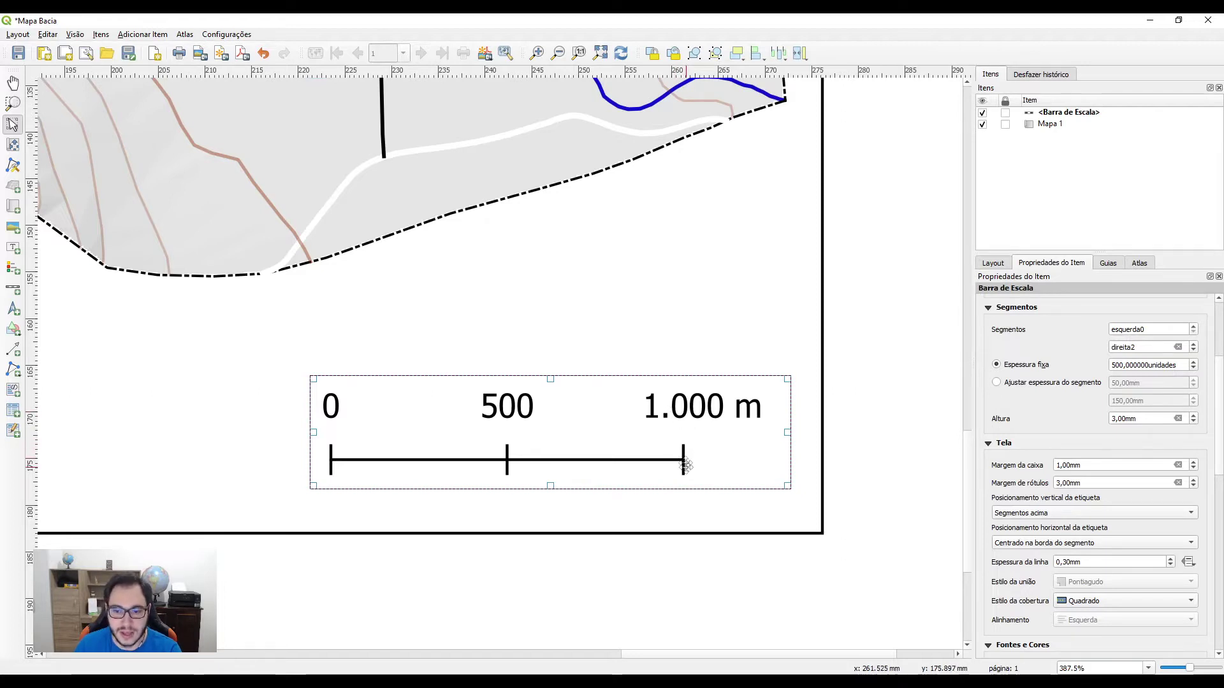
{"action": "left_click", "coordinate": [1192, 487]}
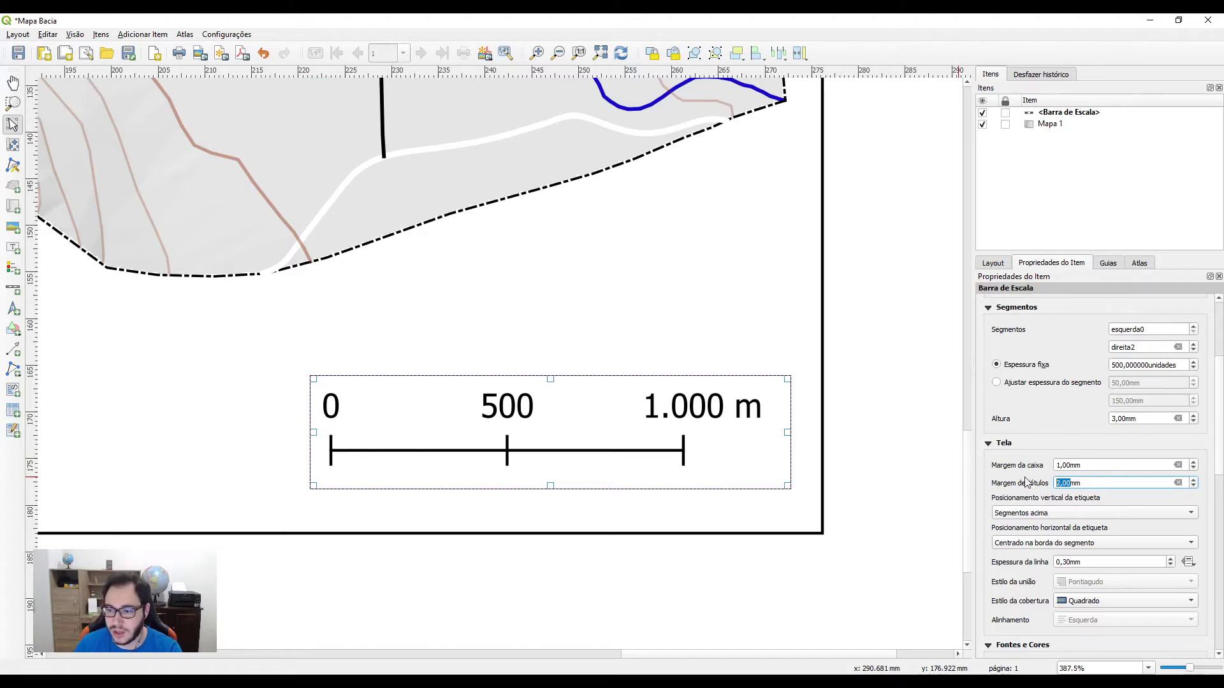
{"action": "left_click_drag", "start_coordinate": [618, 432], "coordinate": [625, 451]}
{"action": "scroll", "coordinate": [624, 451], "scroll_direction": "down", "scroll_amount": 1}
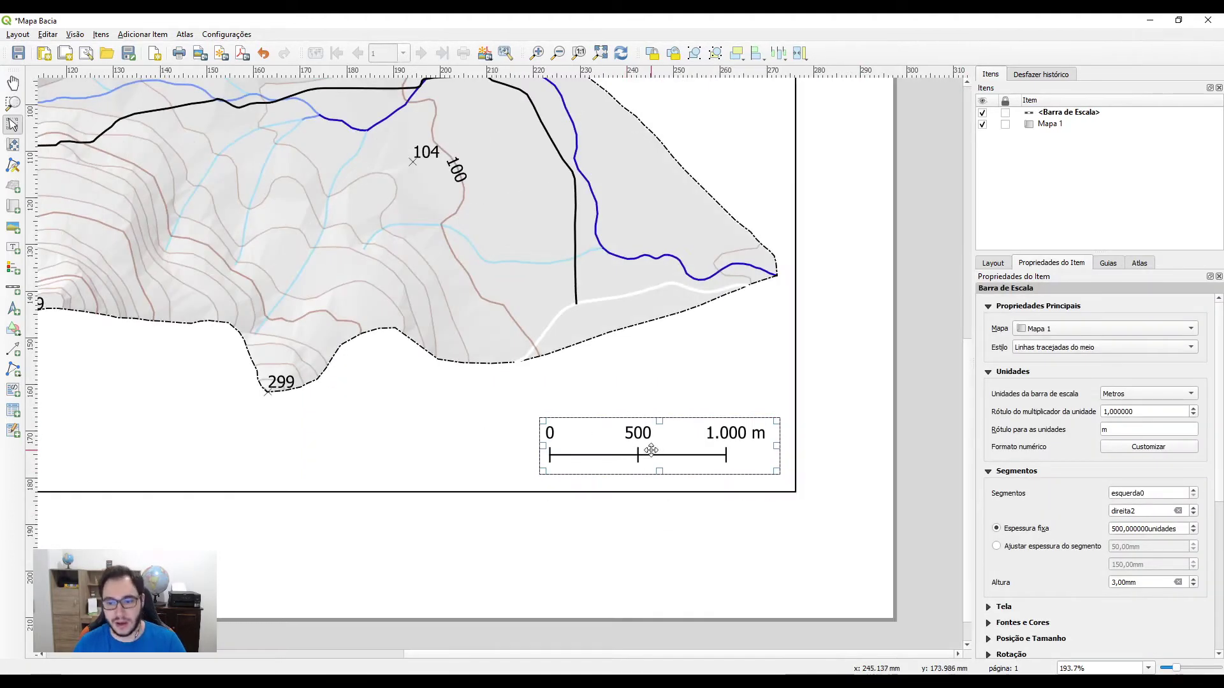
{"action": "scroll", "coordinate": [651, 451], "scroll_direction": "down", "scroll_amount": 1}
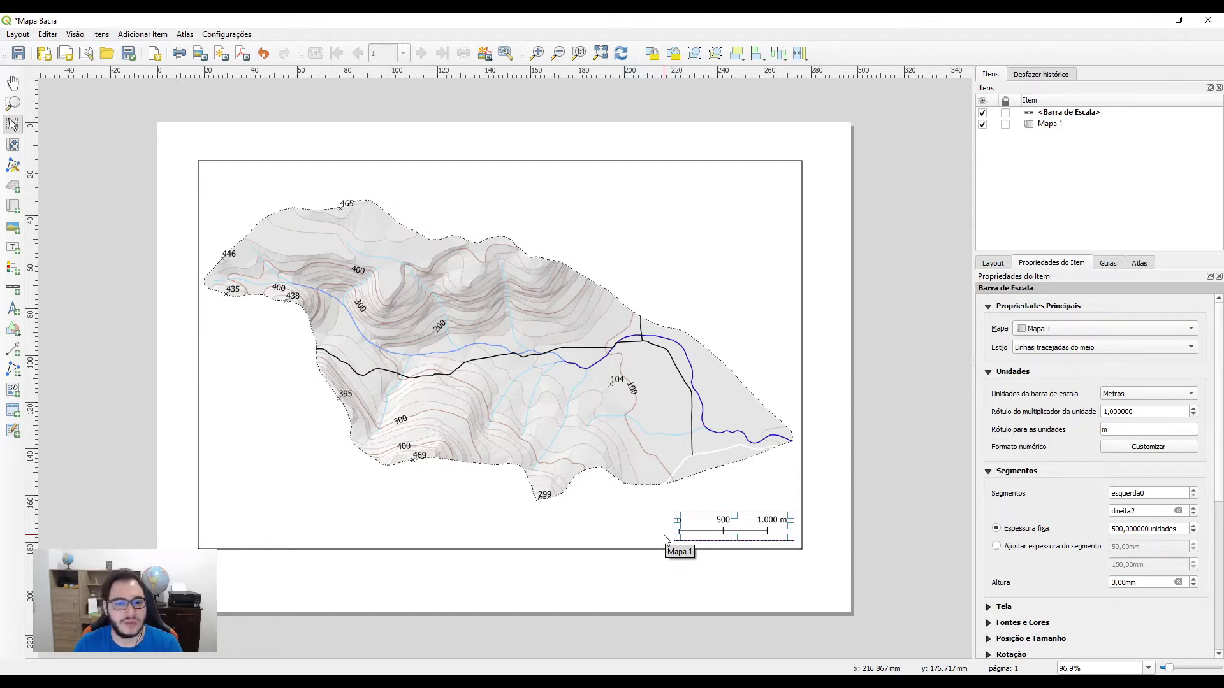
{"action": "left_click", "coordinate": [828, 601]}
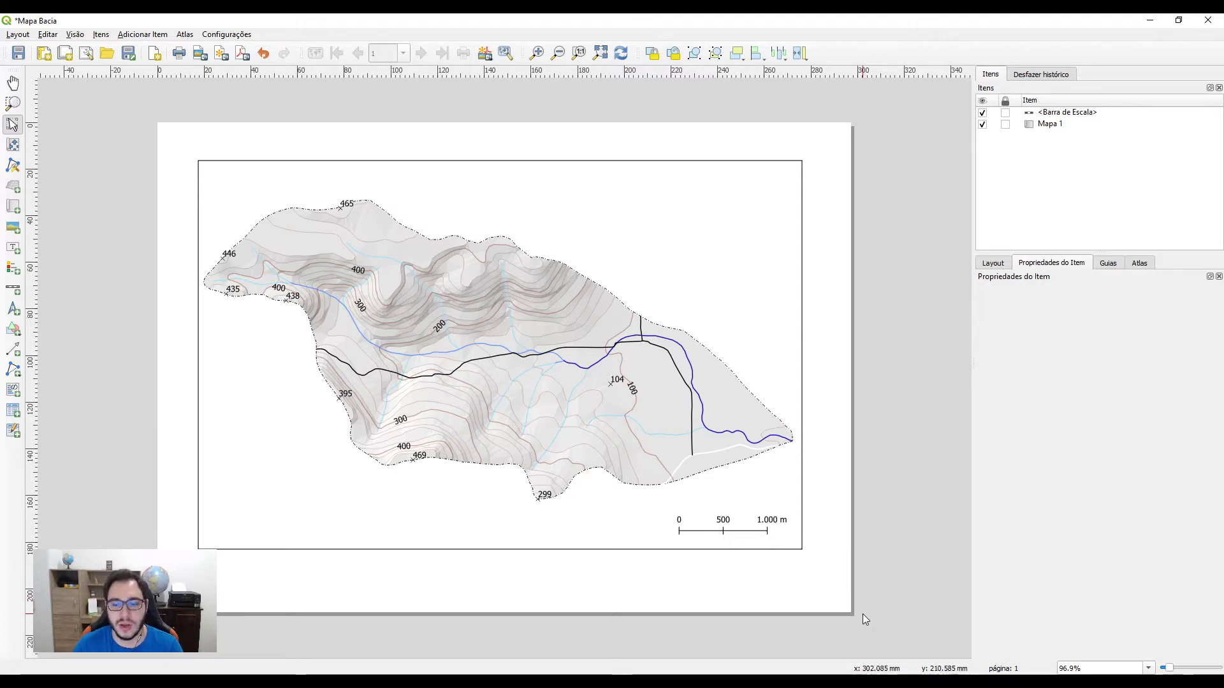
Try a copy of the scale bar beside the original with the Numérico style, and delete the copy
{"action": "left_click", "coordinate": [731, 520]}
{"action": "key", "text": "ctrl+v"}
{"action": "left_click_drag", "start_coordinate": [637, 529], "coordinate": [588, 529]}
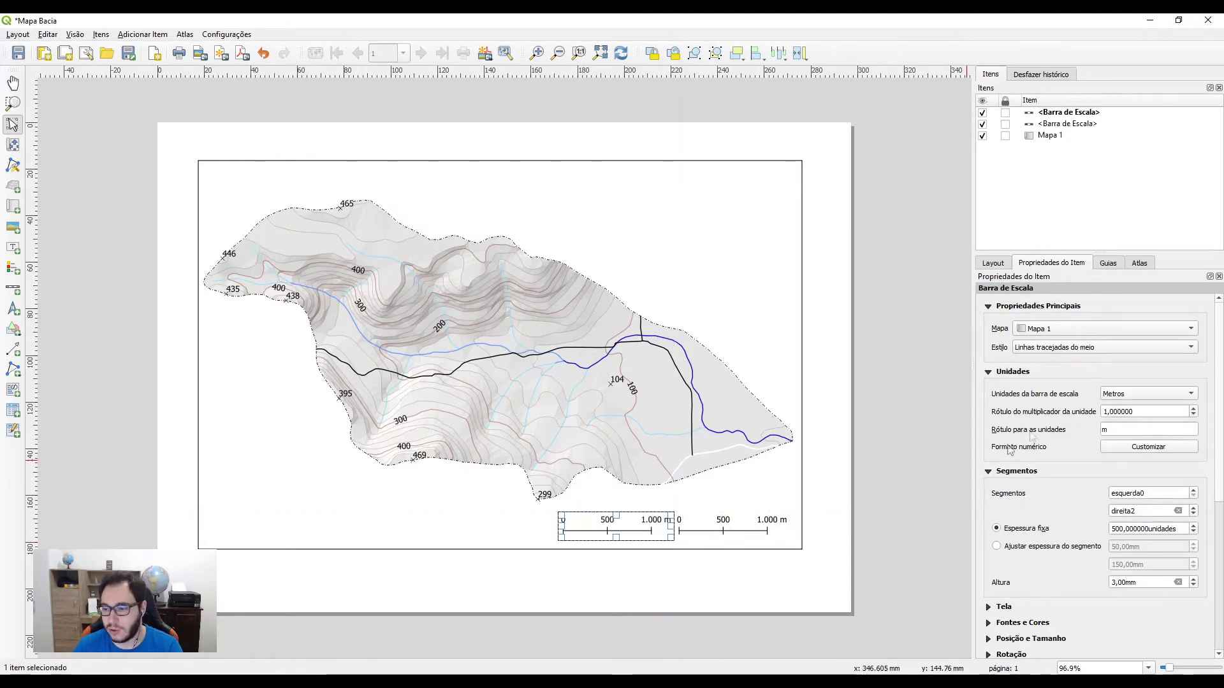
{"action": "left_click", "coordinate": [1075, 347]}
{"action": "left_click", "coordinate": [1077, 390]}
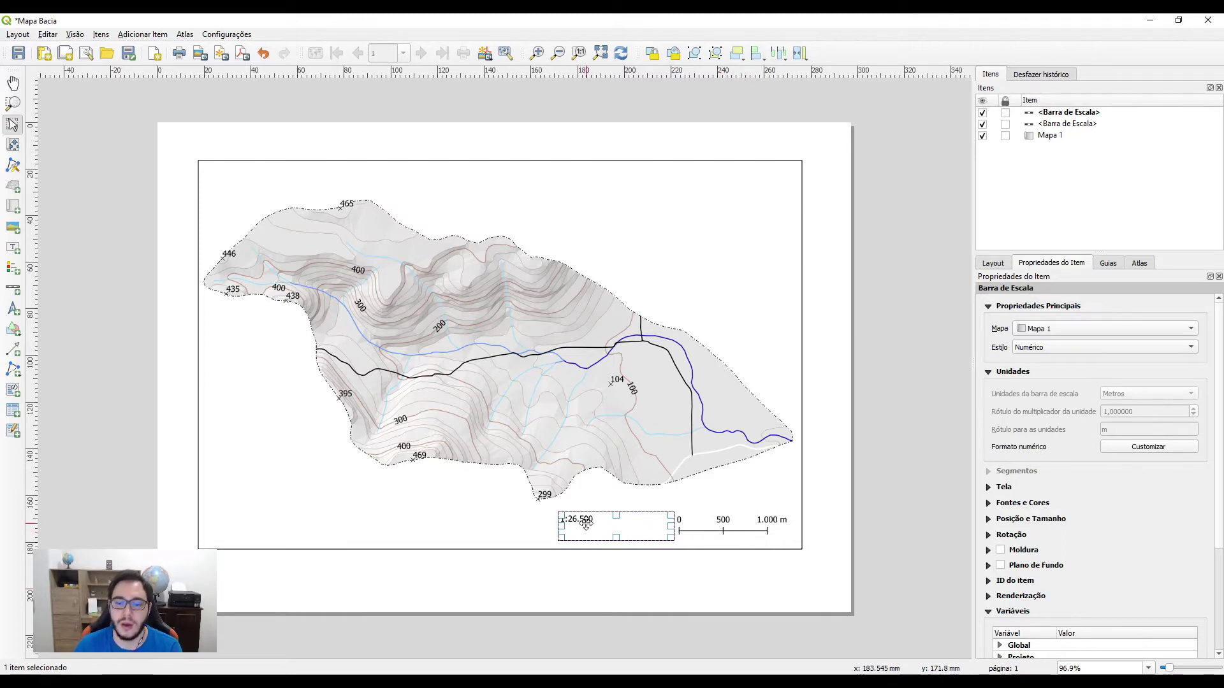
{"action": "key", "text": "Delete"}
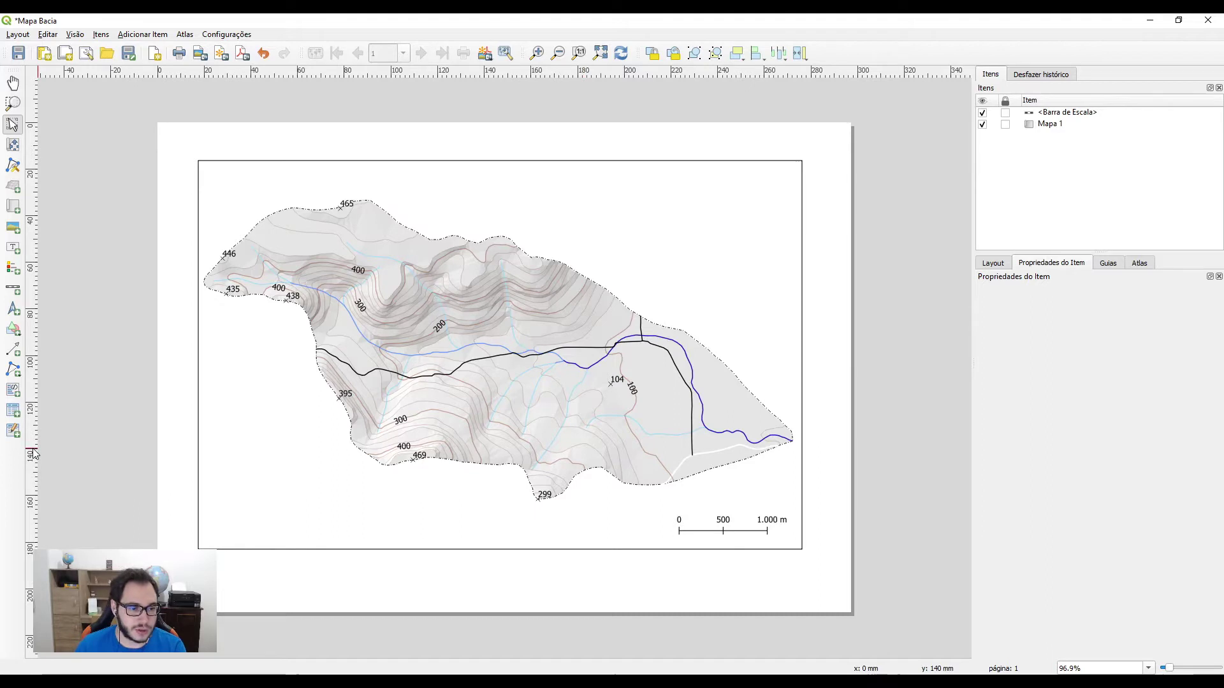
Add a grid to the Mapa 1 item, open its properties, and view its coordinate reference system options without changing them
{"action": "left_click", "coordinate": [306, 282]}
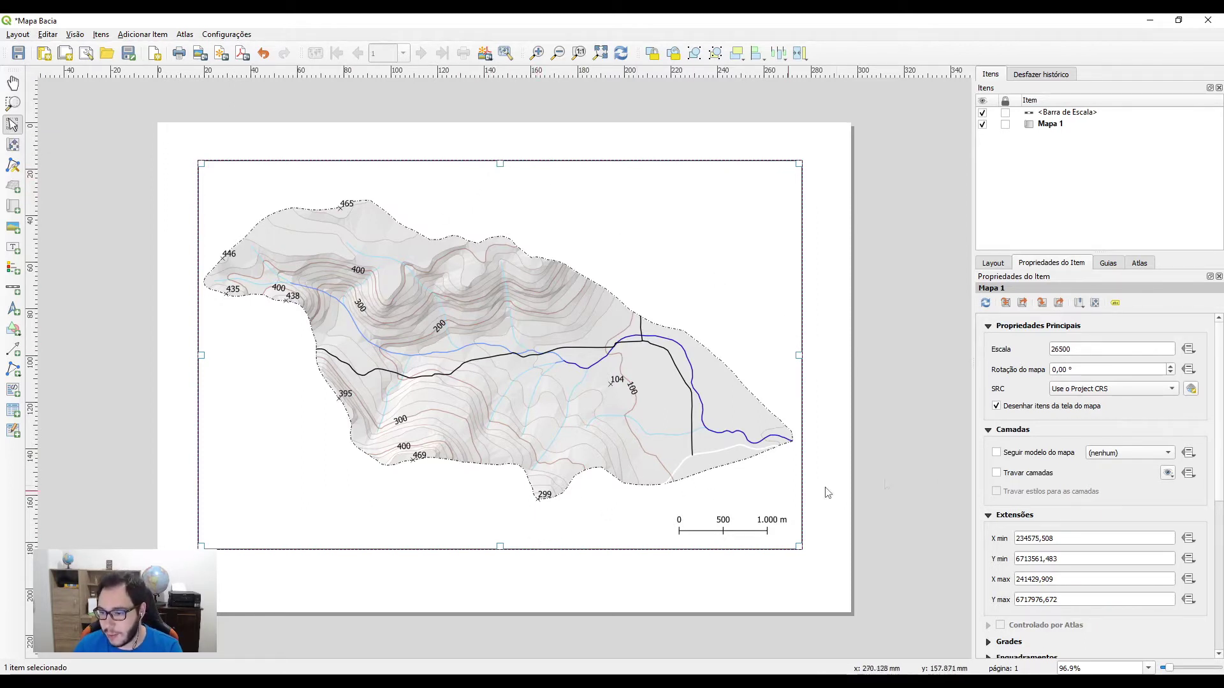
{"action": "scroll", "coordinate": [1109, 446], "scroll_direction": "down", "scroll_amount": 8}
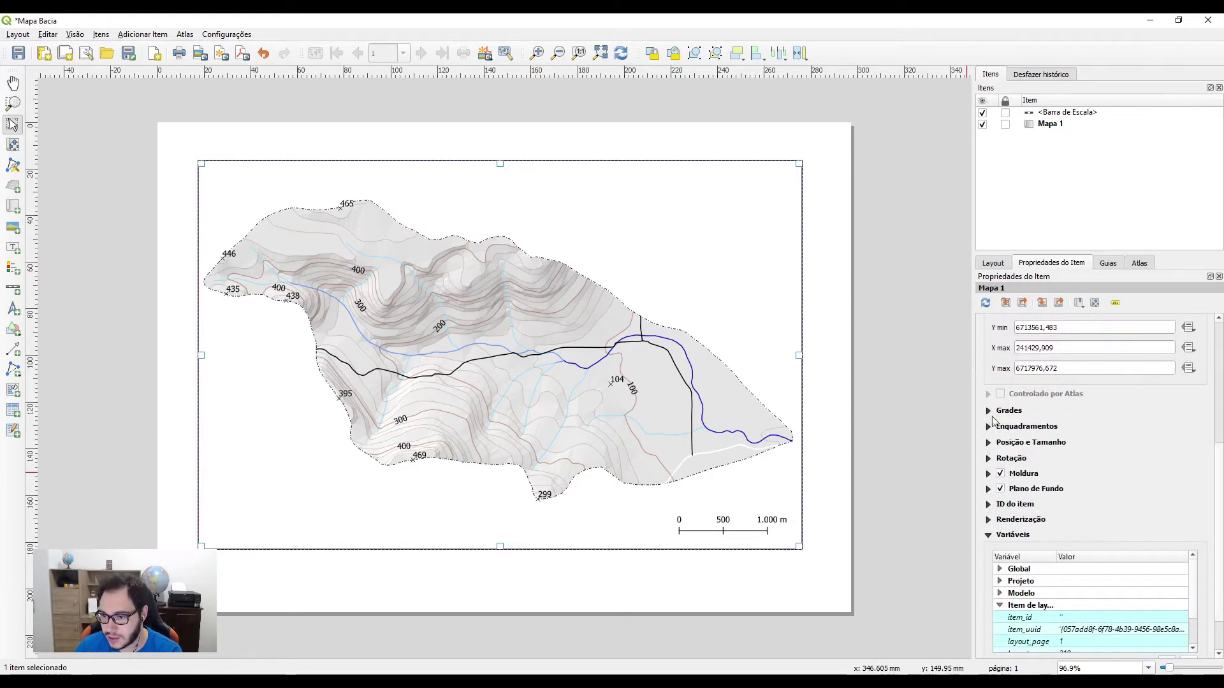
{"action": "left_click", "coordinate": [989, 411]}
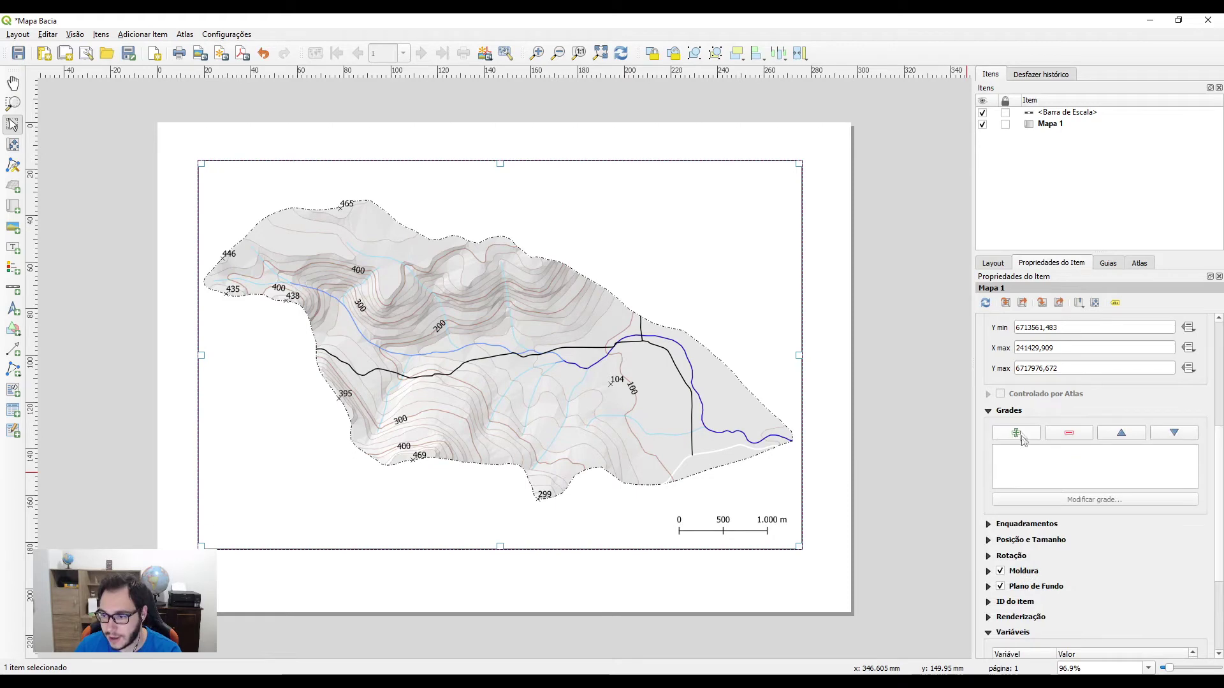
{"action": "left_click", "coordinate": [1016, 433]}
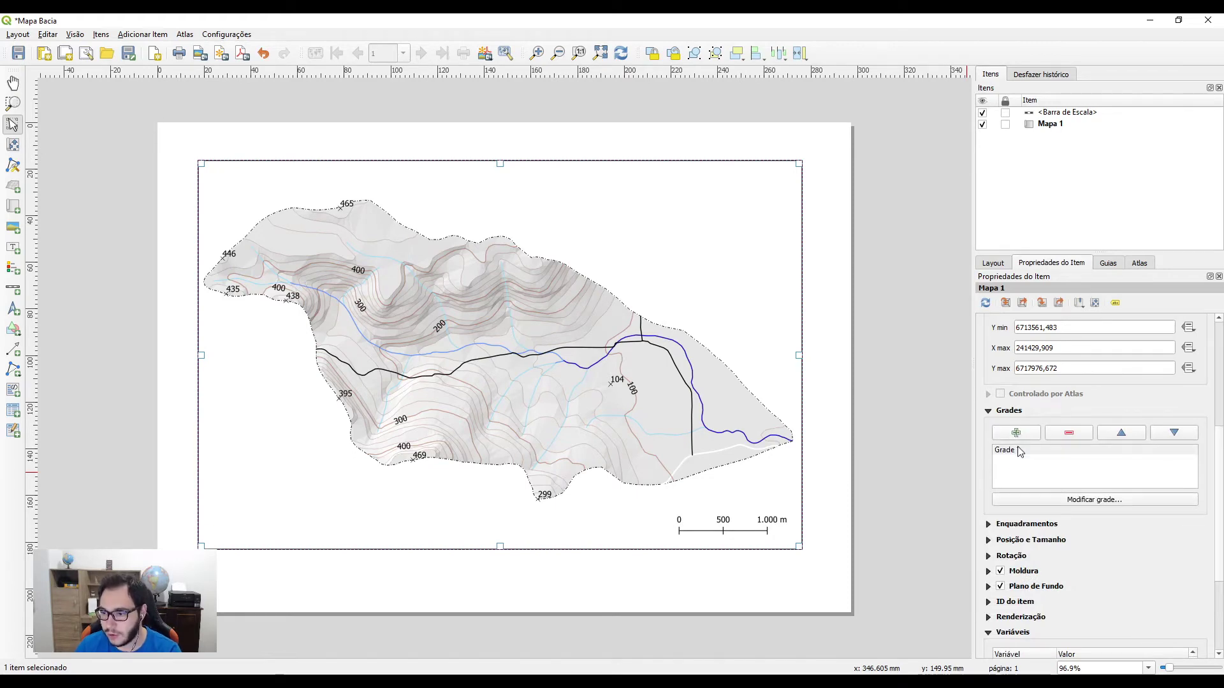
{"action": "left_click", "coordinate": [1070, 501]}
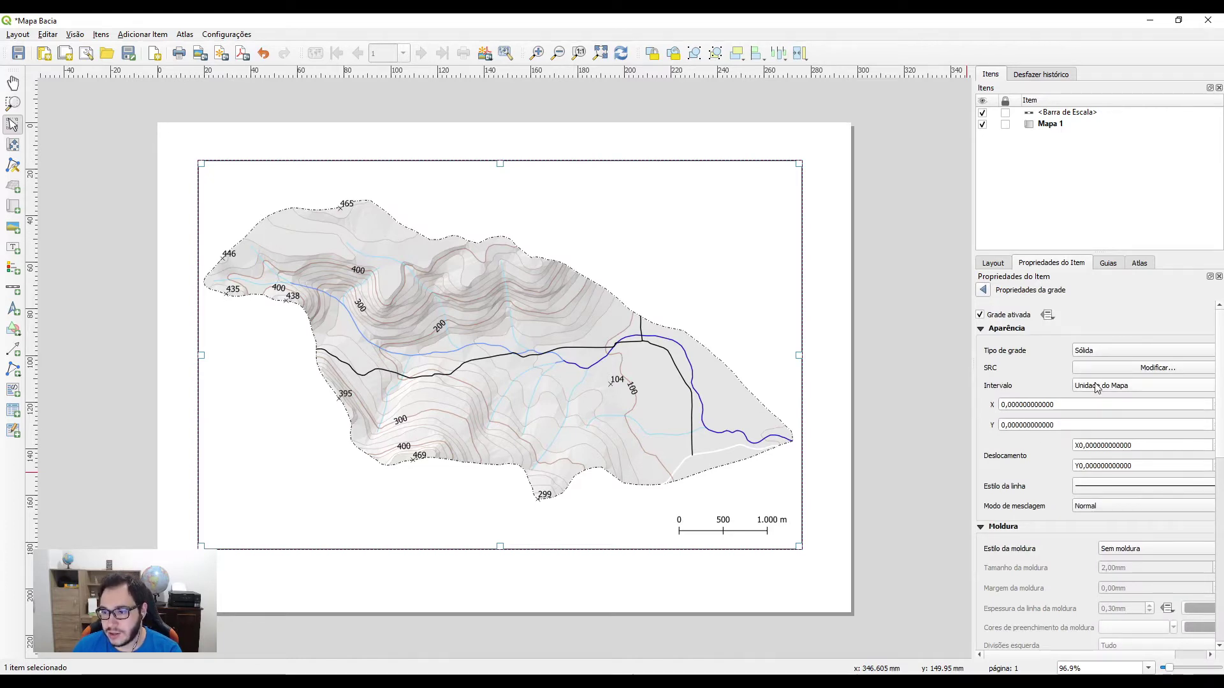
{"action": "left_click", "coordinate": [1094, 368]}
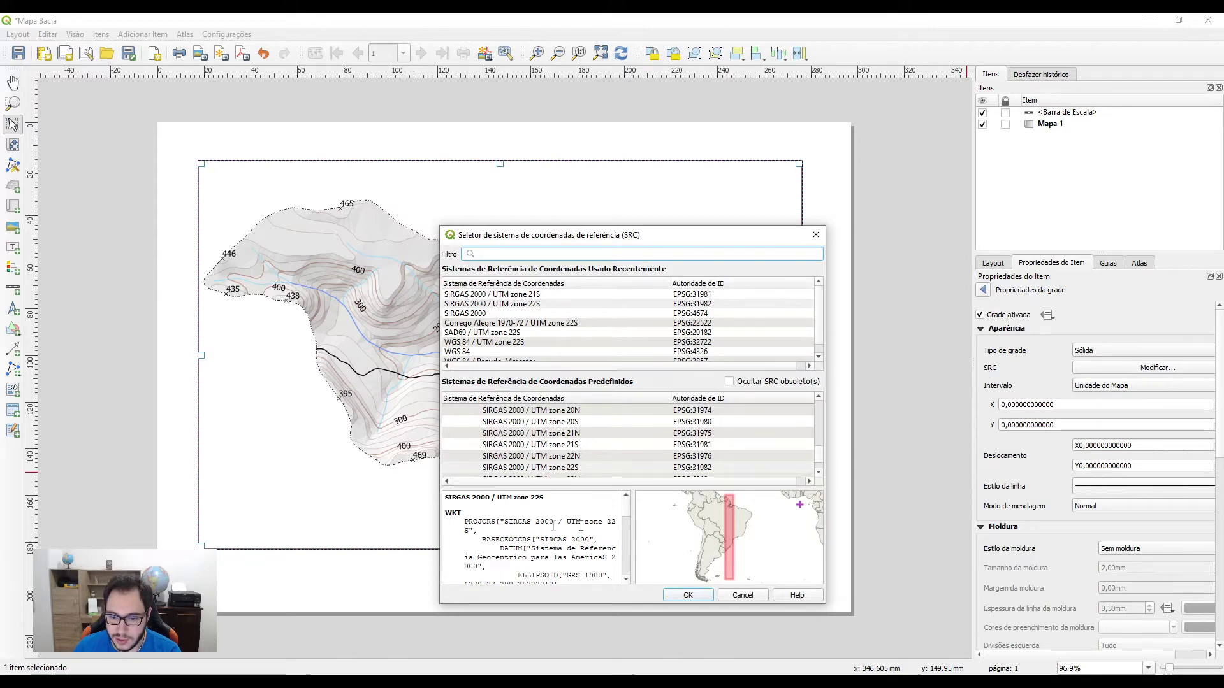
{"action": "left_click", "coordinate": [750, 594]}
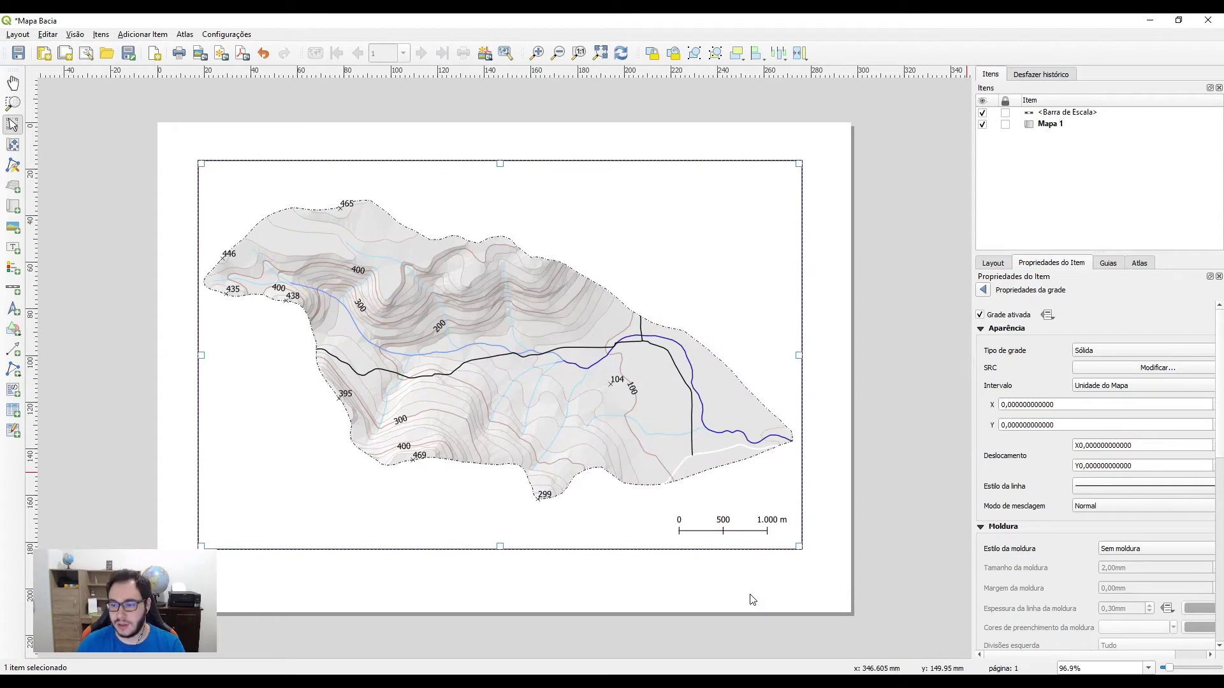
Try an X interval of 1000 map units on the grid, and set both its X and Y intervals to 2000
{"action": "left_click", "coordinate": [1003, 405]}
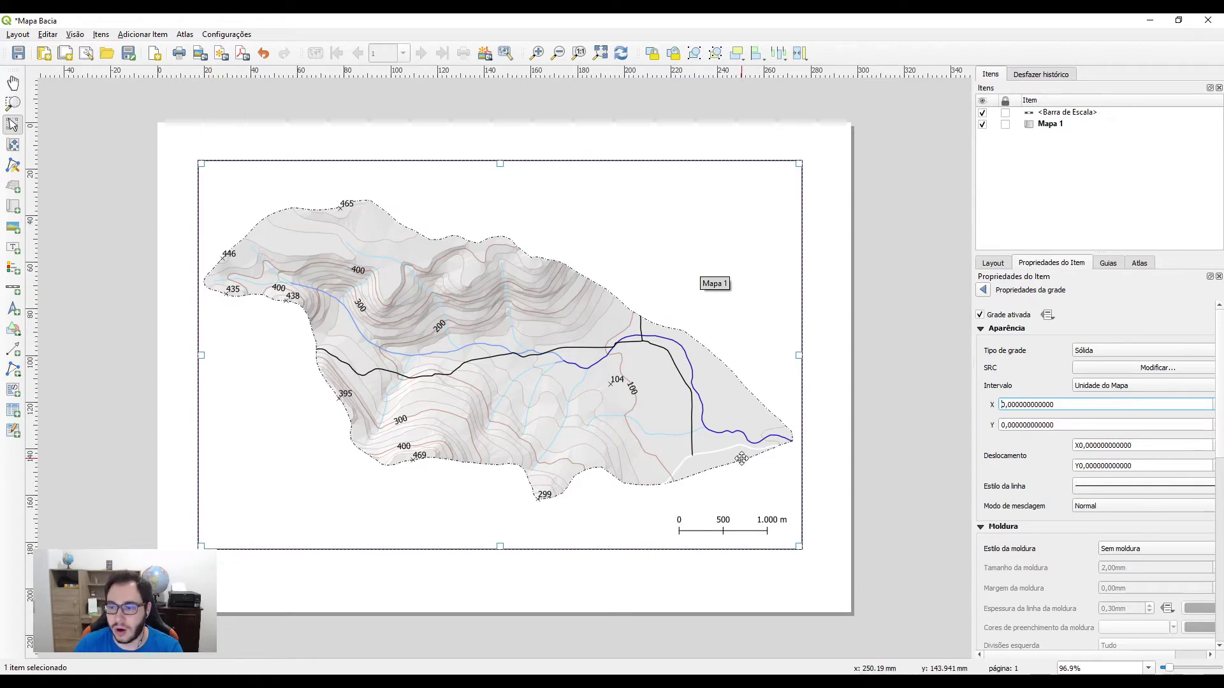
{"action": "type", "text": "00"}
{"action": "key", "text": "Return"}
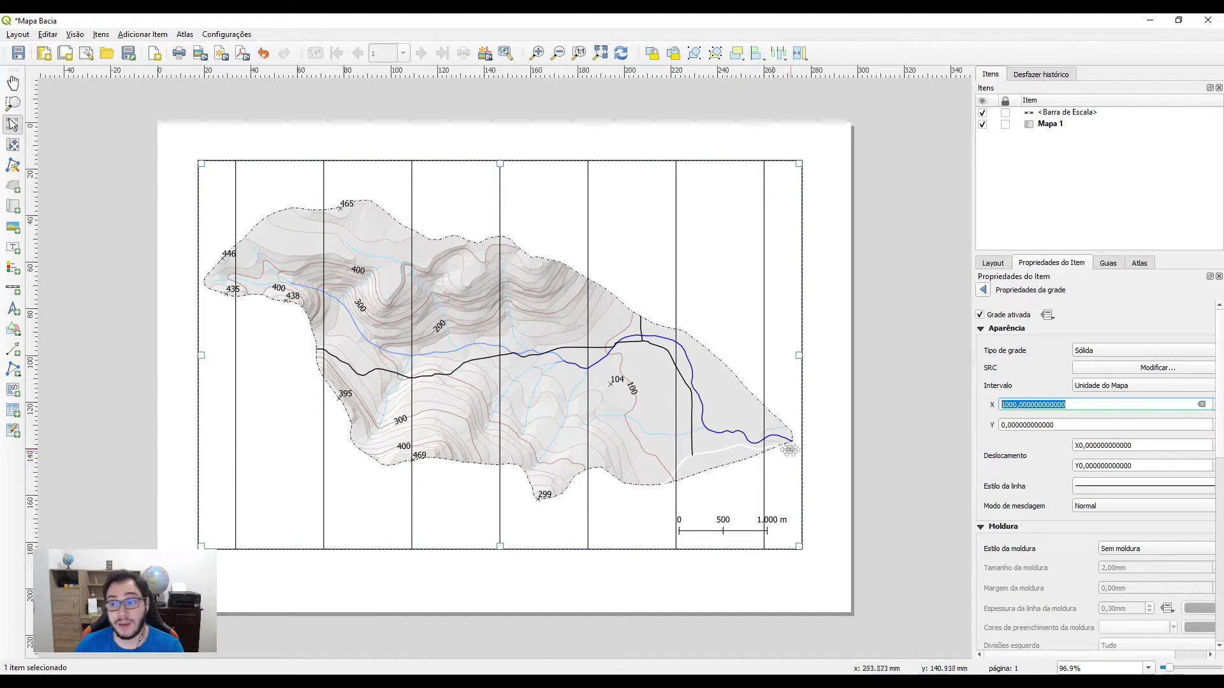
{"action": "type", "text": "2000"}
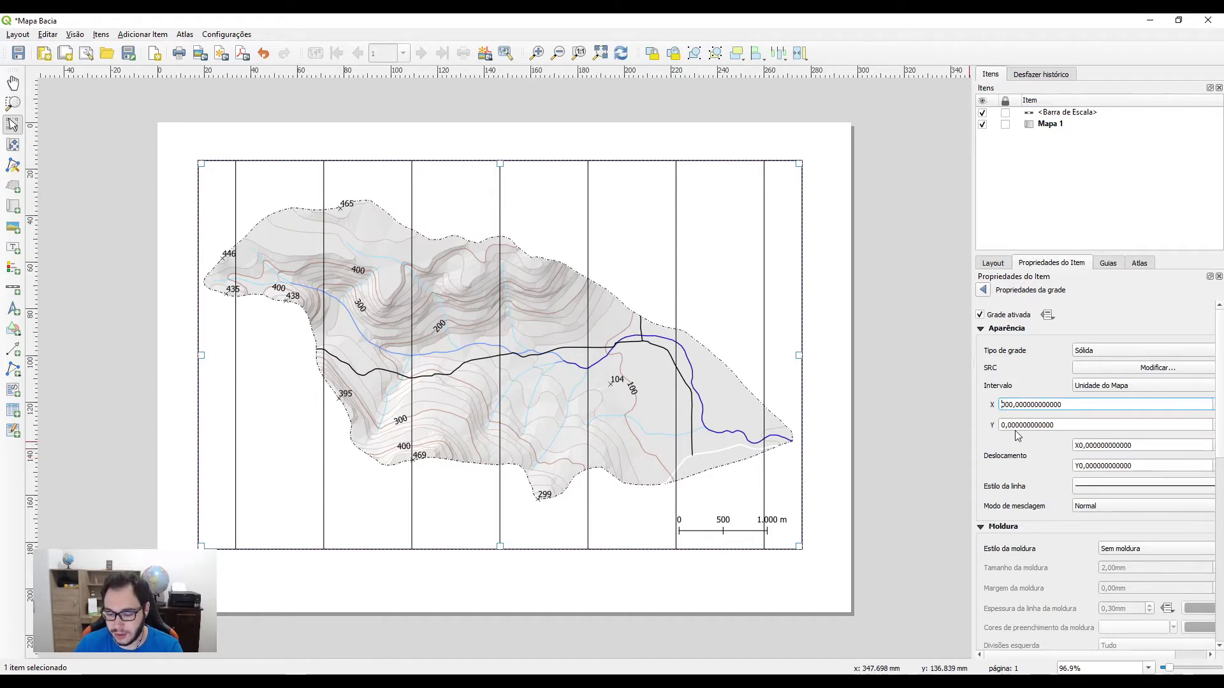
{"action": "key", "text": "Return"}
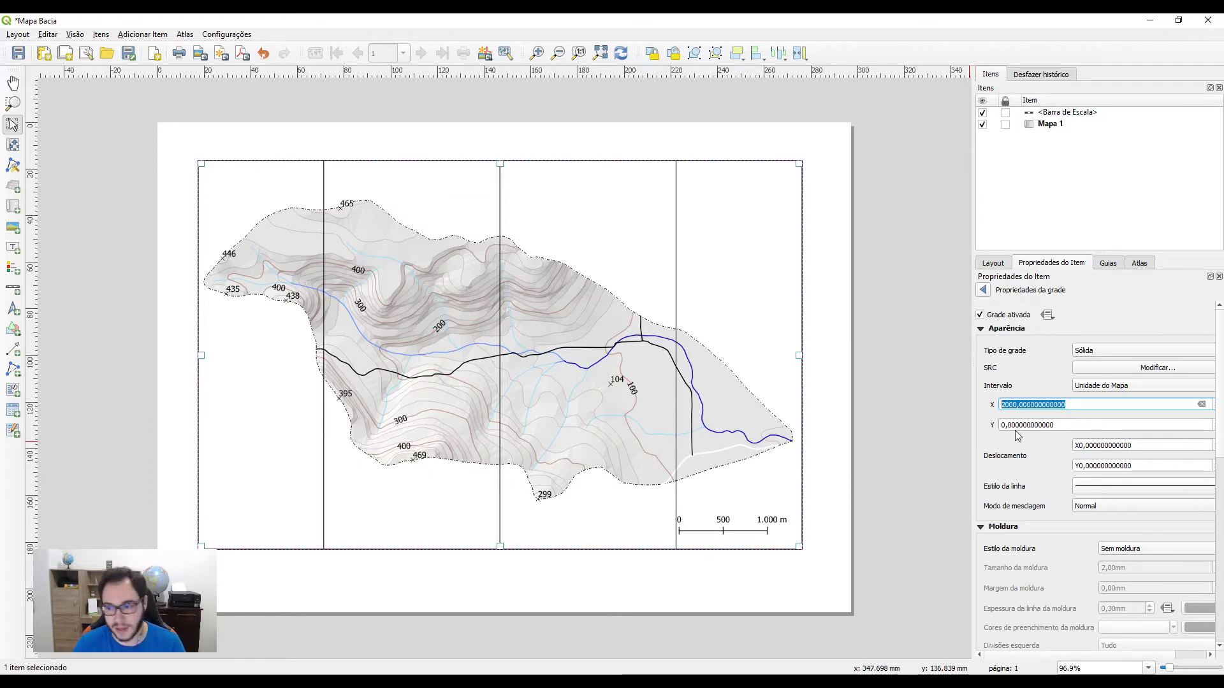
{"action": "left_click", "coordinate": [1006, 425]}
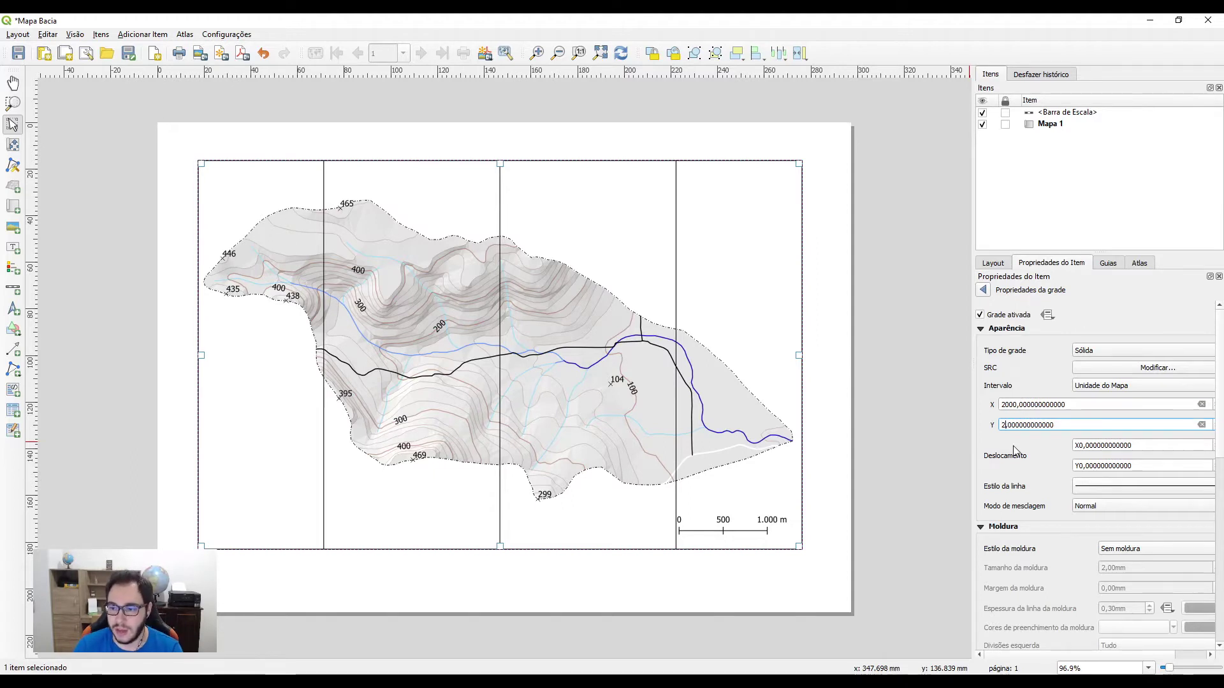
{"action": "type", "text": "00"}
{"action": "key", "text": "Return"}
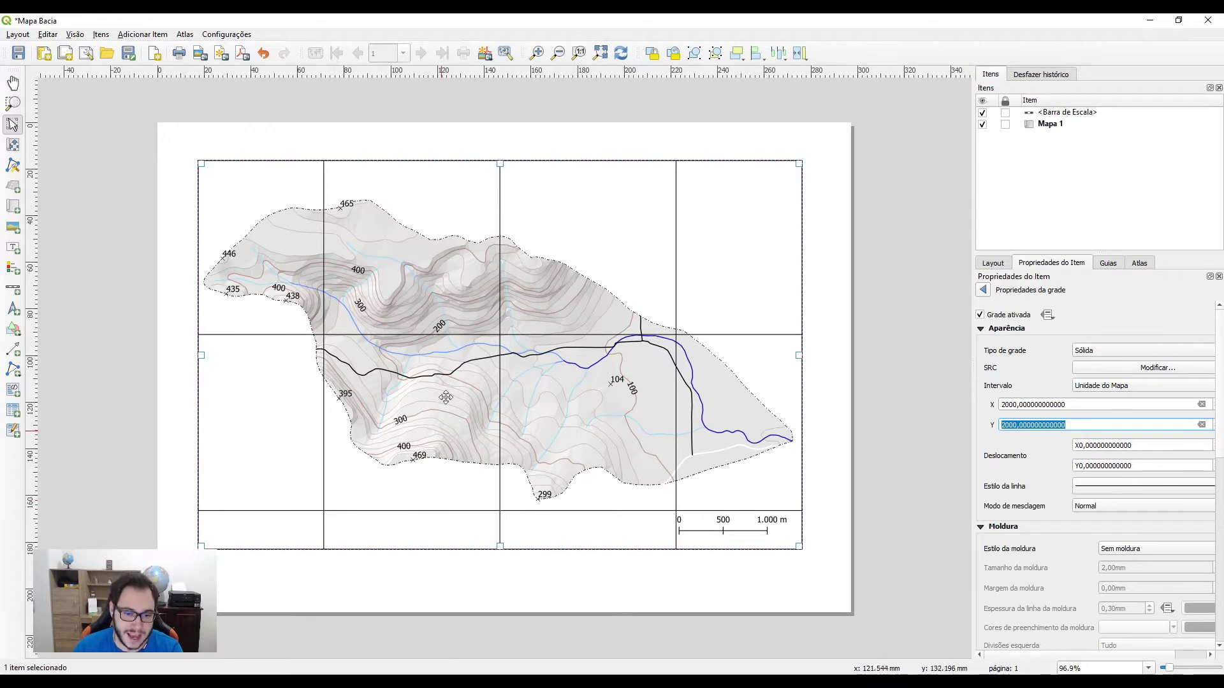
Try grid Y offsets of 1000 and 850, and set the Y offset to 750
{"action": "left_click", "coordinate": [1083, 466]}
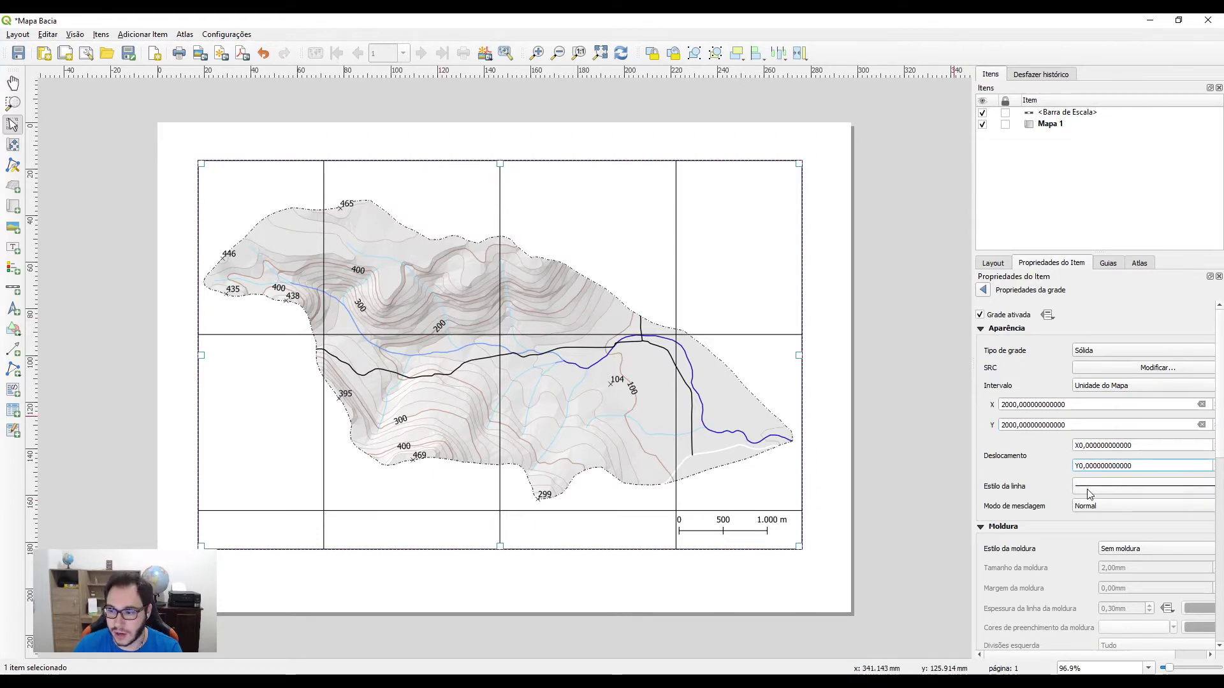
{"action": "type", "text": "1000"}
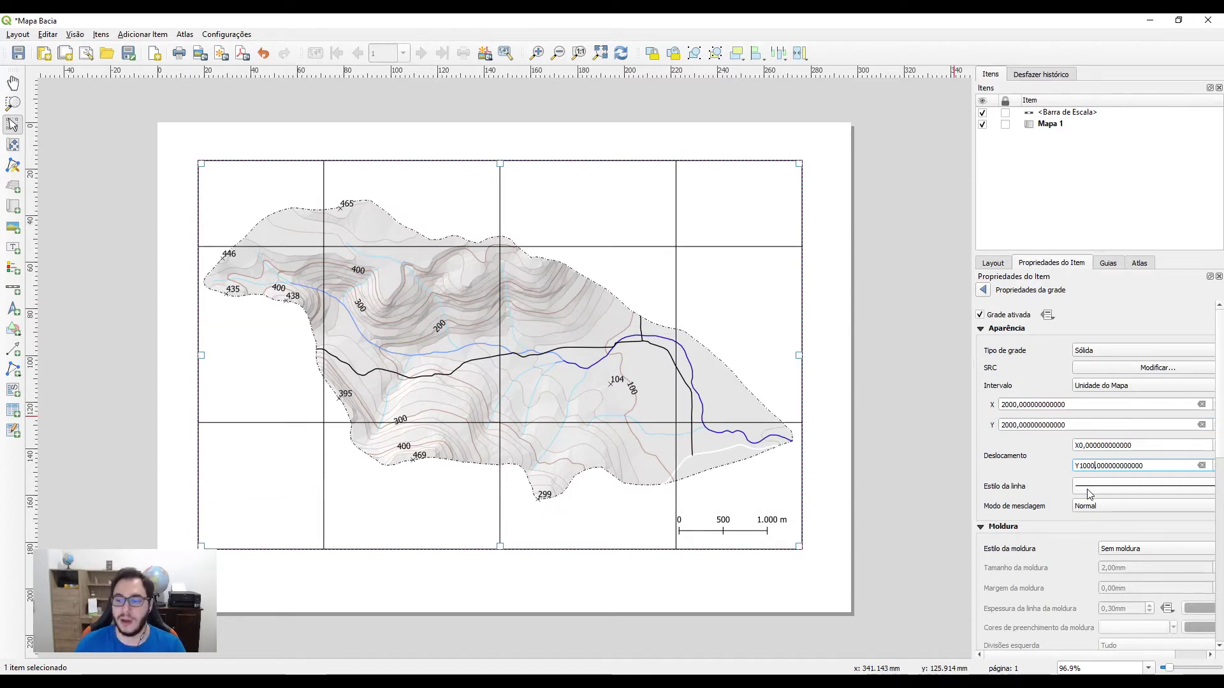
{"action": "key", "text": "BackSpace"}
{"action": "key", "text": "BackSpace"}
{"action": "key", "text": "BackSpace"}
{"action": "key", "text": "BackSpace"}
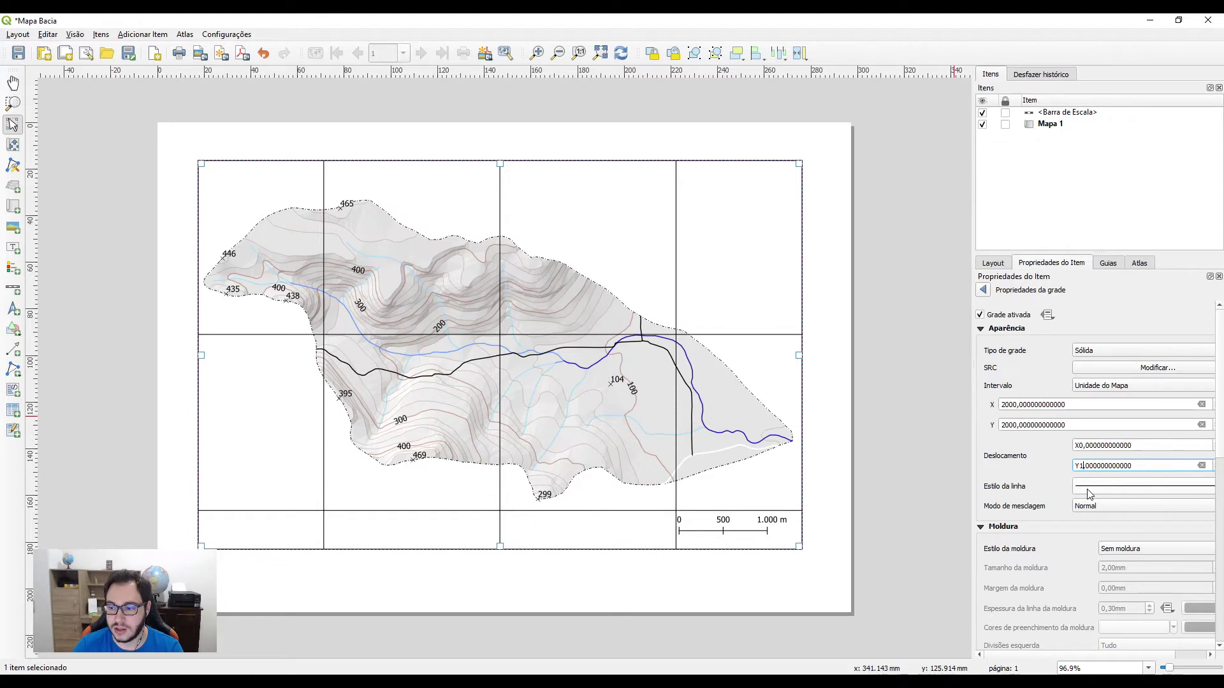
{"action": "type", "text": "850"}
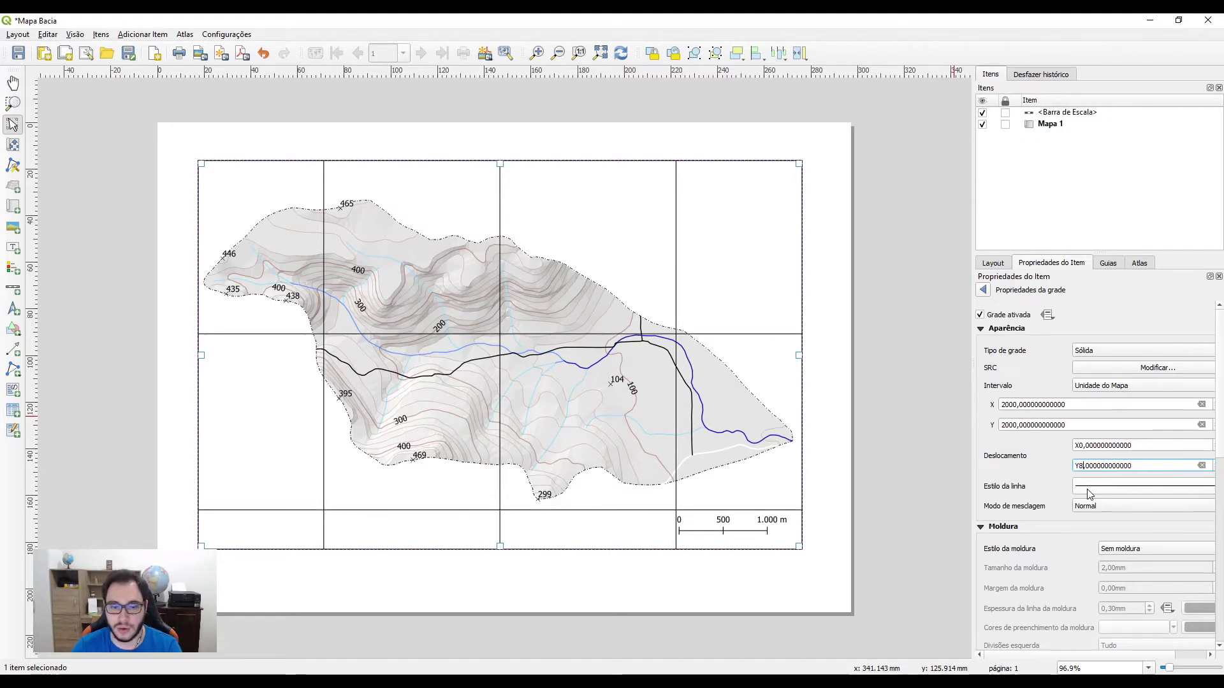
{"action": "key", "text": "BackSpace"}
{"action": "key", "text": "BackSpace"}
{"action": "key", "text": "BackSpace"}
{"action": "type", "text": "750"}
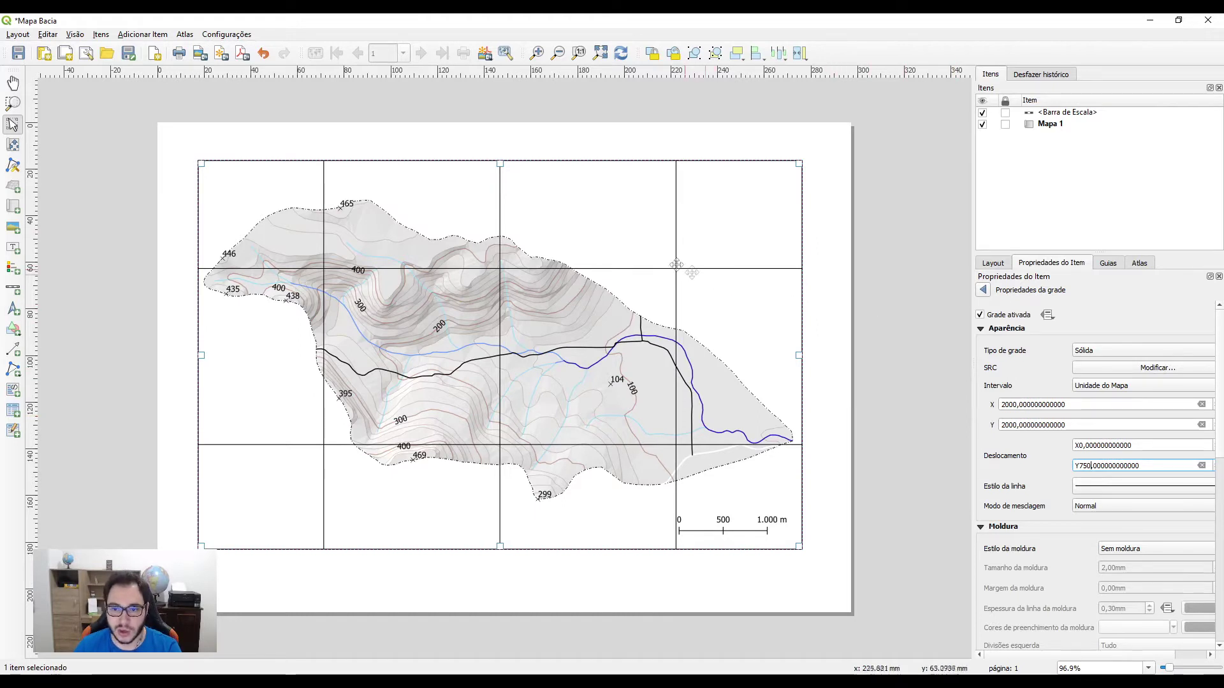
Set the grid type to Cruz with a cross width of 3 mm
{"action": "left_click", "coordinate": [1095, 355]}
{"action": "left_click", "coordinate": [1079, 364]}
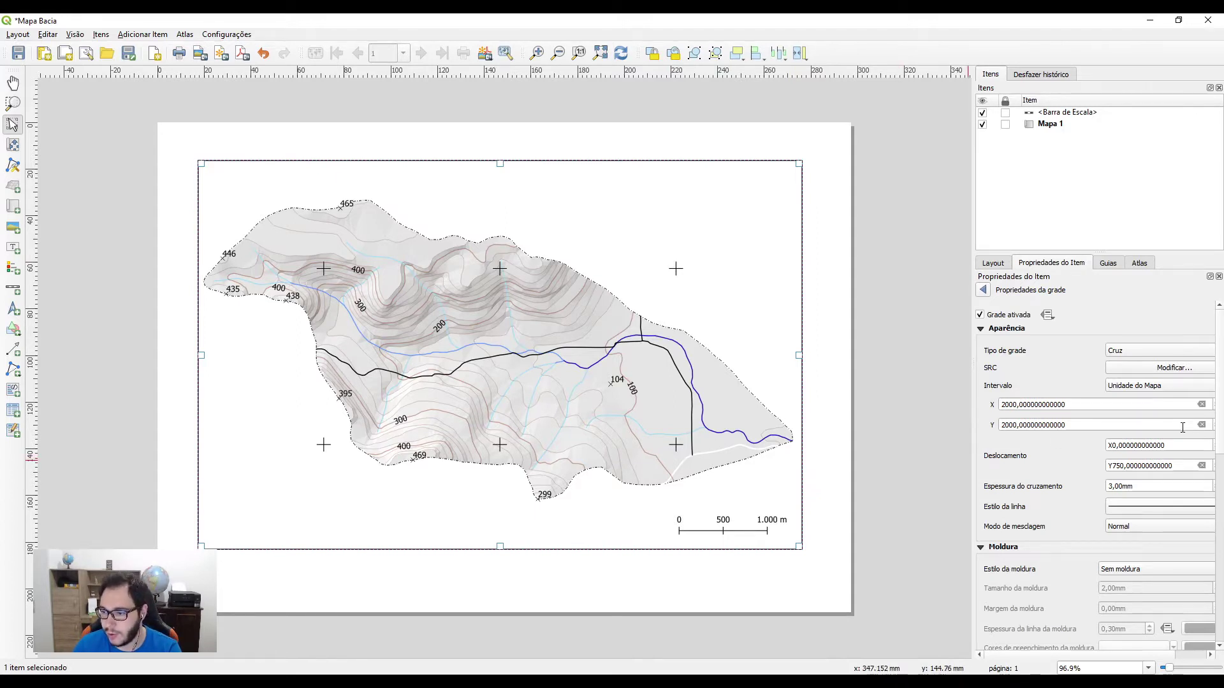
{"action": "left_click_drag", "start_coordinate": [1217, 423], "coordinate": [1220, 453]}
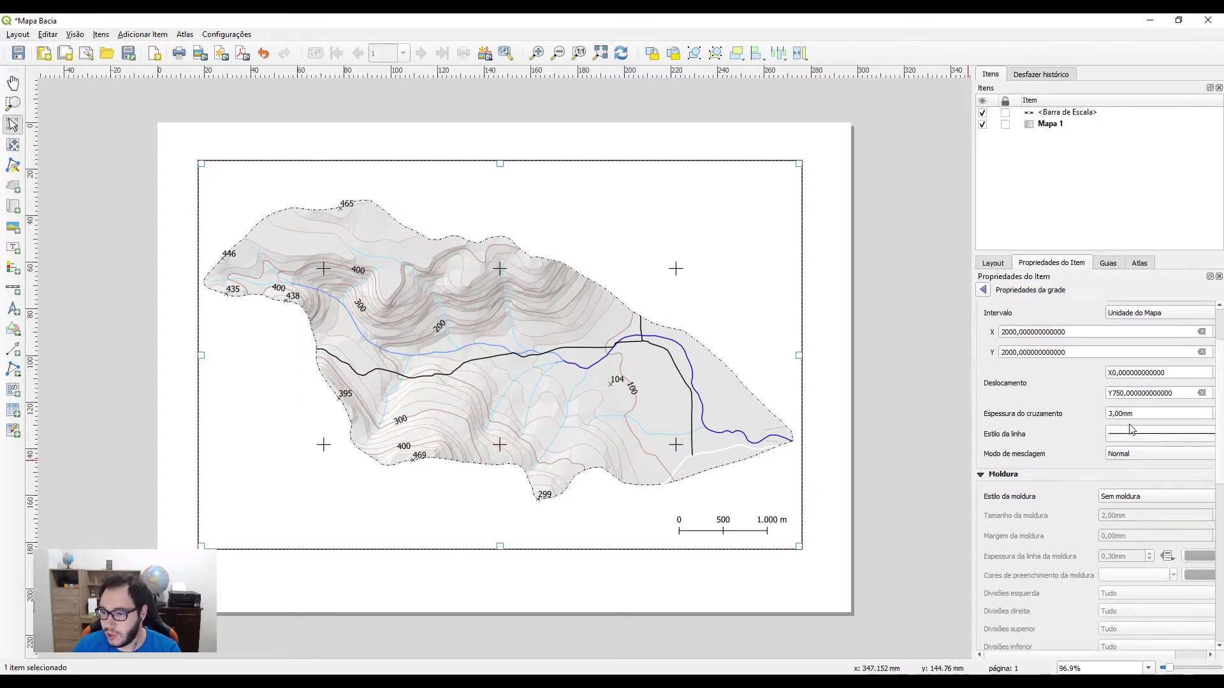
{"action": "left_click", "coordinate": [1114, 414]}
{"action": "key", "text": "BackSpace"}
{"action": "key", "text": "BackSpace"}
{"action": "key", "text": "BackSpace"}
{"action": "type", "text": "3"}
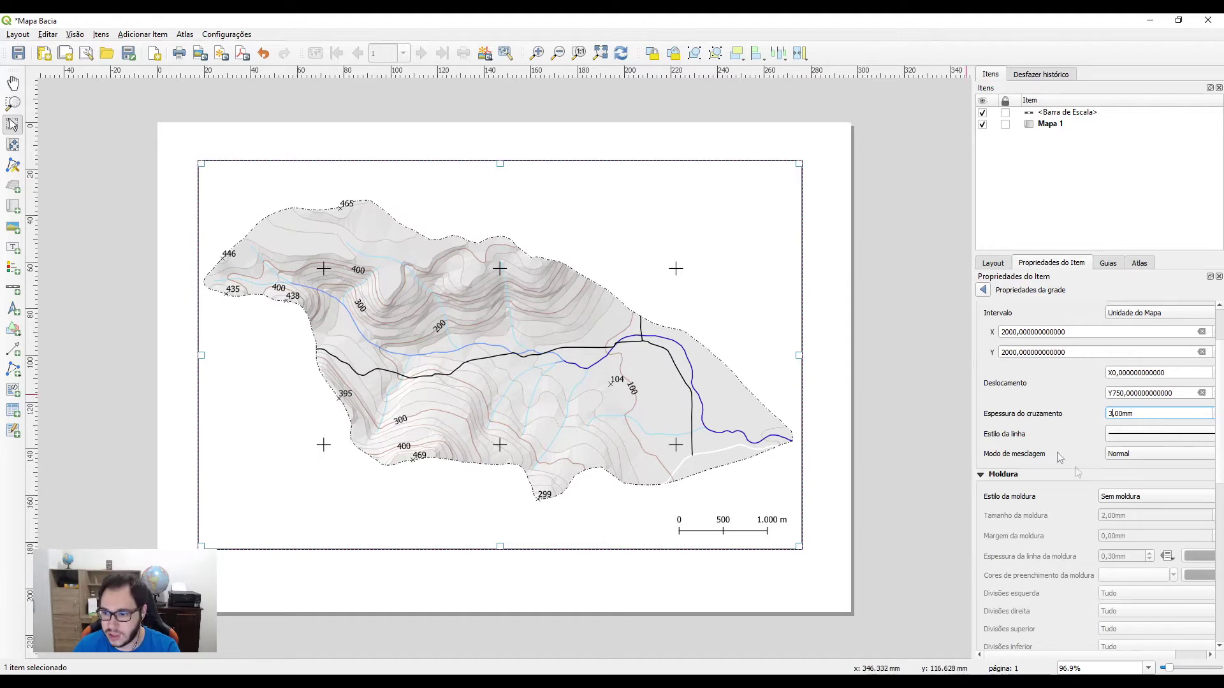
Set the grid's frame style to Linhas interiores
{"action": "left_click", "coordinate": [1141, 501]}
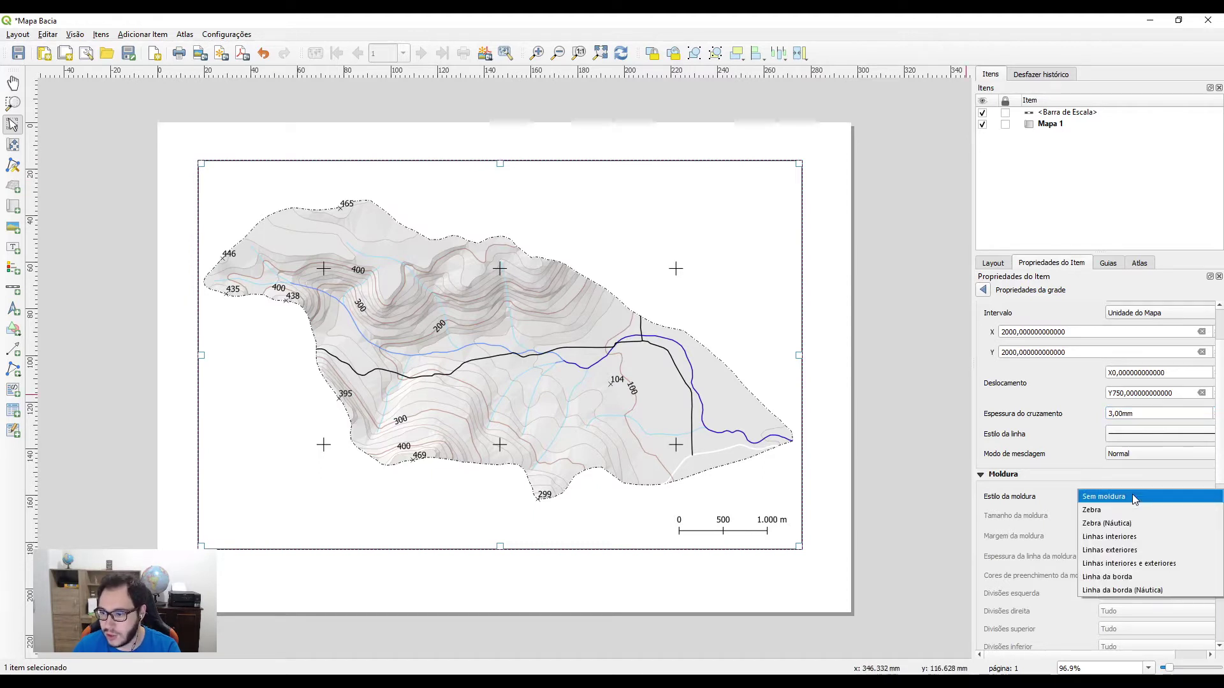
{"action": "left_click", "coordinate": [1125, 537]}
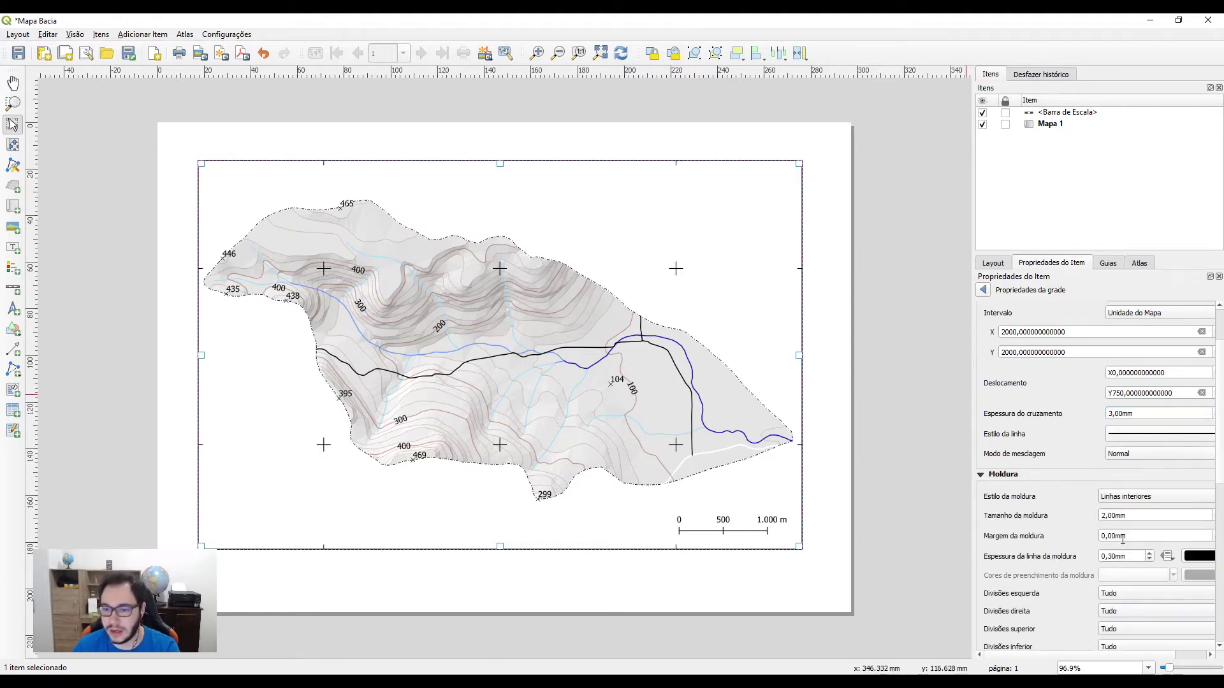
{"action": "left_click", "coordinate": [833, 488]}
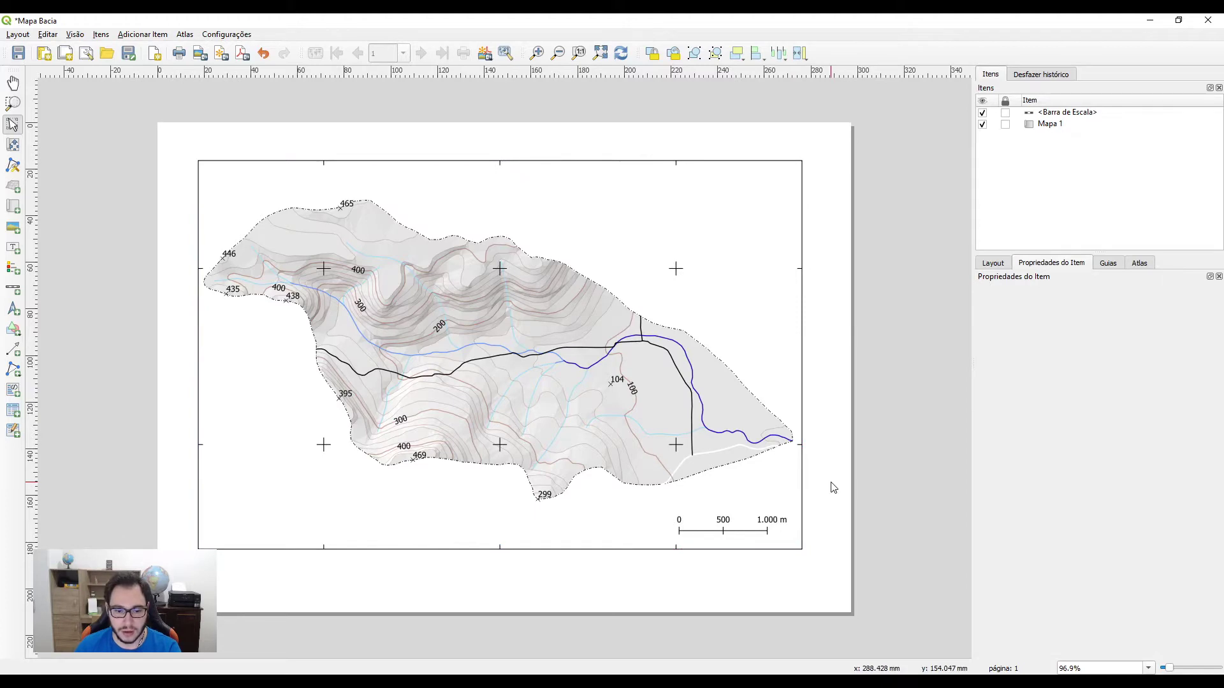
{"action": "left_click", "coordinate": [577, 448]}
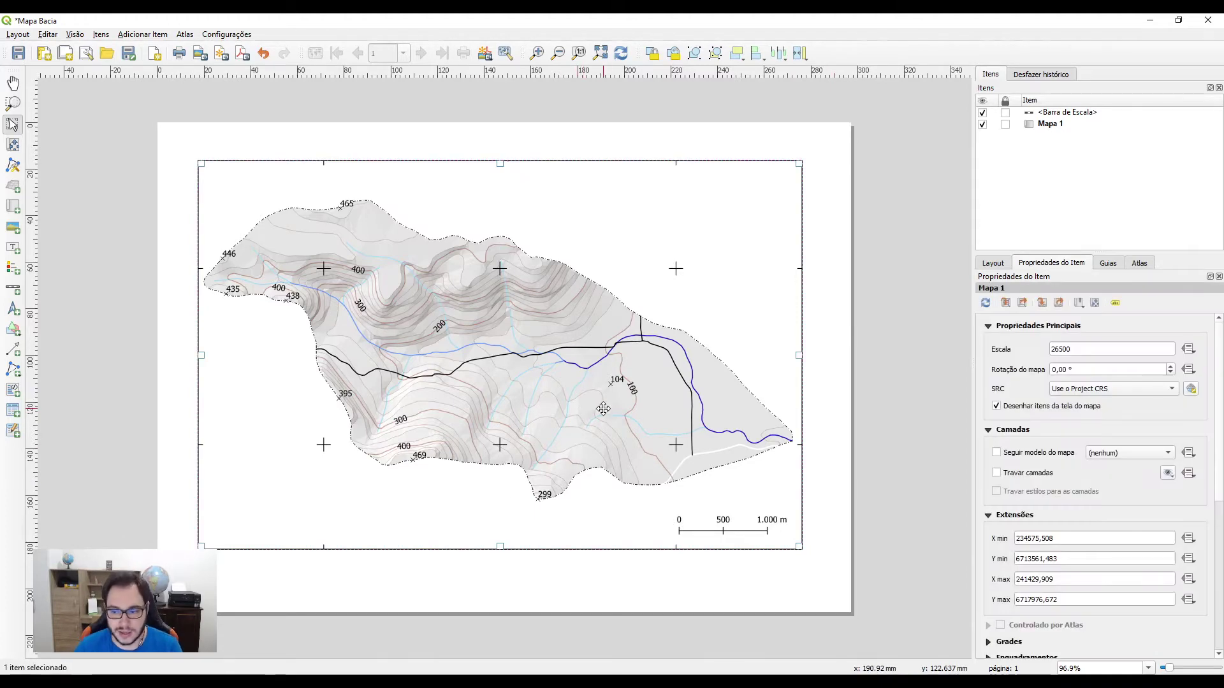
{"action": "left_click_drag", "start_coordinate": [1214, 455], "coordinate": [1213, 556]}
{"action": "left_click", "coordinate": [988, 439]}
{"action": "left_click", "coordinate": [1015, 463]}
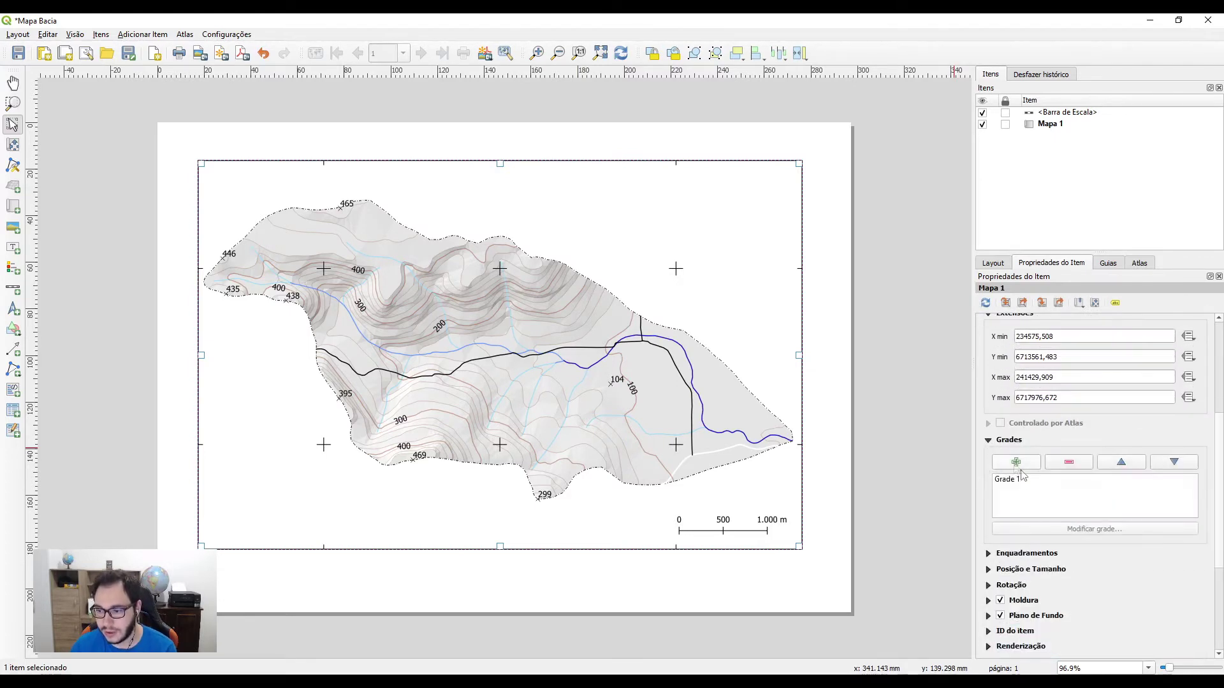
{"action": "left_click", "coordinate": [752, 598]}
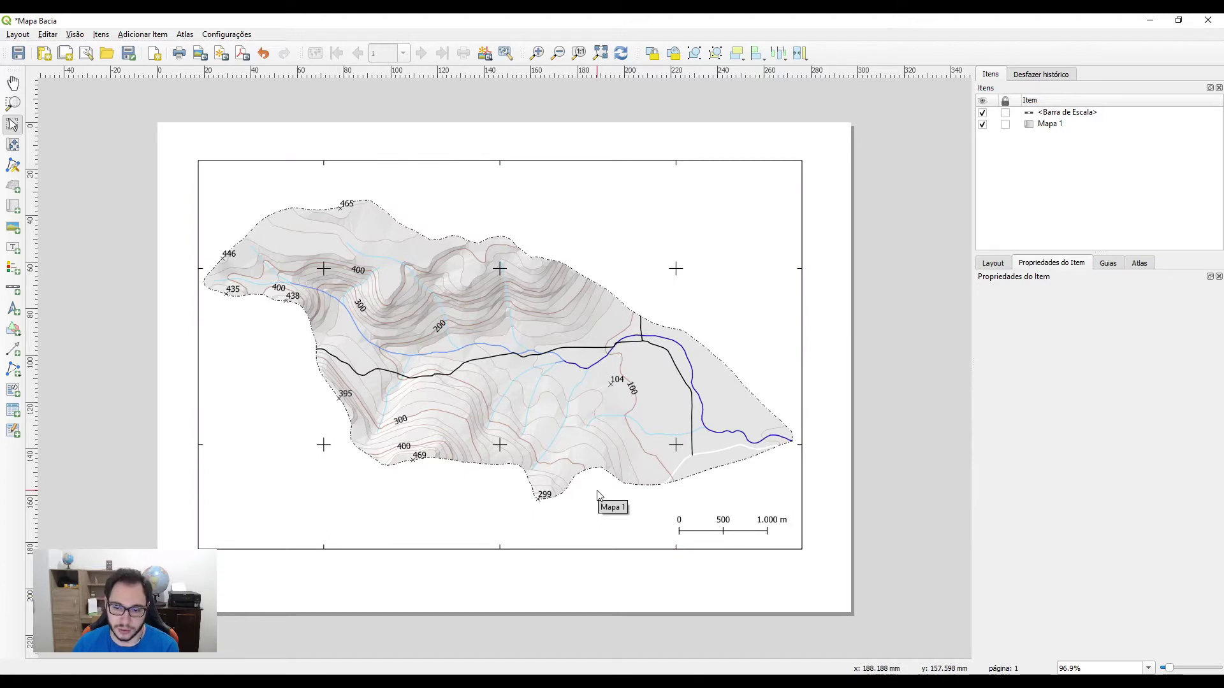
Reopen the Grade 1 properties of the Mapa 1 item and enable Desenhar coordenadas
{"action": "left_click", "coordinate": [326, 204]}
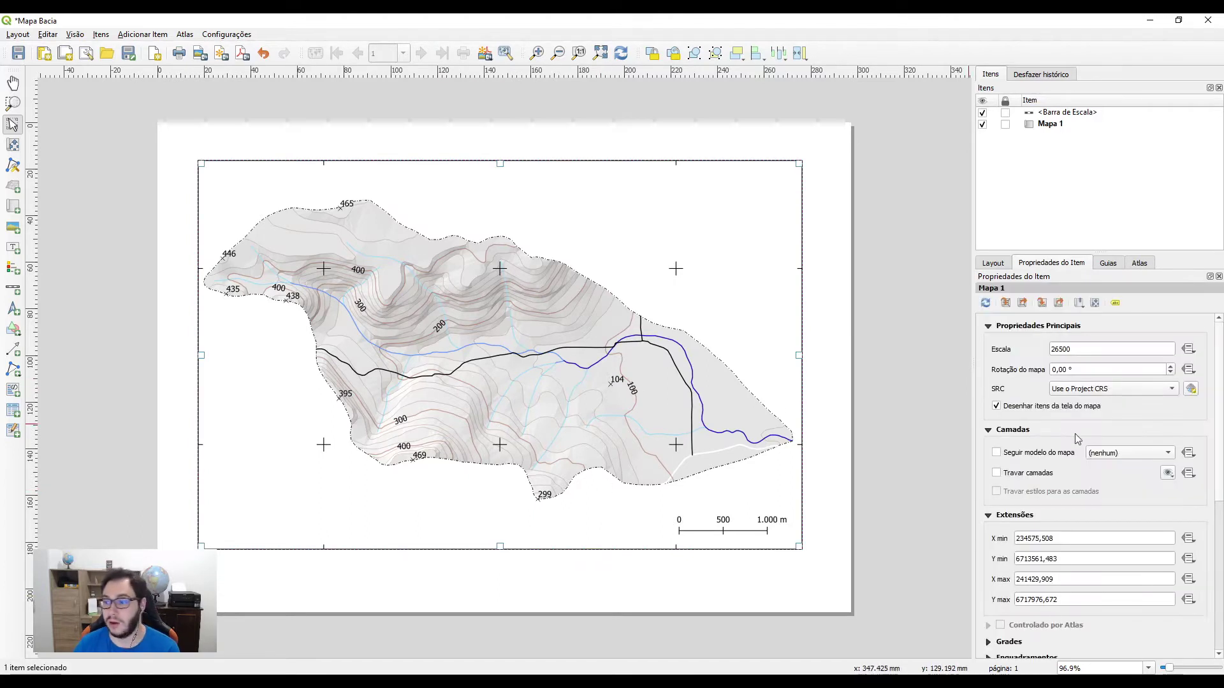
{"action": "scroll", "coordinate": [985, 484], "scroll_direction": "down", "scroll_amount": 3}
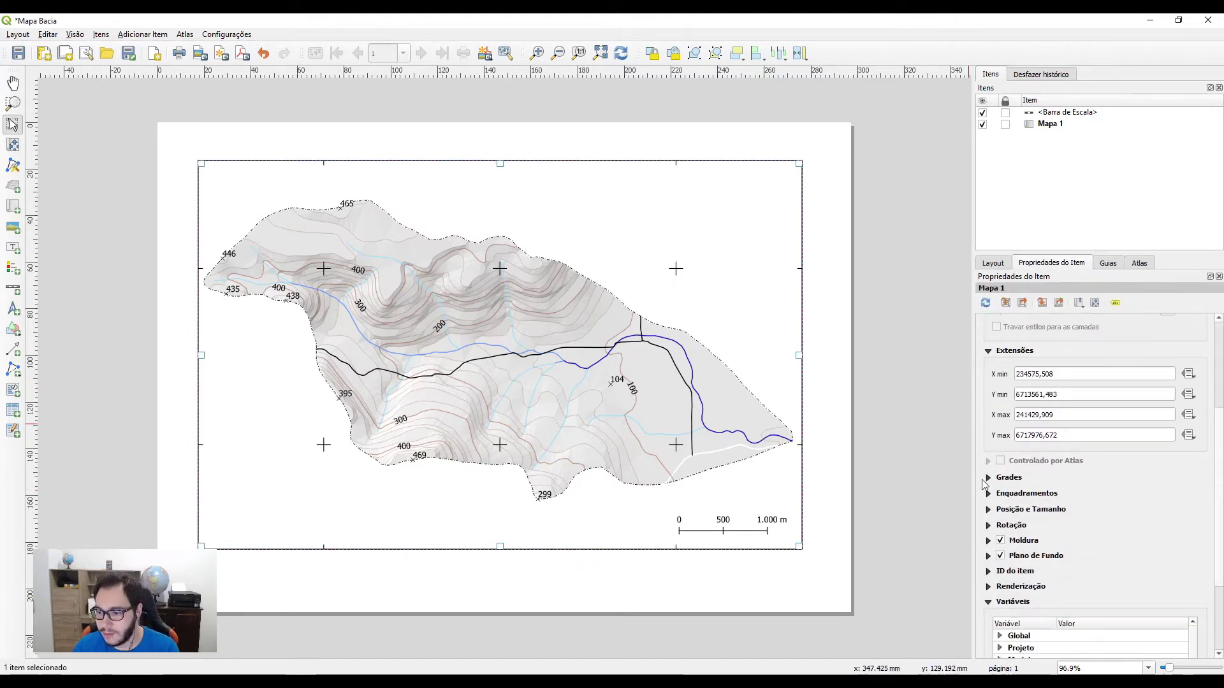
{"action": "left_click", "coordinate": [987, 478]}
{"action": "left_click", "coordinate": [1017, 519]}
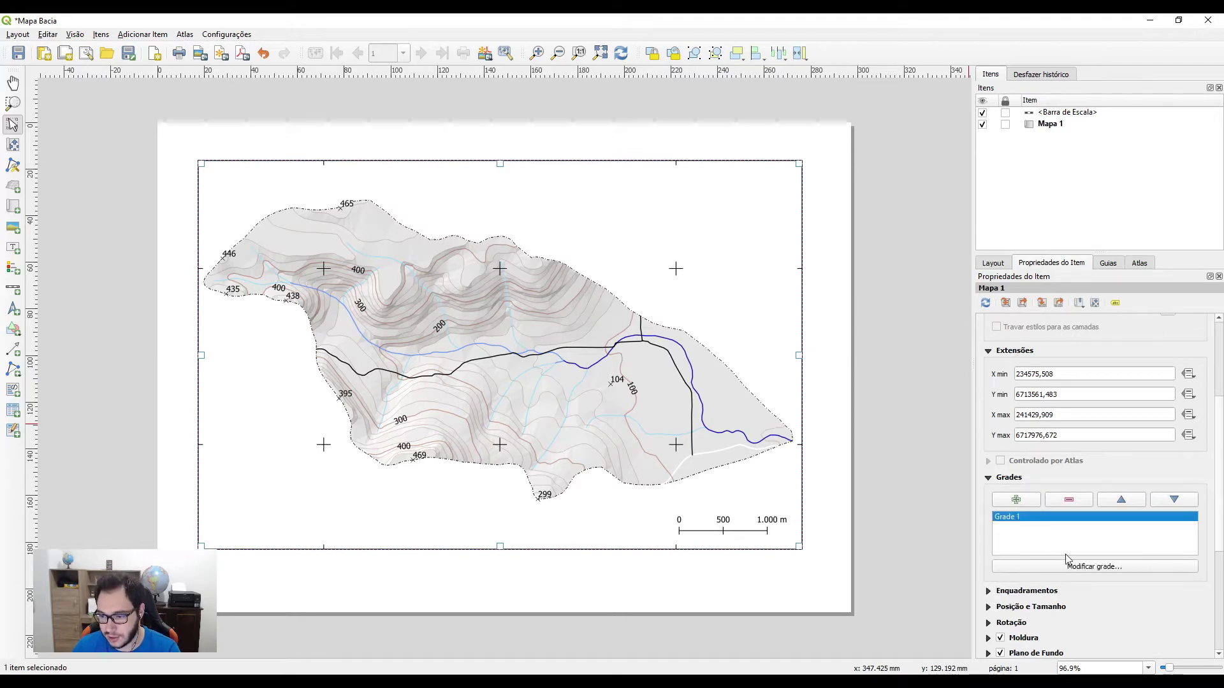
{"action": "left_click", "coordinate": [1092, 566]}
{"action": "left_click_drag", "start_coordinate": [1215, 436], "coordinate": [1220, 506]}
{"action": "scroll", "coordinate": [1045, 415], "scroll_direction": "down", "scroll_amount": 3}
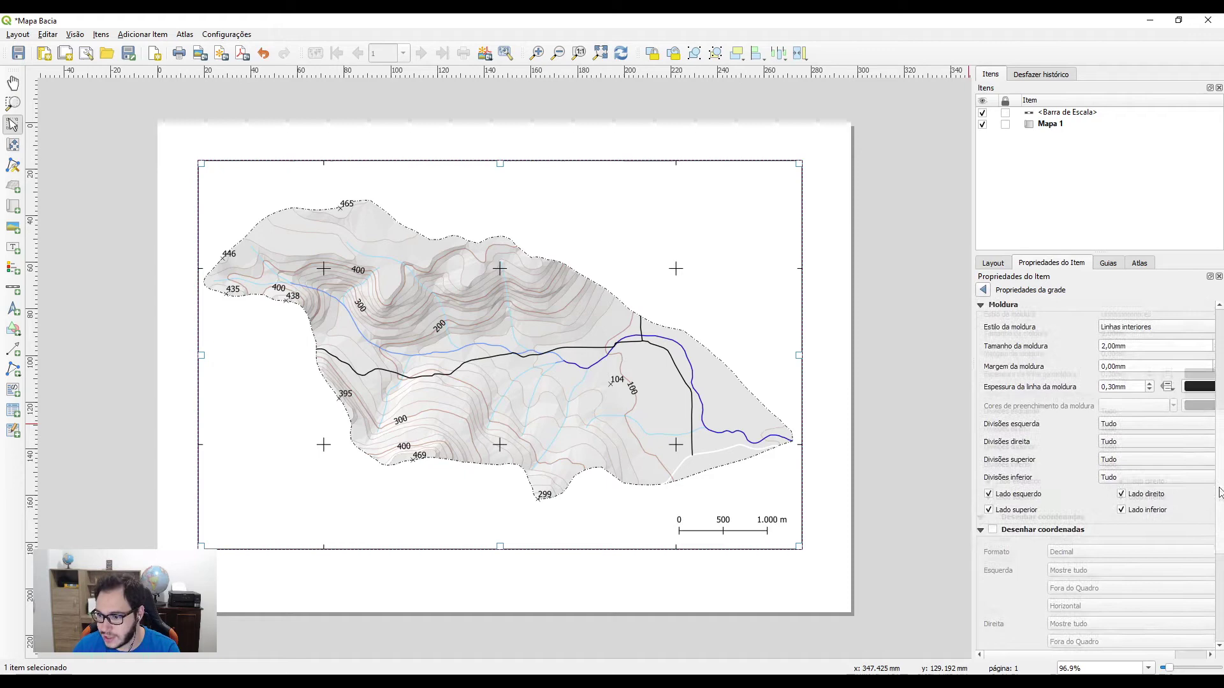
{"action": "left_click", "coordinate": [993, 388]}
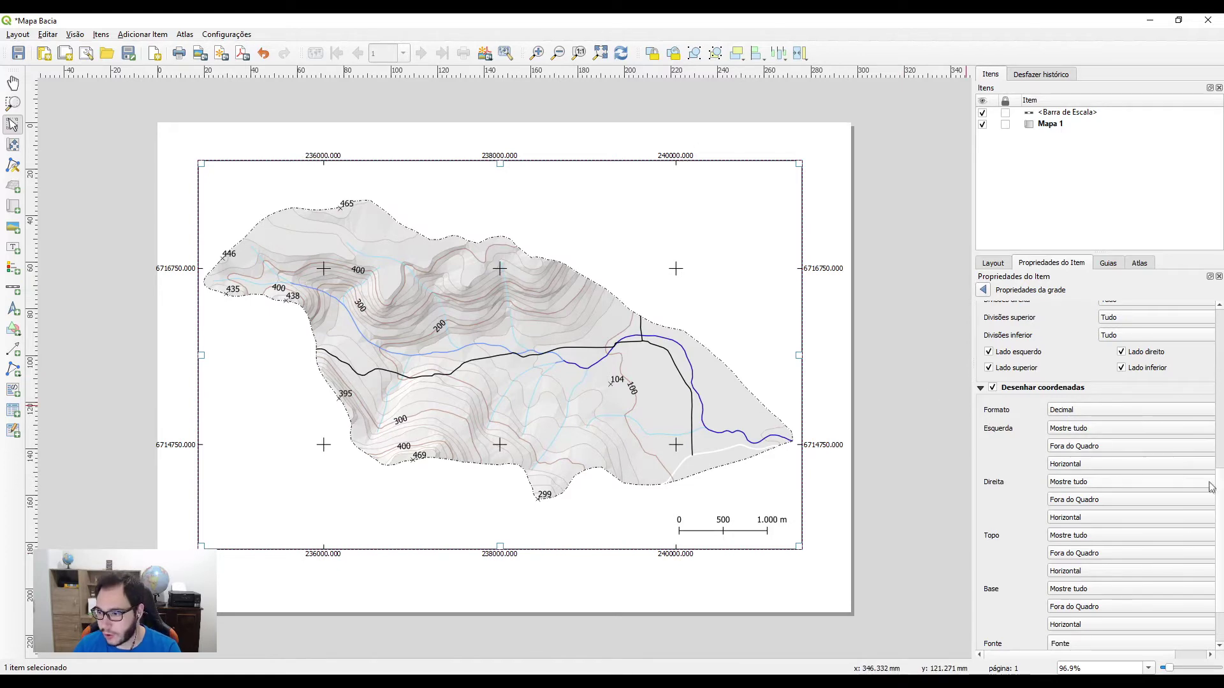
Set the grid coordinate precision to 0 and the coordinate format to Decimal com Sufixo
{"action": "scroll", "coordinate": [1222, 527], "scroll_direction": "down", "scroll_amount": 2}
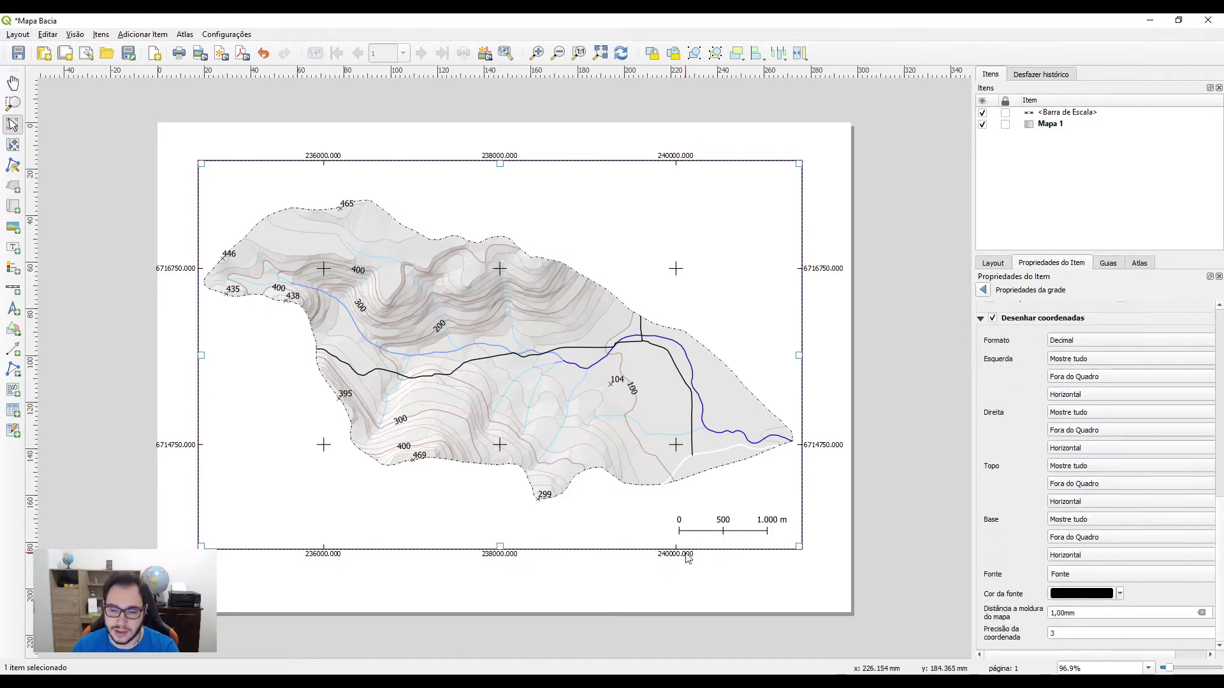
{"action": "type", "text": "0"}
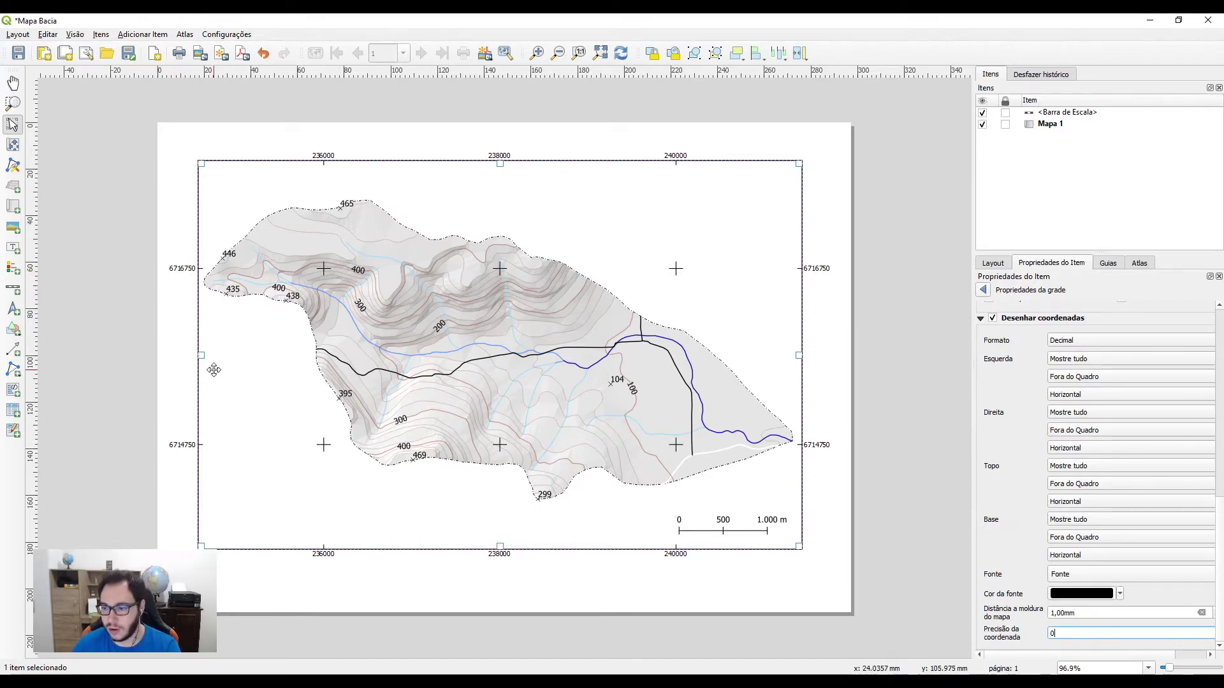
{"action": "left_click", "coordinate": [1074, 349]}
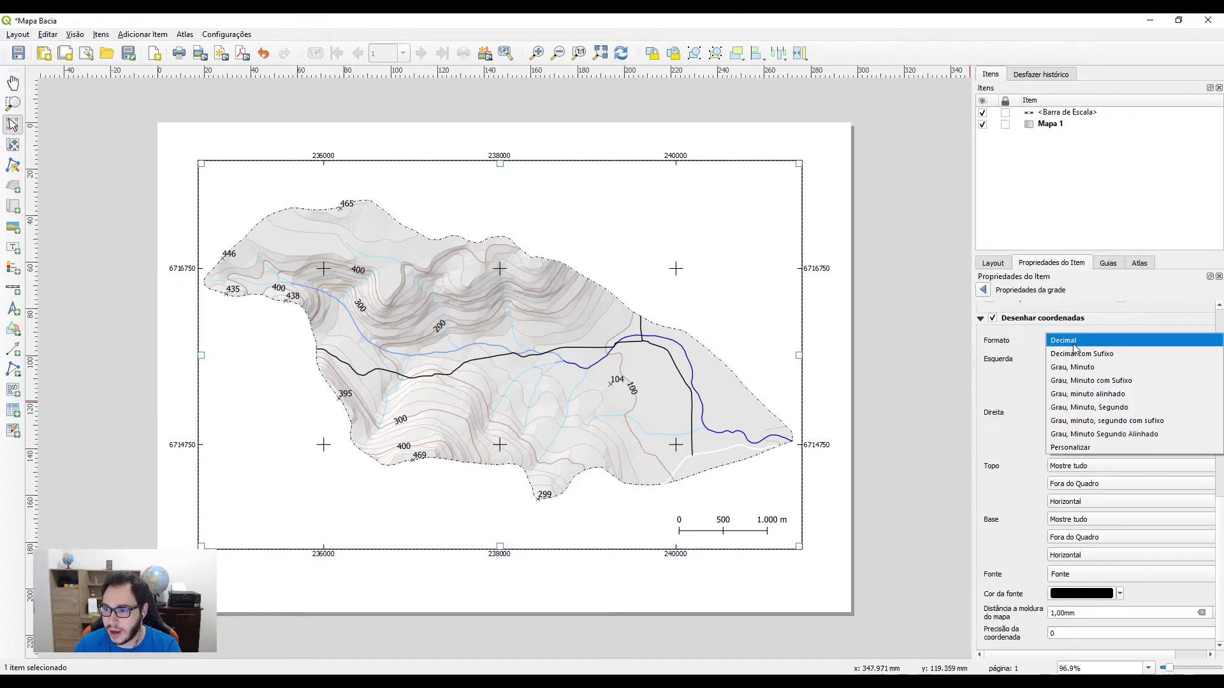
{"action": "left_click", "coordinate": [1077, 351]}
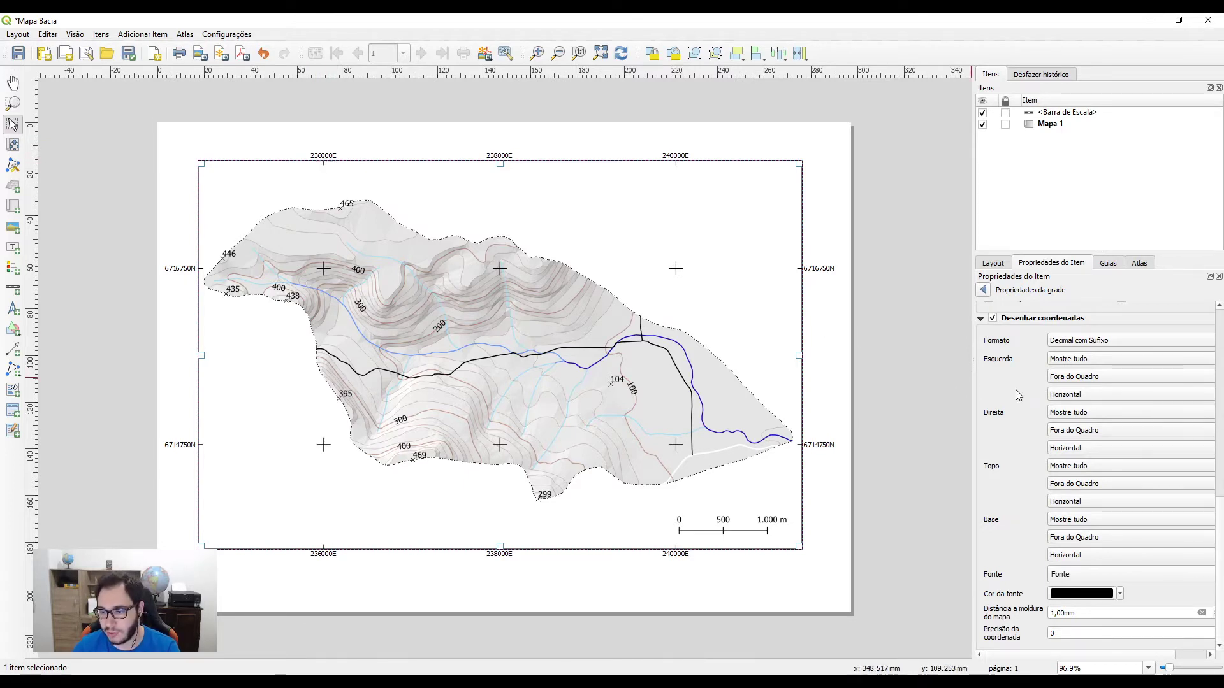
Disable the grid coordinates on the map's top and left sides
{"action": "left_click", "coordinate": [1050, 465]}
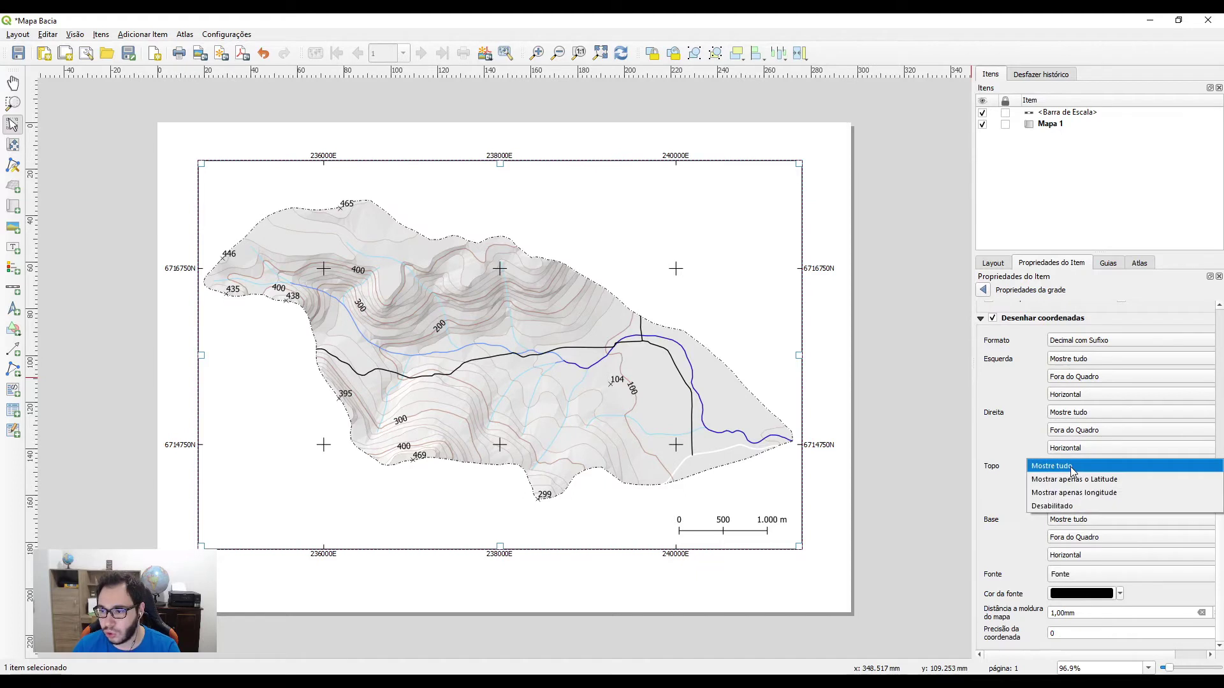
{"action": "left_click", "coordinate": [1063, 506]}
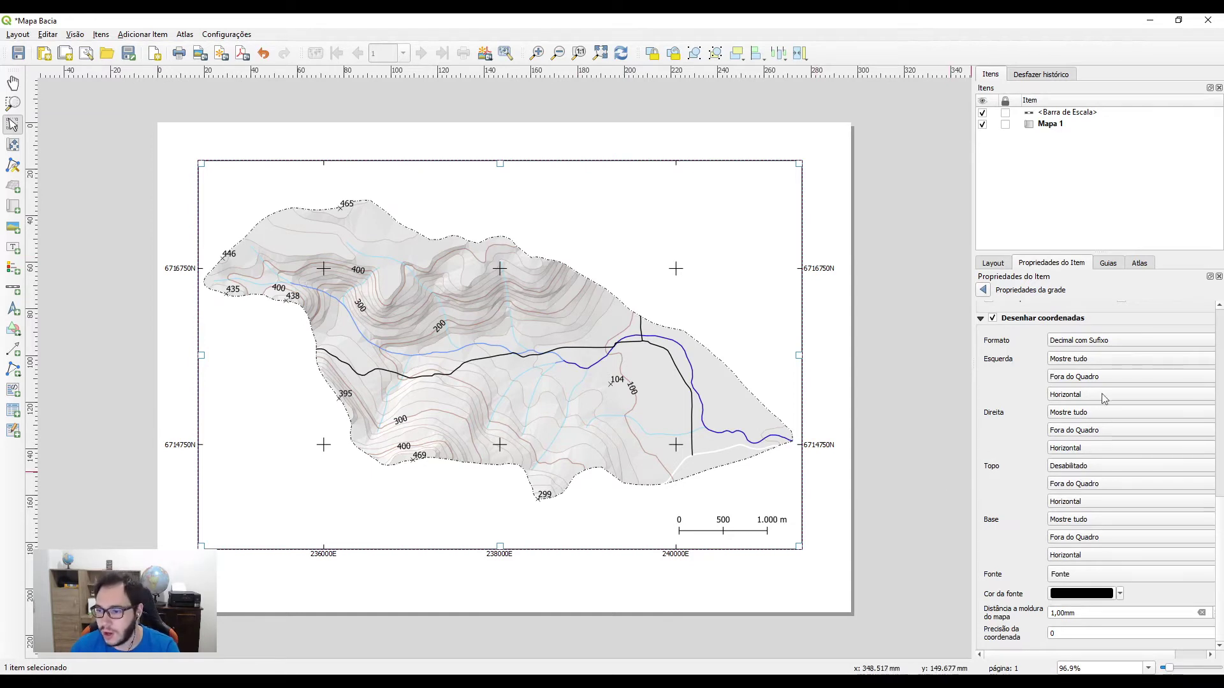
{"action": "left_click", "coordinate": [1072, 360]}
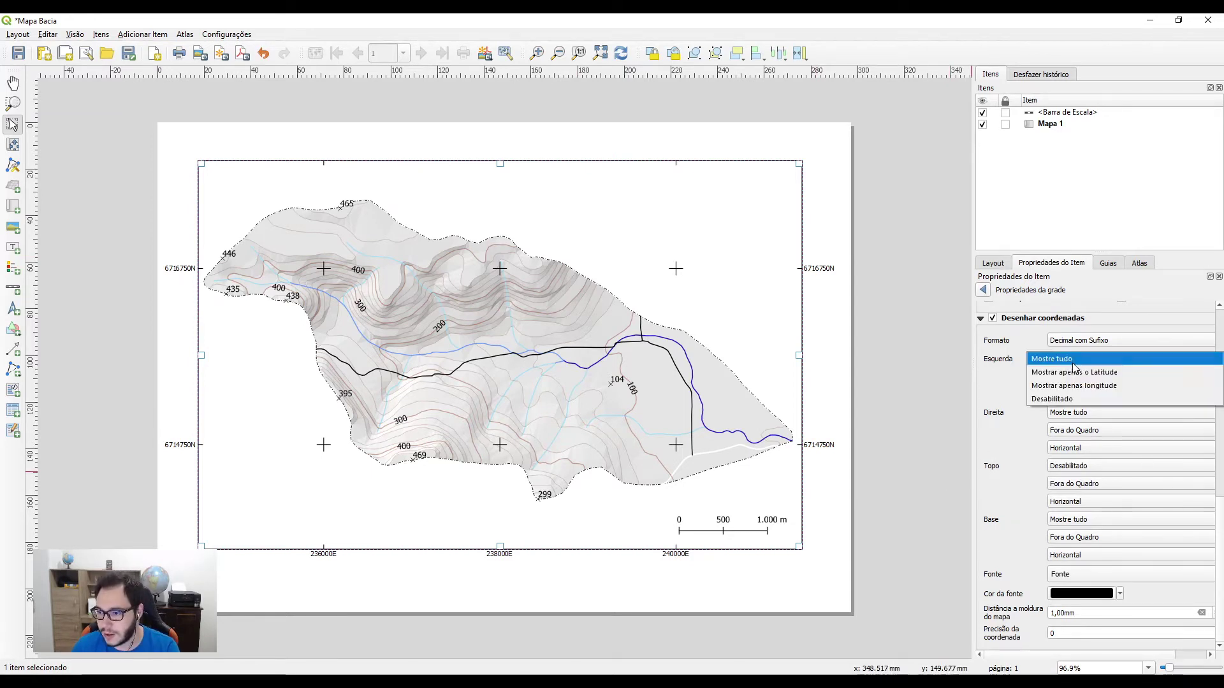
{"action": "left_click", "coordinate": [1061, 396]}
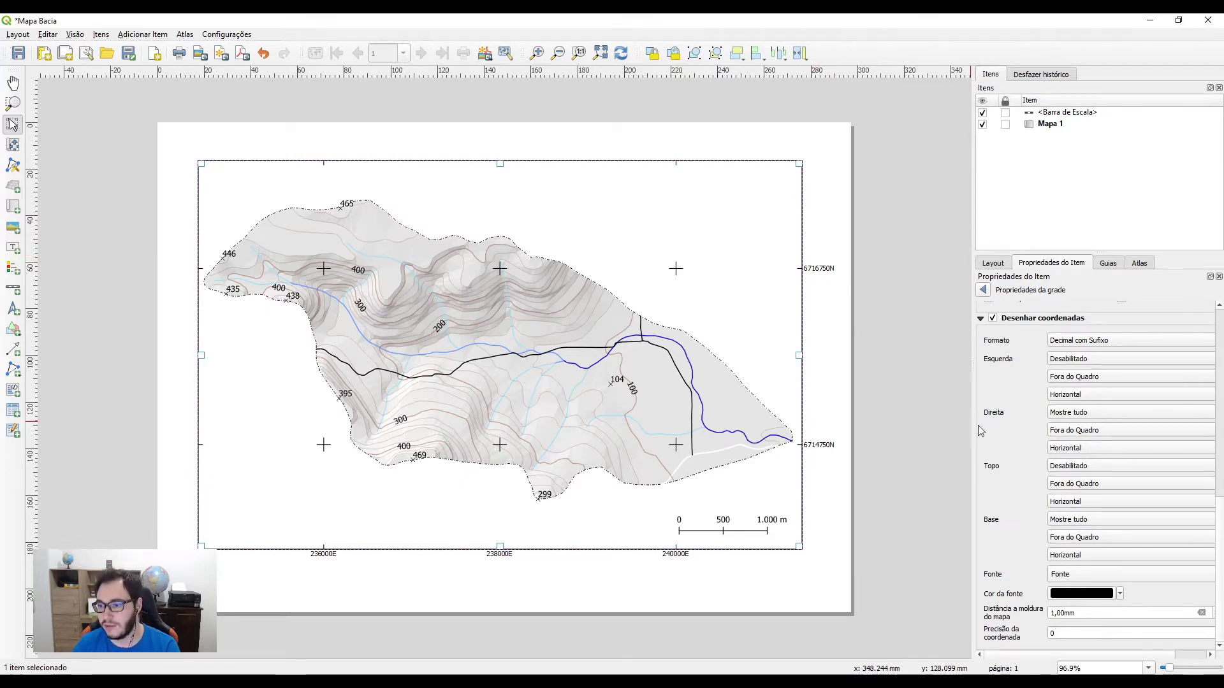
Orient the grid coordinates on the map's right side as Vertical Ascendente
{"action": "left_click", "coordinate": [1053, 452]}
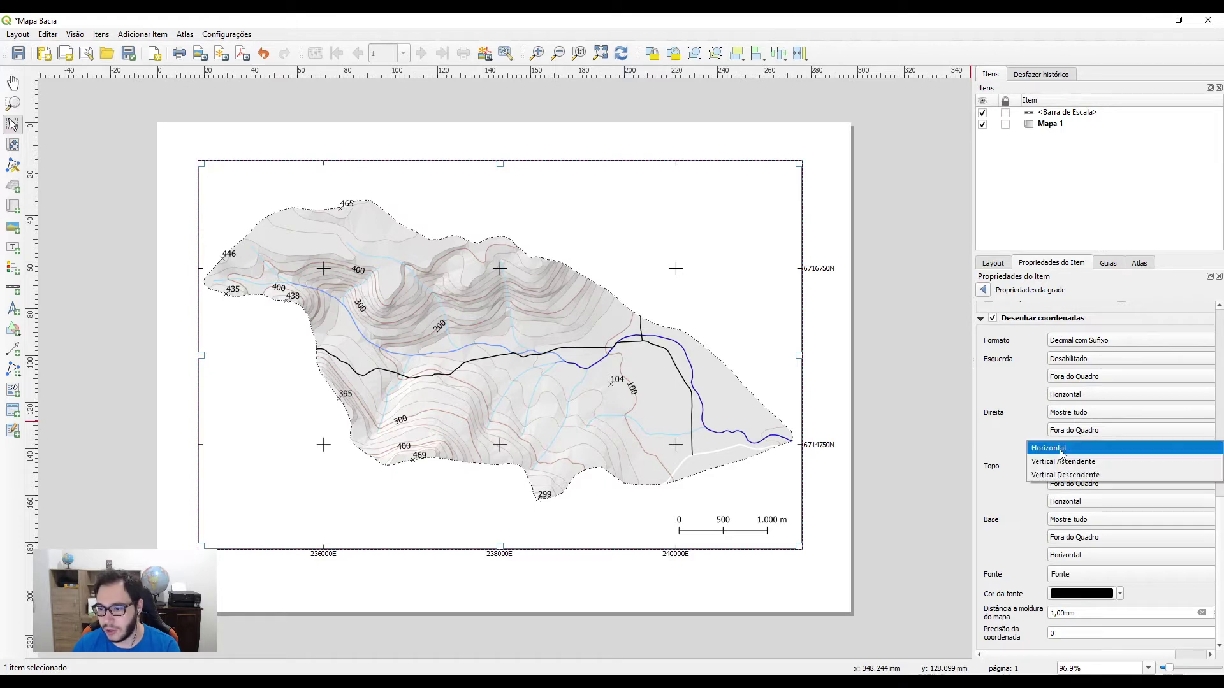
{"action": "left_click", "coordinate": [1068, 464]}
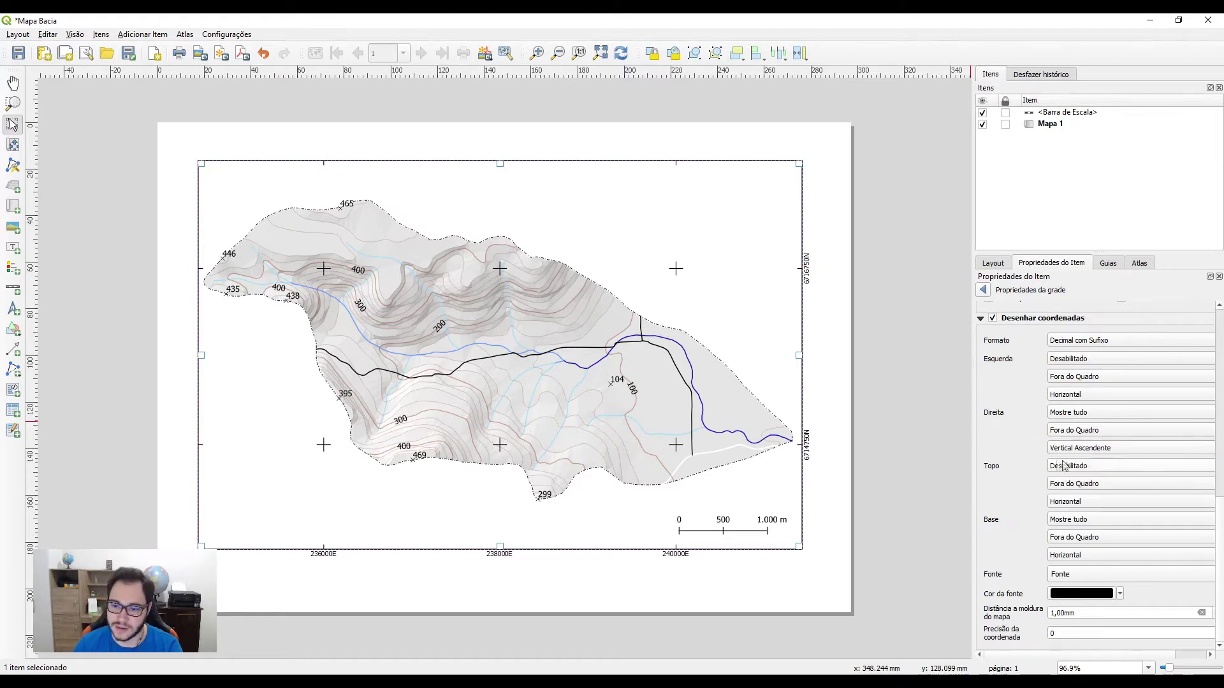
{"action": "left_click", "coordinate": [814, 585]}
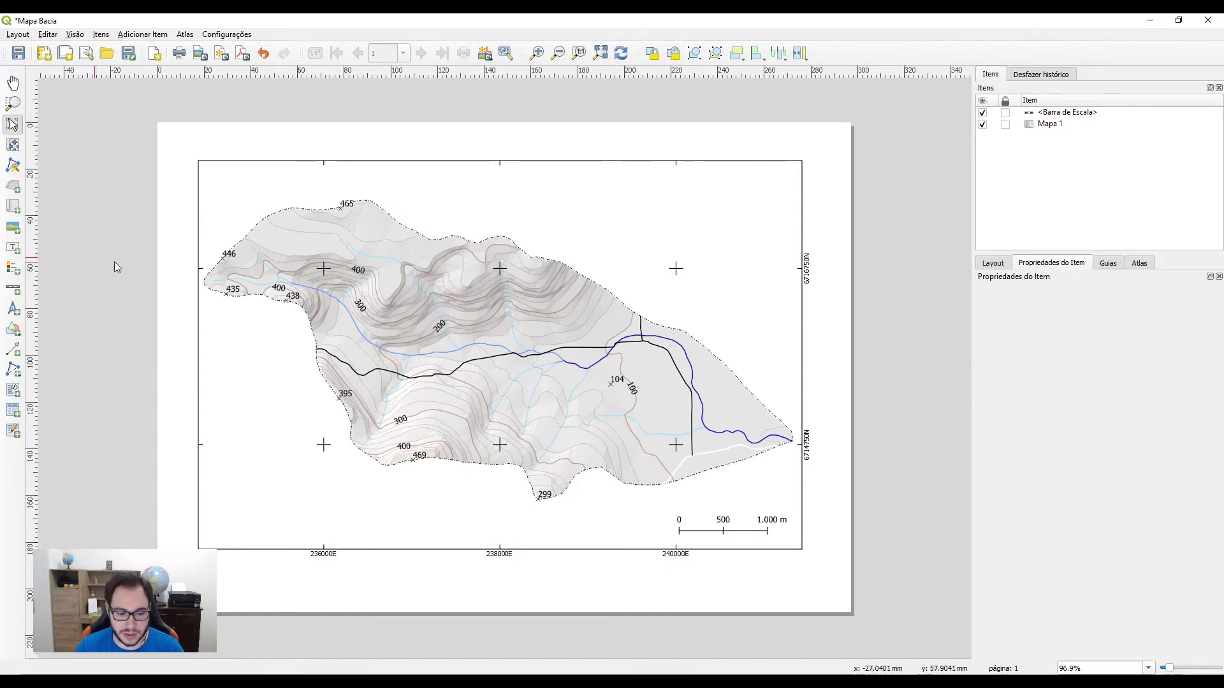
Save the project, view its layers in the main QGIS window, and return to the Mapa Bacia layout
{"action": "key", "text": "alt+Tab"}
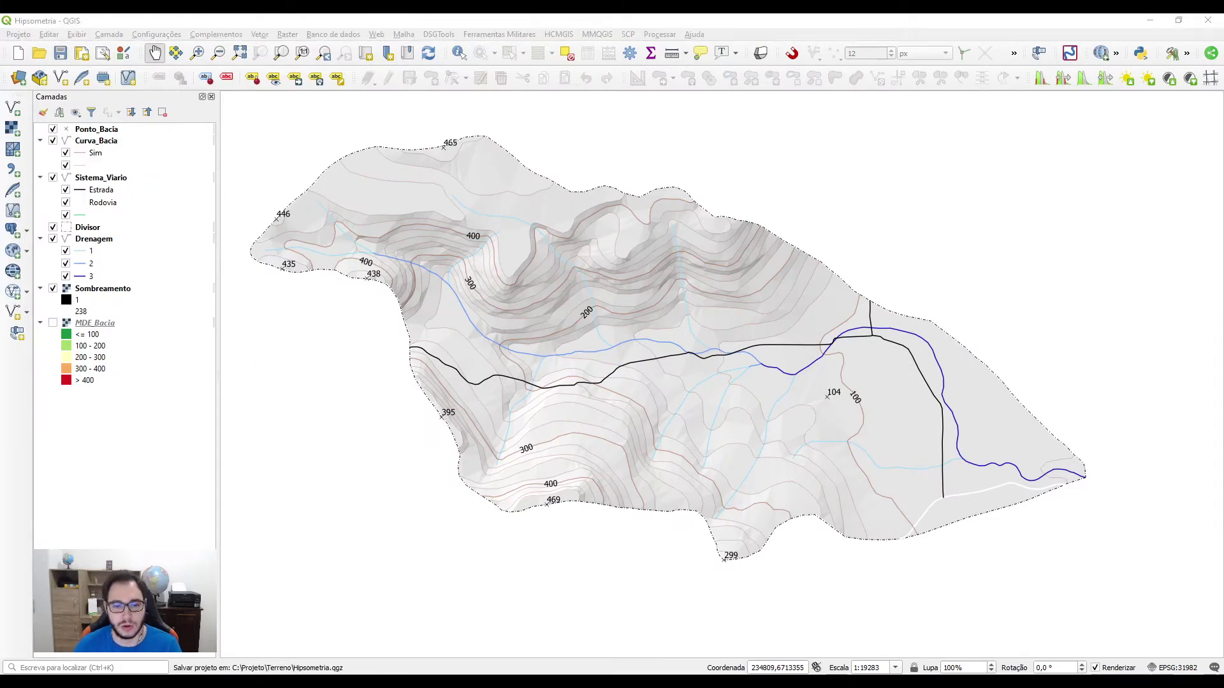
{"action": "key", "text": "alt+Tab"}
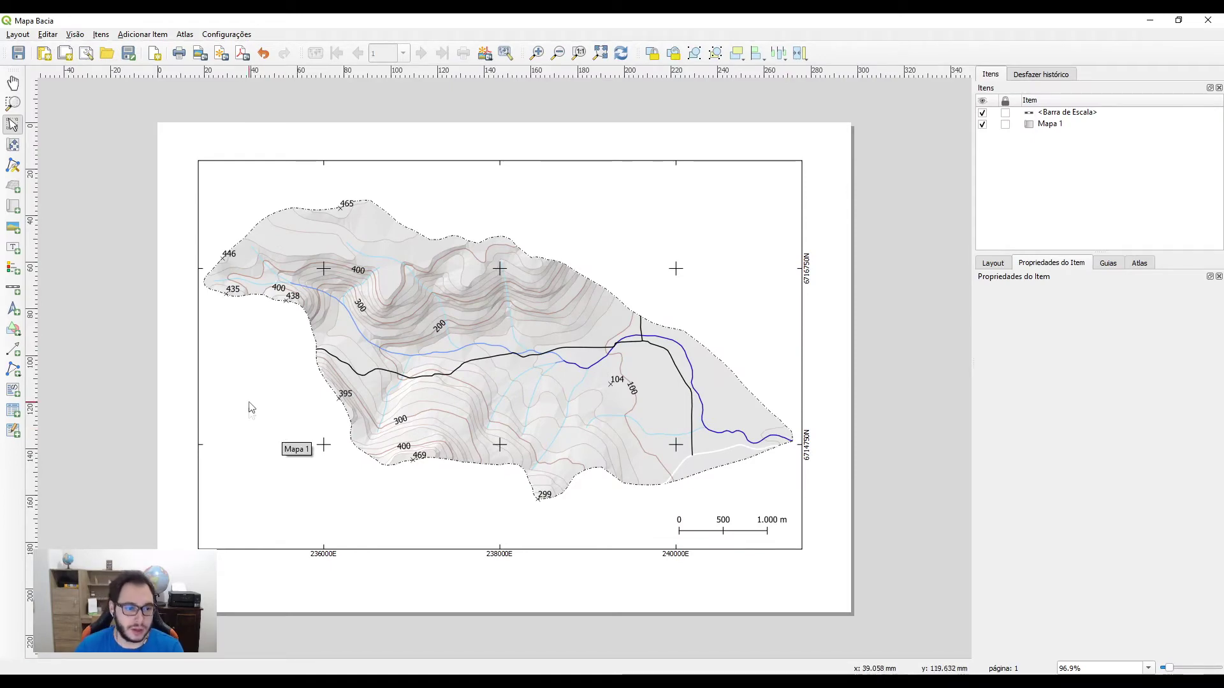
{"action": "key", "text": "alt+Tab"}
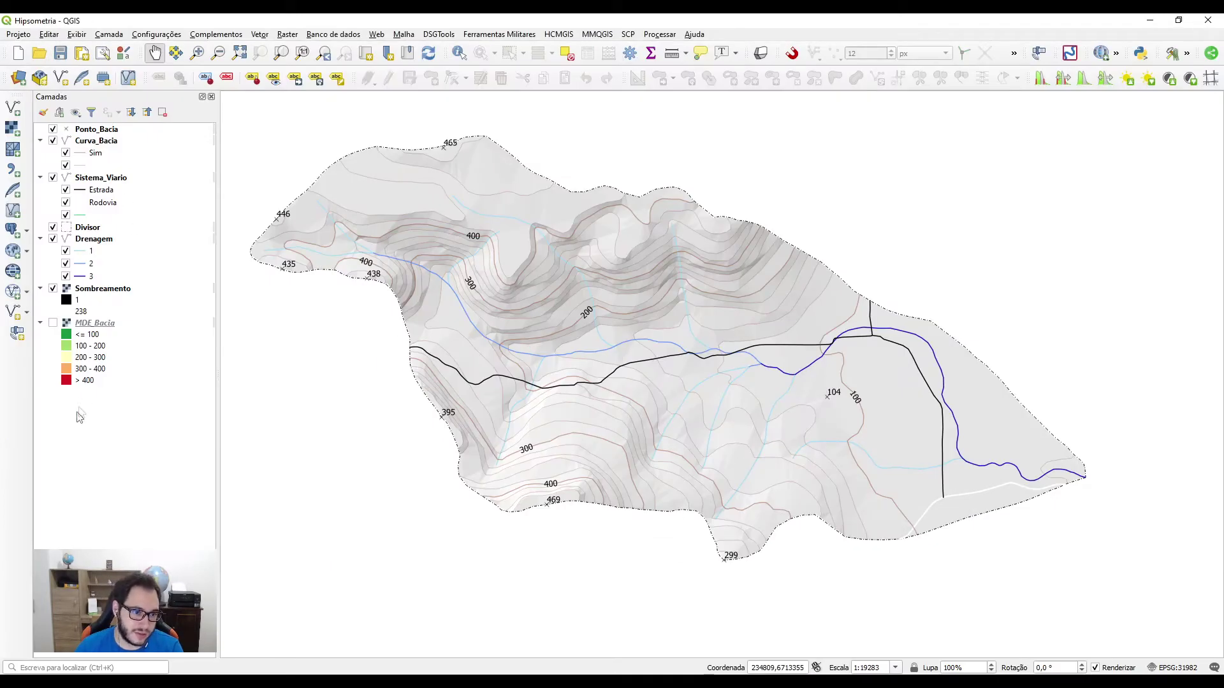
{"action": "key", "text": "alt+Tab"}
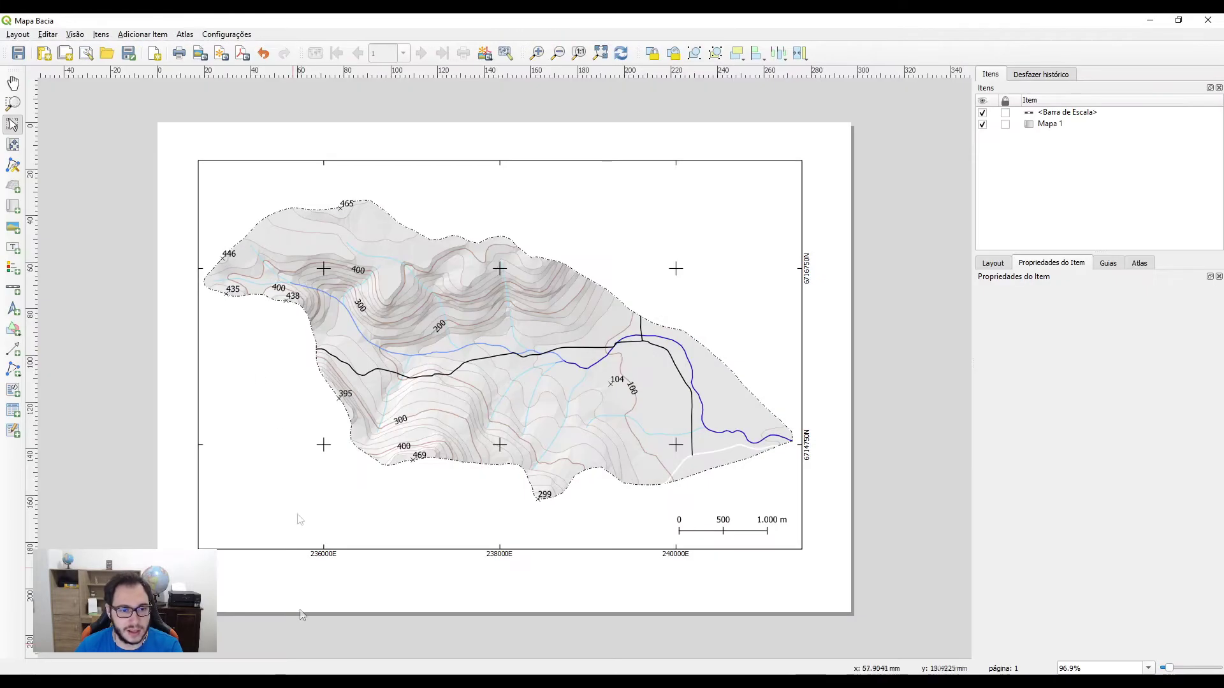
Add a legend over the left part of the map inside its frame, and title it Legenda
{"action": "left_click", "coordinate": [13, 269]}
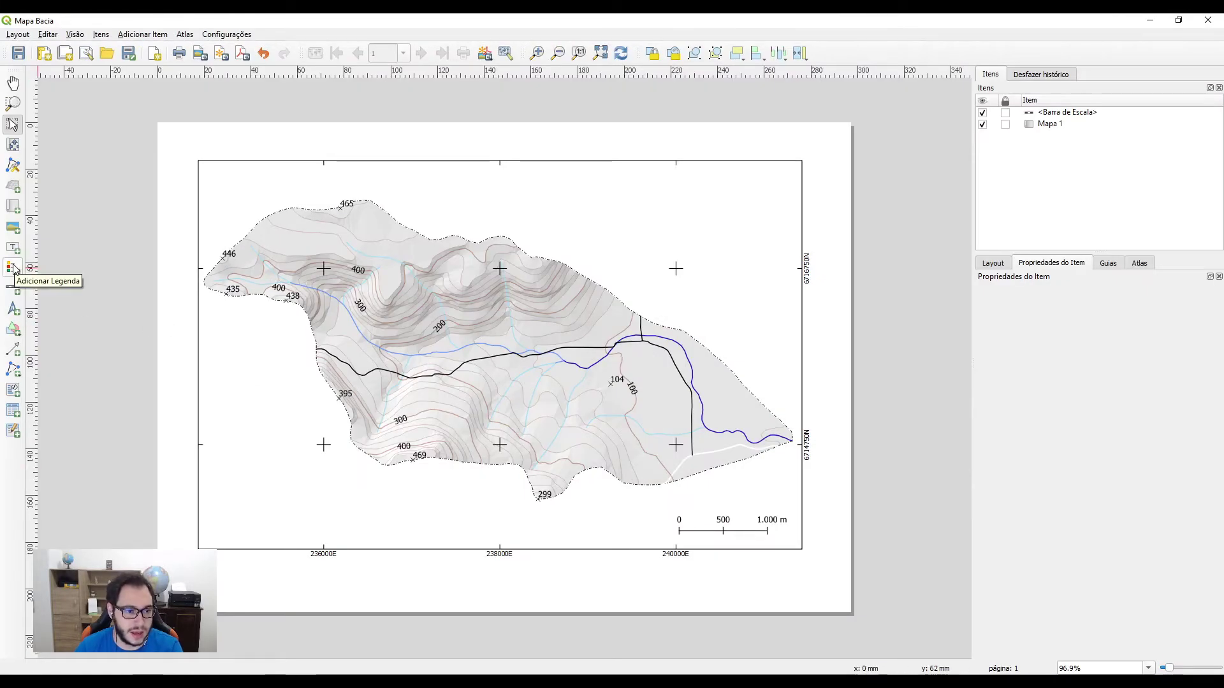
{"action": "left_click", "coordinate": [237, 357]}
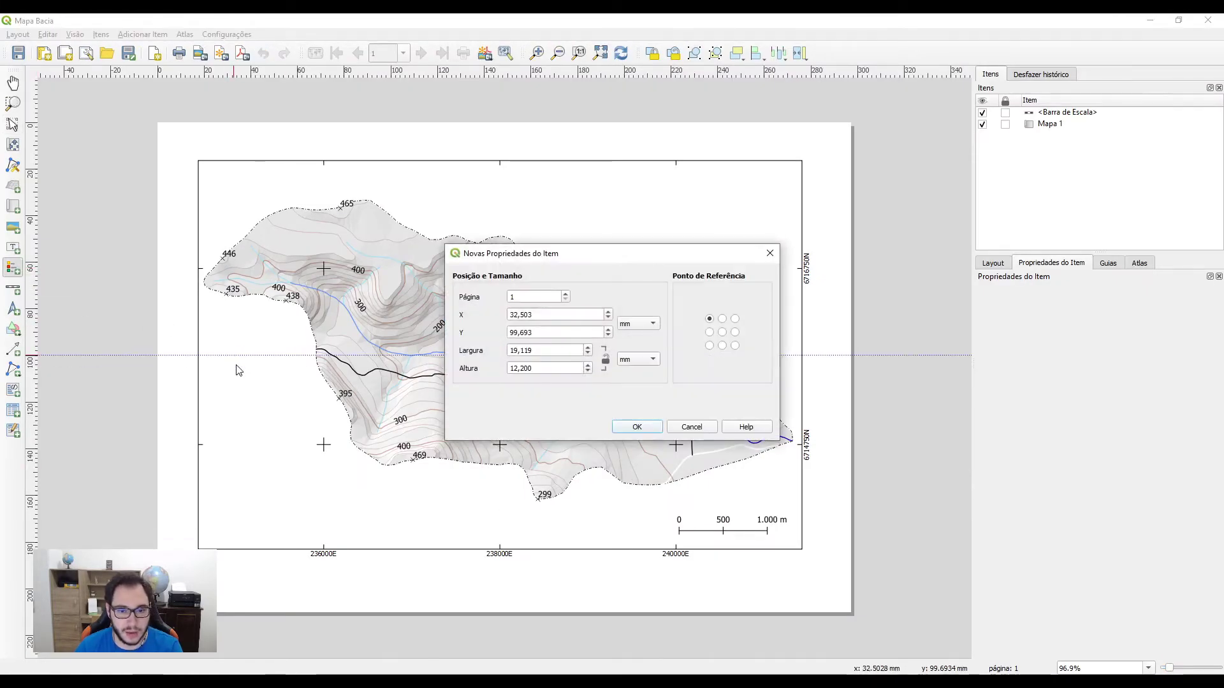
{"action": "left_click", "coordinate": [636, 427]}
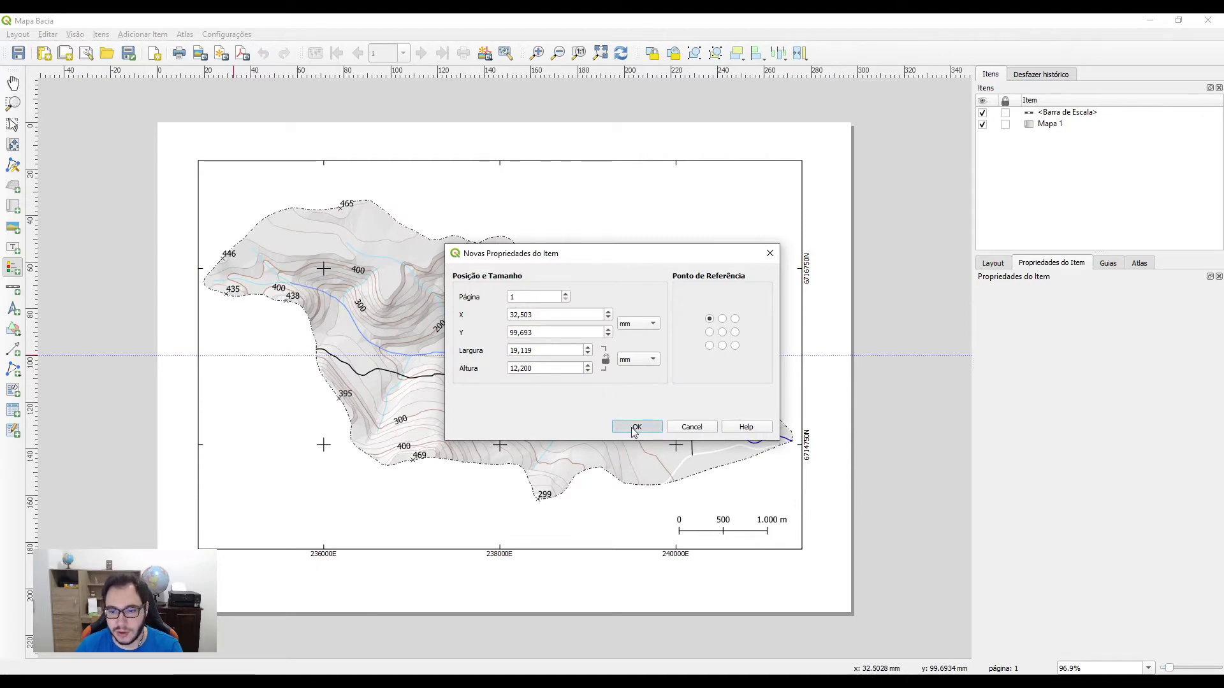
{"action": "left_click_drag", "start_coordinate": [278, 479], "coordinate": [268, 368]}
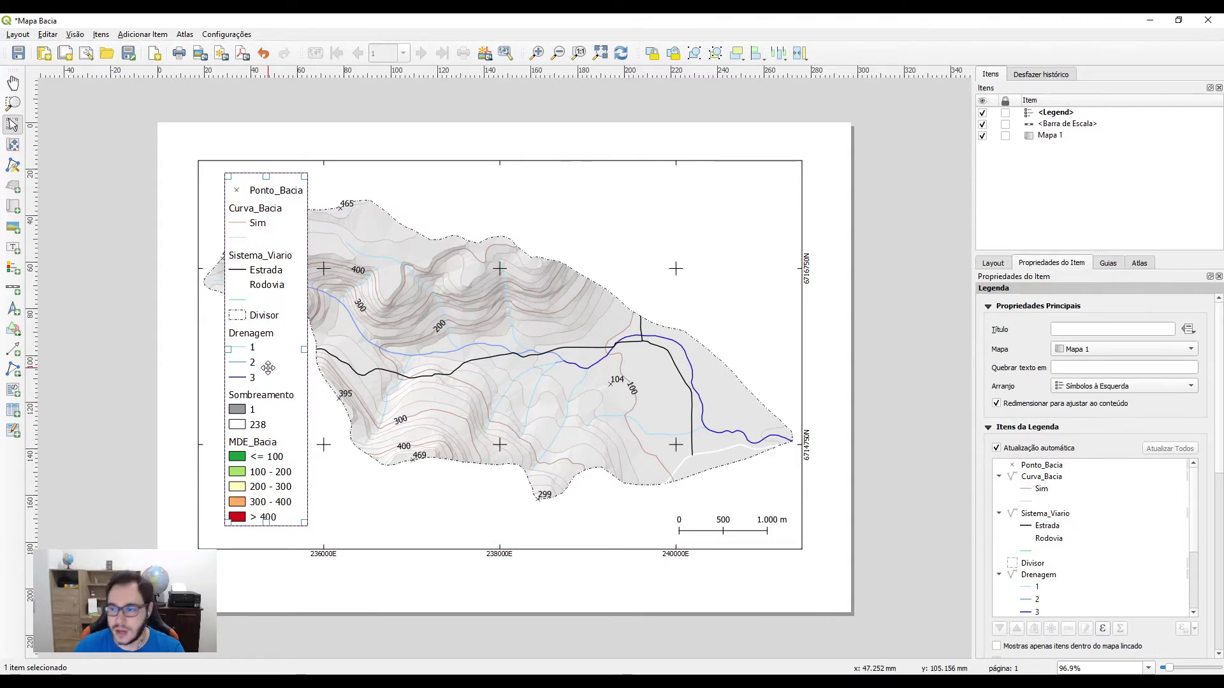
{"action": "left_click", "coordinate": [1053, 329]}
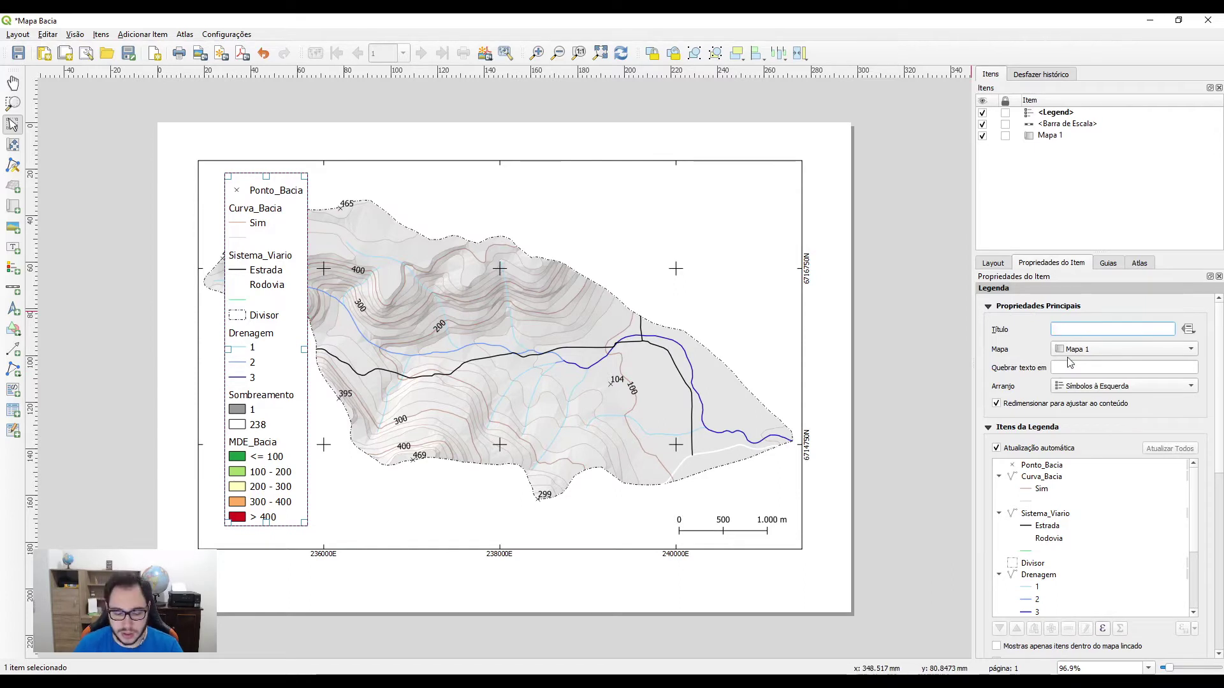
{"action": "type", "text": "Legenda"}
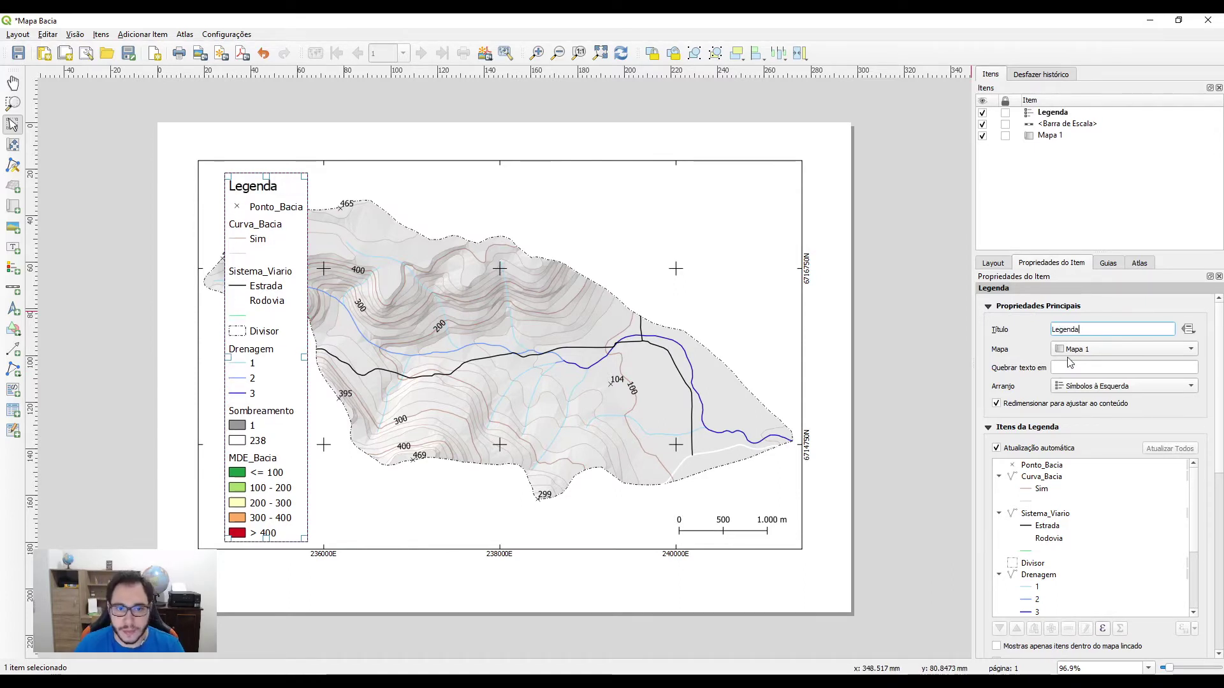
Turn off automatic updating of the legend items so that entries such as Curva_Bacia can be edited
{"action": "left_click", "coordinate": [1043, 466]}
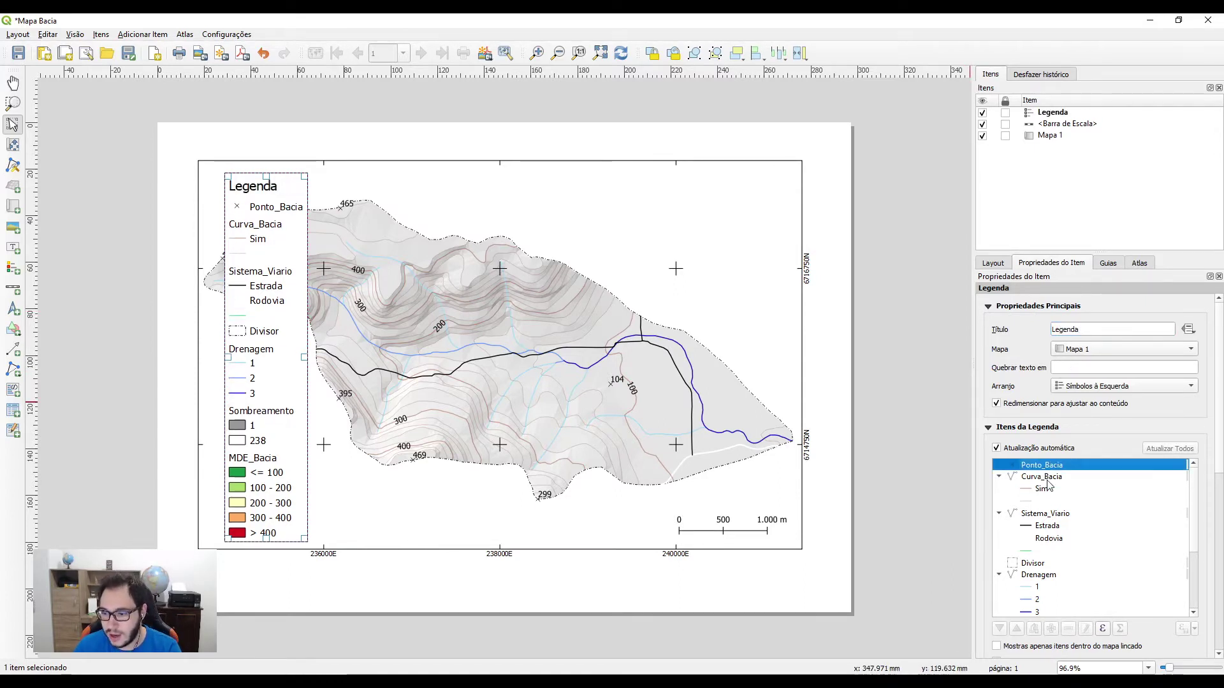
{"action": "left_click", "coordinate": [1049, 478]}
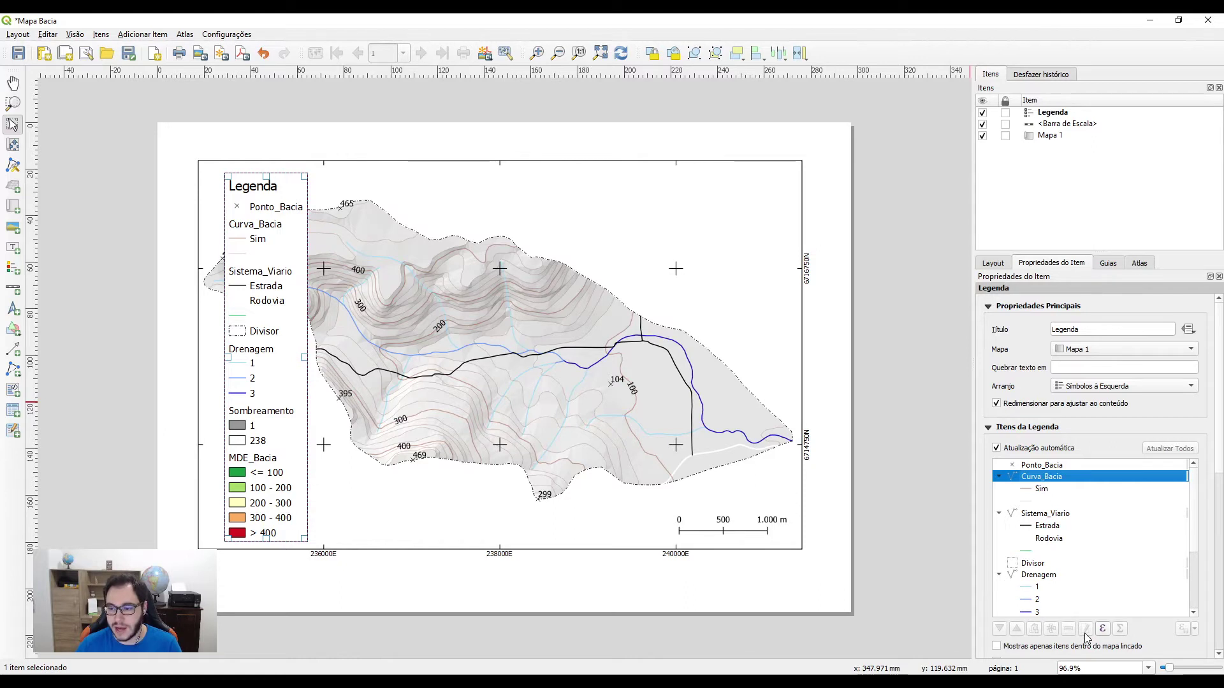
{"action": "left_click", "coordinate": [997, 449]}
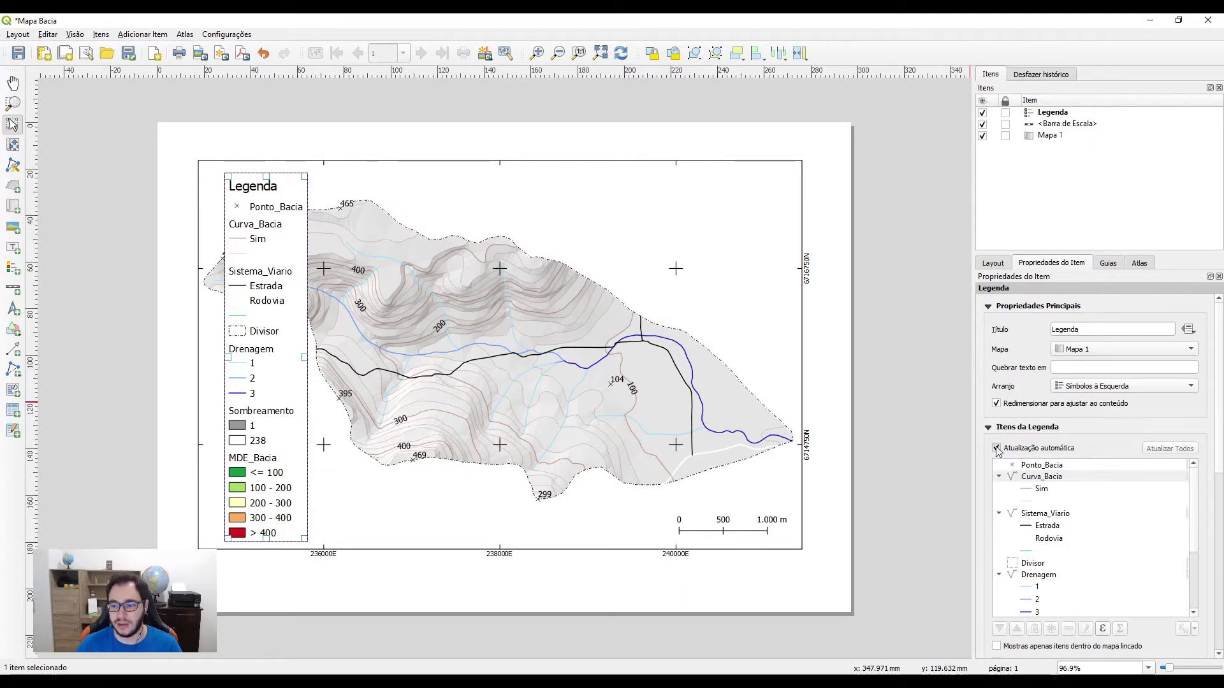
Turn off automatic updating of the legend items and rename the Ponto_Bacia entry as Pontos Cotados
{"action": "left_click", "coordinate": [996, 449]}
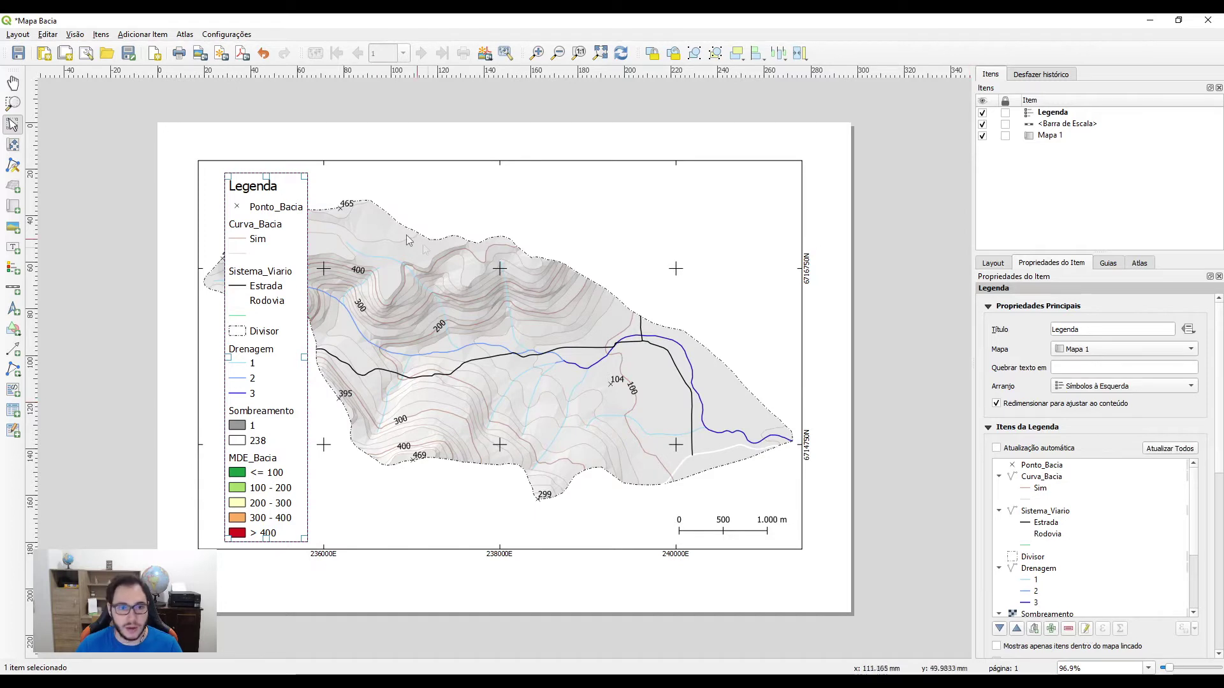
{"action": "left_click", "coordinate": [1043, 466]}
{"action": "left_click", "coordinate": [1088, 631]}
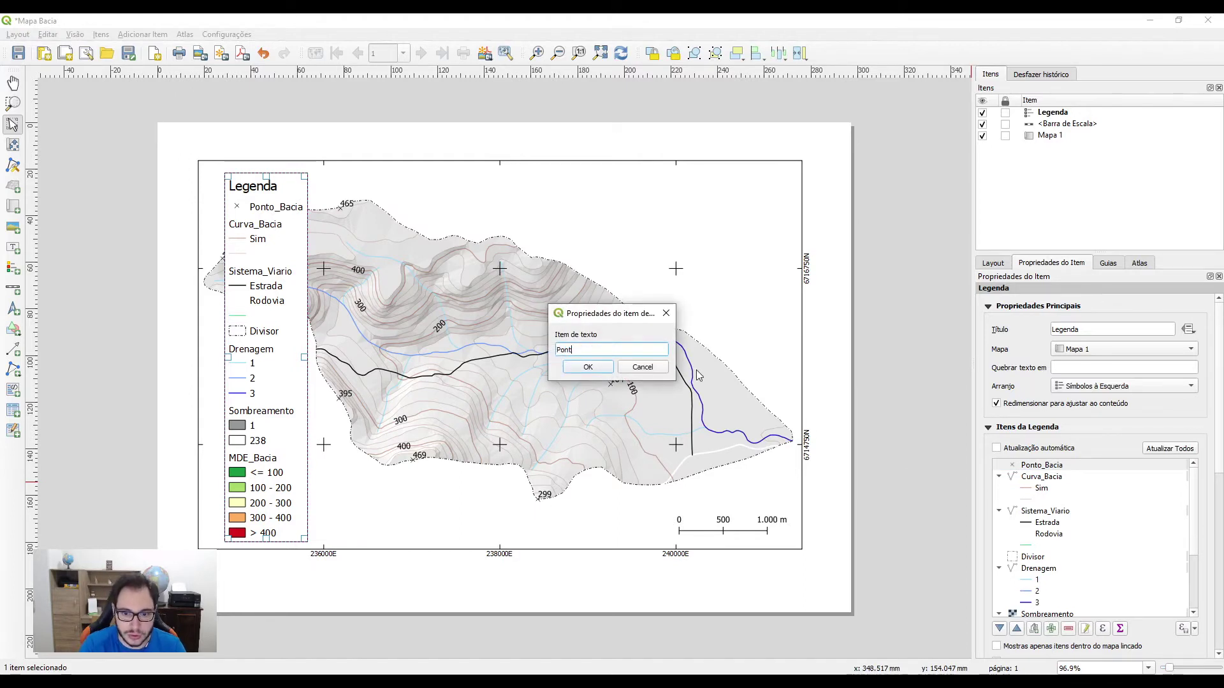
{"action": "type", "text": "Pontos Cotados"}
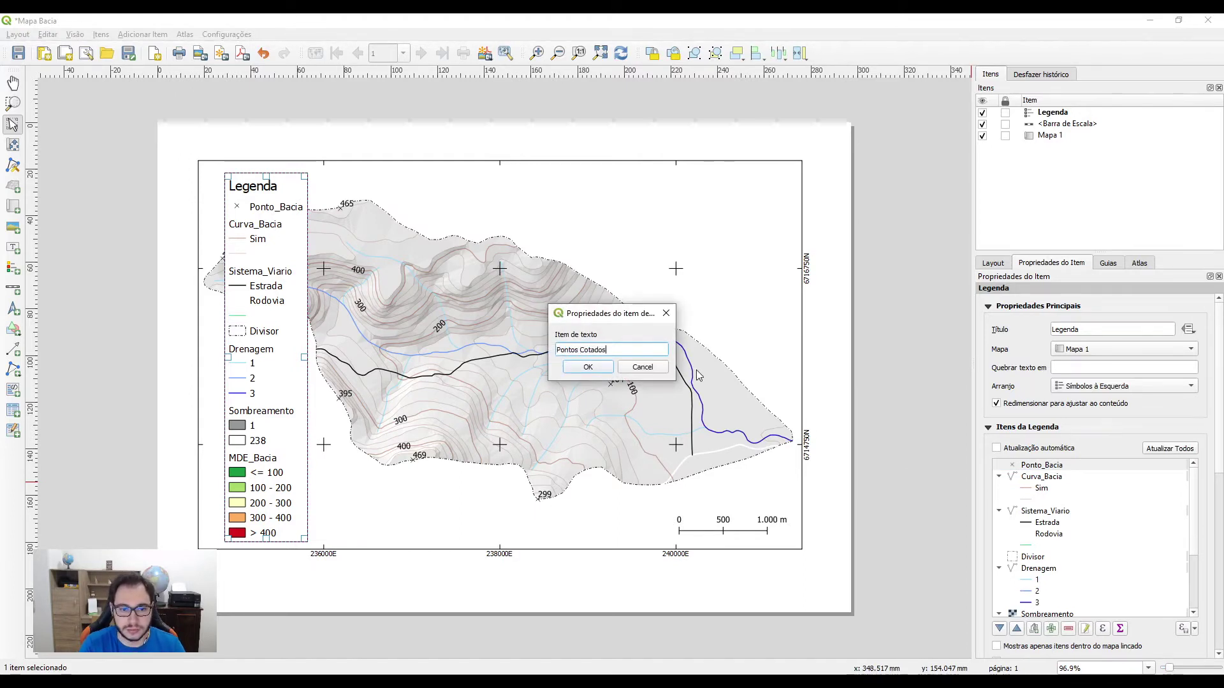
{"action": "left_click", "coordinate": [588, 368]}
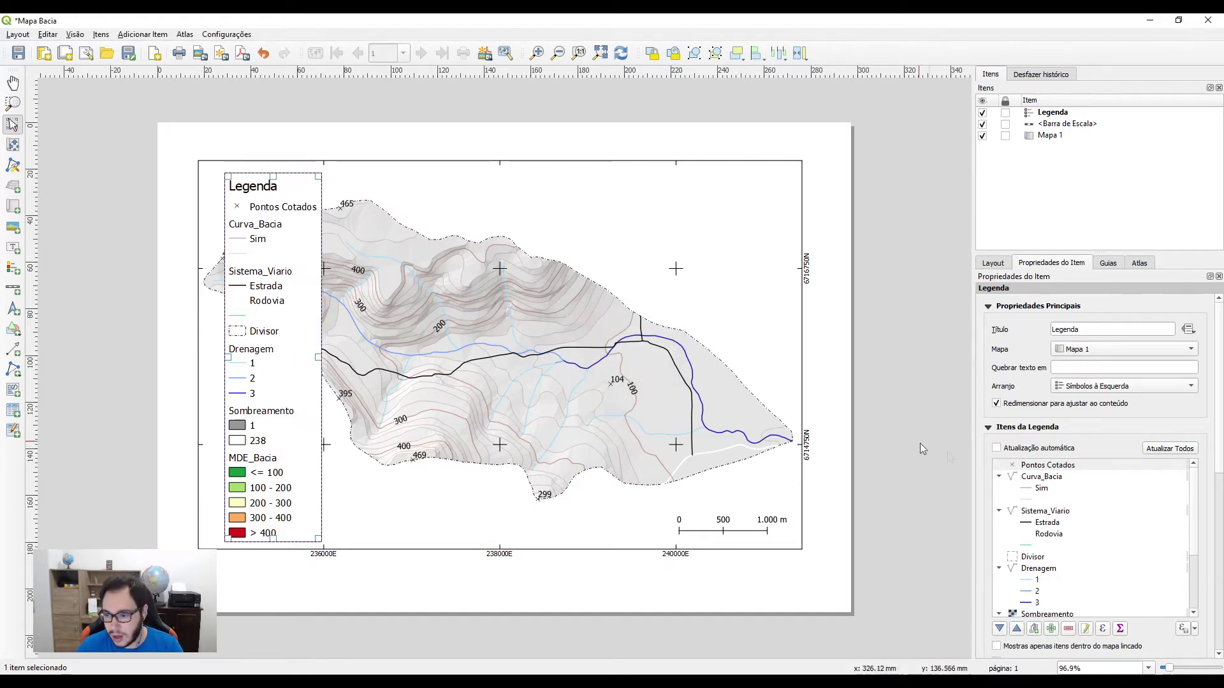
Rename the legend's Curva_Bacia group as Curva de Nível
{"action": "left_click", "coordinate": [1034, 479]}
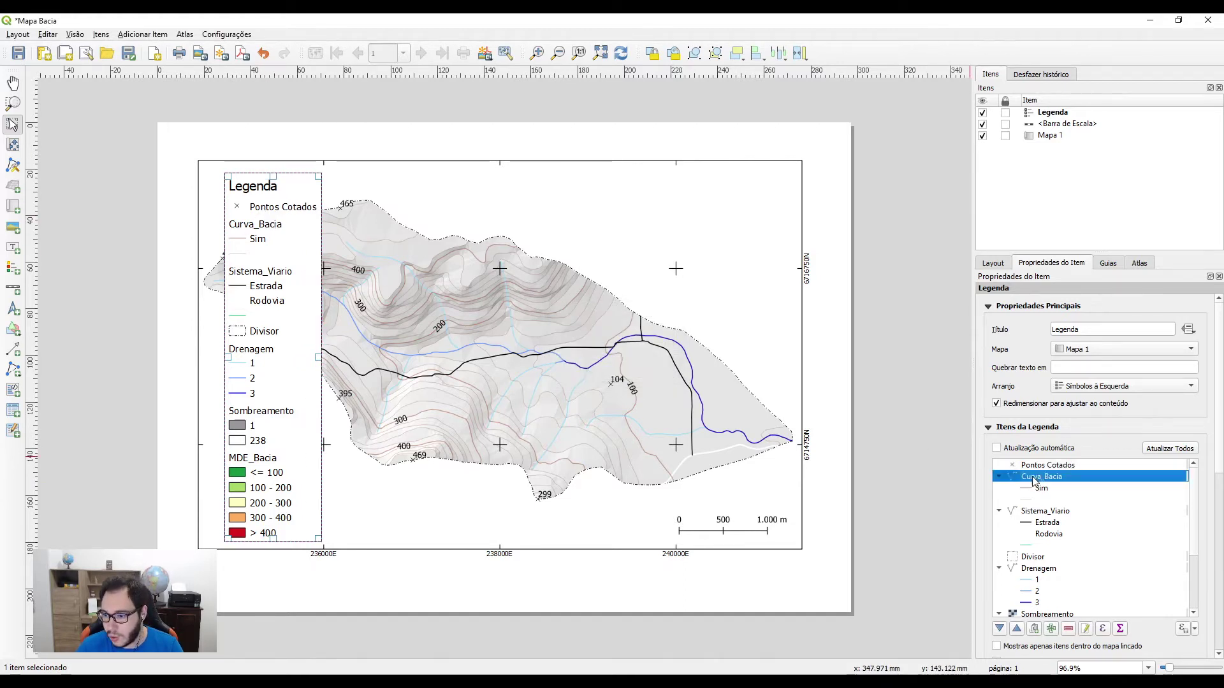
{"action": "left_click", "coordinate": [1086, 629]}
{"action": "type", "text": "Curva de Nível"}
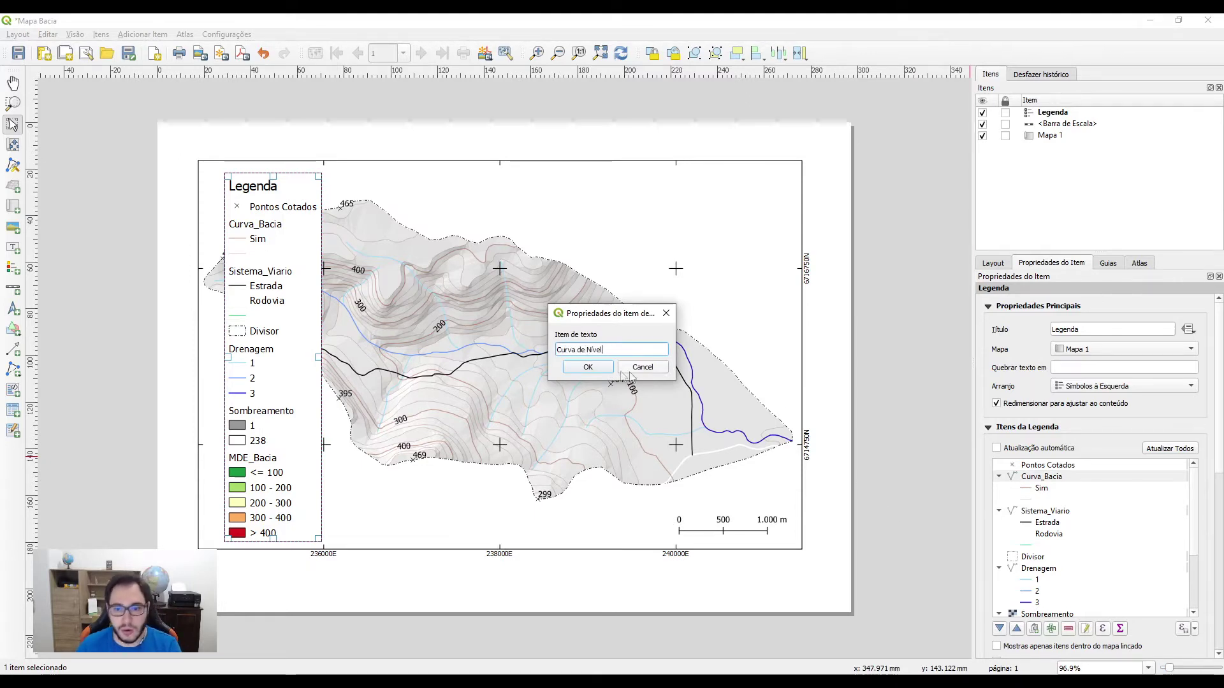
{"action": "left_click", "coordinate": [588, 368]}
Under Curva de Nível in the legend, rename the Sim entry as Mestra and label the unnamed entry Normal
{"action": "left_click", "coordinate": [1044, 488]}
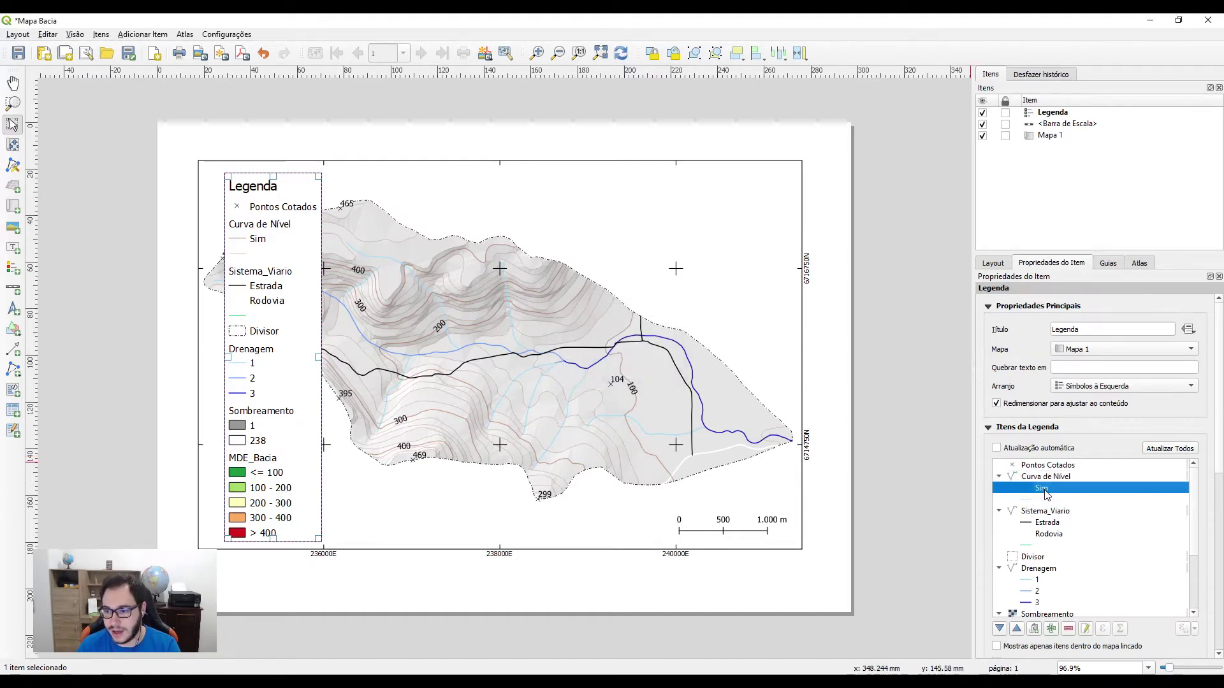
{"action": "double_click", "coordinate": [1044, 488]}
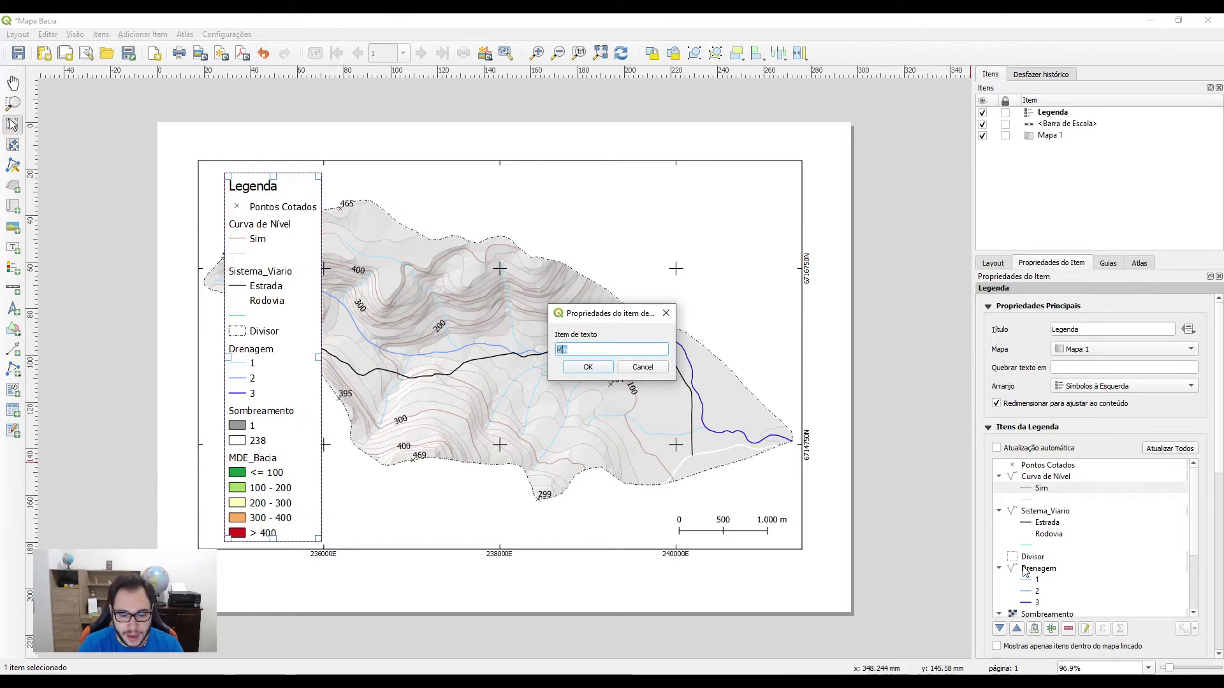
{"action": "key", "text": "Return"}
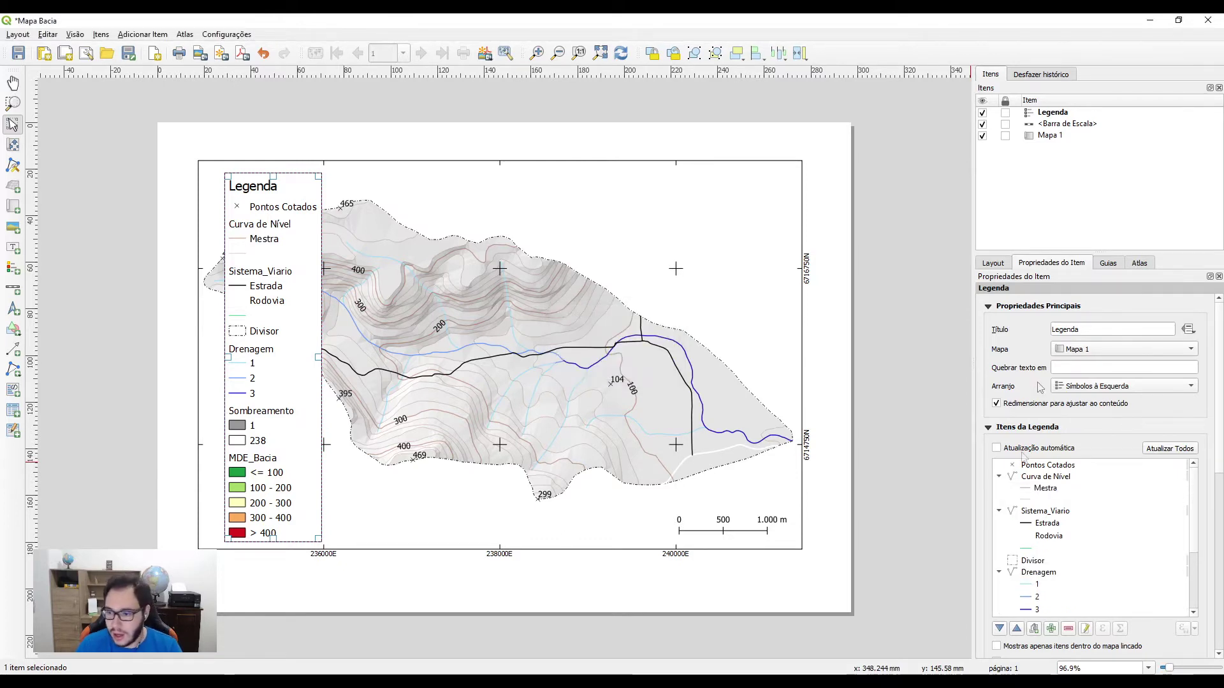
{"action": "left_click", "coordinate": [1041, 500]}
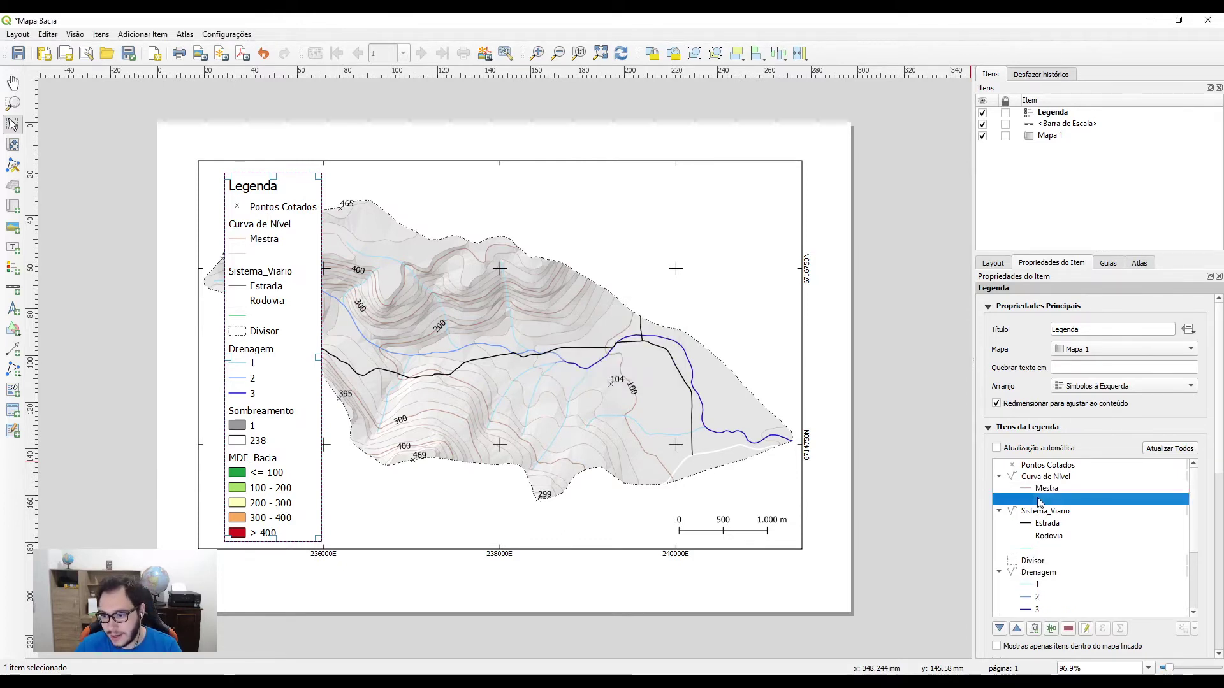
{"action": "left_click", "coordinate": [1086, 629]}
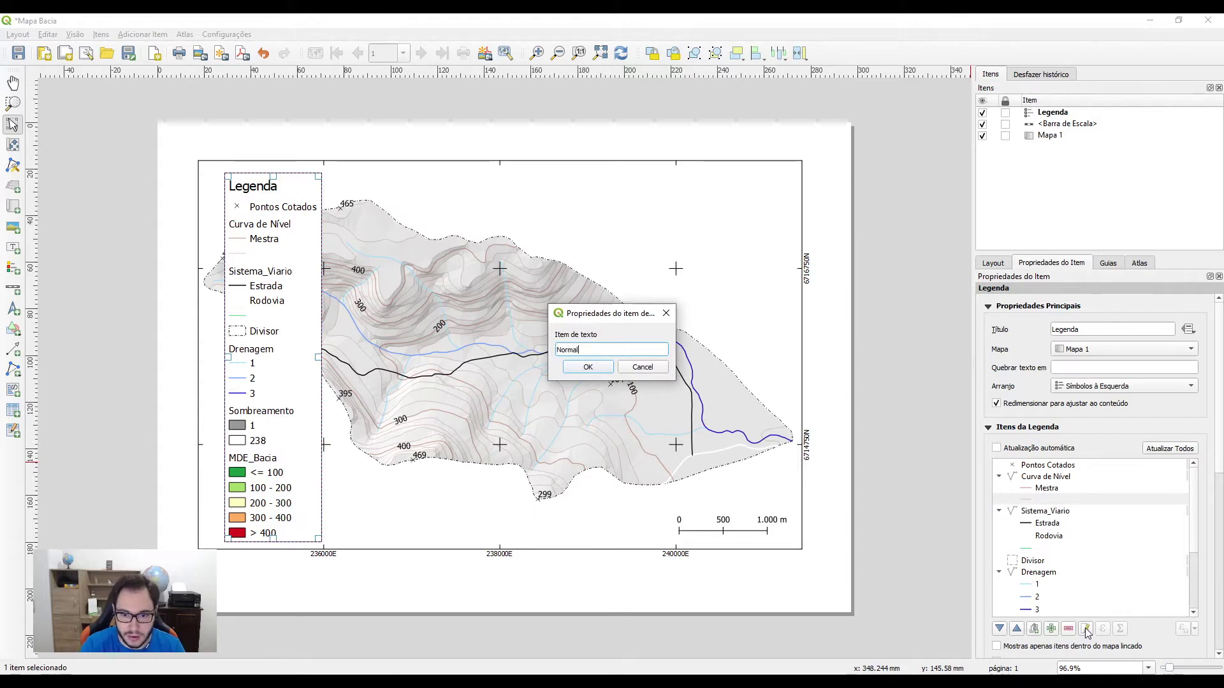
{"action": "key", "text": "Return"}
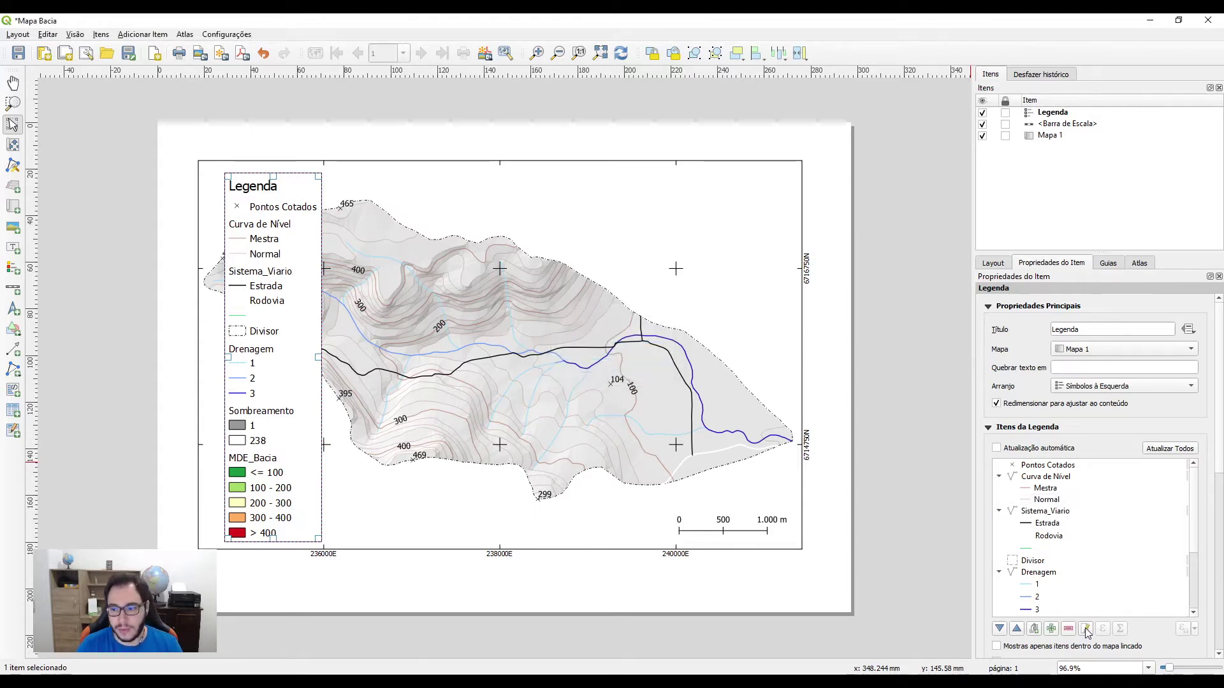
Correct the Sistema_Viario group name in the legend to Sistema Viário
{"action": "left_click", "coordinate": [1050, 511]}
{"action": "left_click", "coordinate": [1085, 630]}
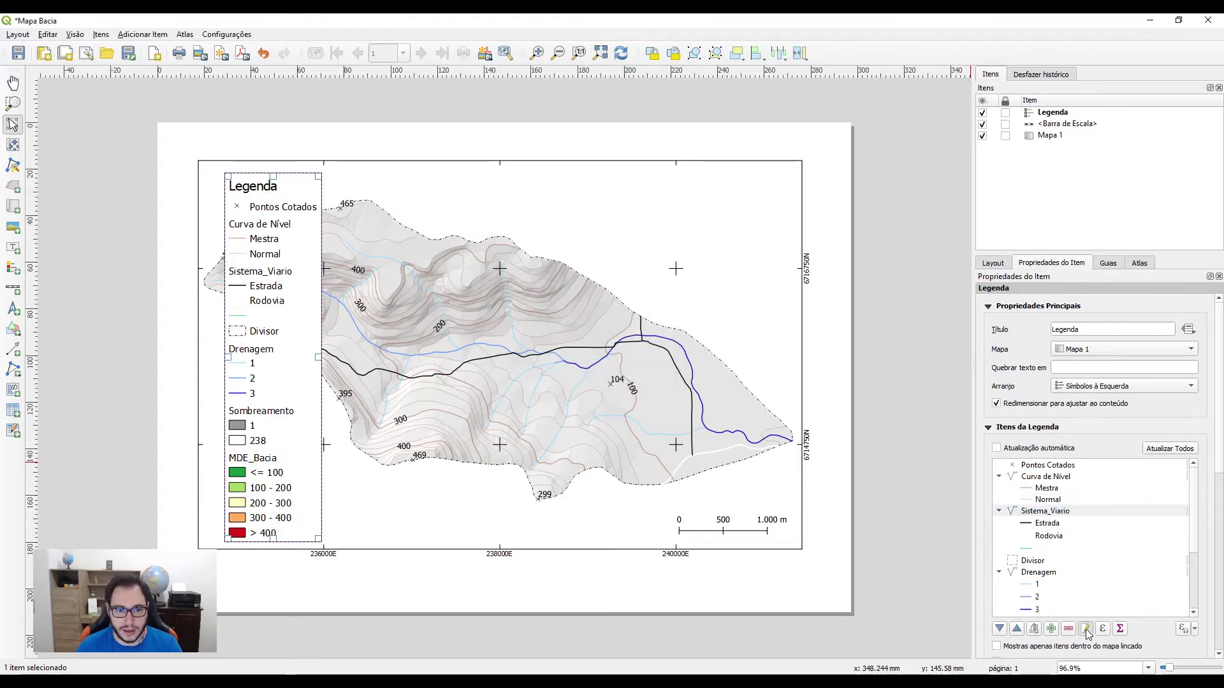
{"action": "left_click", "coordinate": [581, 349]}
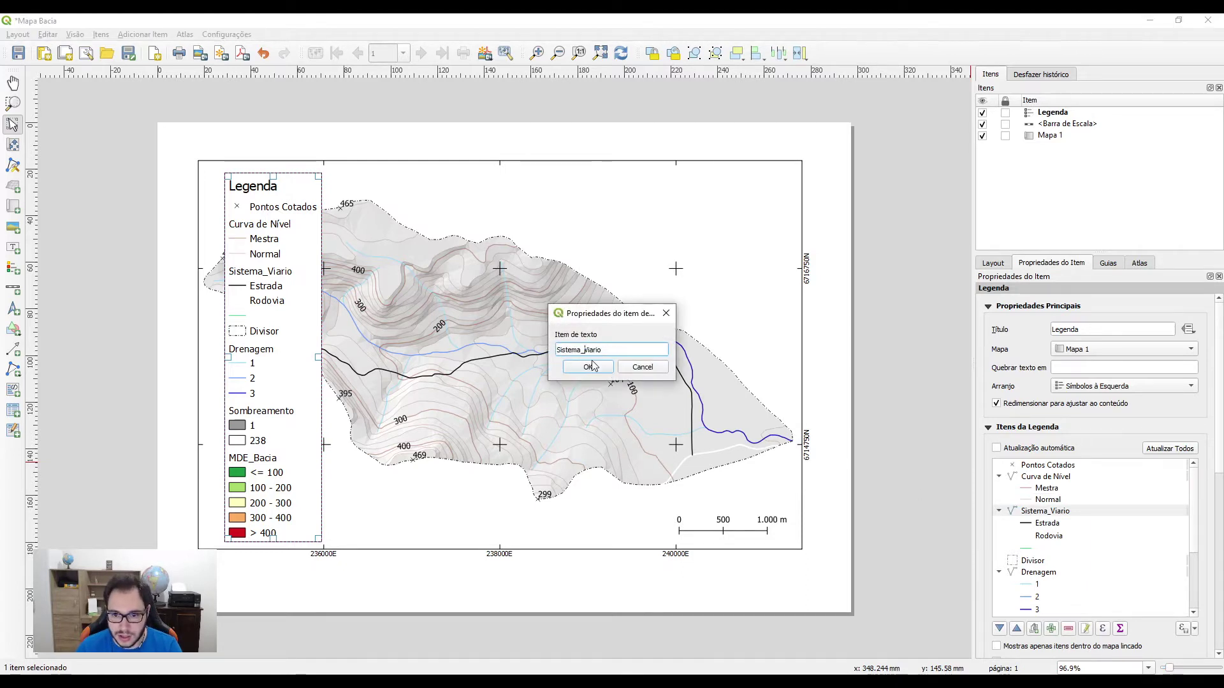
{"action": "key", "text": "BackSpace"}
{"action": "left_click", "coordinate": [594, 350]}
{"action": "key", "text": "BackSpace"}
{"action": "type", "text": "á"}
{"action": "left_click", "coordinate": [590, 367]}
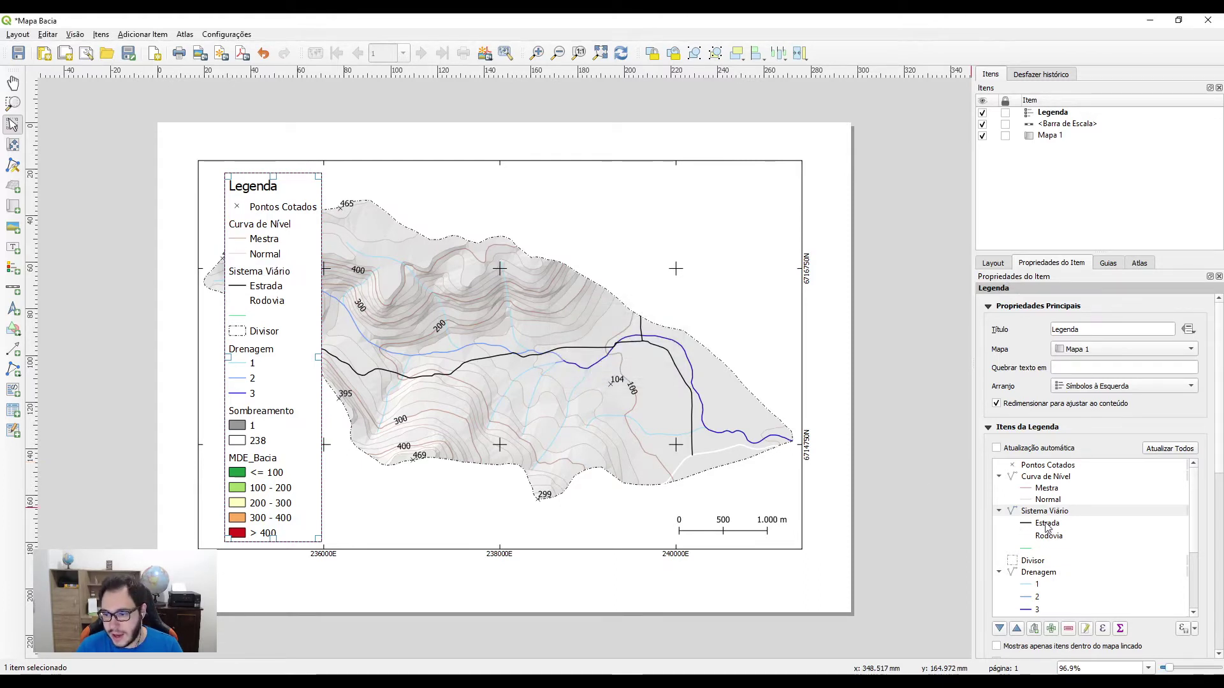
Remove the unlabelled line entry under Sistema Viário from the legend
{"action": "left_click", "coordinate": [1046, 539]}
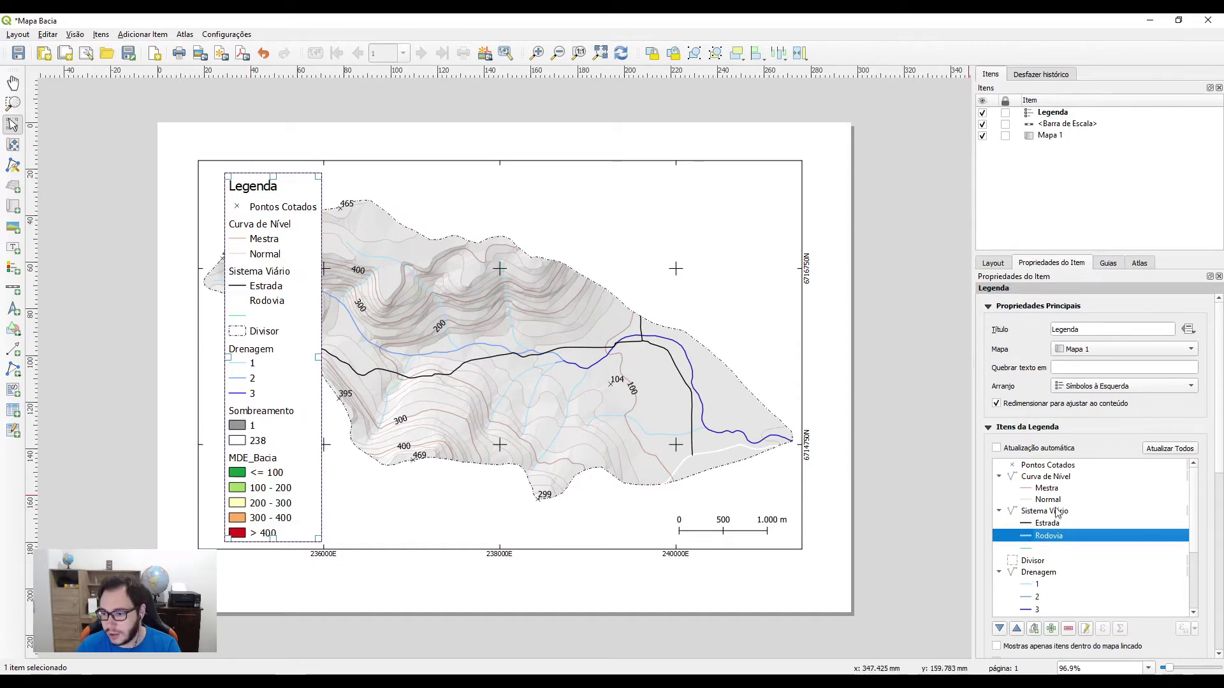
{"action": "left_click", "coordinate": [1033, 550]}
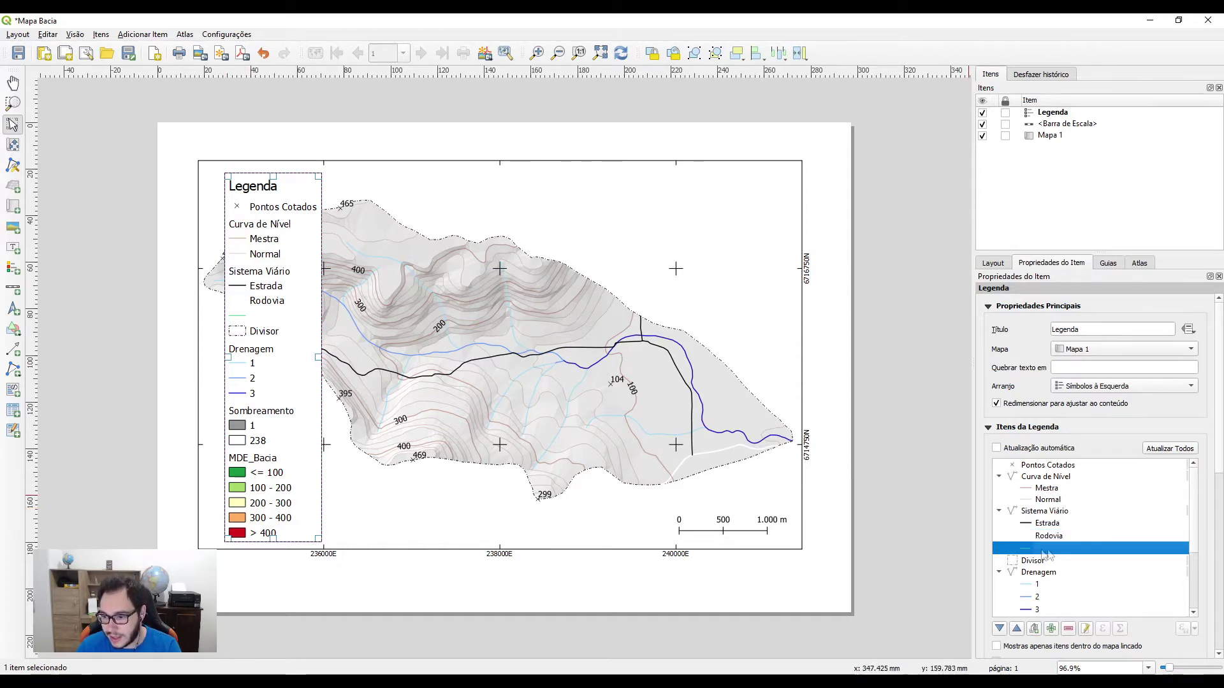
{"action": "left_click", "coordinate": [1069, 630]}
Rename the legend's Drenagem group as Drenagem (Ordem)
{"action": "left_click", "coordinate": [1027, 550]}
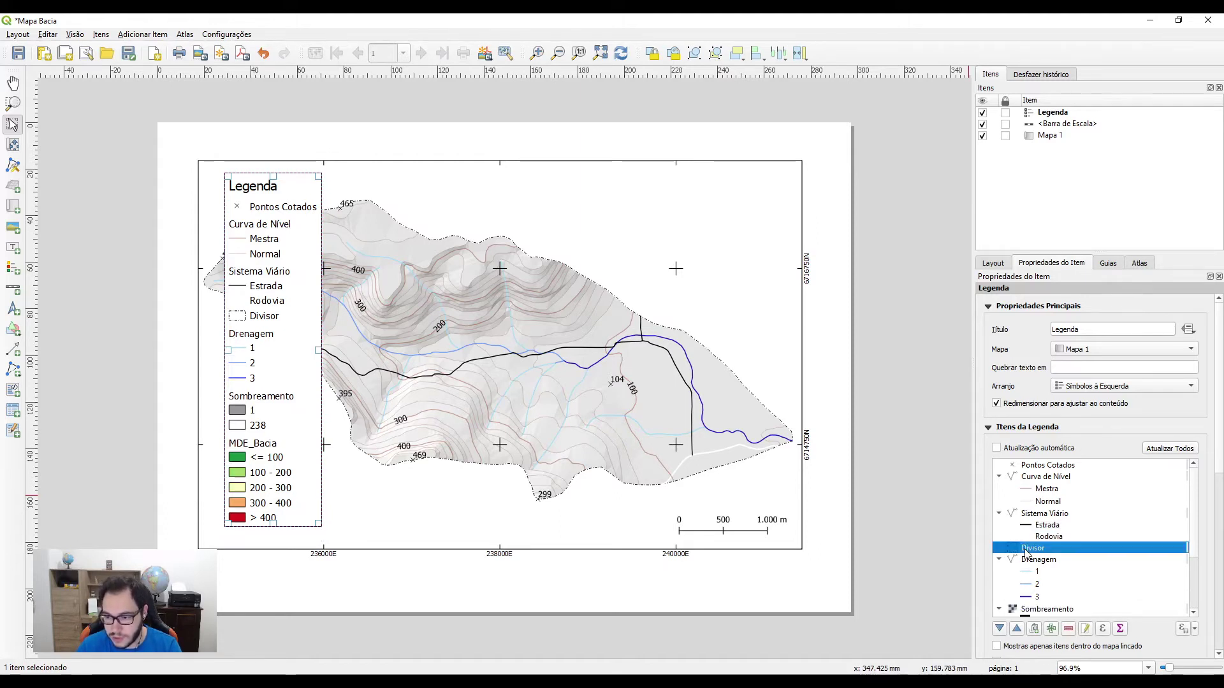
{"action": "left_click", "coordinate": [1046, 561]}
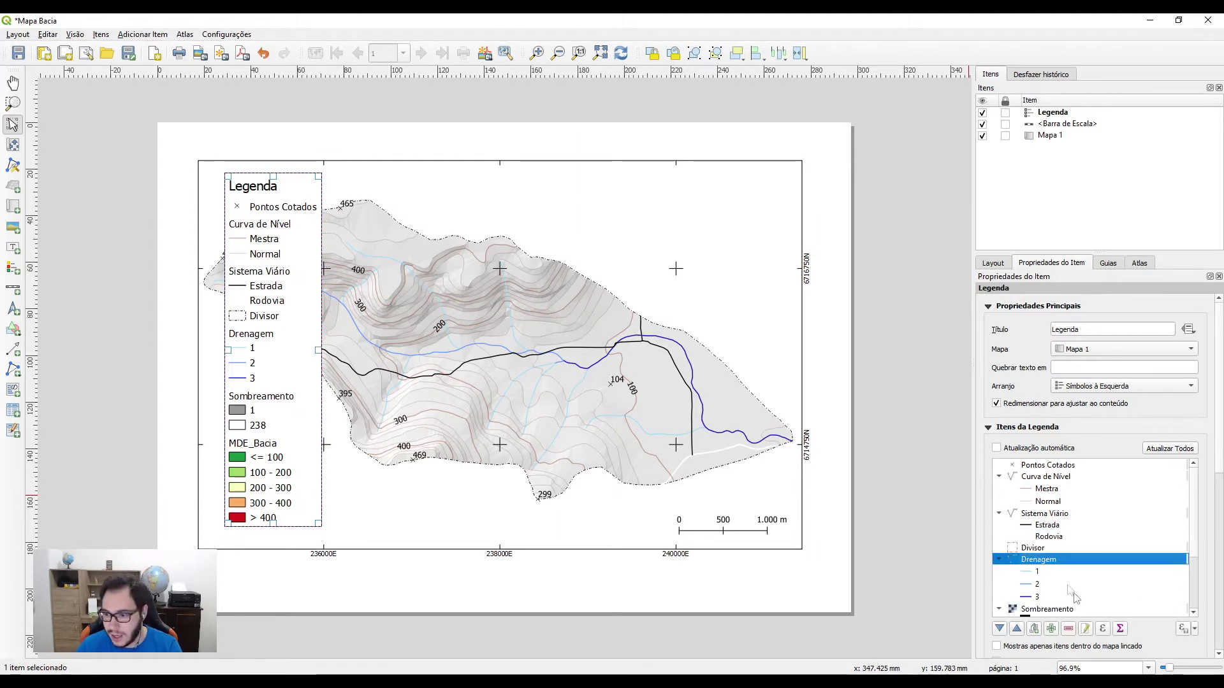
{"action": "left_click", "coordinate": [1084, 629]}
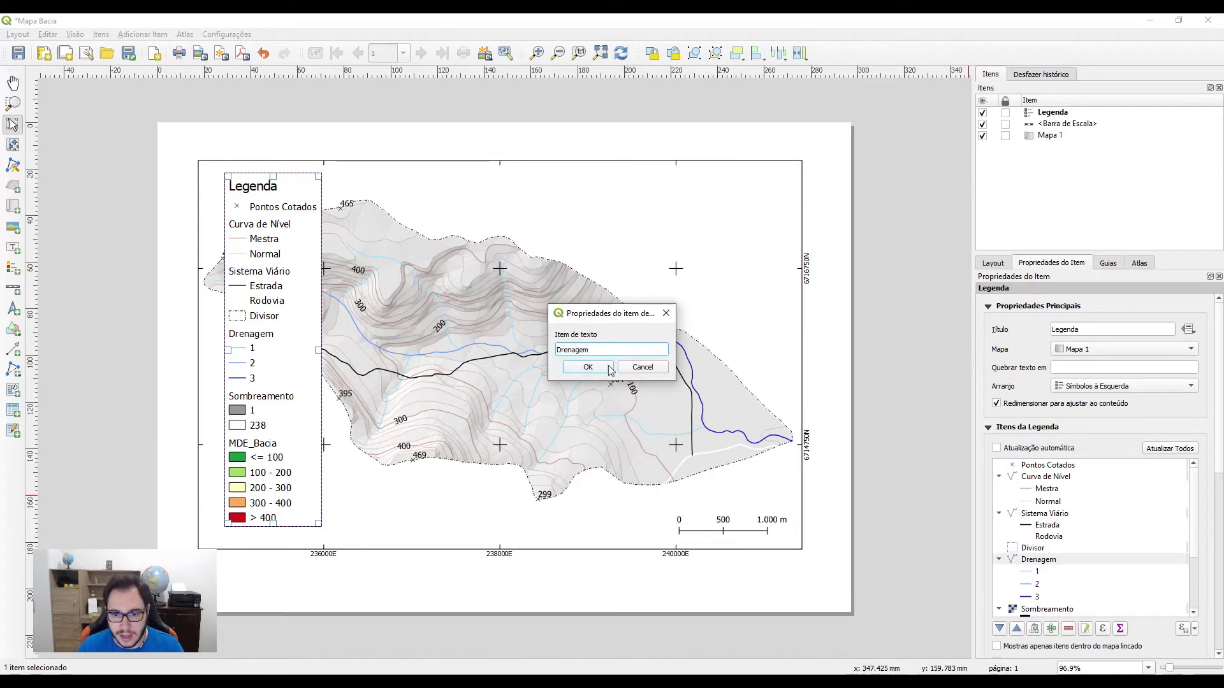
{"action": "type", "text": "(Ordem"}
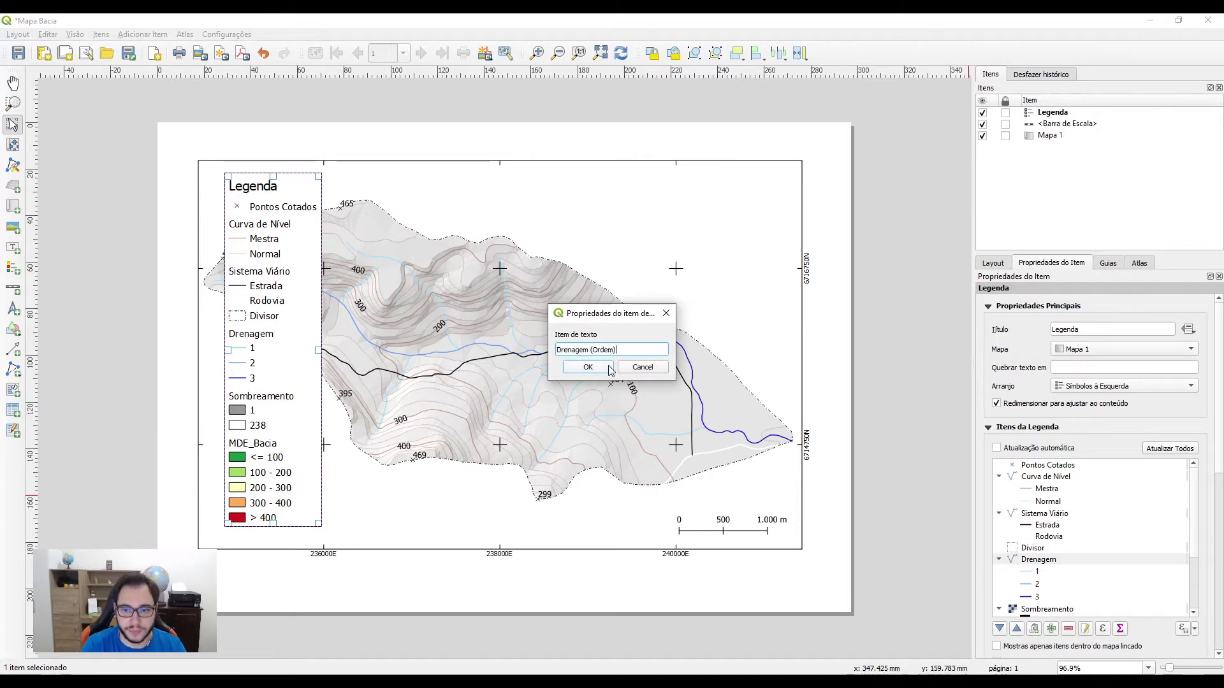
{"action": "left_click", "coordinate": [599, 367]}
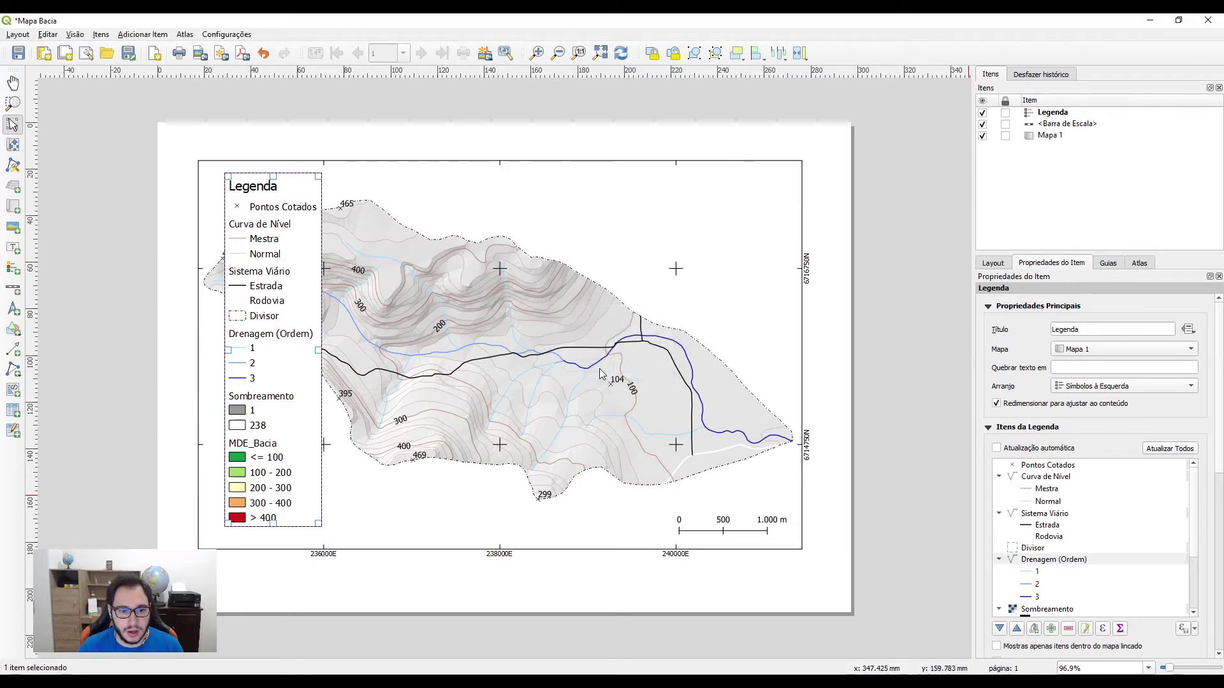
Remove the Sombreamento and MDE_Bacia raster groups from the legend
{"action": "scroll", "coordinate": [1071, 541], "scroll_direction": "down", "scroll_amount": 2}
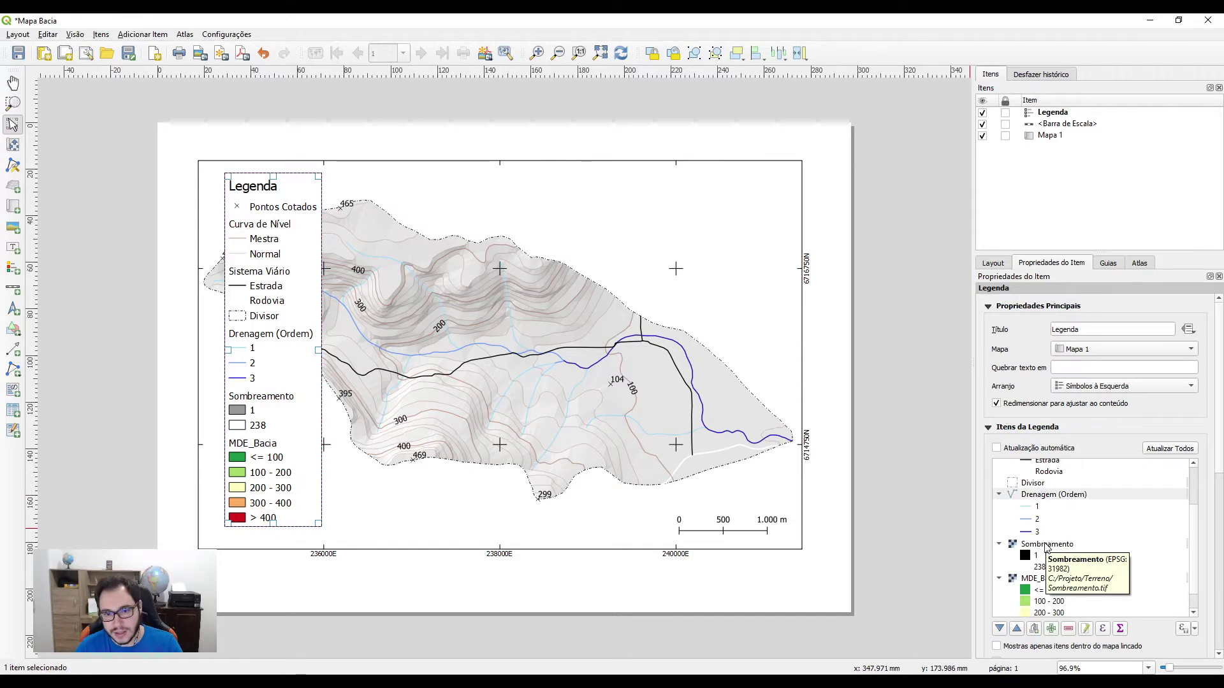
{"action": "left_click", "coordinate": [1047, 547]}
{"action": "left_click", "coordinate": [1052, 580], "text": "shift"}
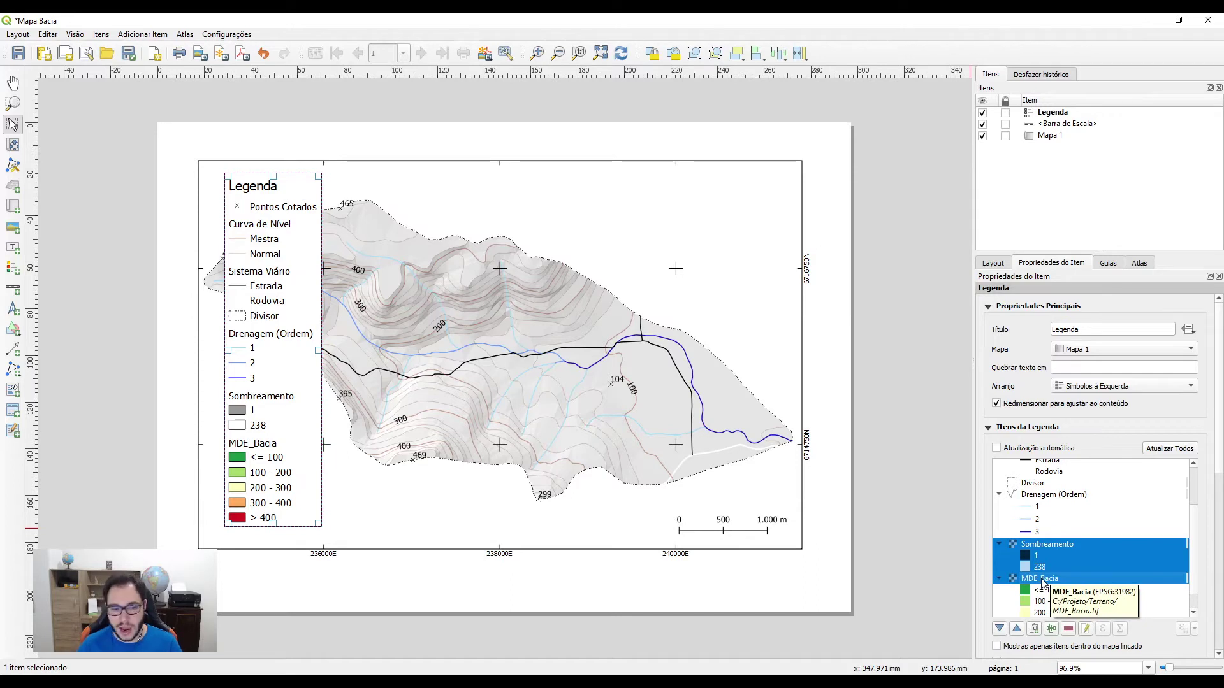
{"action": "left_click", "coordinate": [1068, 628]}
Move the legend into the lower-left corner of the map frame, below the basin's western end
{"action": "left_click_drag", "start_coordinate": [266, 310], "coordinate": [255, 454]}
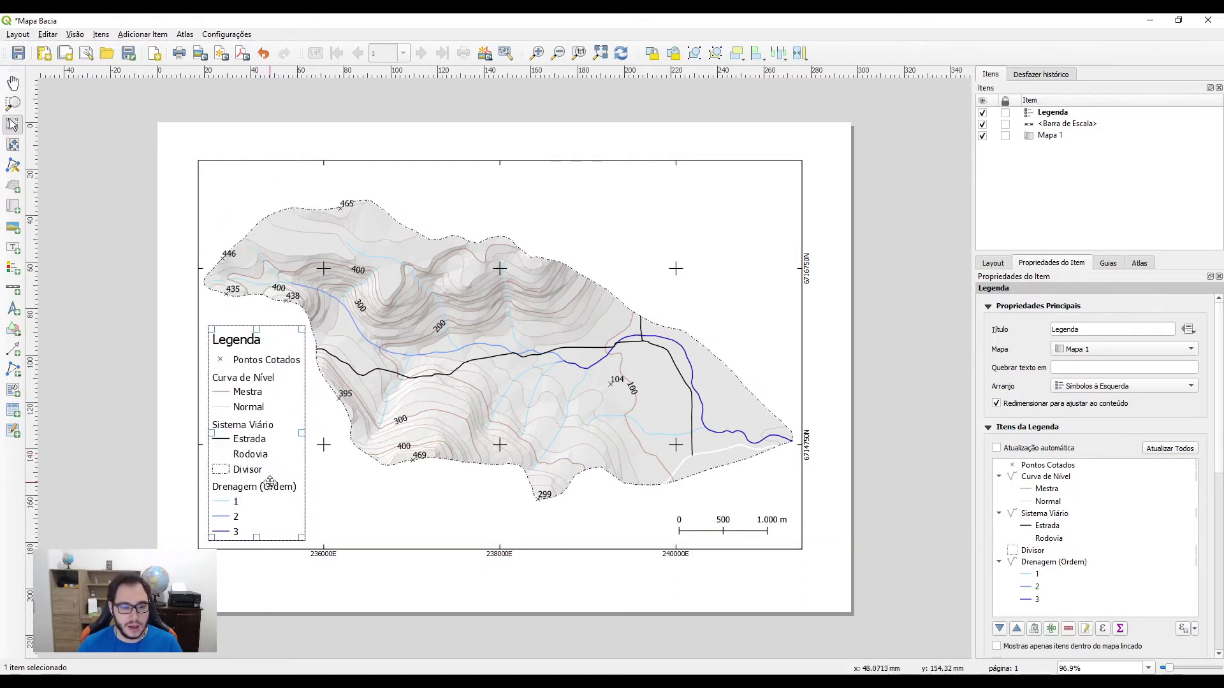
{"action": "left_click", "coordinate": [270, 577]}
{"action": "left_click", "coordinate": [309, 459]}
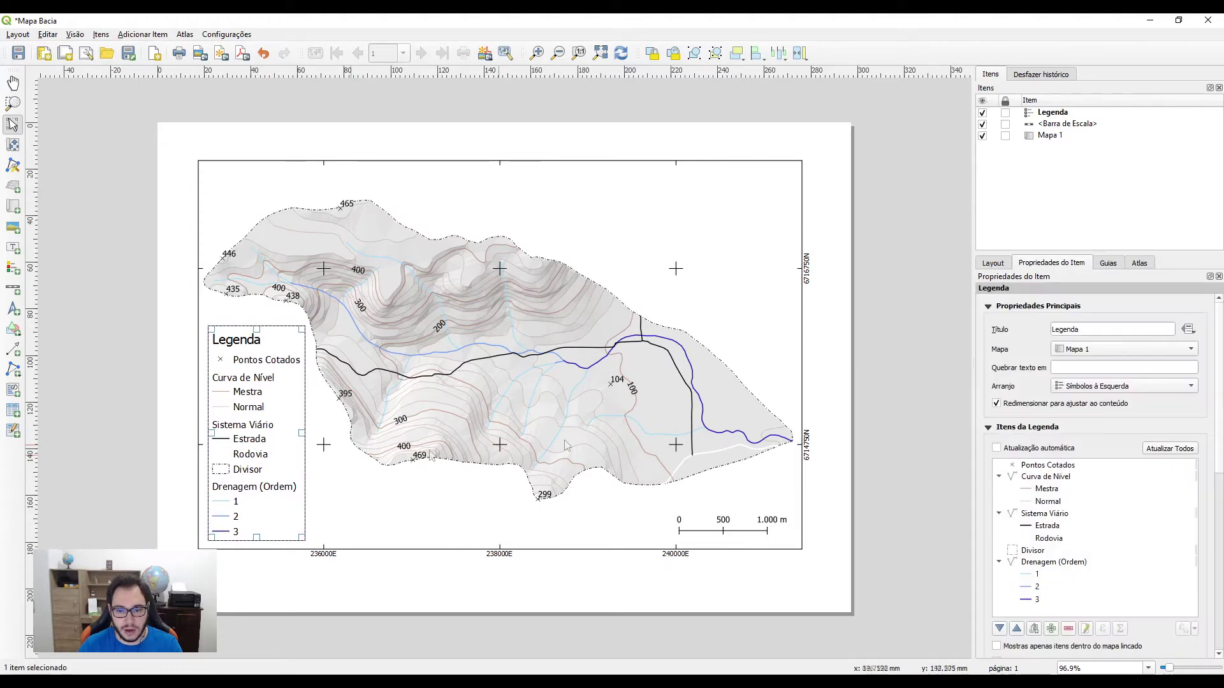
In the main QGIS window, colour the Rodovia category of Sistema_Viario red, then return to the Mapa Bacia layout and refresh it
{"action": "left_click", "coordinate": [247, 682]}
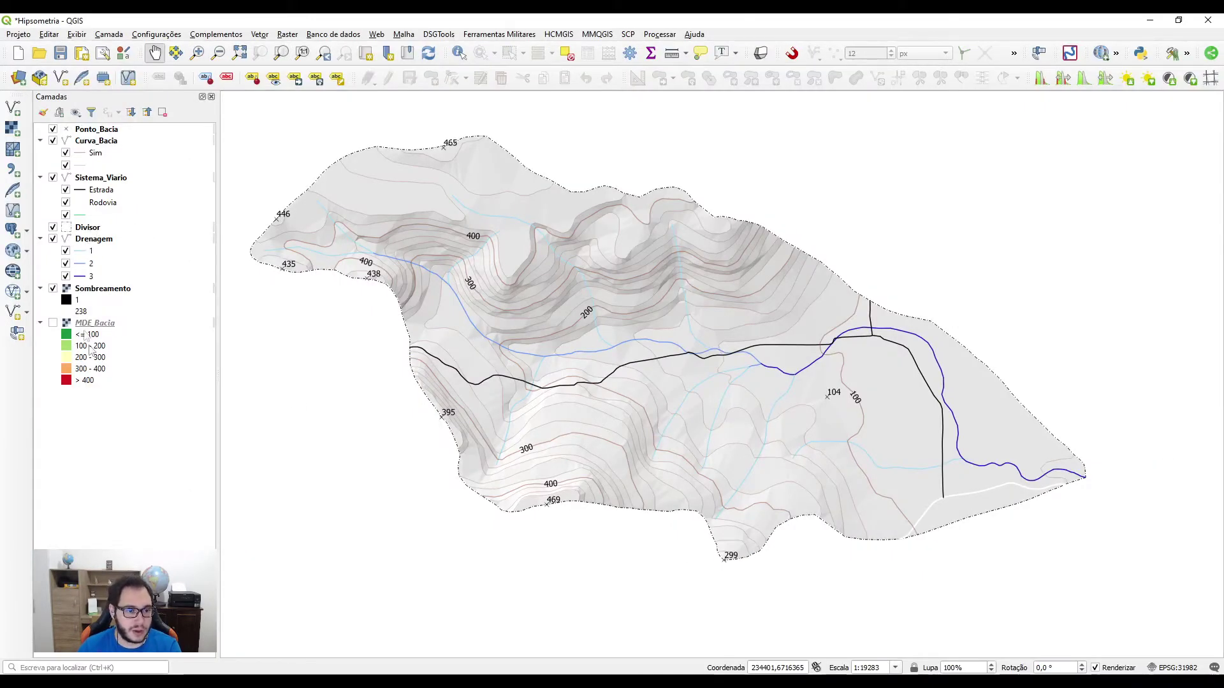
{"action": "double_click", "coordinate": [82, 181]}
{"action": "left_click", "coordinate": [459, 234]}
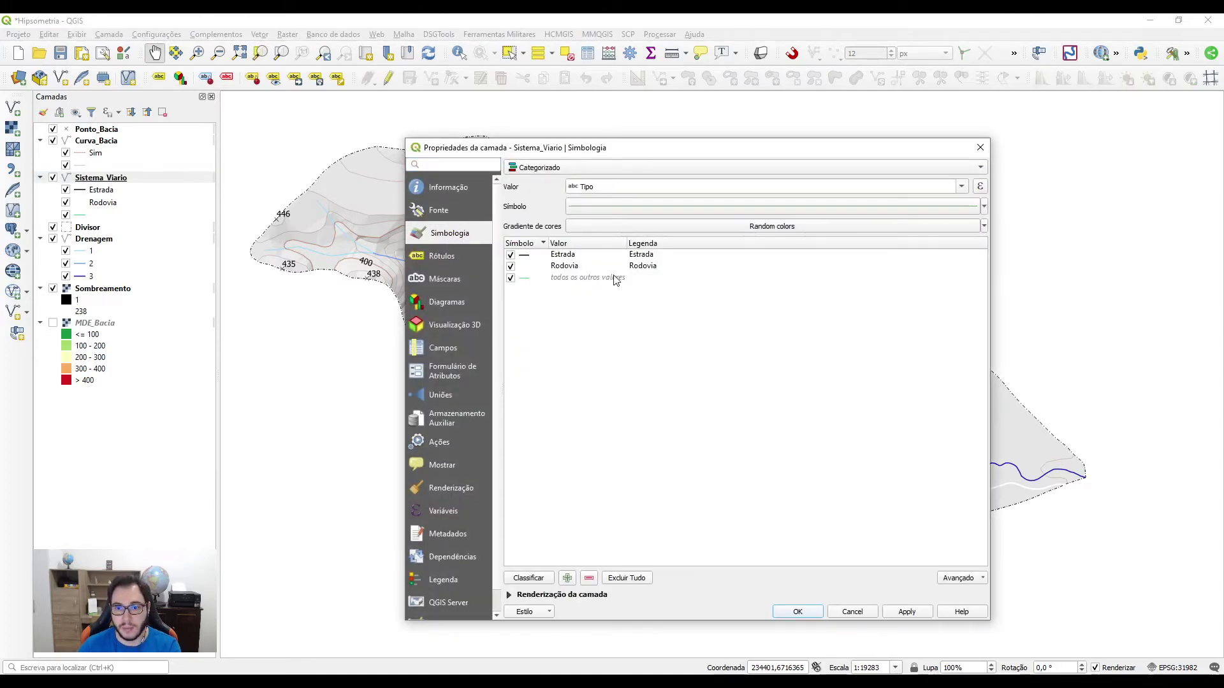
{"action": "double_click", "coordinate": [524, 267]}
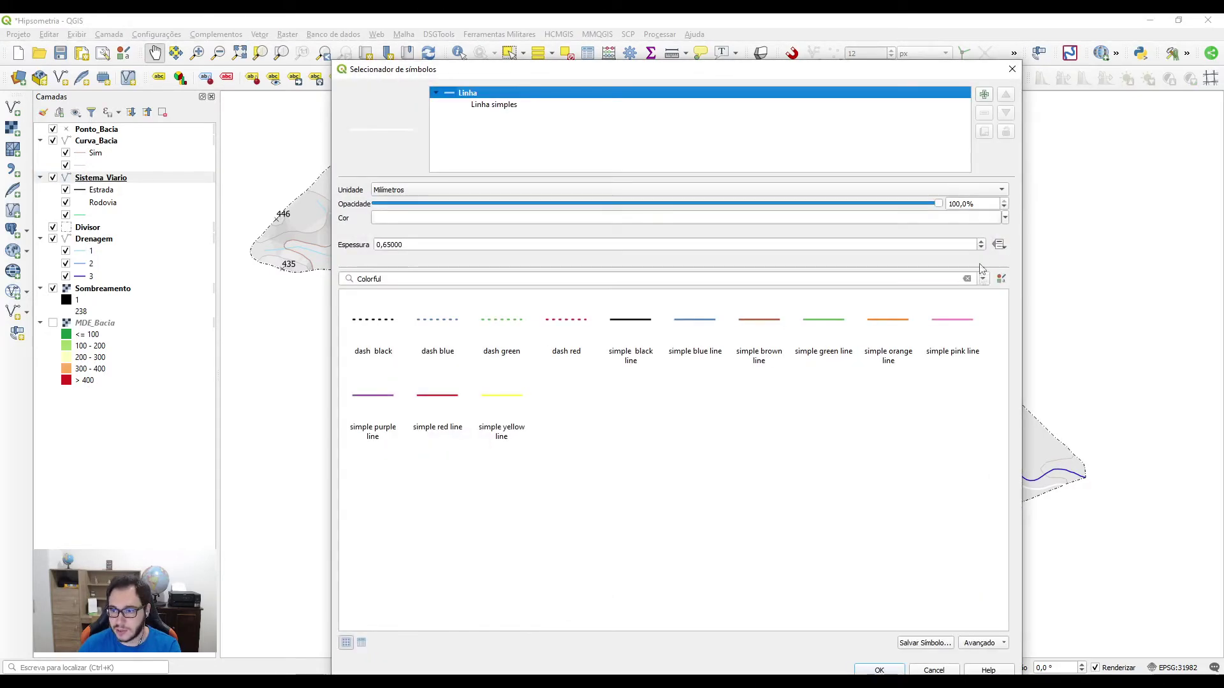
{"action": "left_click", "coordinate": [1006, 220]}
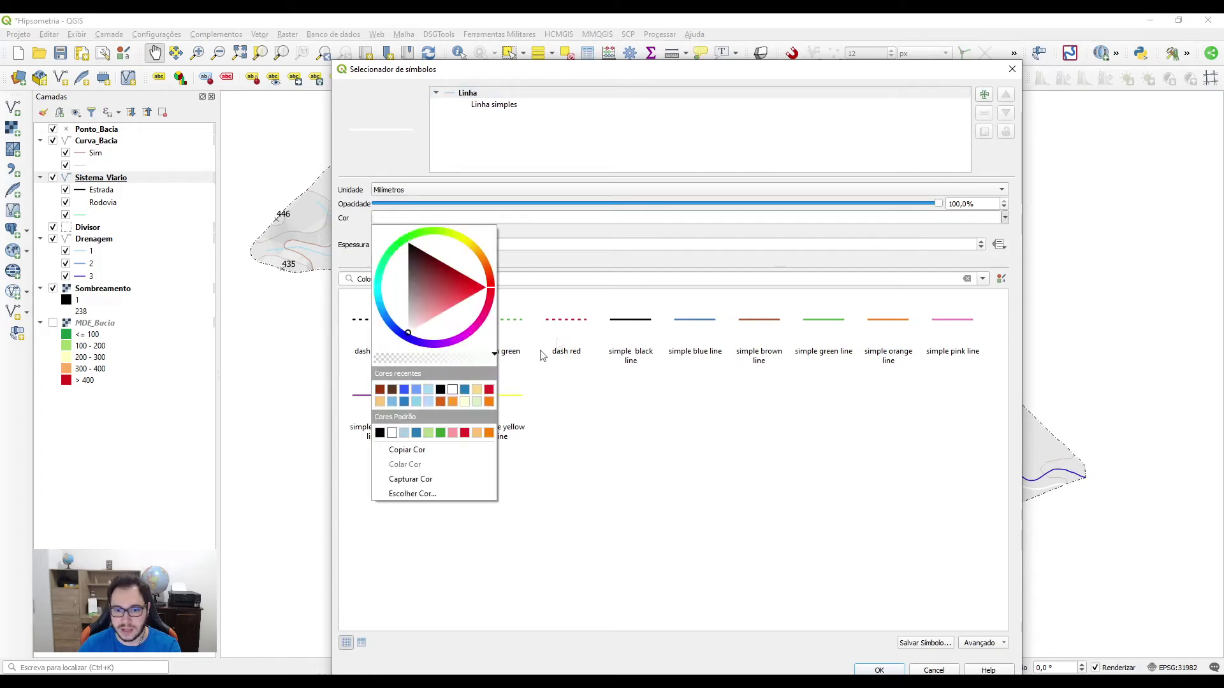
{"action": "left_click", "coordinate": [488, 390]}
{"action": "left_click", "coordinate": [879, 669]}
{"action": "left_click", "coordinate": [905, 611]}
{"action": "left_click", "coordinate": [800, 613]}
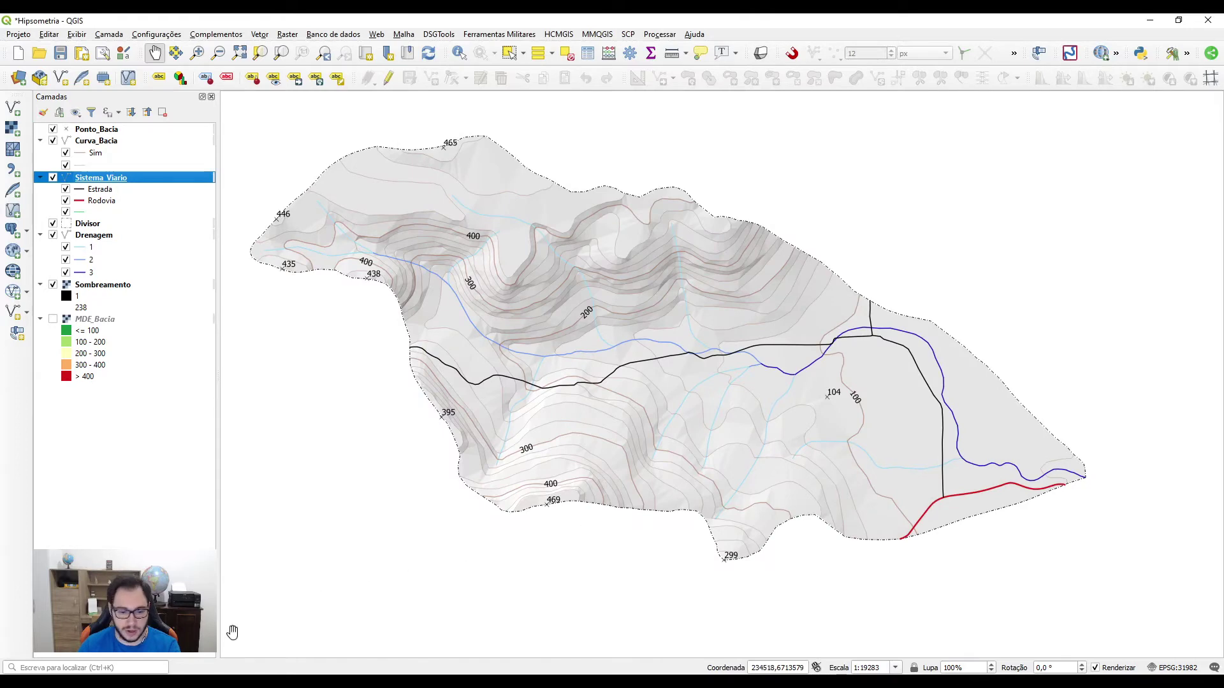
{"action": "left_click", "coordinate": [389, 628]}
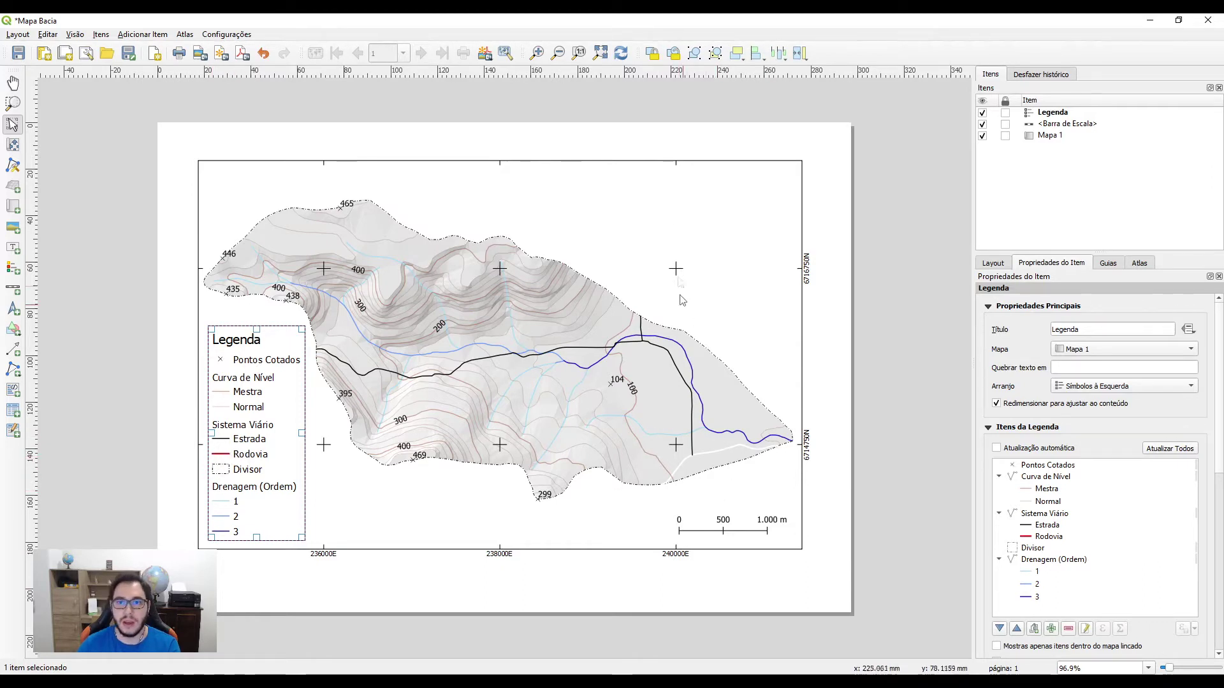
{"action": "left_click", "coordinate": [620, 54]}
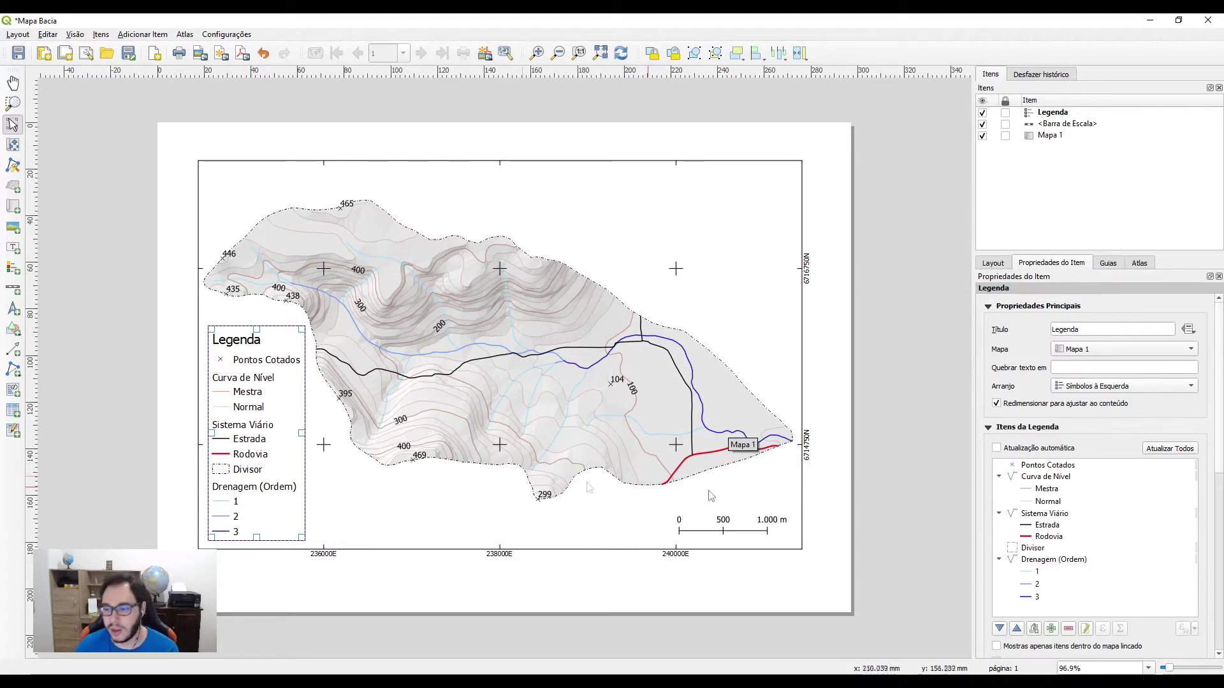
Move the Drenagem (Ordem) group above Sistema Viário in the legend order, and select the Divisor entry
{"action": "left_click", "coordinate": [1053, 559]}
{"action": "left_click", "coordinate": [1017, 629]}
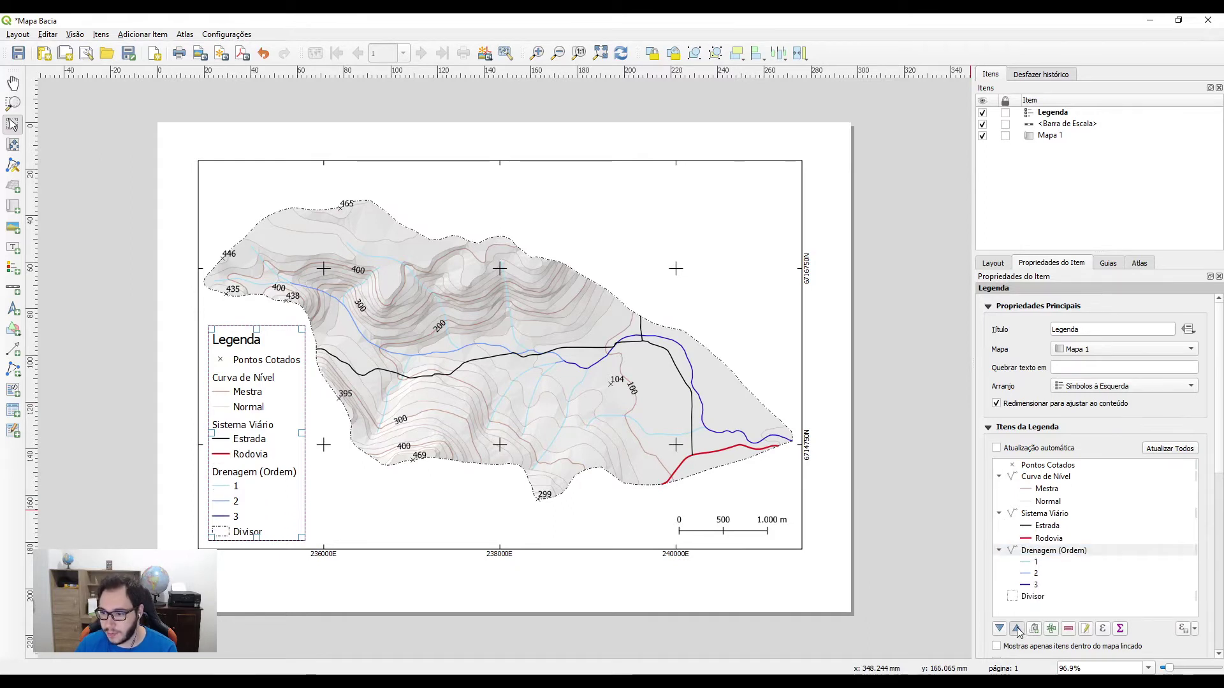
{"action": "left_click", "coordinate": [1016, 629]}
{"action": "left_click", "coordinate": [1037, 596]}
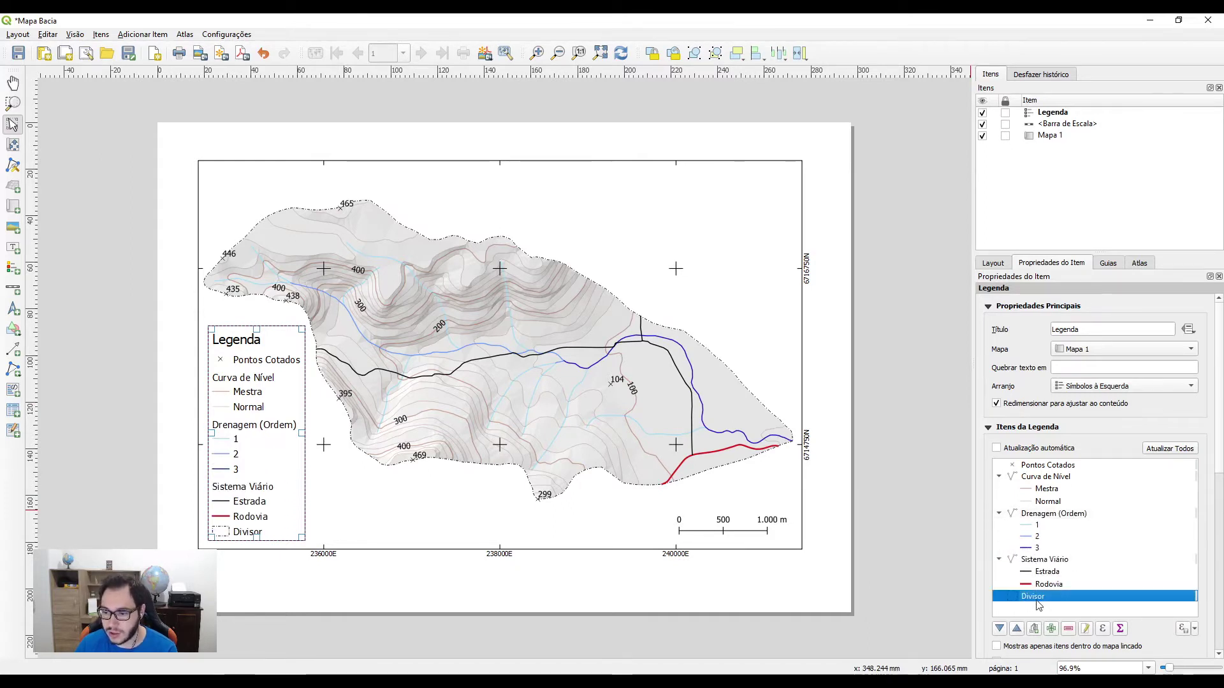
Rename the Divisor legend entry to Divisor de Águas
{"action": "left_click", "coordinate": [1085, 629]}
{"action": "type", "text": "de Ág"}
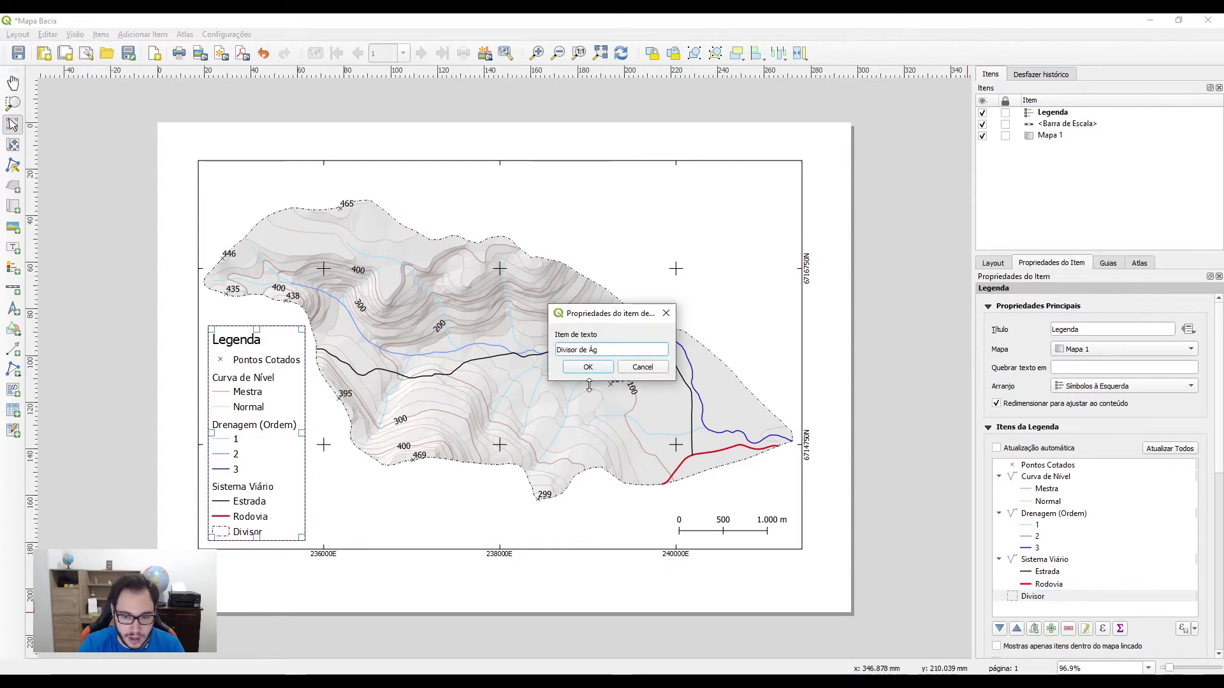
{"action": "type", "text": "uas"}
{"action": "key", "text": "Return"}
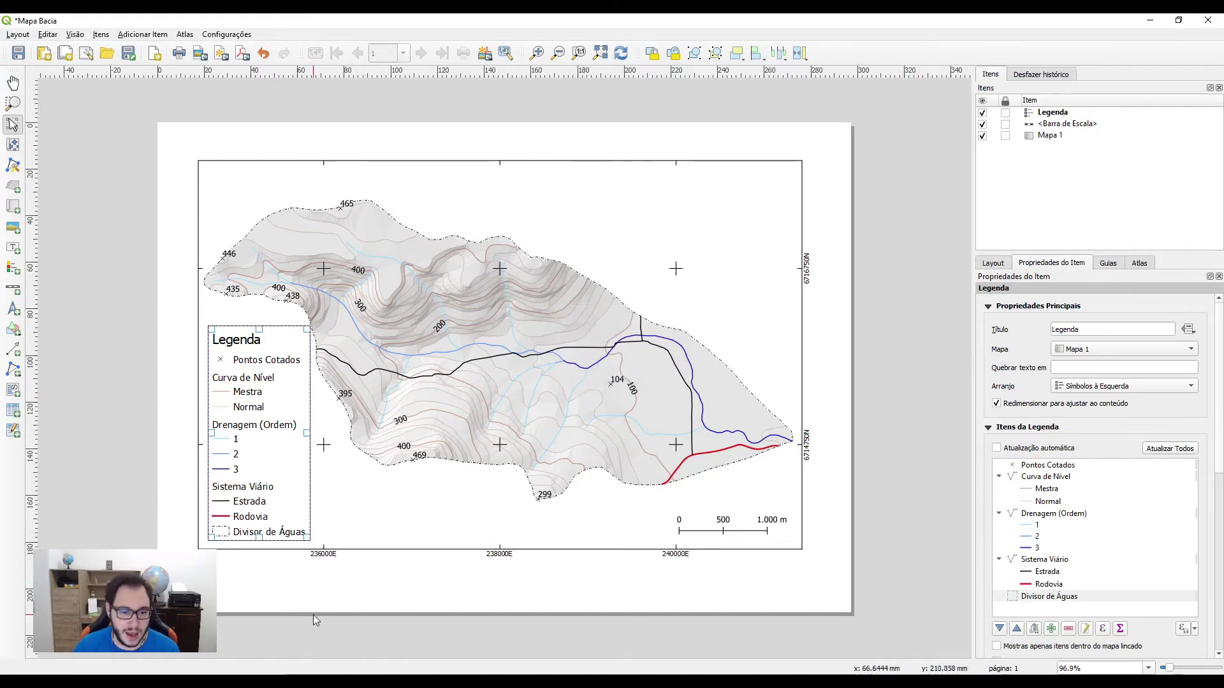
Reduce the spacing below the legend title to 0,50 mm
{"action": "scroll", "coordinate": [1218, 430], "scroll_direction": "down", "scroll_amount": 2}
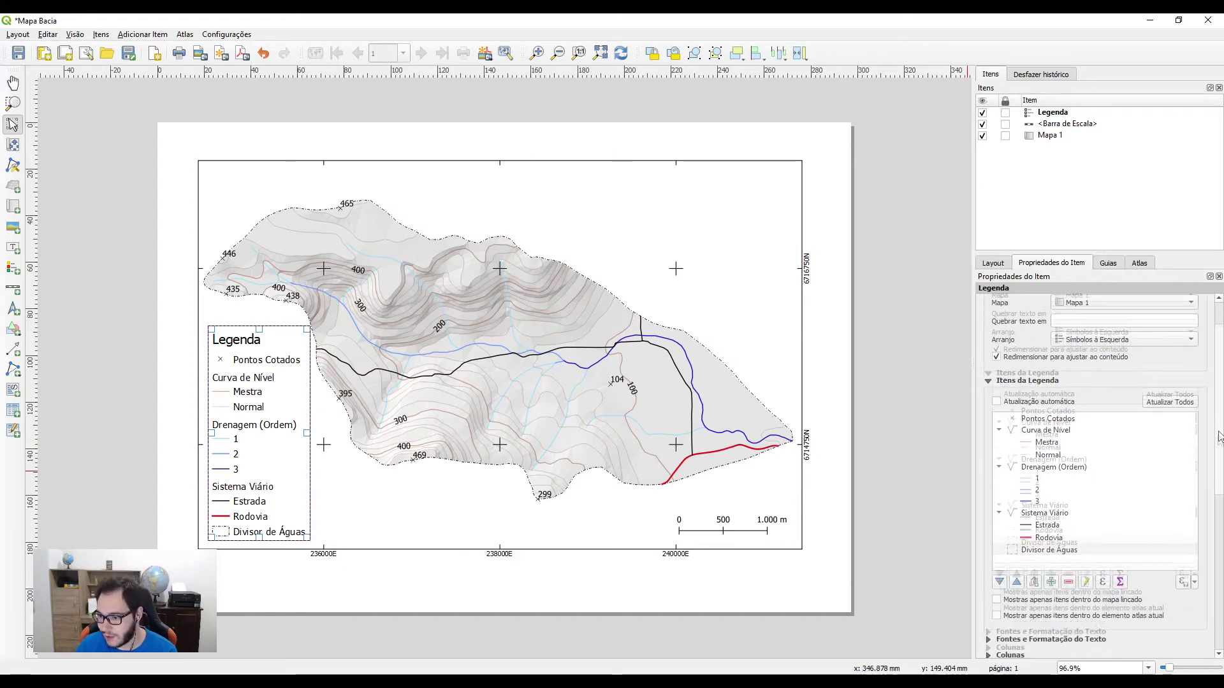
{"action": "scroll", "coordinate": [1219, 431], "scroll_direction": "down", "scroll_amount": 5}
{"action": "left_click", "coordinate": [989, 494]}
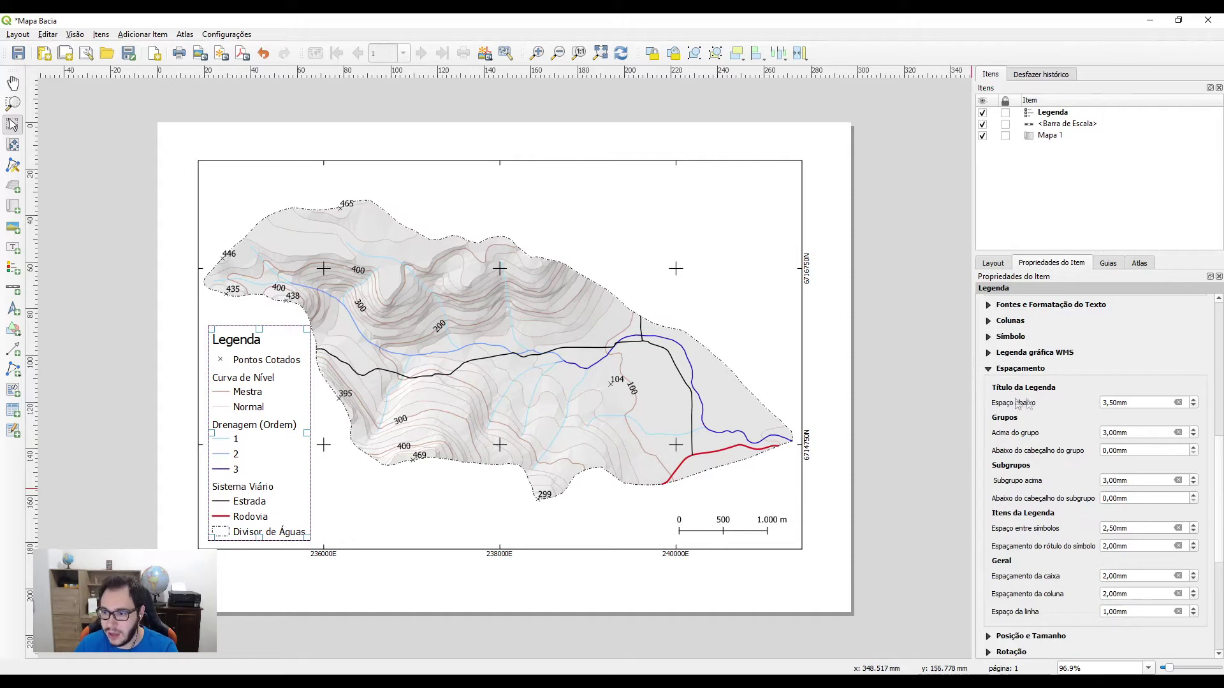
{"action": "left_click", "coordinate": [1193, 406]}
{"action": "left_click", "coordinate": [1193, 406]}
{"action": "left_click", "coordinate": [1193, 406]}
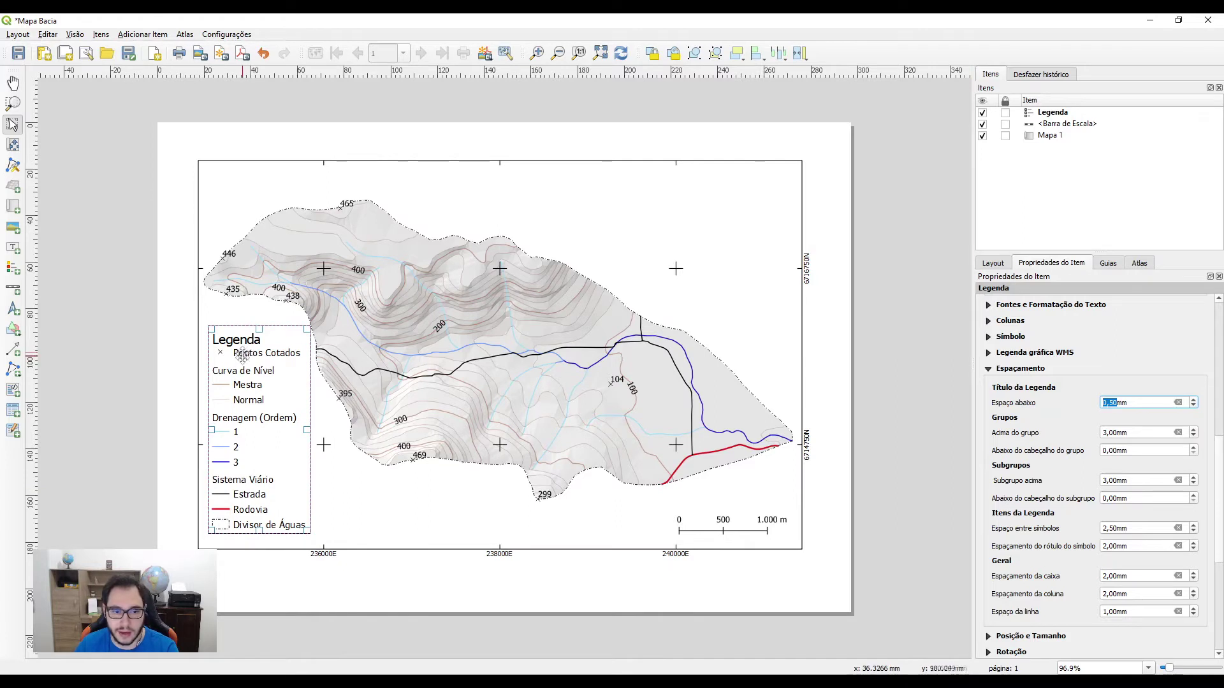
Set the legend spacing to 2,00 mm above groups, 1,00 mm above subgroups and 1,50 mm between symbols
{"action": "left_click", "coordinate": [1193, 438]}
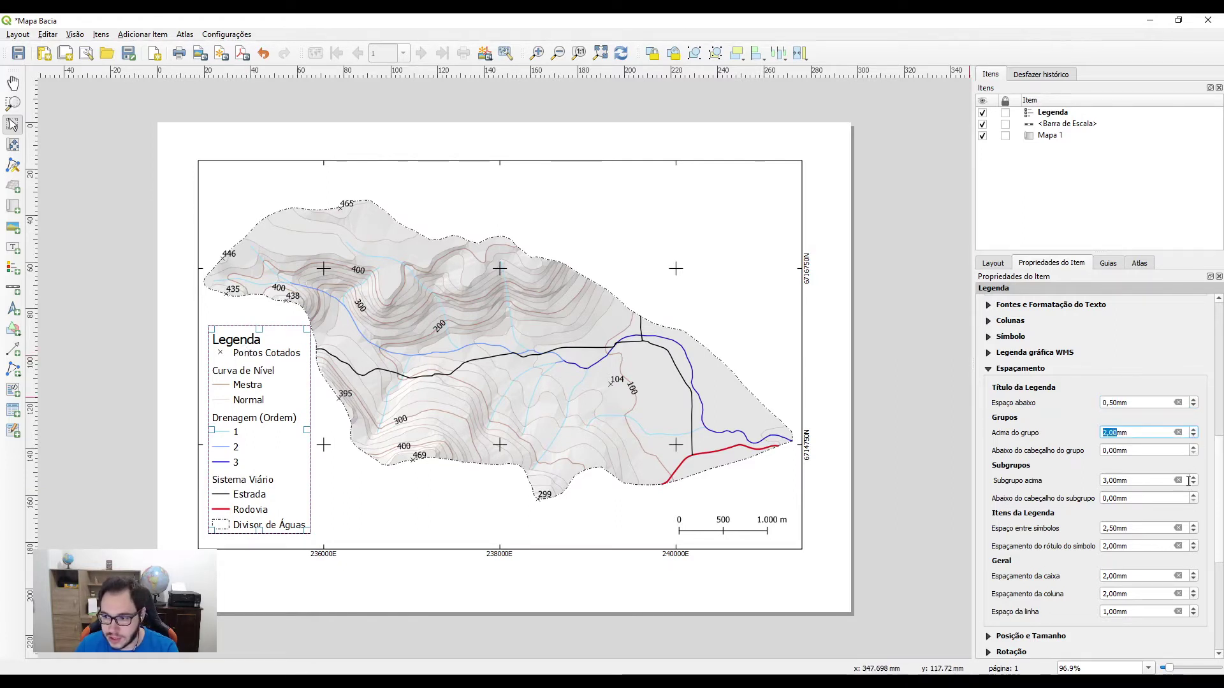
{"action": "left_click", "coordinate": [1193, 485]}
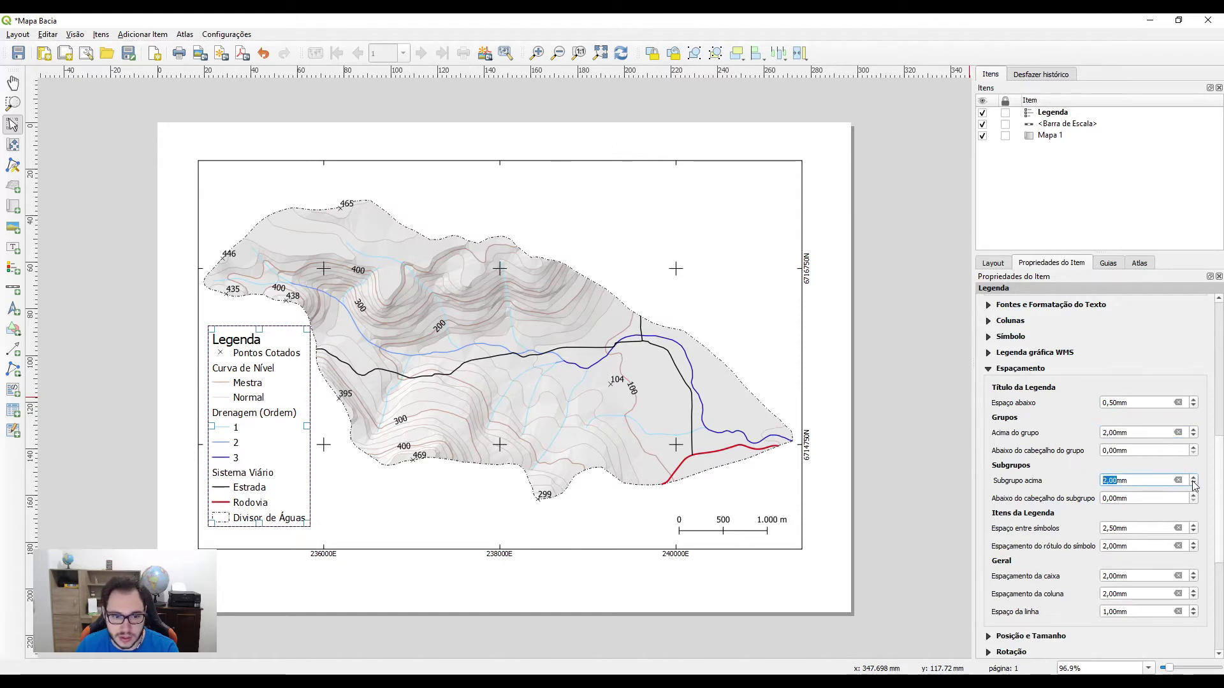
{"action": "left_click", "coordinate": [1193, 485]}
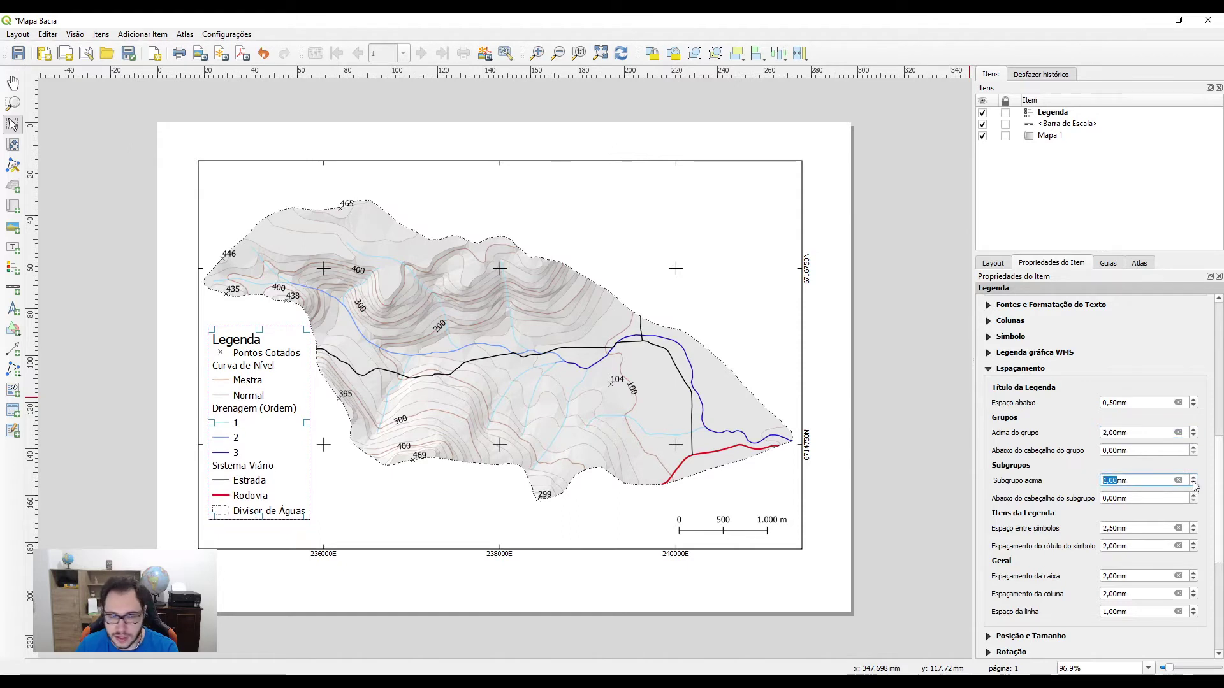
{"action": "left_click", "coordinate": [1193, 531]}
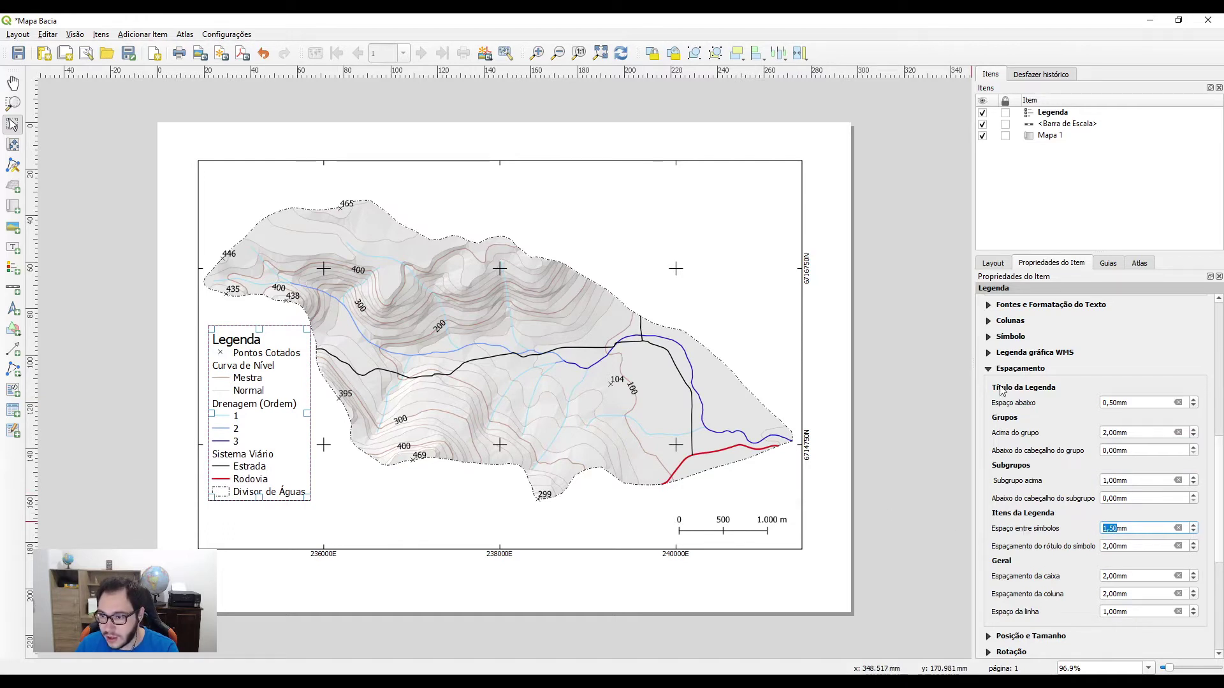
Set the legend title font size to 12
{"action": "left_click", "coordinate": [989, 305]}
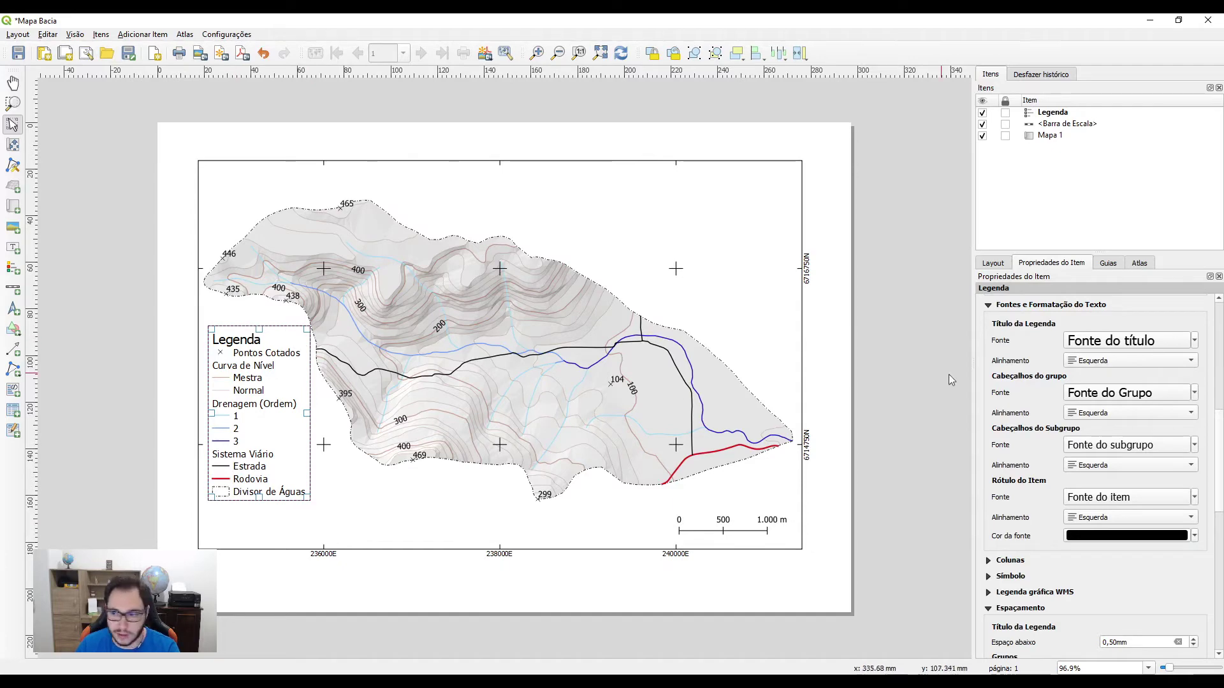
{"action": "left_click", "coordinate": [1084, 347]}
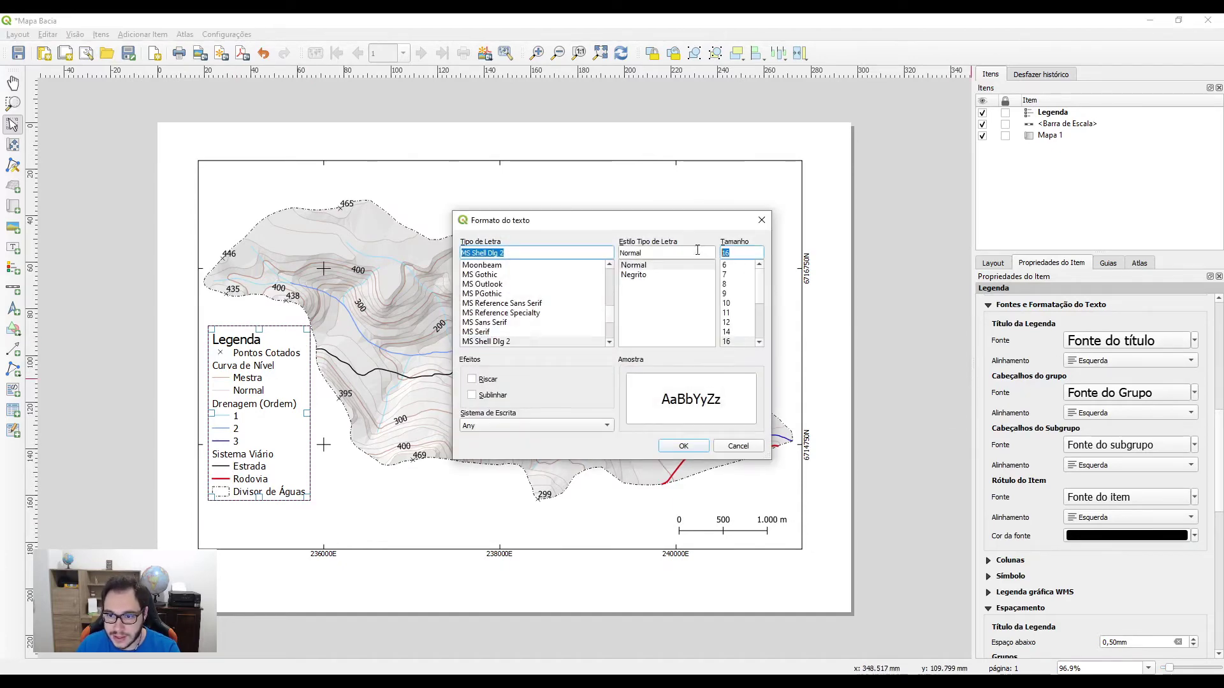
{"action": "type", "text": "12"}
{"action": "key", "text": "Return"}
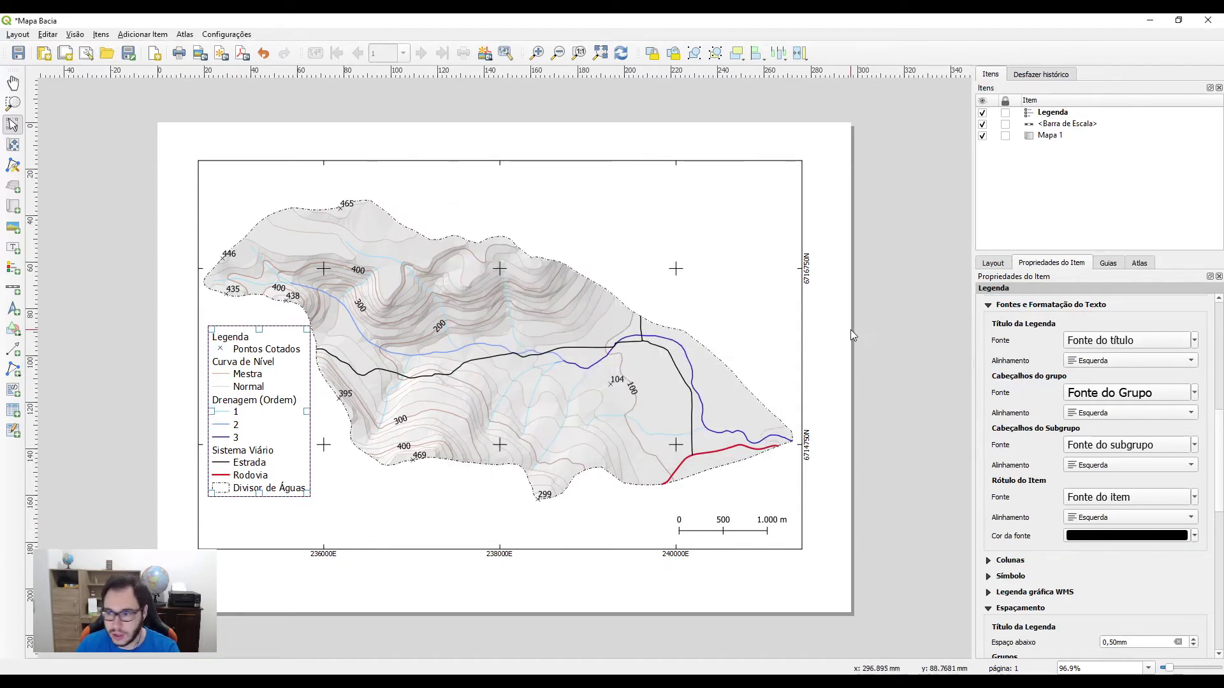
Set the font size of the legend's subgroup headings and item labels to 11
{"action": "left_click", "coordinate": [1098, 444]}
{"action": "left_click", "coordinate": [722, 254]}
{"action": "type", "text": "11"}
{"action": "key", "text": "Return"}
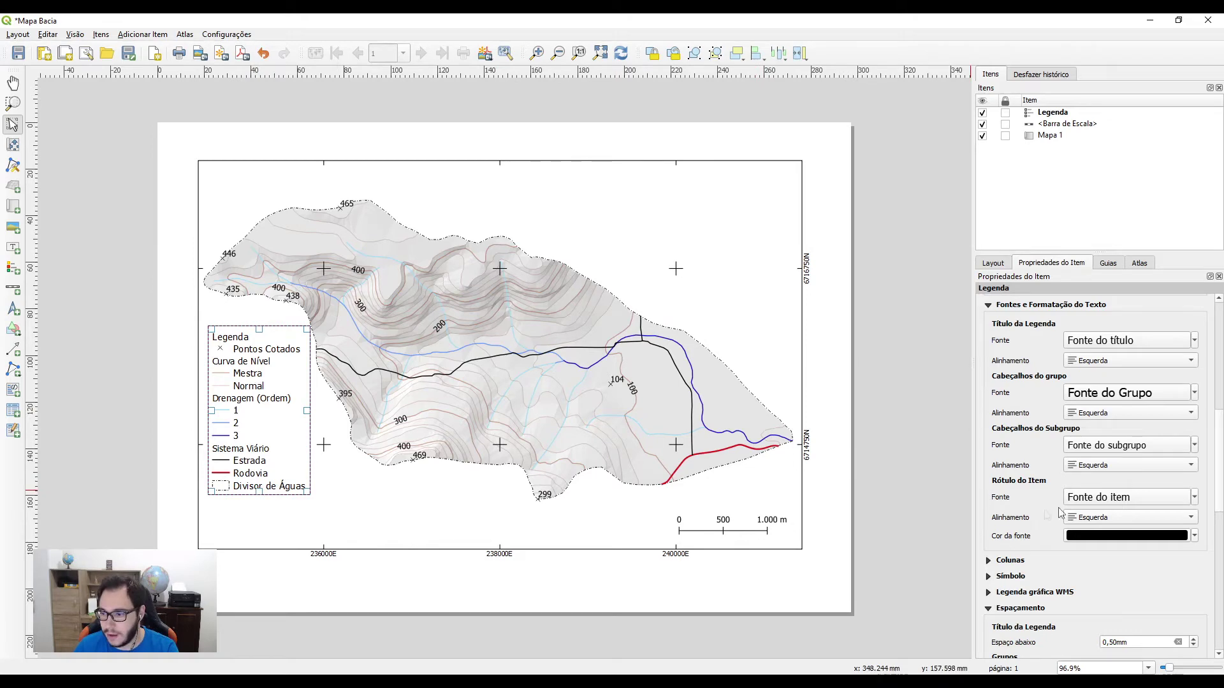
{"action": "left_click", "coordinate": [1098, 500]}
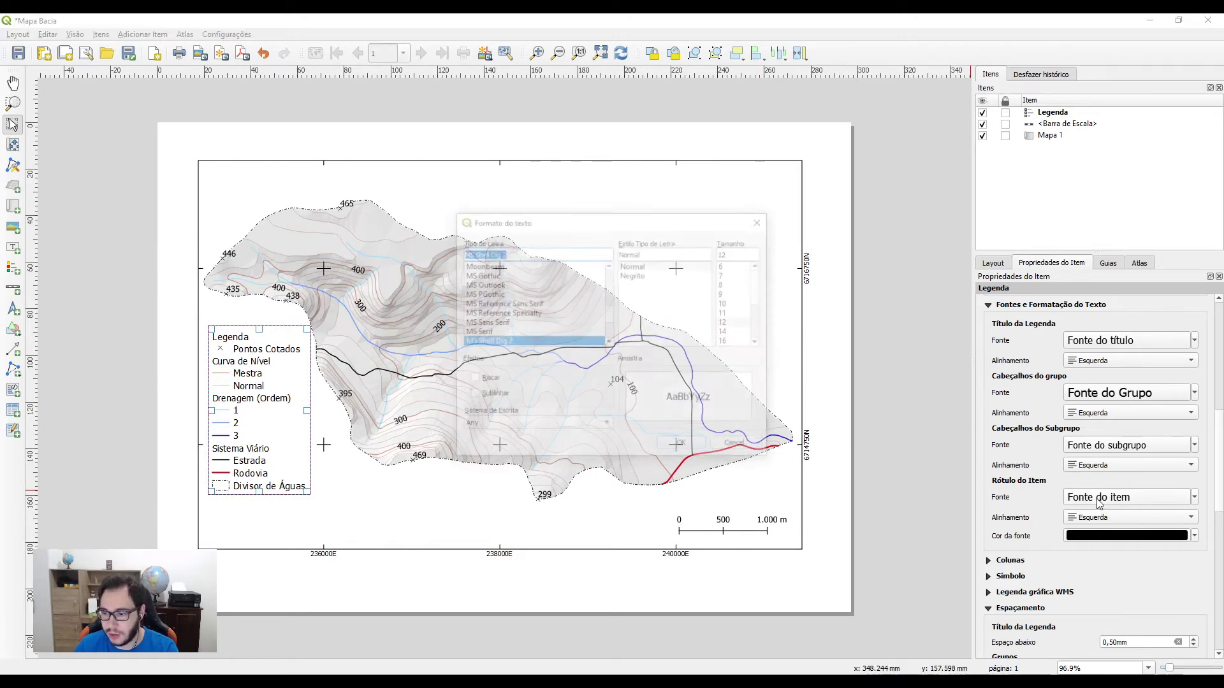
{"action": "left_click", "coordinate": [730, 312]}
{"action": "left_click", "coordinate": [684, 446]}
Move the legend down into the lower-left corner of the map frame and enable its frame (Moldura)
{"action": "left_click_drag", "start_coordinate": [250, 436], "coordinate": [250, 481]}
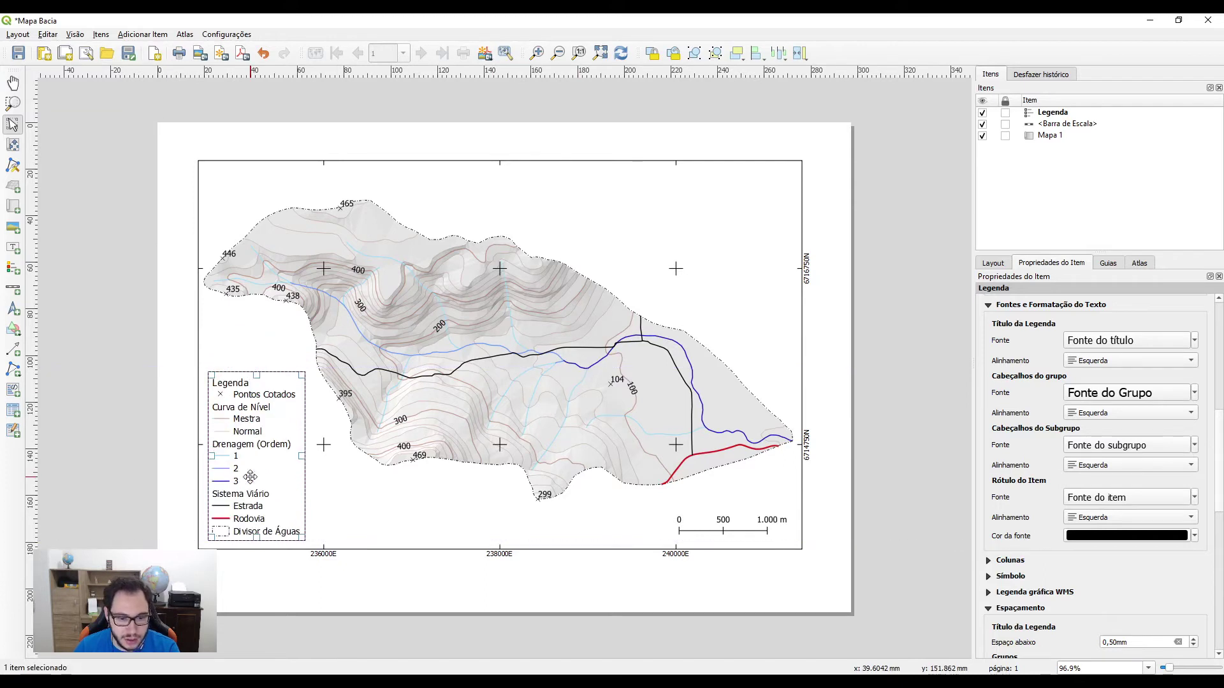
{"action": "scroll", "coordinate": [1019, 542], "scroll_direction": "down", "scroll_amount": 10}
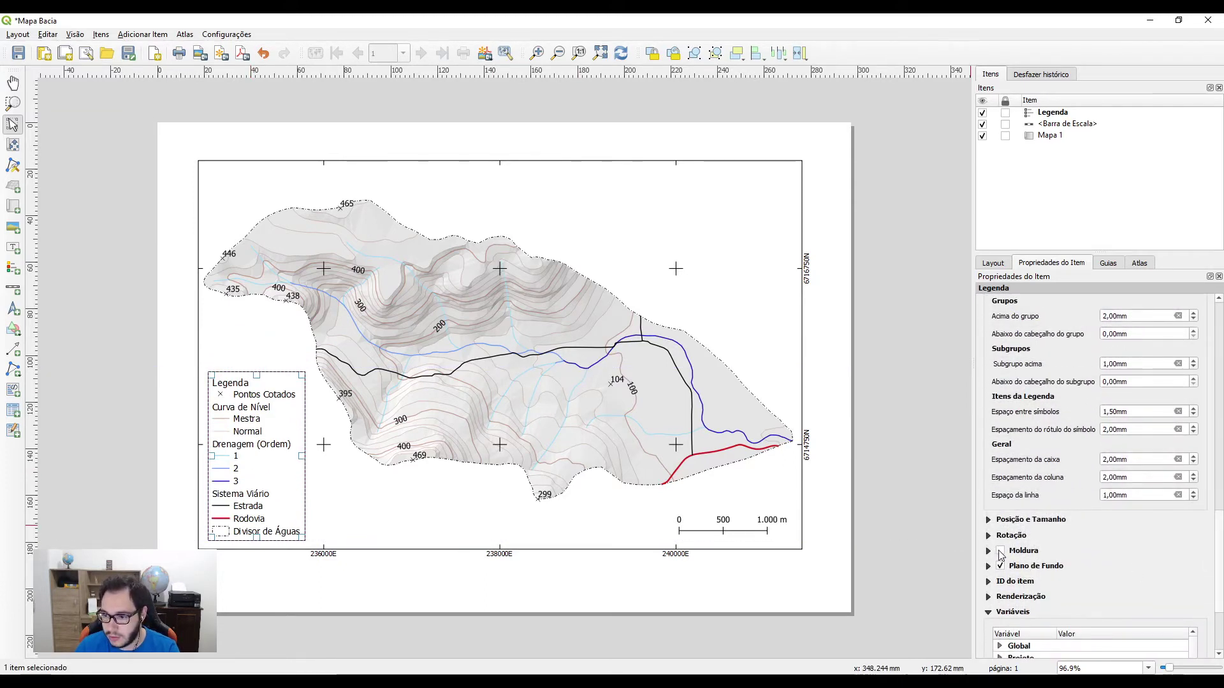
{"action": "left_click", "coordinate": [1000, 552]}
Enable the frame (Moldura) around the scale bar
{"action": "left_click", "coordinate": [724, 527]}
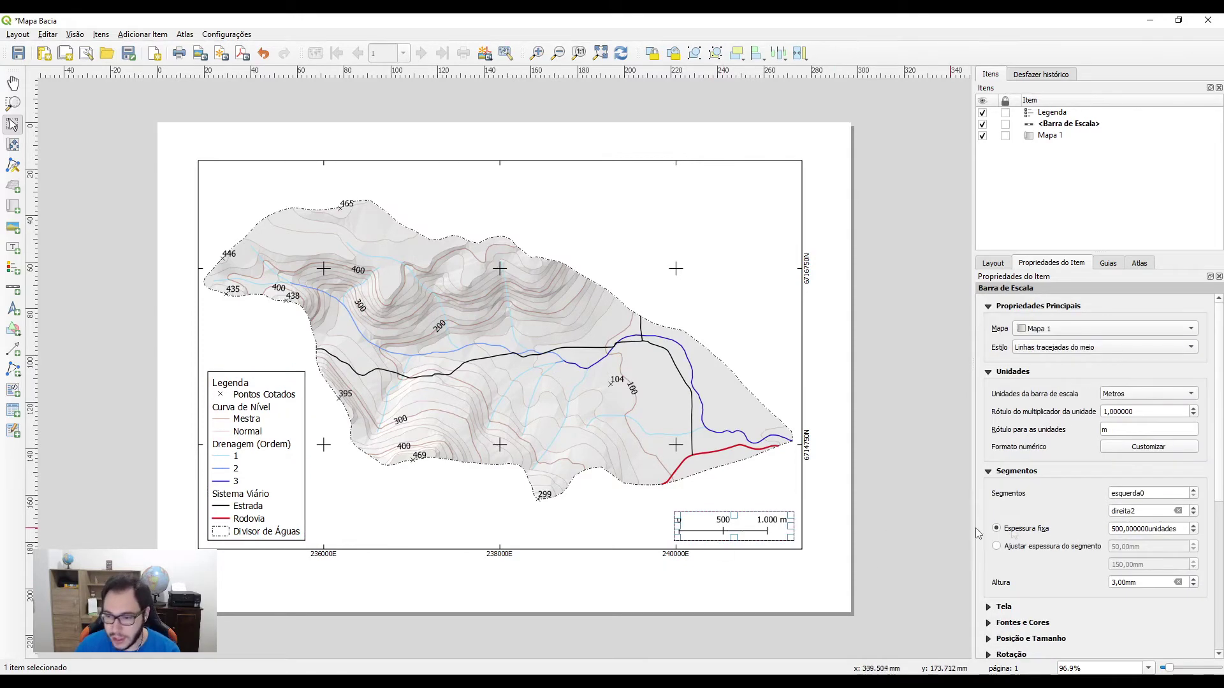
{"action": "scroll", "coordinate": [1218, 509], "scroll_direction": "down", "scroll_amount": 5}
{"action": "scroll", "coordinate": [1218, 512], "scroll_direction": "down", "scroll_amount": 3}
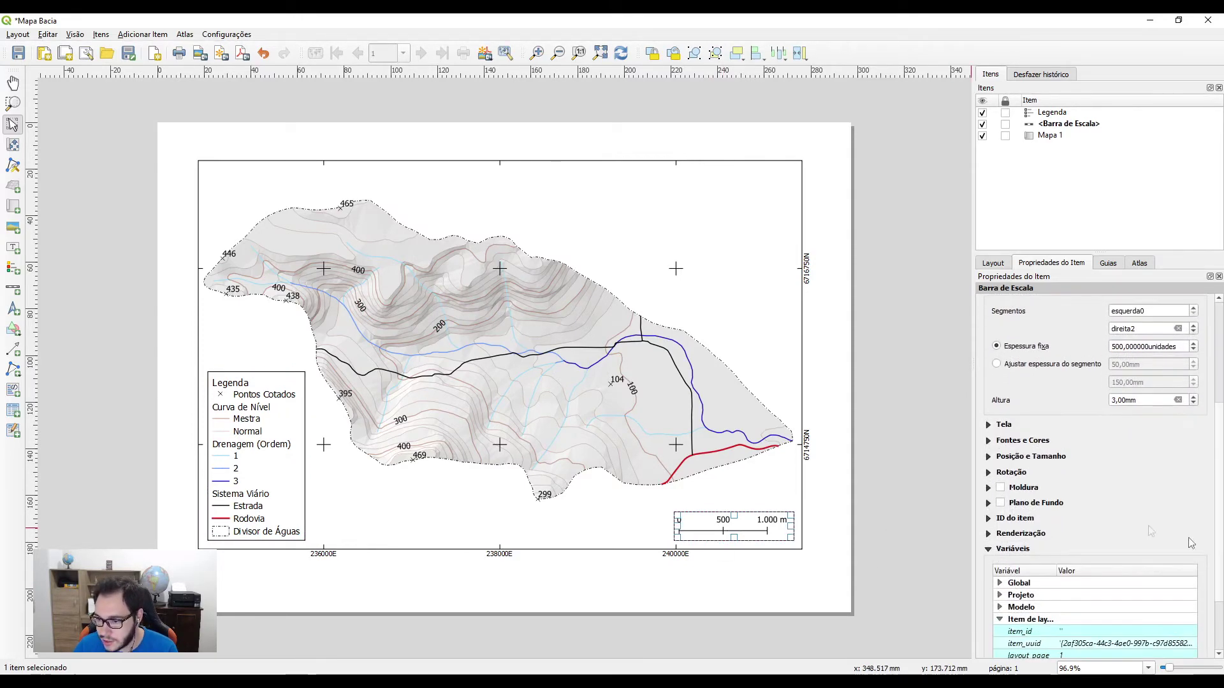
{"action": "left_click", "coordinate": [1000, 488]}
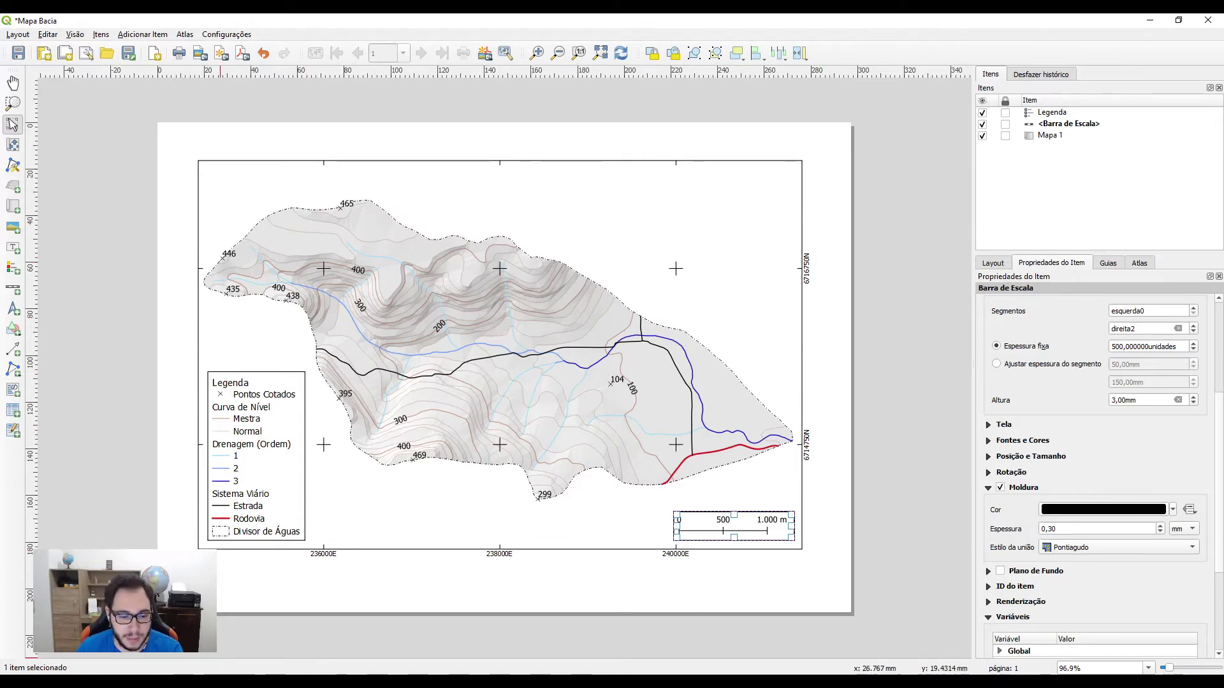
In the main QGIS window, zoom to the Divisor layer and pan across the basin, then return to the Mapa Bacia layout
{"action": "key", "text": "alt+Tab"}
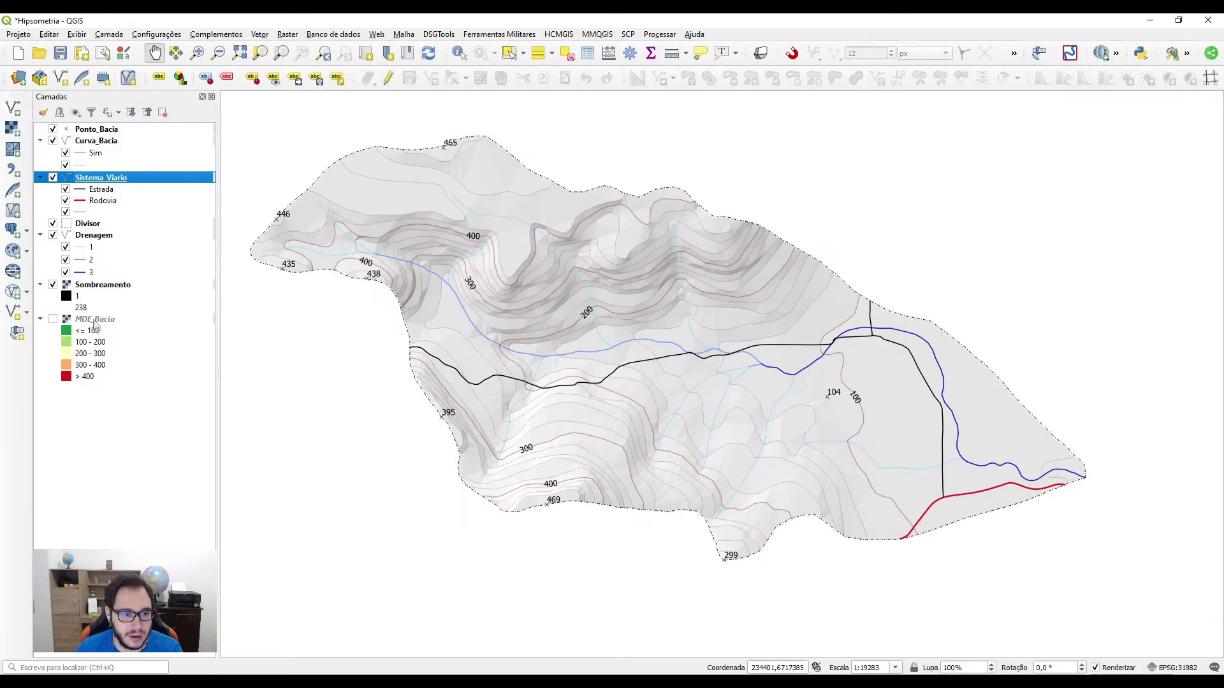
{"action": "right_click", "coordinate": [93, 226]}
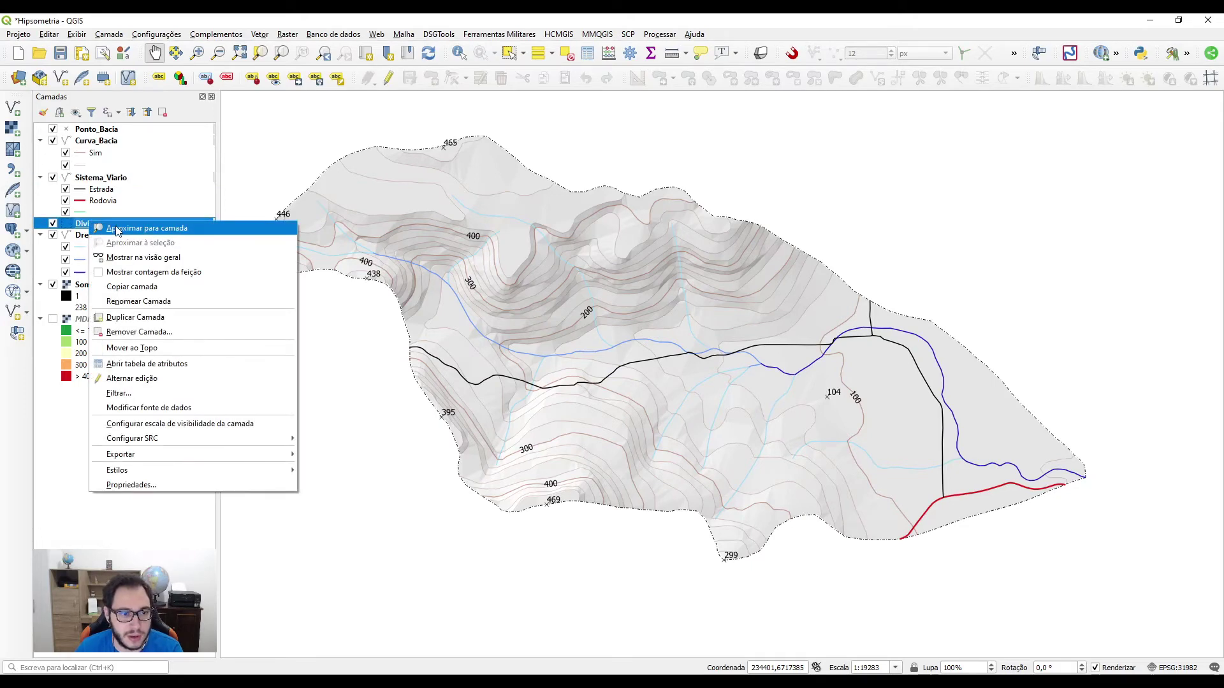
{"action": "left_click", "coordinate": [116, 228]}
{"action": "scroll", "coordinate": [478, 319], "scroll_direction": "up", "scroll_amount": 1}
{"action": "left_click_drag", "start_coordinate": [478, 319], "coordinate": [396, 307]}
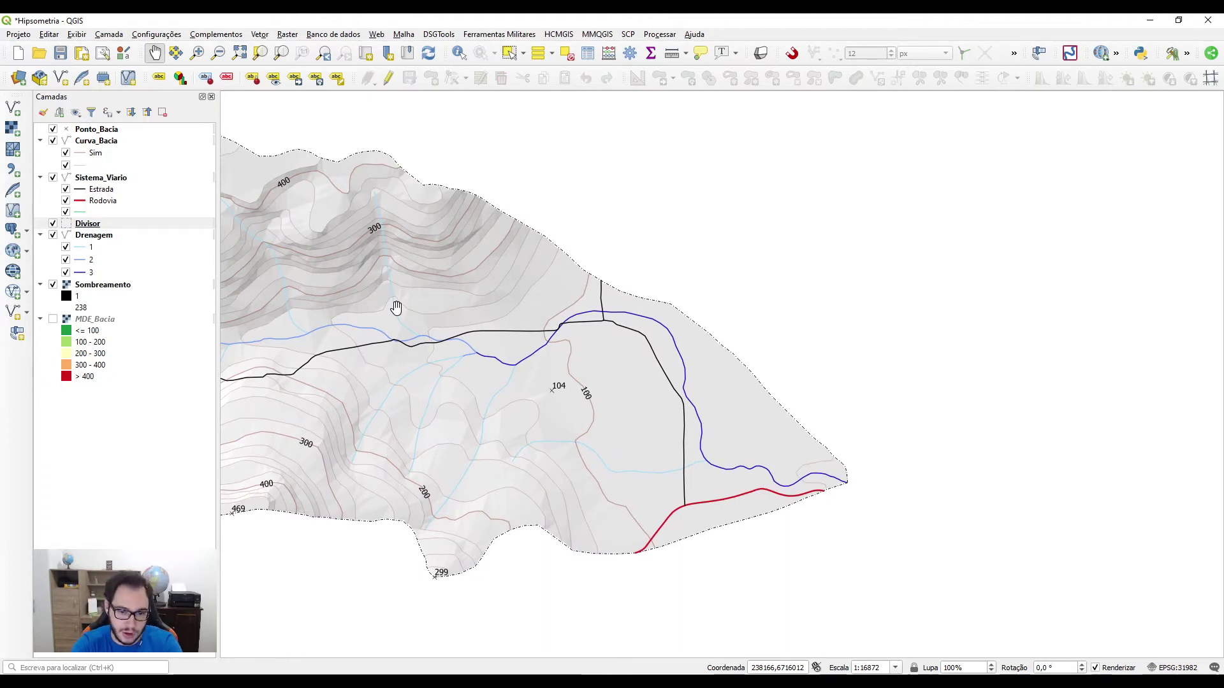
{"action": "key", "text": "alt+Tab"}
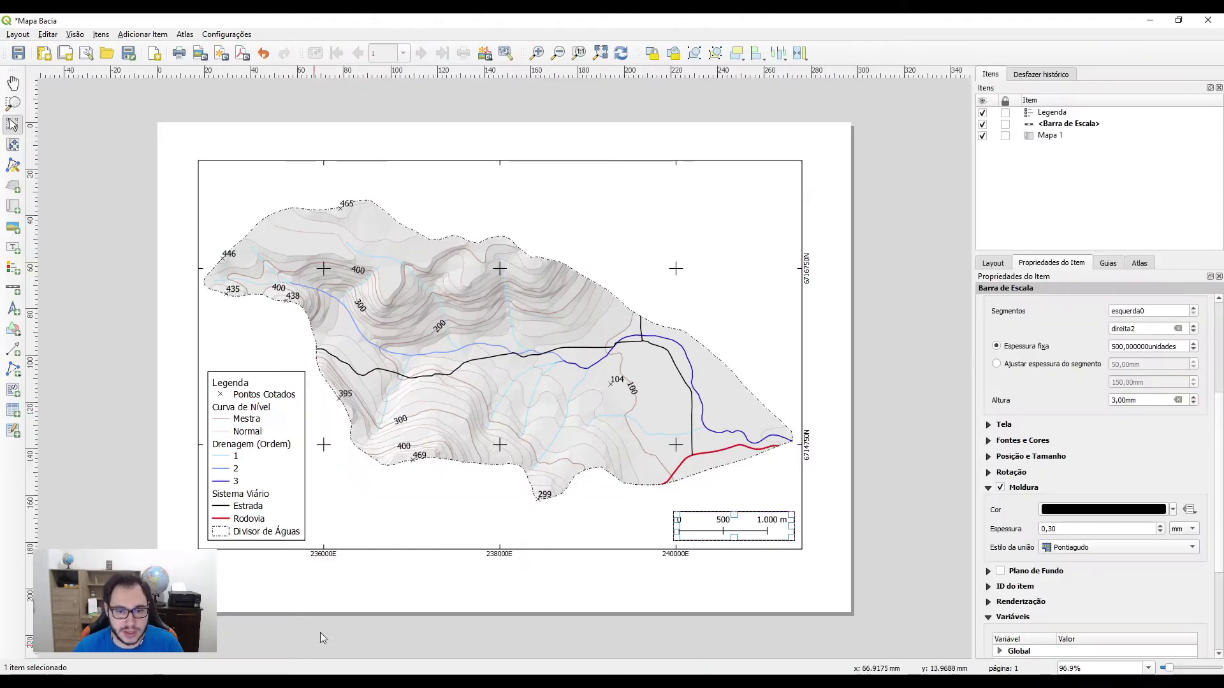
Try moving the whole Mapa 1 item up the page, and undo the move
{"action": "left_click", "coordinate": [423, 307]}
{"action": "left_click_drag", "start_coordinate": [427, 369], "coordinate": [419, 327]}
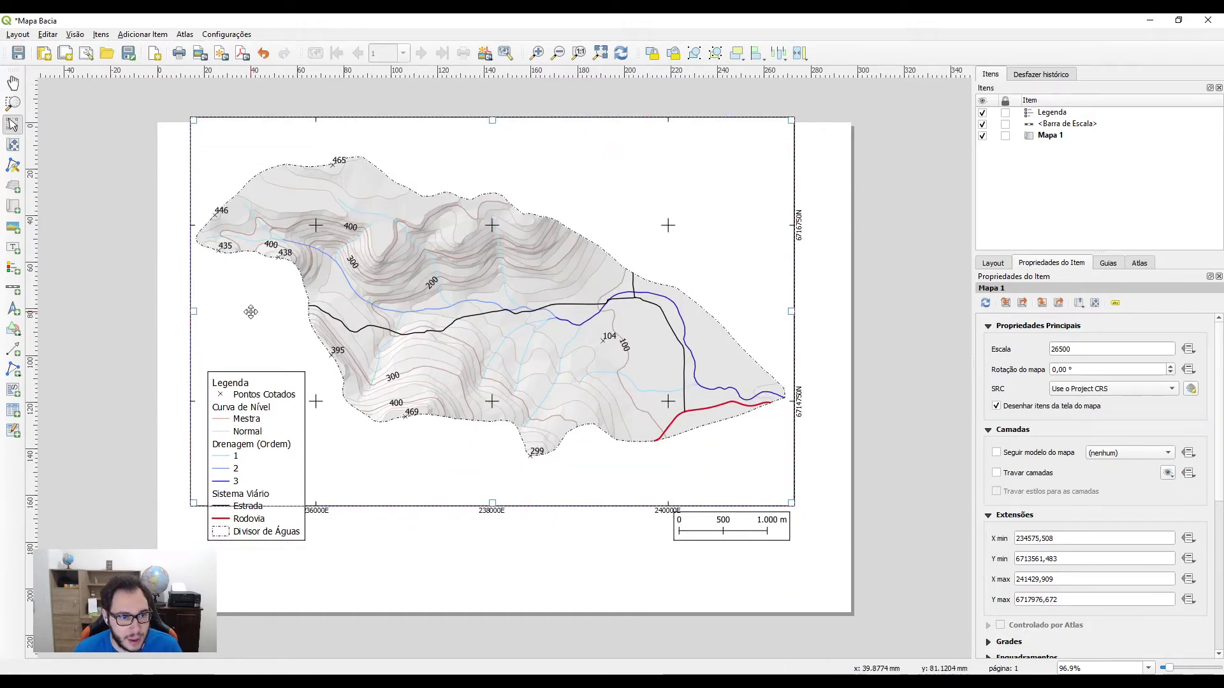
{"action": "key", "text": "ctrl+z"}
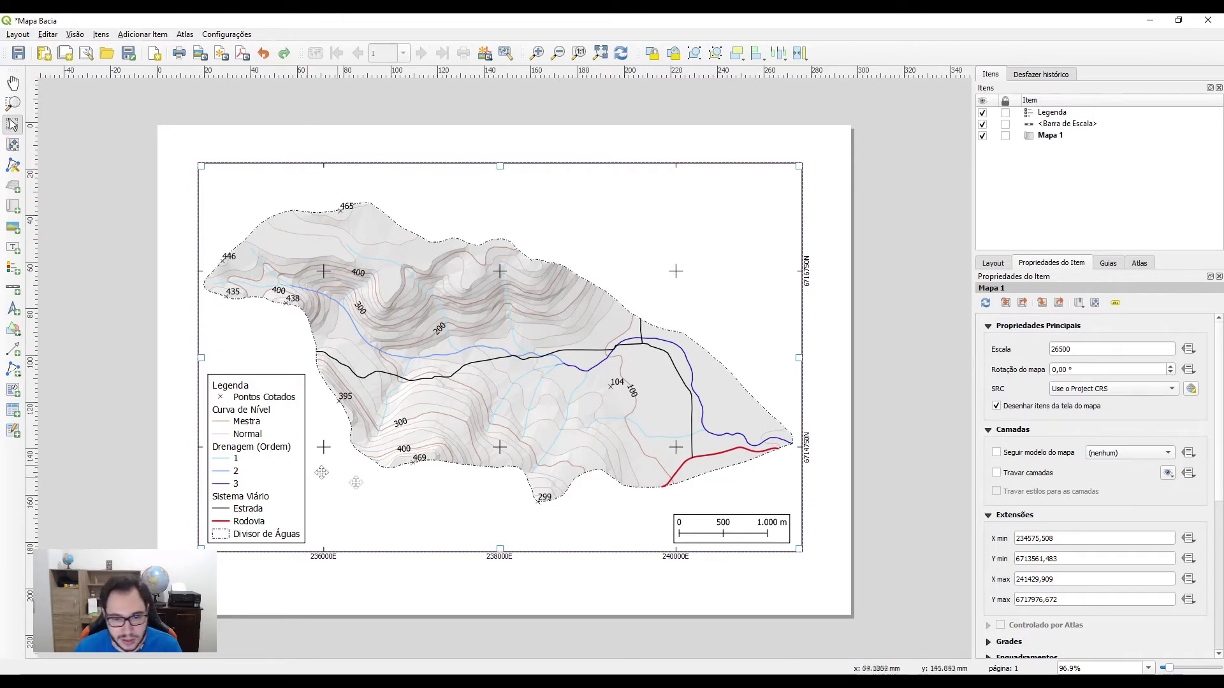
Shift the content inside the Mapa 1 frame, change its scale to 27825 and back to 26500, and recentre the basin
{"action": "left_click", "coordinate": [12, 148]}
{"action": "left_click_drag", "start_coordinate": [519, 352], "coordinate": [409, 336]}
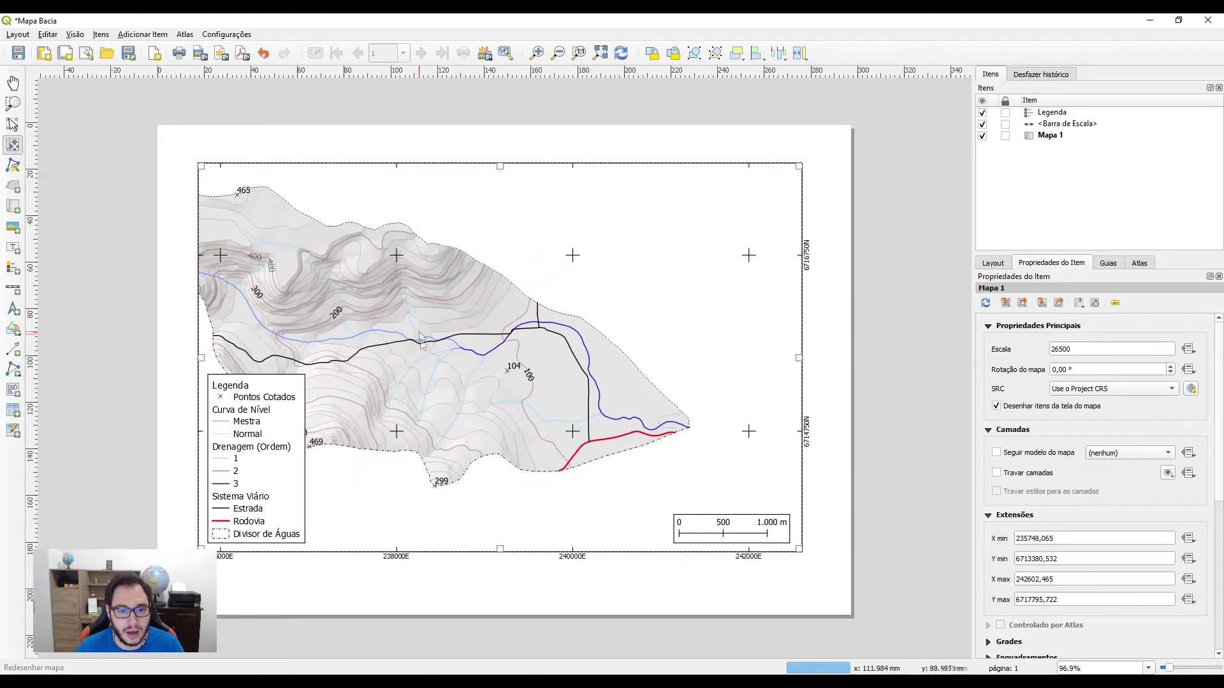
{"action": "left_click_drag", "start_coordinate": [456, 406], "coordinate": [337, 290]}
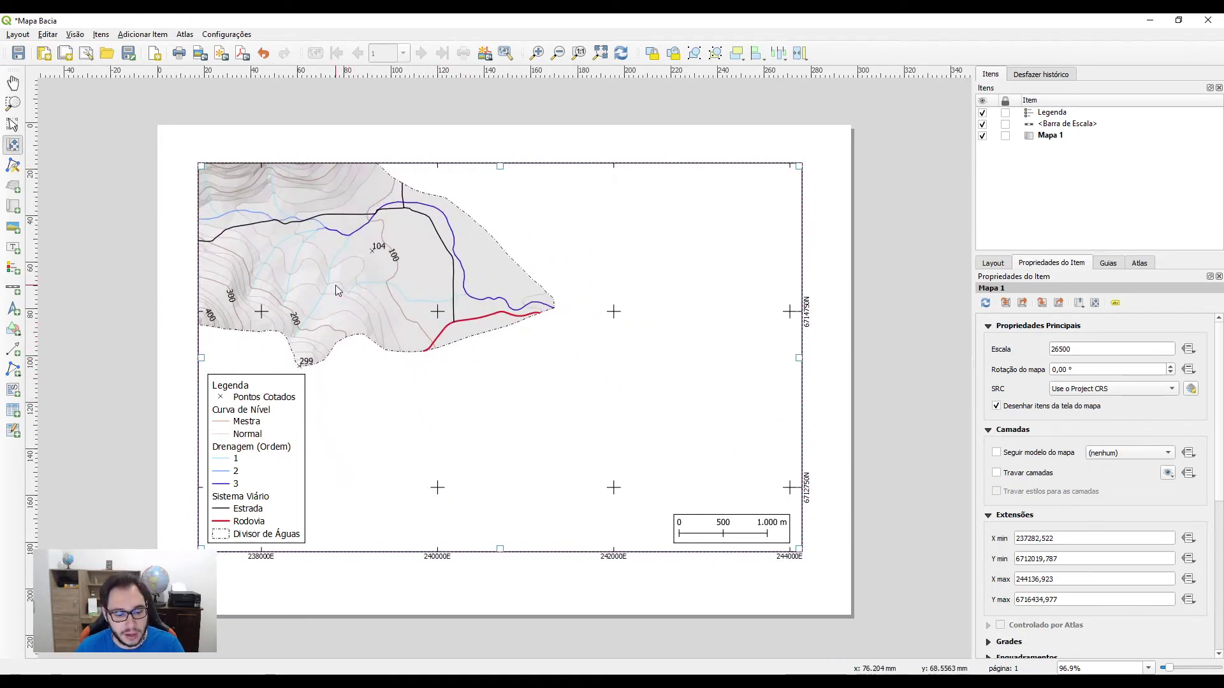
{"action": "scroll", "coordinate": [338, 290], "scroll_direction": "down", "scroll_amount": 1}
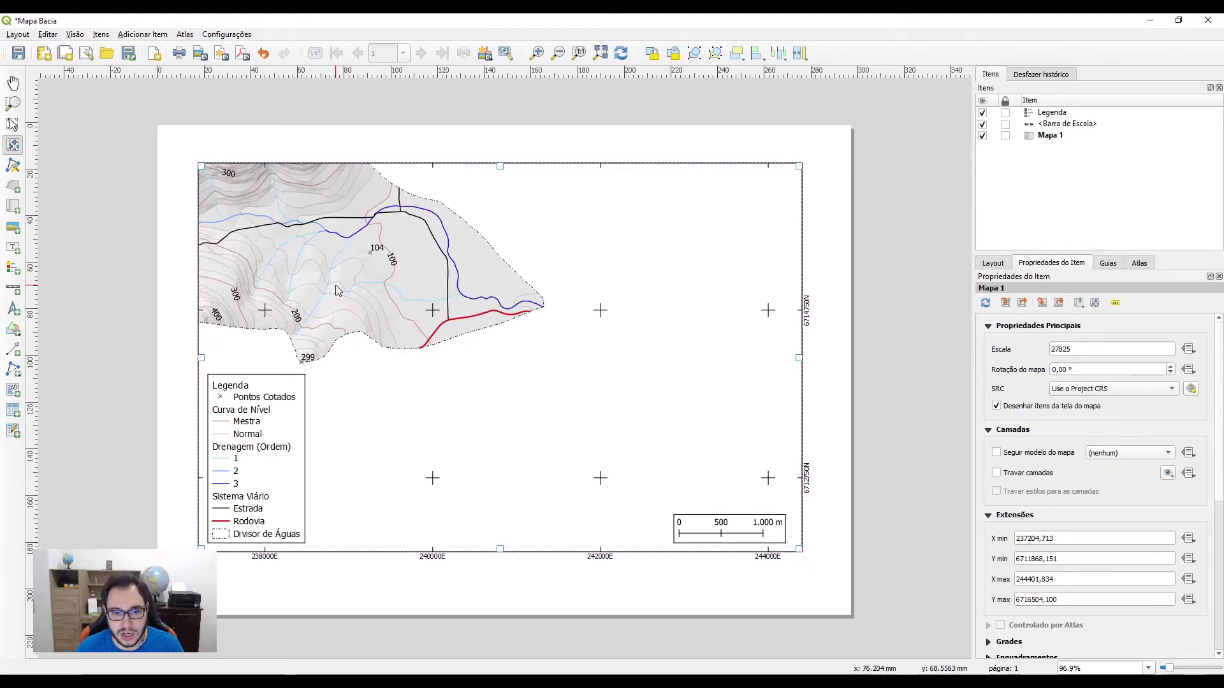
{"action": "scroll", "coordinate": [337, 290], "scroll_direction": "up", "scroll_amount": 1}
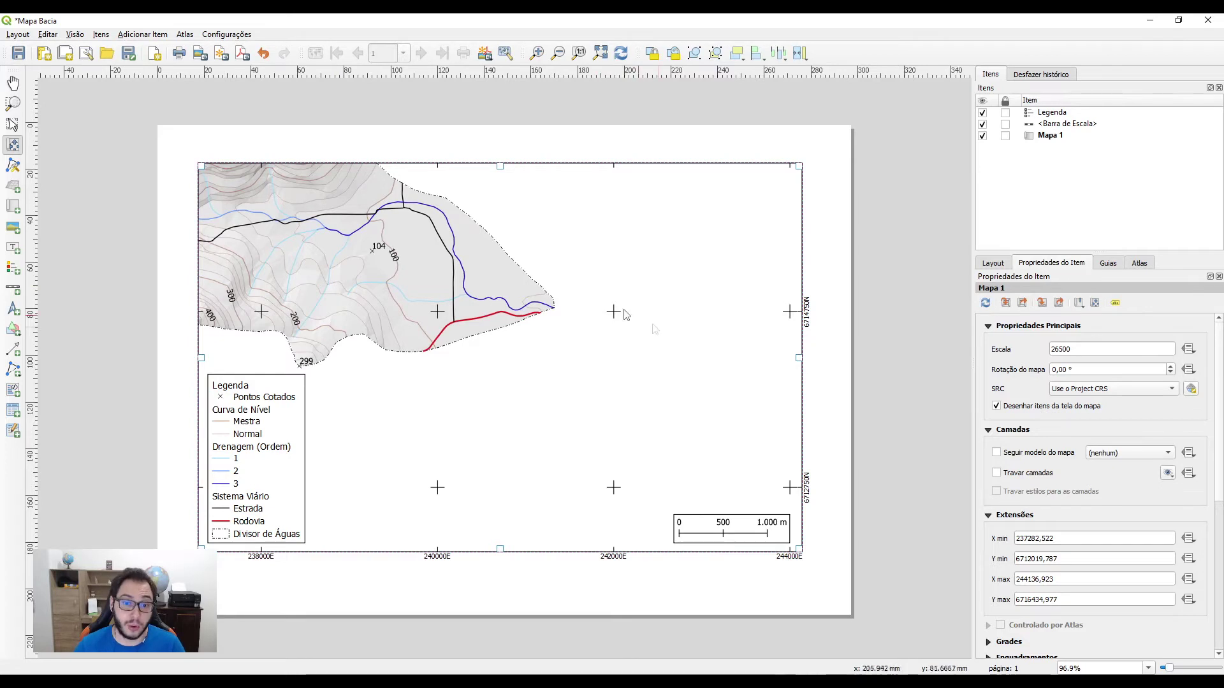
{"action": "left_click_drag", "start_coordinate": [411, 317], "coordinate": [609, 430]}
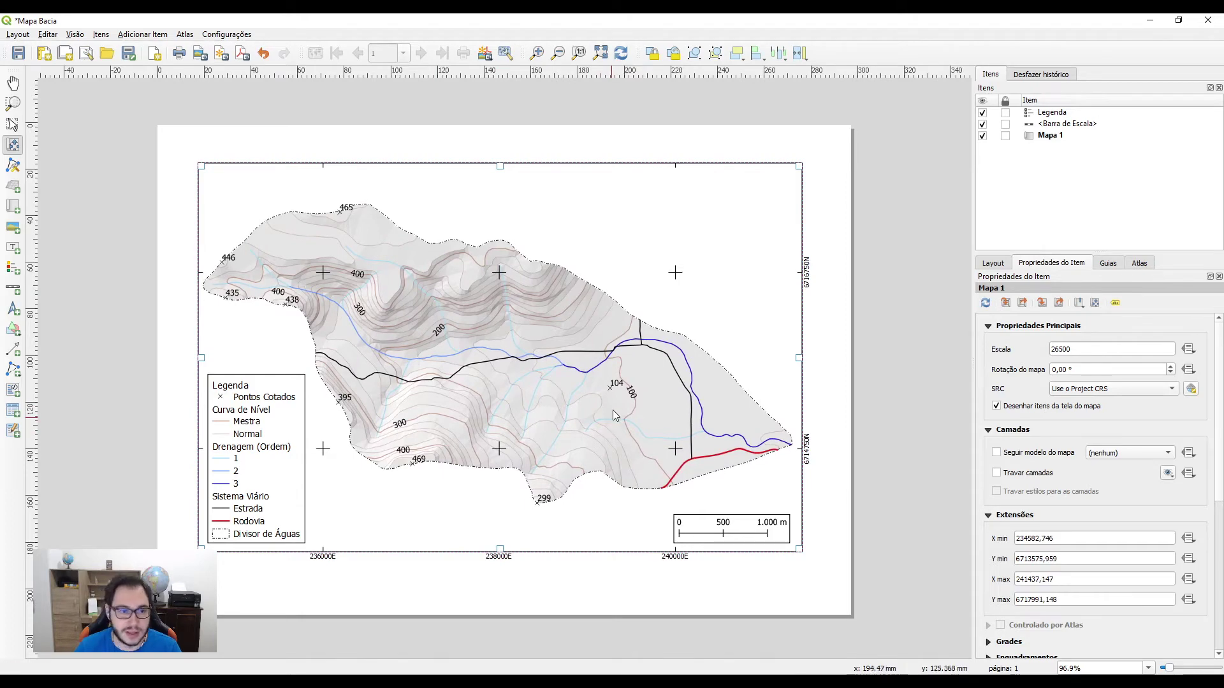
{"action": "left_click", "coordinate": [12, 124]}
{"action": "left_click", "coordinate": [255, 414]}
{"action": "left_click", "coordinate": [731, 529]}
{"action": "left_click", "coordinate": [641, 584]}
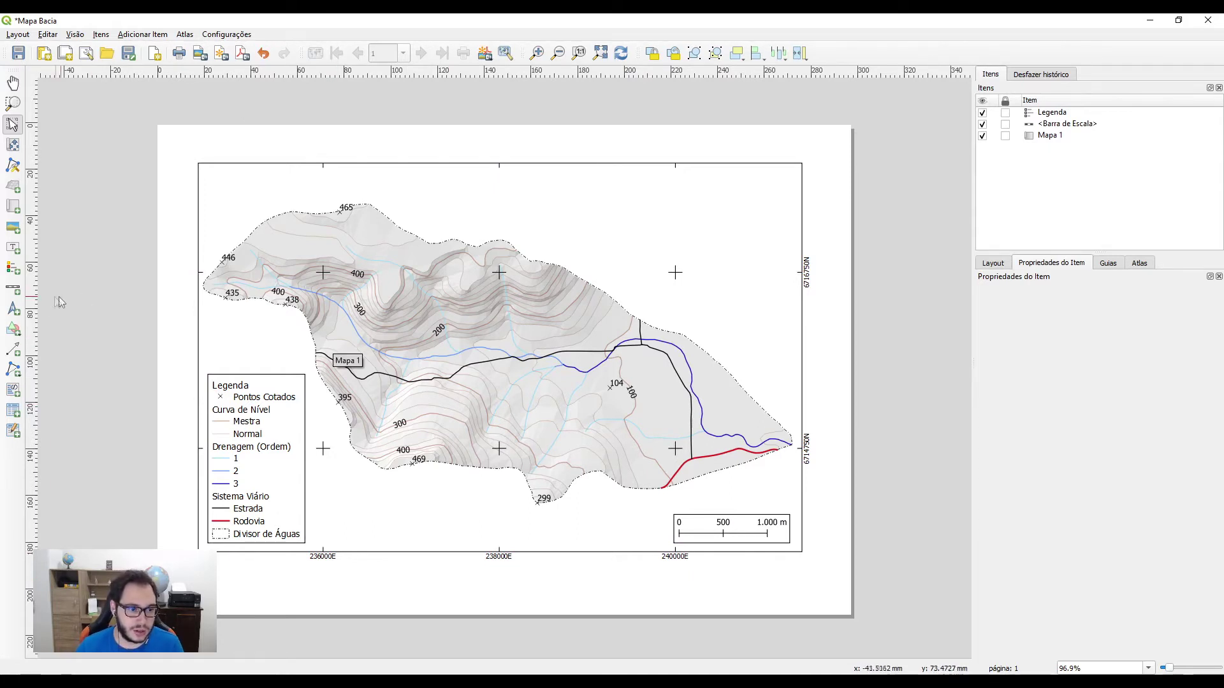
Place a default north arrow in the upper-left corner of the map frame, and delete it
{"action": "left_click", "coordinate": [14, 309]}
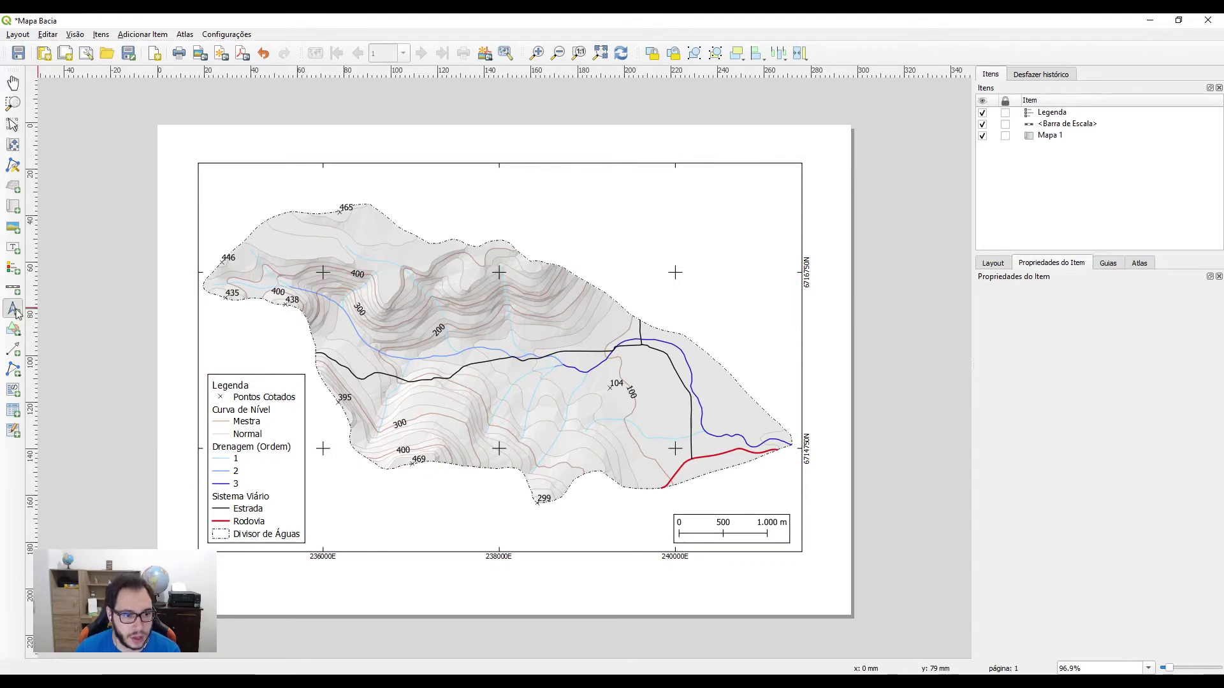
{"action": "left_click_drag", "start_coordinate": [211, 173], "coordinate": [238, 198]}
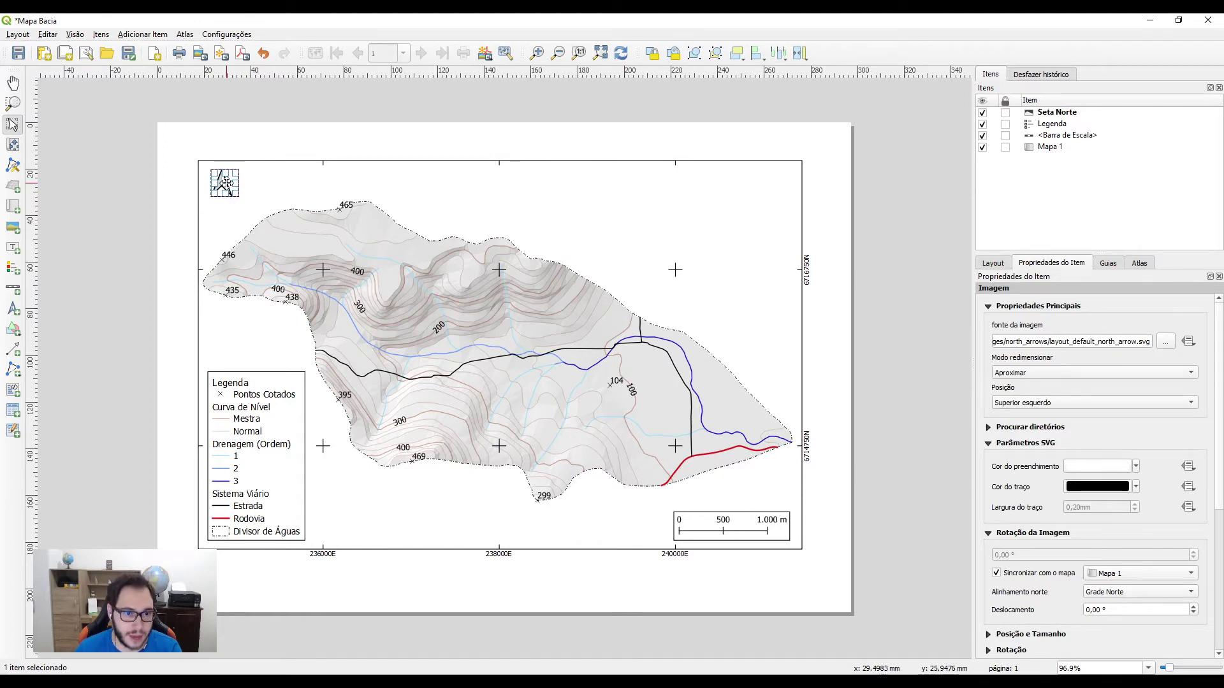
{"action": "key", "text": "Delete"}
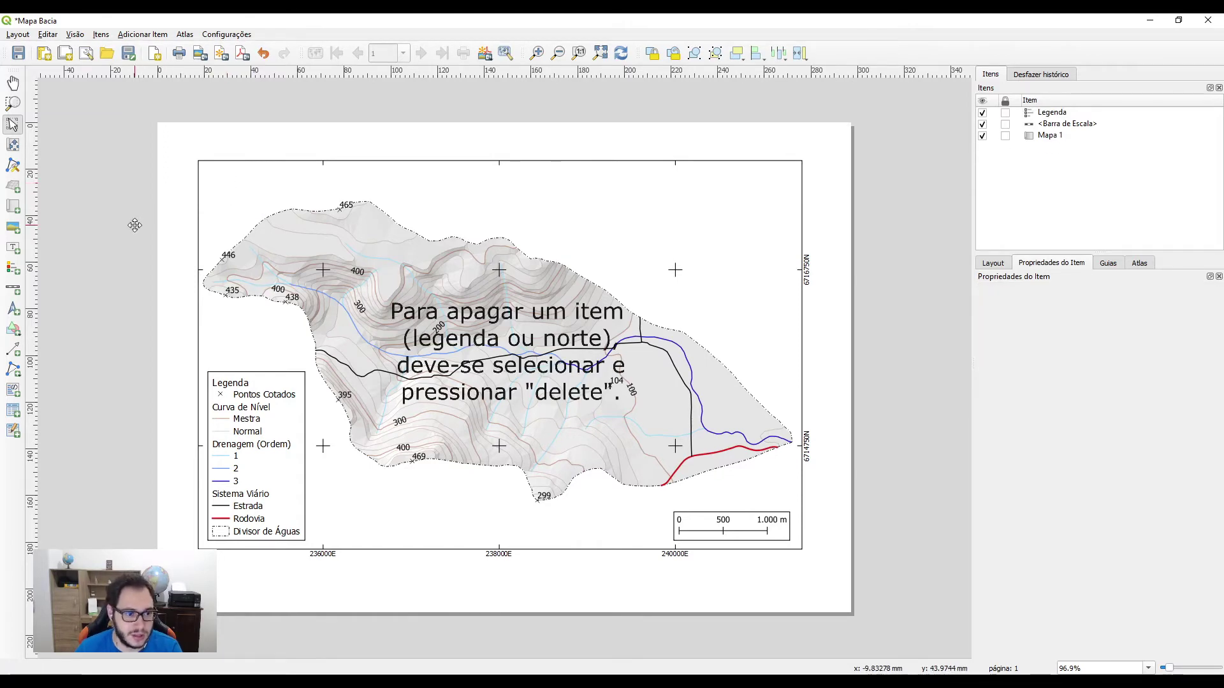
Draw a picture item about 14 × 15 mm inside the upper-left corner of the map frame
{"action": "left_click", "coordinate": [11, 231]}
{"action": "scroll", "coordinate": [204, 178], "scroll_direction": "up", "scroll_amount": 4}
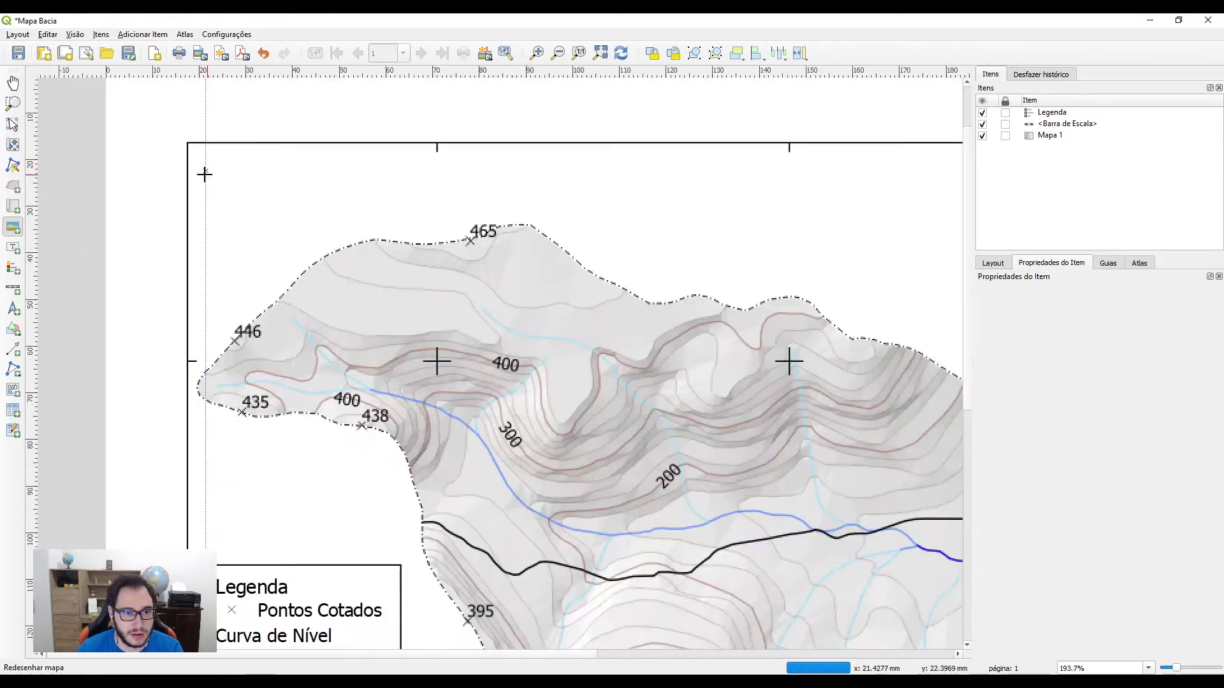
{"action": "left_click_drag", "start_coordinate": [201, 173], "coordinate": [287, 282]}
{"action": "left_click_drag", "start_coordinate": [276, 238], "coordinate": [409, 375]}
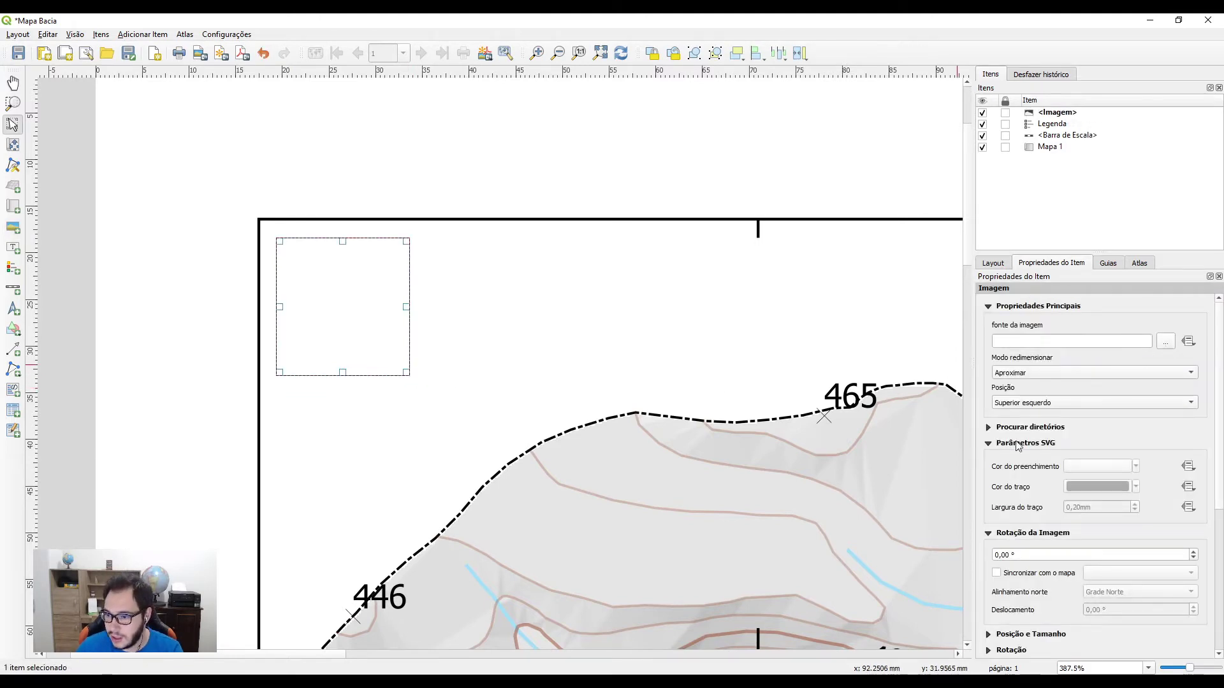
Try several north arrow symbols from the SVG library for the picture, and settle on NorthArrow_02.svg
{"action": "left_click", "coordinate": [990, 428]}
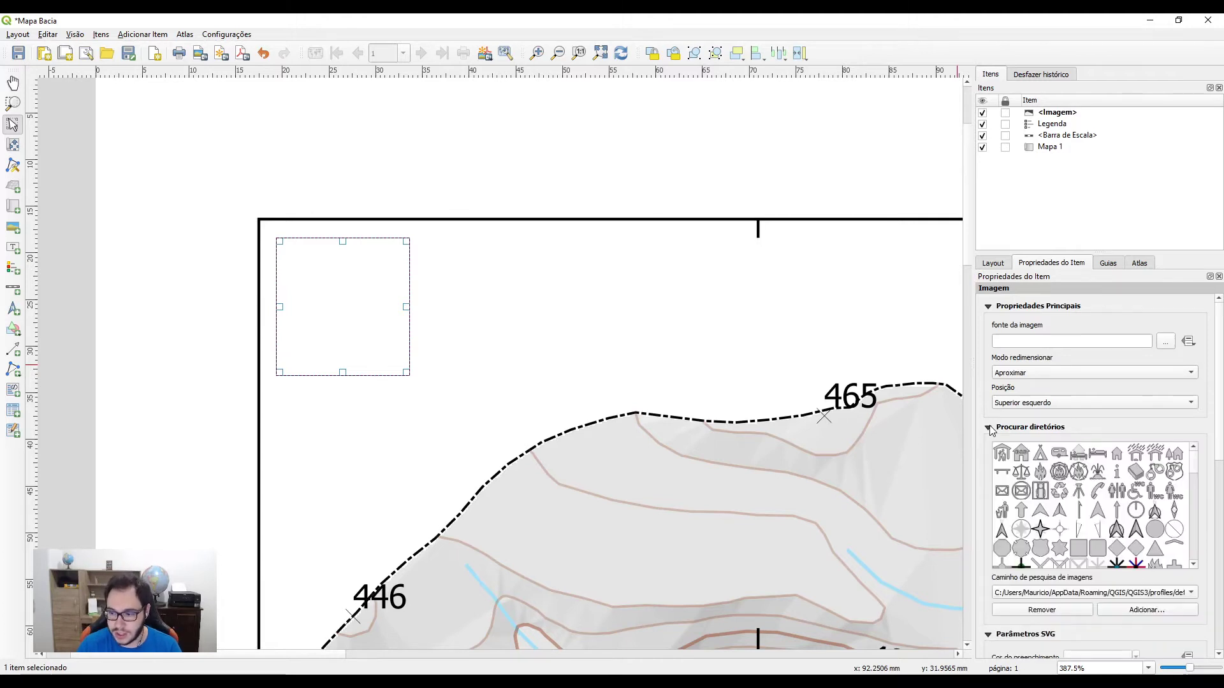
{"action": "left_click", "coordinate": [1155, 512]}
{"action": "left_click", "coordinate": [1001, 532]}
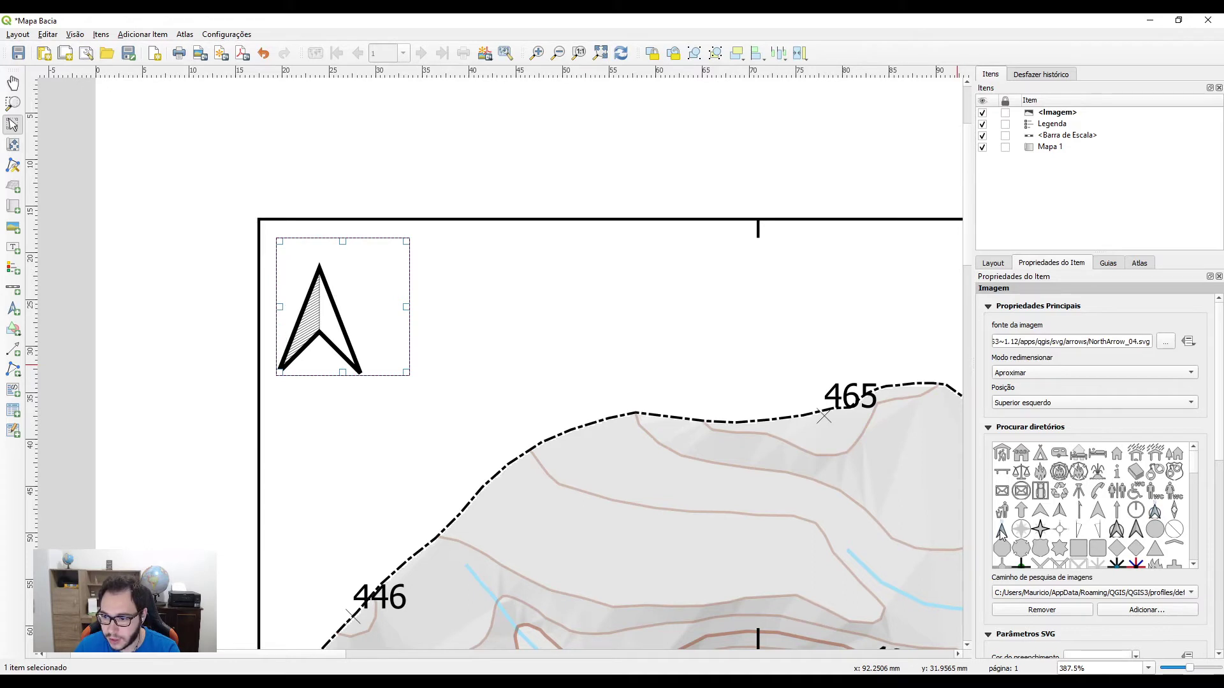
{"action": "left_click", "coordinate": [1021, 531]}
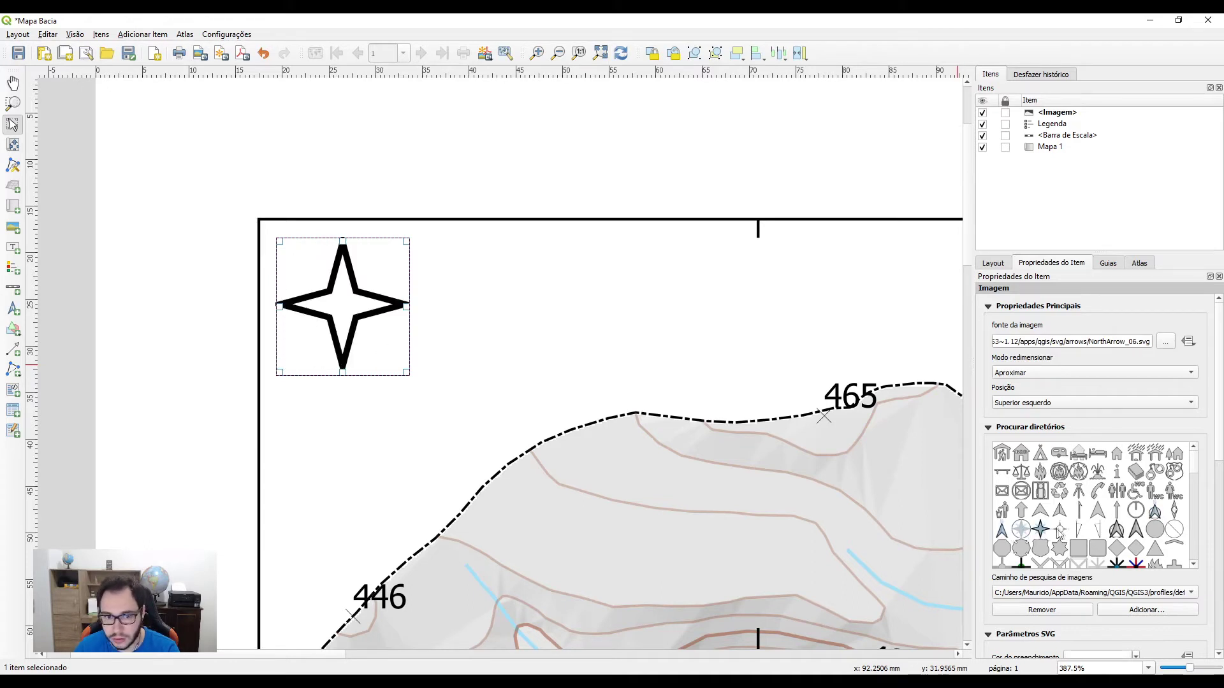
{"action": "left_click", "coordinate": [1060, 530]}
{"action": "left_click", "coordinate": [1151, 515]}
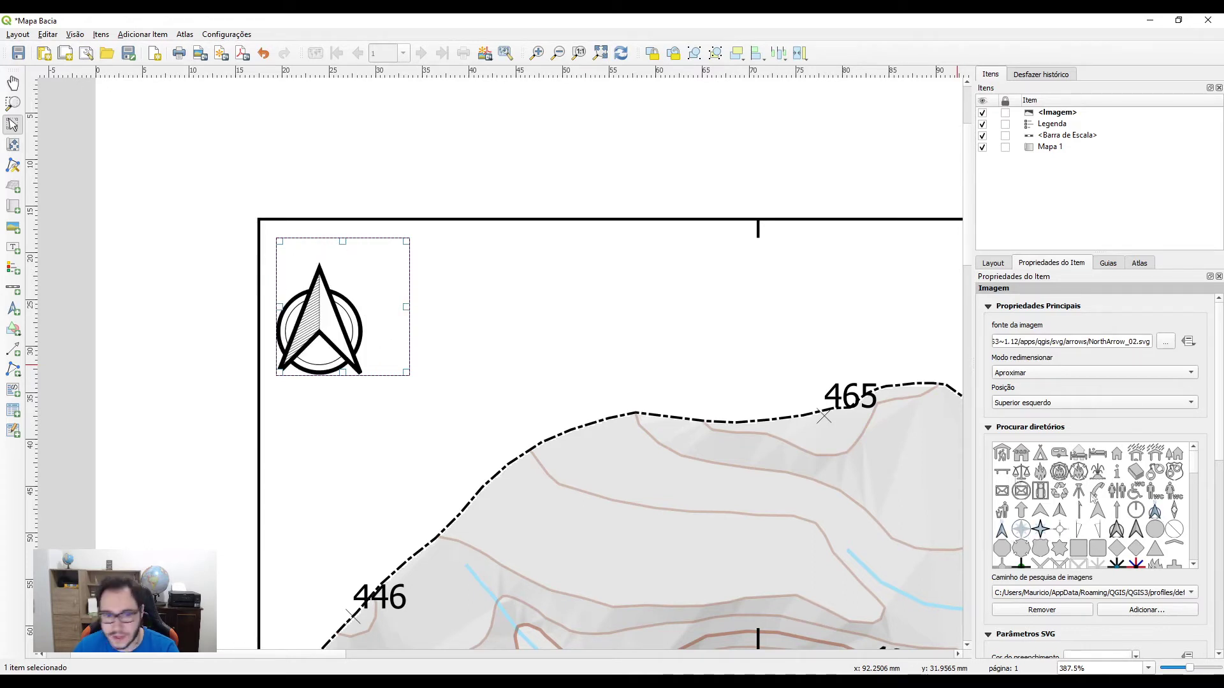
Shrink the north arrow picture and position it neatly in the upper-left corner of the map frame
{"action": "left_click_drag", "start_coordinate": [407, 372], "coordinate": [350, 348]}
{"action": "scroll", "coordinate": [351, 348], "scroll_direction": "down", "scroll_amount": 1}
{"action": "scroll", "coordinate": [350, 348], "scroll_direction": "down", "scroll_amount": 2}
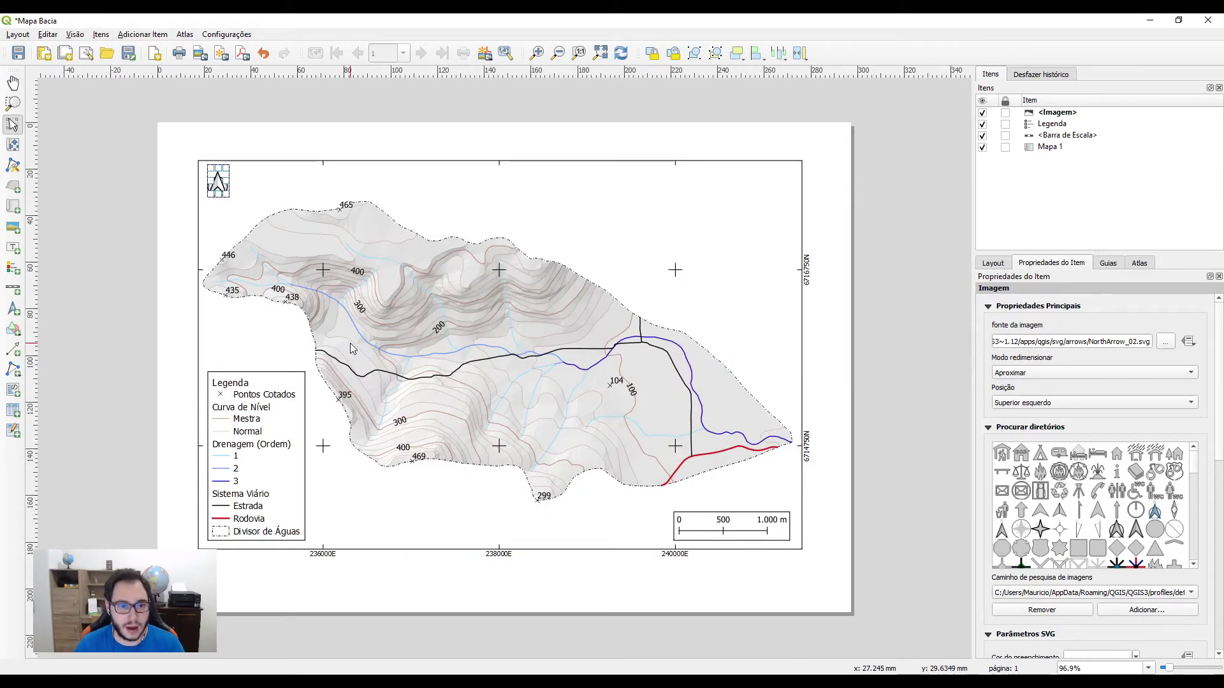
{"action": "scroll", "coordinate": [191, 185], "scroll_direction": "up", "scroll_amount": 4}
{"action": "left_click_drag", "start_coordinate": [354, 346], "coordinate": [308, 288]}
{"action": "left_click", "coordinate": [262, 239]}
{"action": "left_click_drag", "start_coordinate": [261, 239], "coordinate": [243, 250]}
{"action": "scroll", "coordinate": [242, 255], "scroll_direction": "down", "scroll_amount": 2}
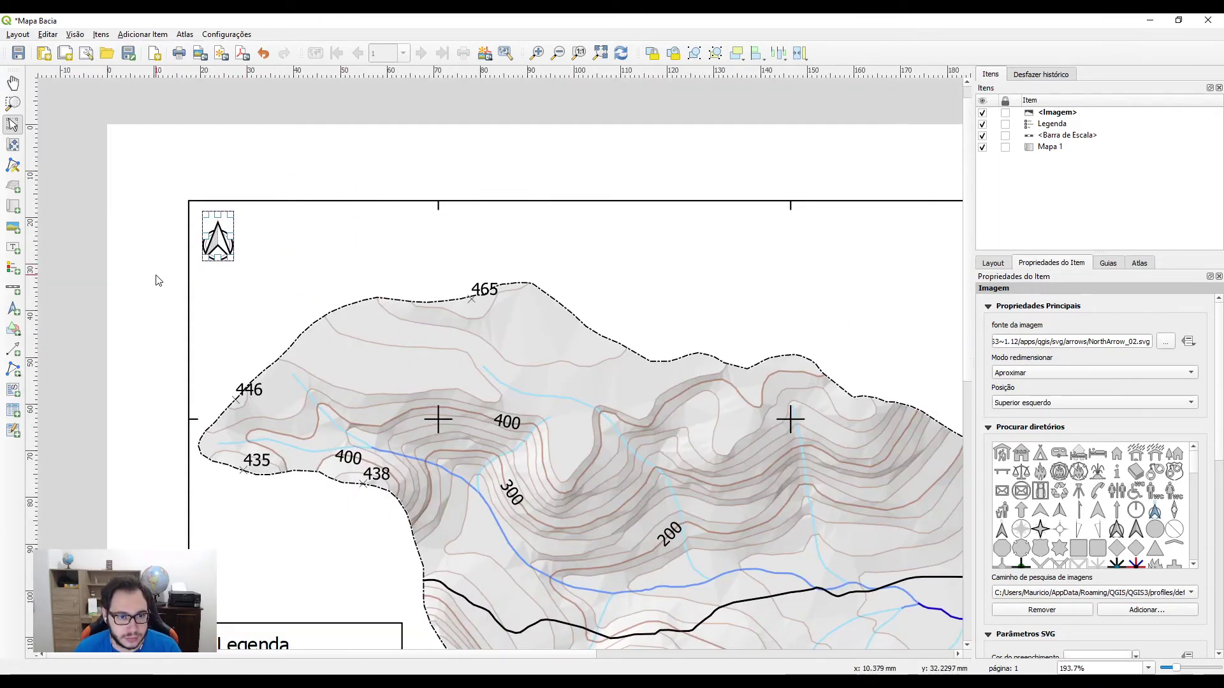
{"action": "scroll", "coordinate": [159, 282], "scroll_direction": "down", "scroll_amount": 1}
{"action": "scroll", "coordinate": [534, 338], "scroll_direction": "down", "scroll_amount": 2}
{"action": "scroll", "coordinate": [533, 337], "scroll_direction": "up", "scroll_amount": 2}
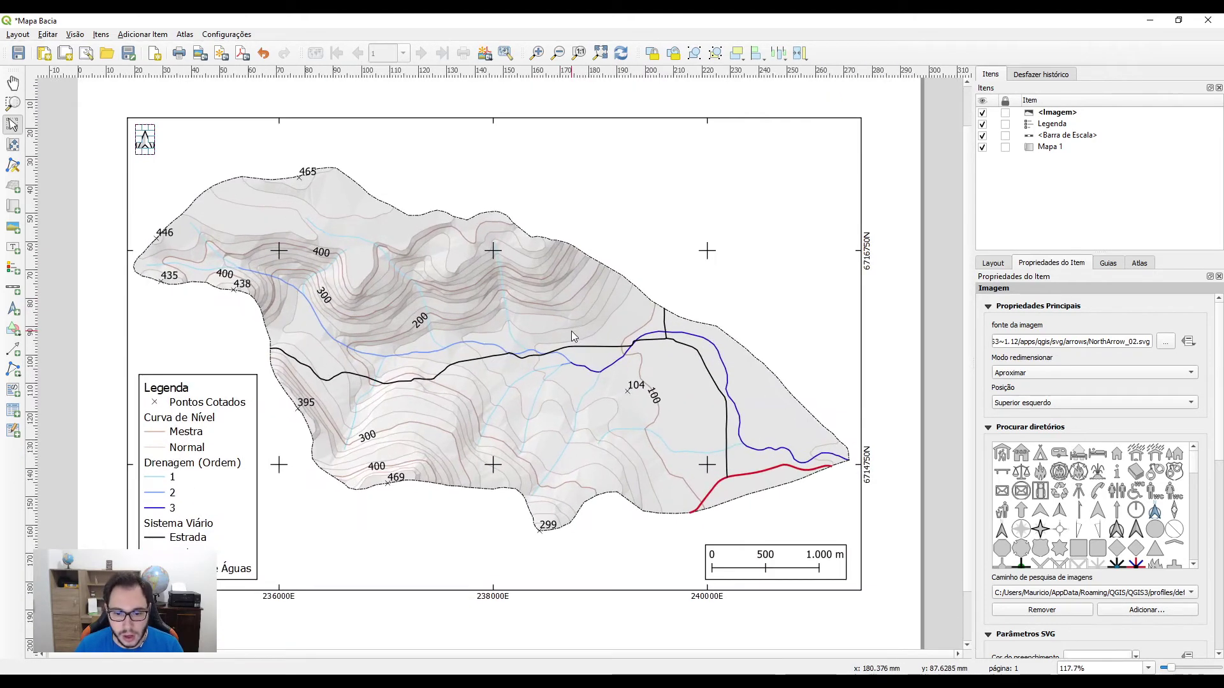
{"action": "left_click", "coordinate": [528, 647]}
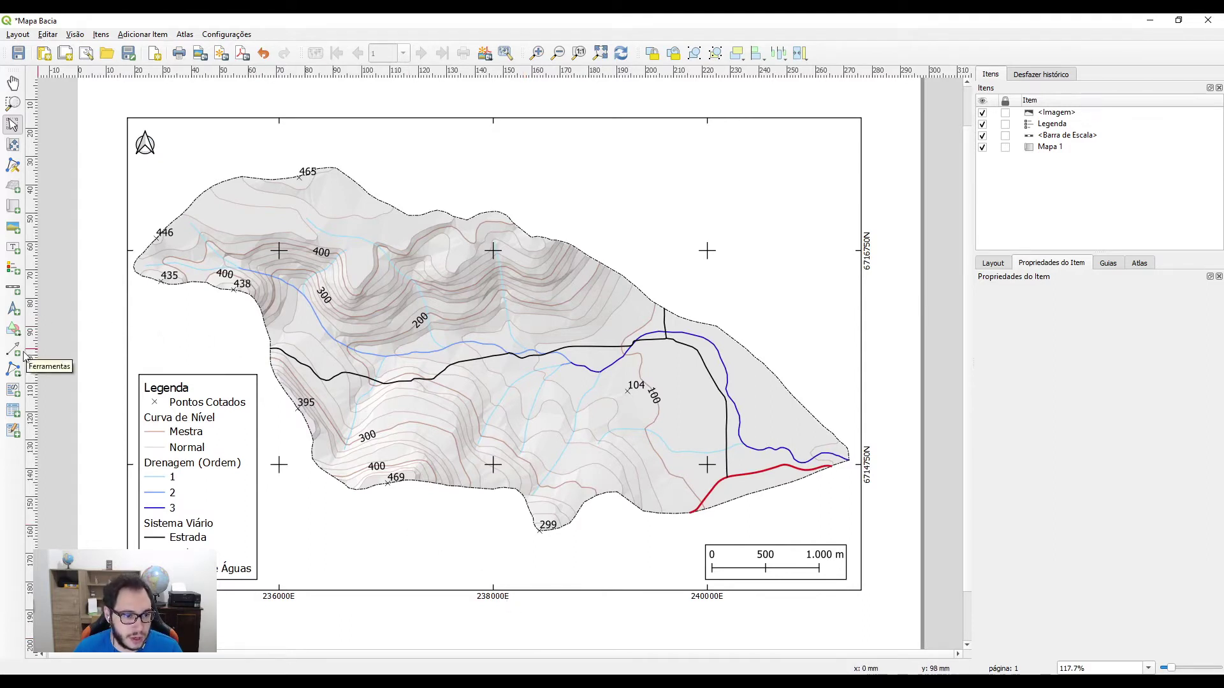
Add a label spanning the map's width above its frame, reading "MAPA BASE DA BACIA HIDROGRÁFICA DO ARROIO DO MEIO"
{"action": "left_click", "coordinate": [15, 251]}
{"action": "left_click_drag", "start_coordinate": [128, 91], "coordinate": [859, 112]}
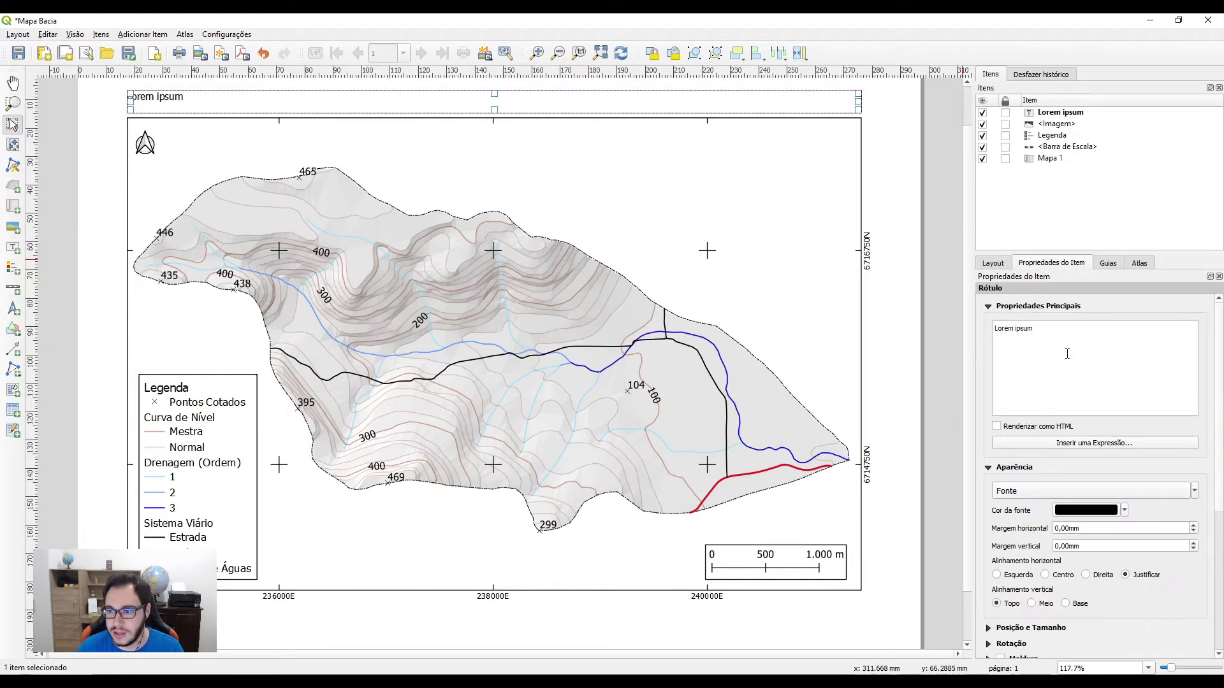
{"action": "key", "text": "ctrl+a"}
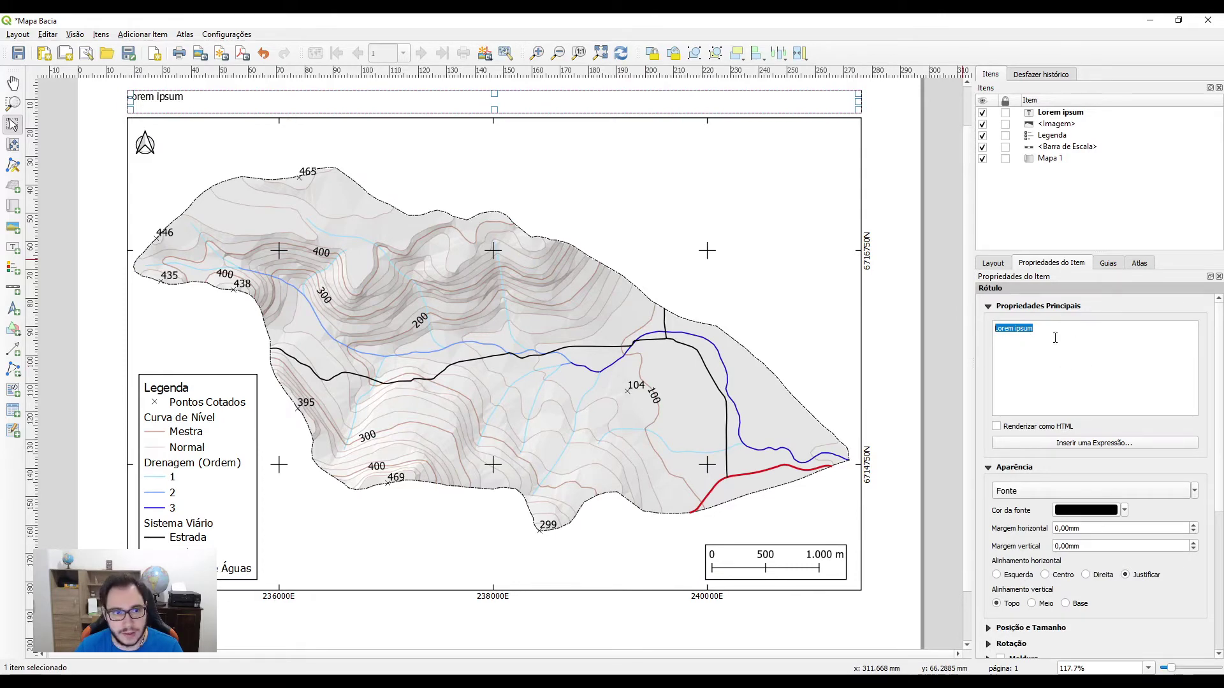
{"action": "type", "text": "MAPA BASE DA BACIA HIDROGRÁFICA DO AOR"}
{"action": "key", "text": "BackSpace"}
{"action": "key", "text": "BackSpace"}
{"action": "type", "text": "RROIO DO MEIO"}
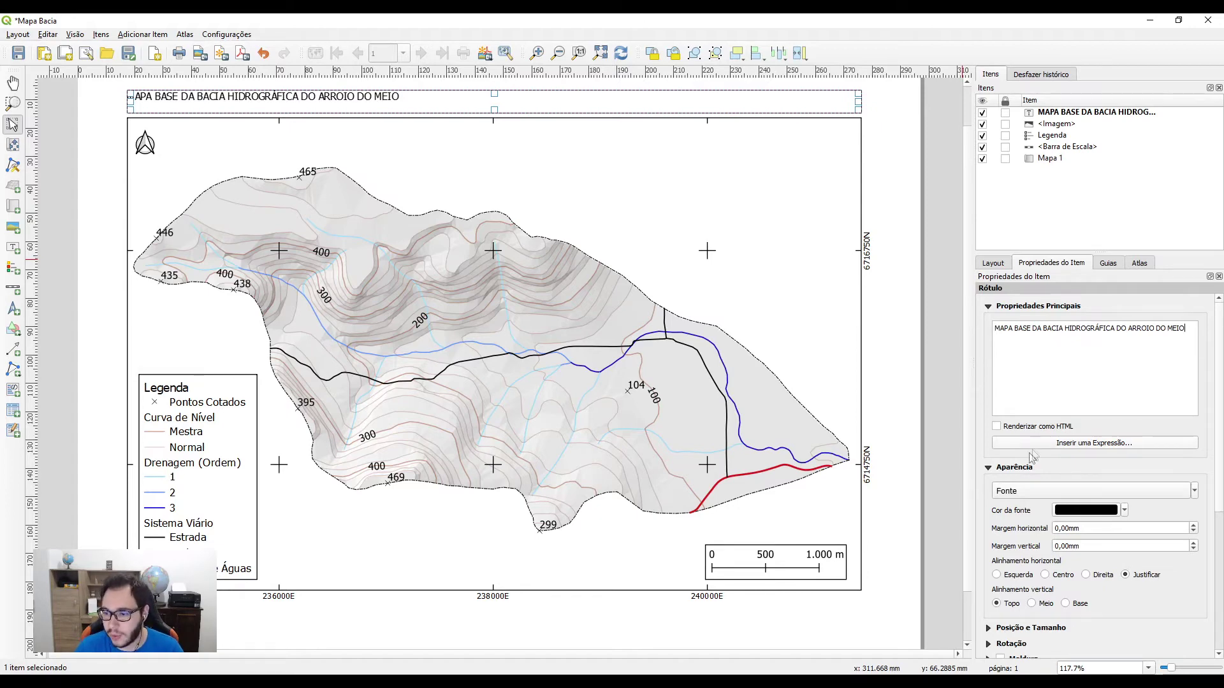
Set the title font size to 14, centre it horizontally and vertically, and shift the label slightly down towards the map frame
{"action": "left_click", "coordinate": [1021, 491]}
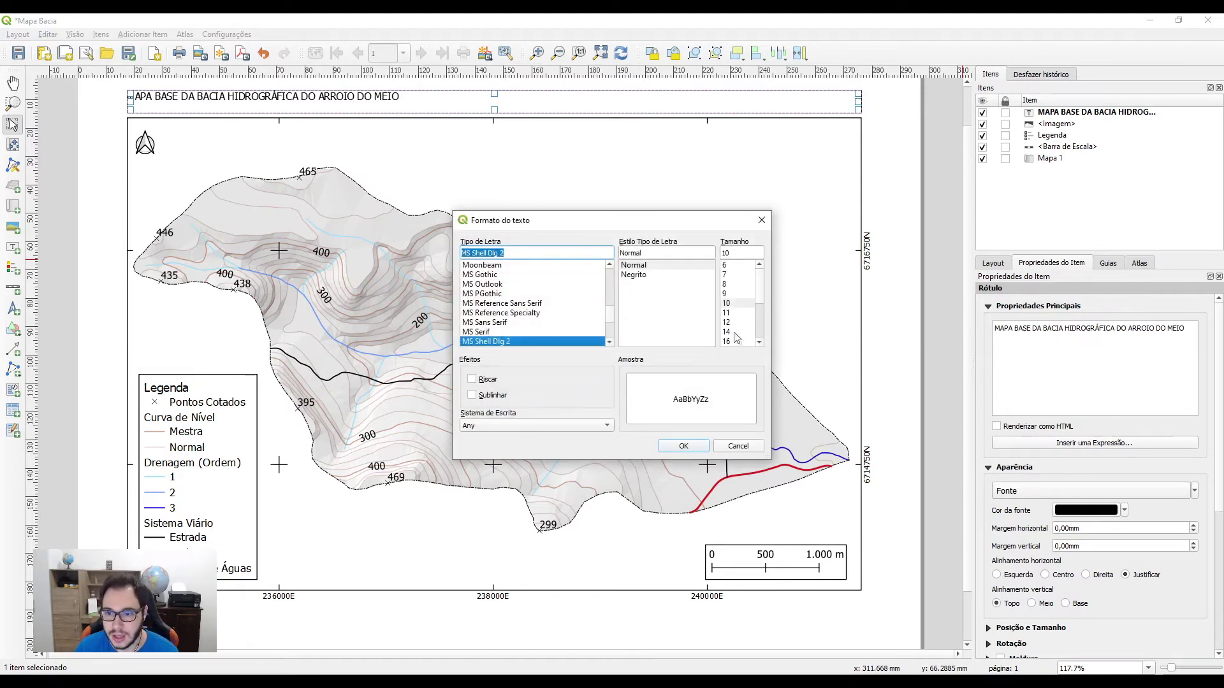
{"action": "left_click", "coordinate": [728, 332]}
{"action": "left_click", "coordinate": [684, 447]}
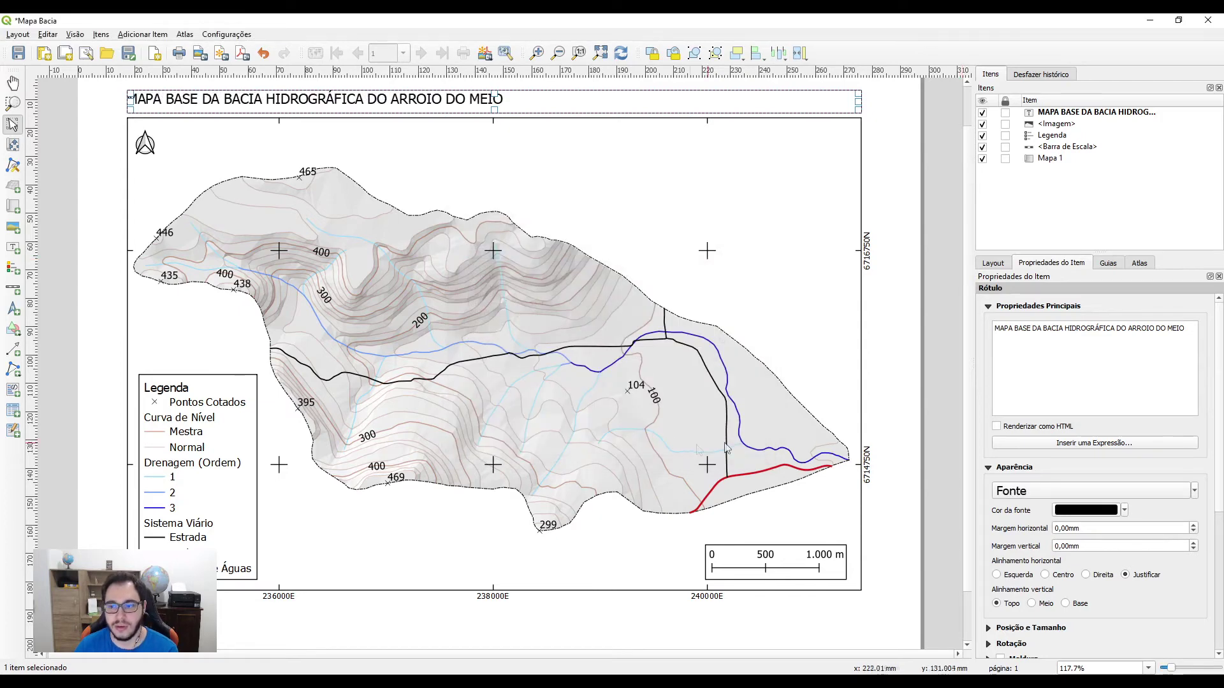
{"action": "left_click", "coordinate": [1046, 576]}
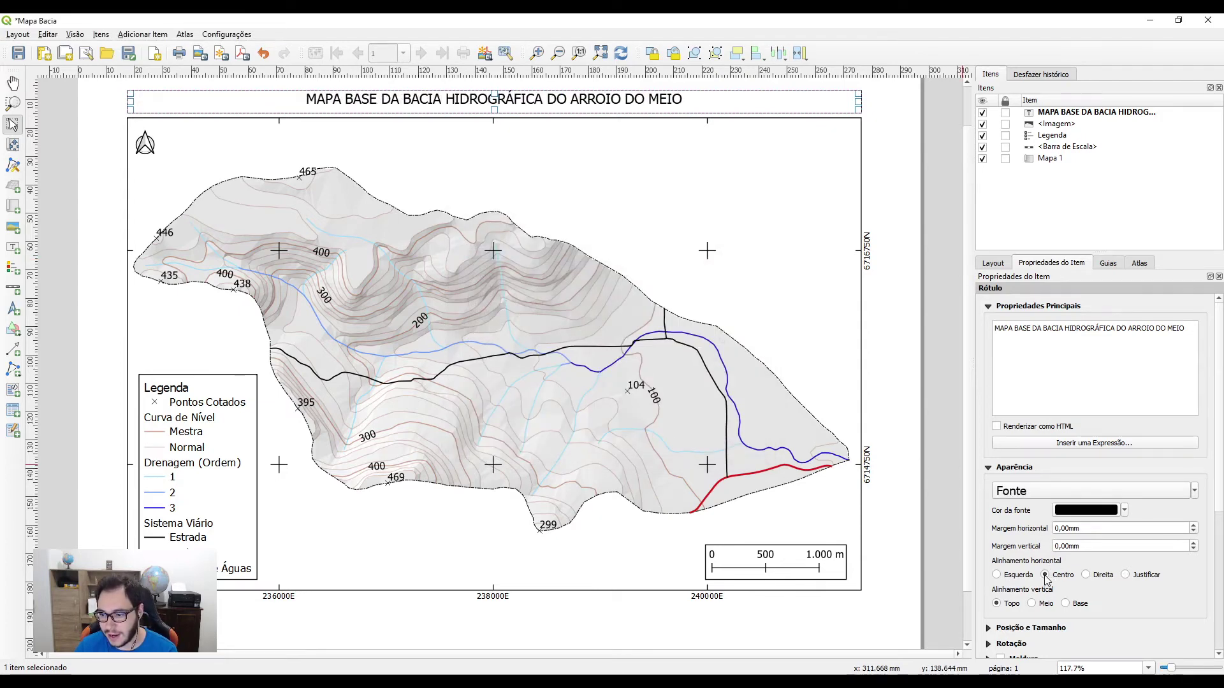
{"action": "left_click", "coordinate": [1032, 603]}
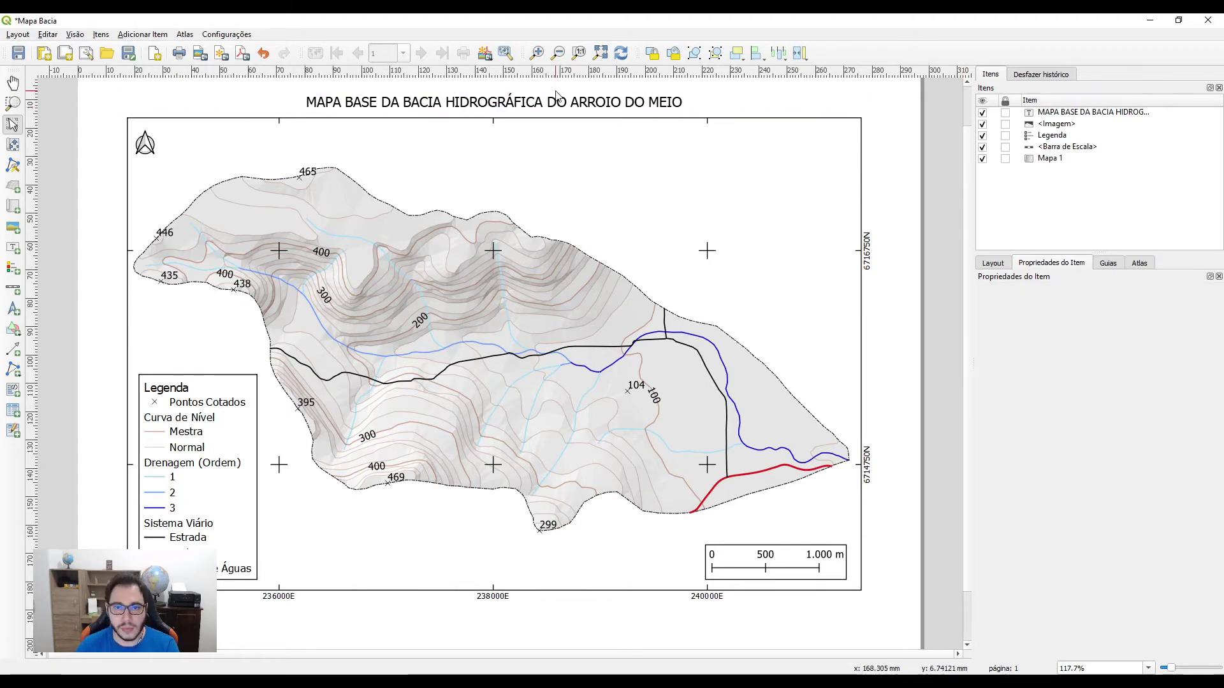
{"action": "left_click_drag", "start_coordinate": [530, 98], "coordinate": [531, 101]}
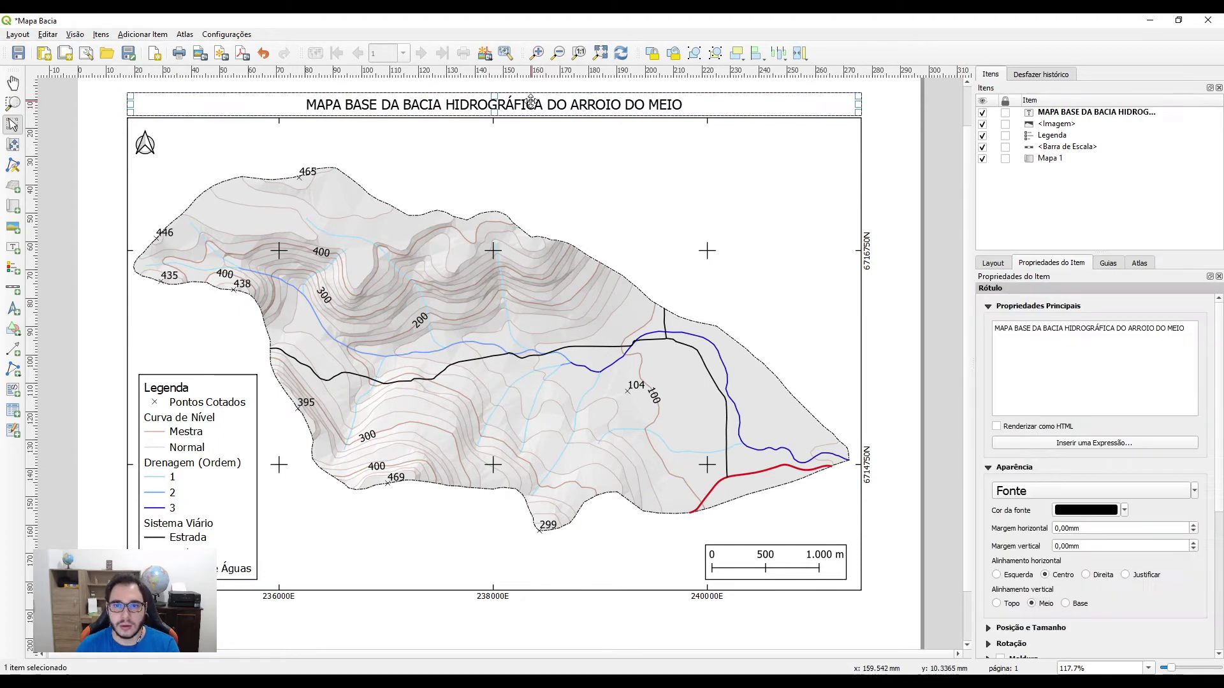
{"action": "left_click", "coordinate": [904, 293]}
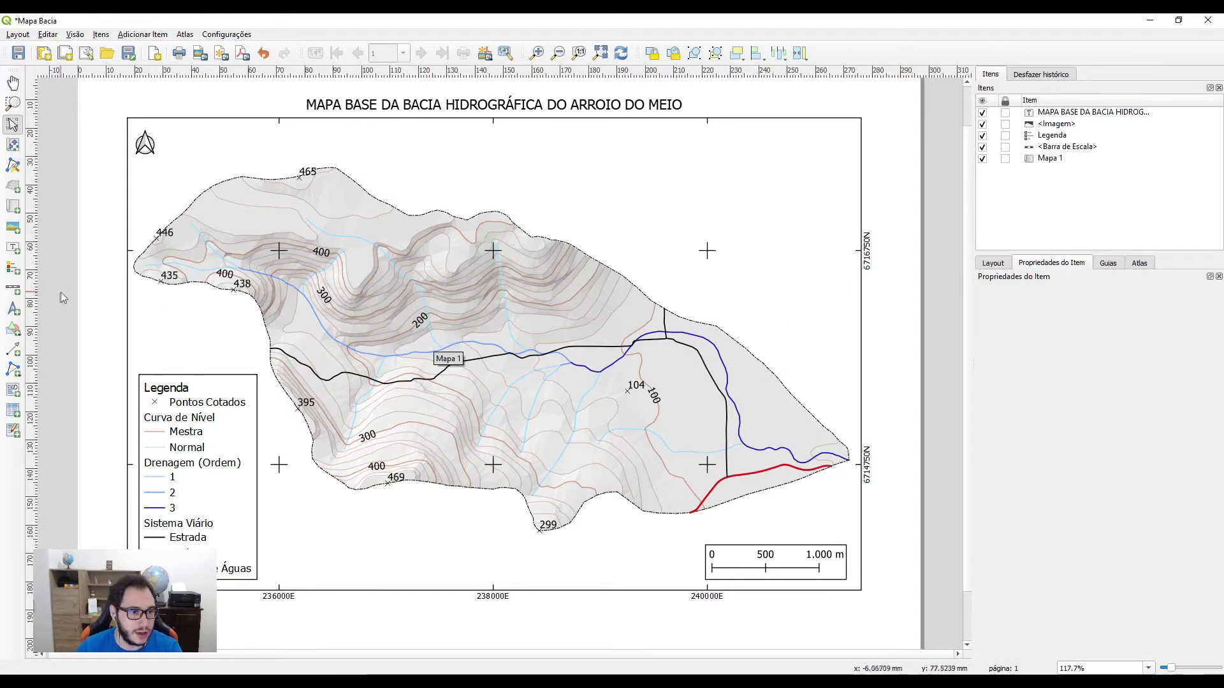
Add a label beside the legend with the lines "SRC: SIRGAS 2000/ UTM 22" and "Fonte dos Dados:"
{"action": "left_click", "coordinate": [13, 250]}
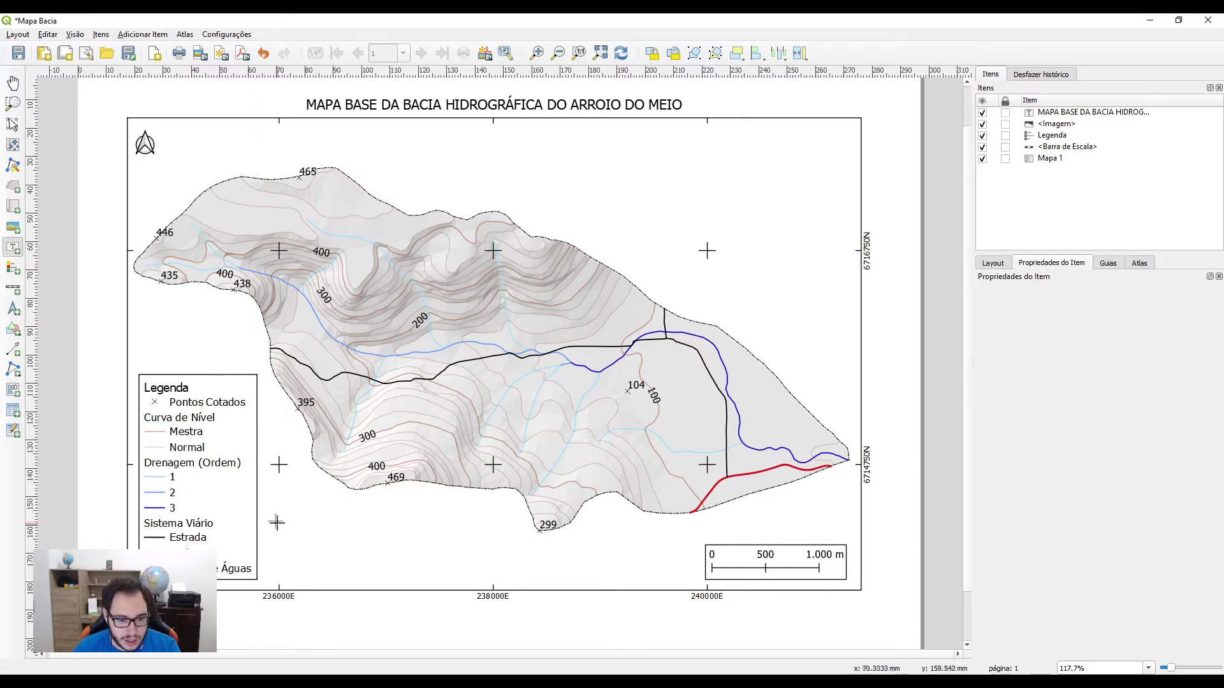
{"action": "left_click_drag", "start_coordinate": [262, 507], "coordinate": [395, 580]}
{"action": "left_click_drag", "start_coordinate": [1034, 328], "coordinate": [982, 328]}
{"action": "type", "text": "s"}
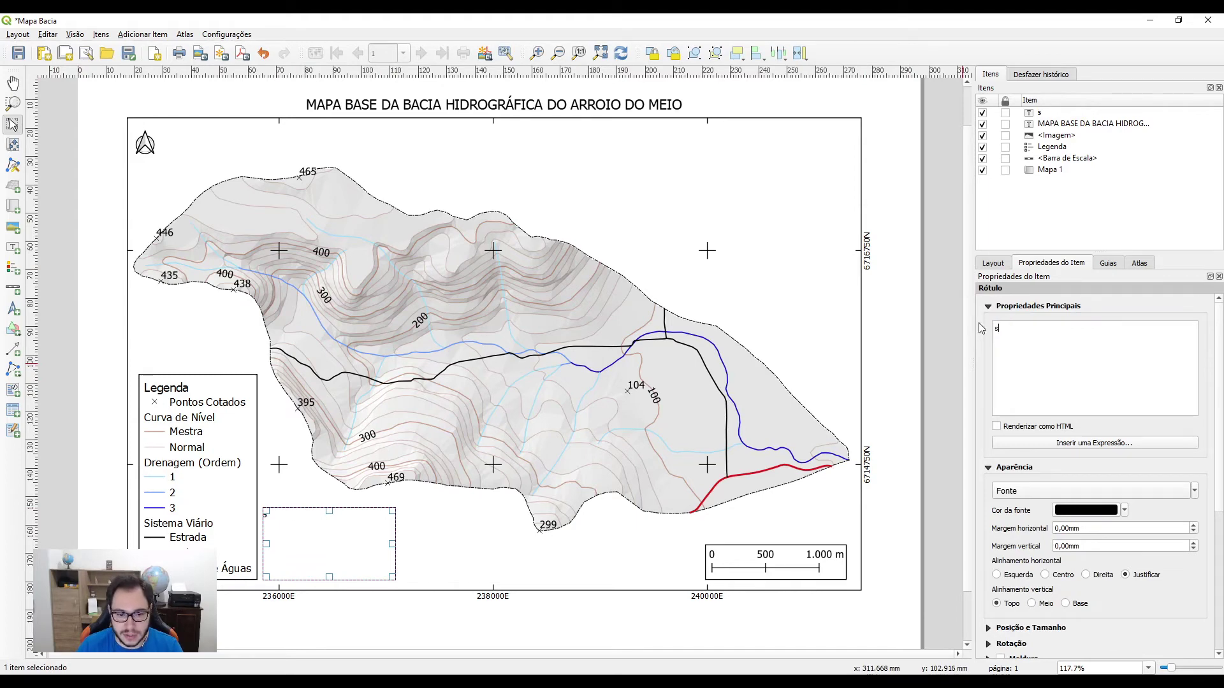
{"action": "key", "text": "BackSpace"}
{"action": "key", "text": "BackSpace"}
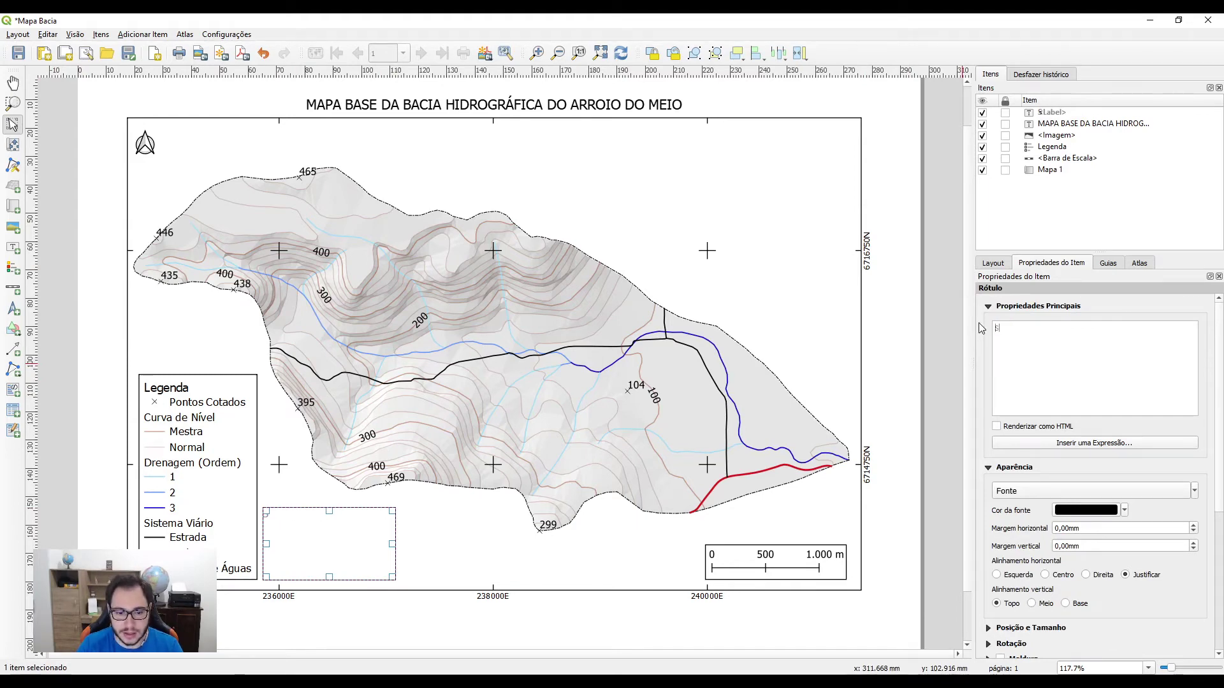
{"action": "type", "text": "SRC: SIRGAS 2000/ UTM 22"}
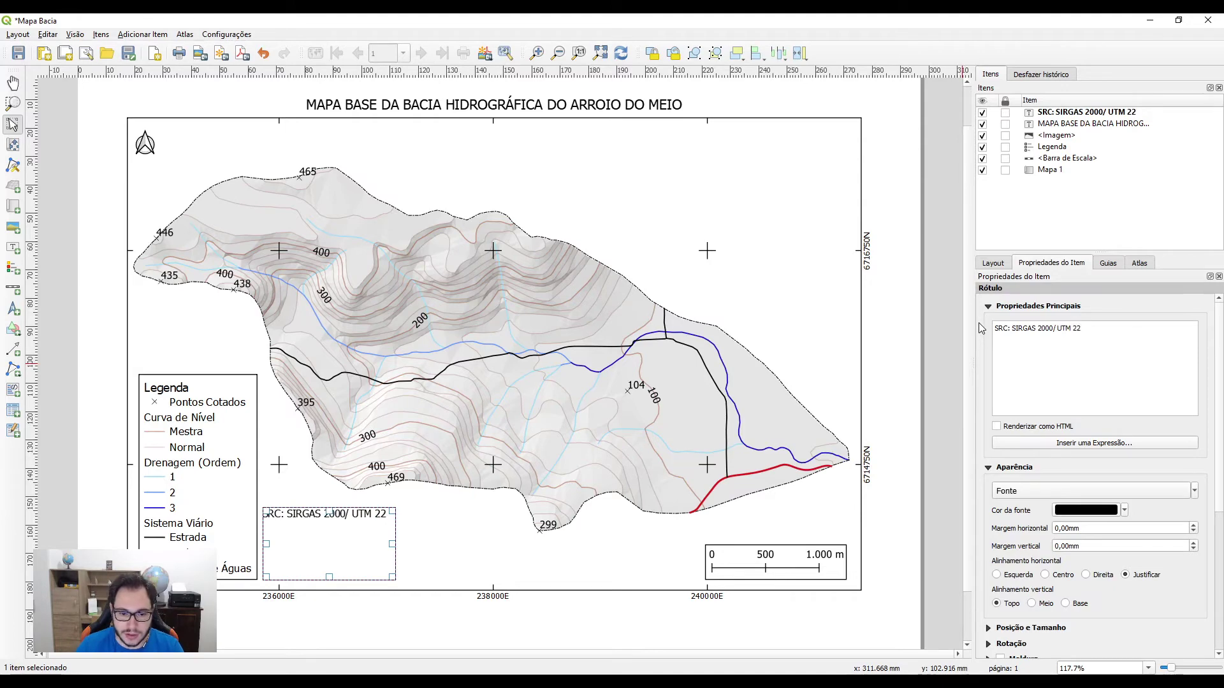
{"action": "key", "text": "Return"}
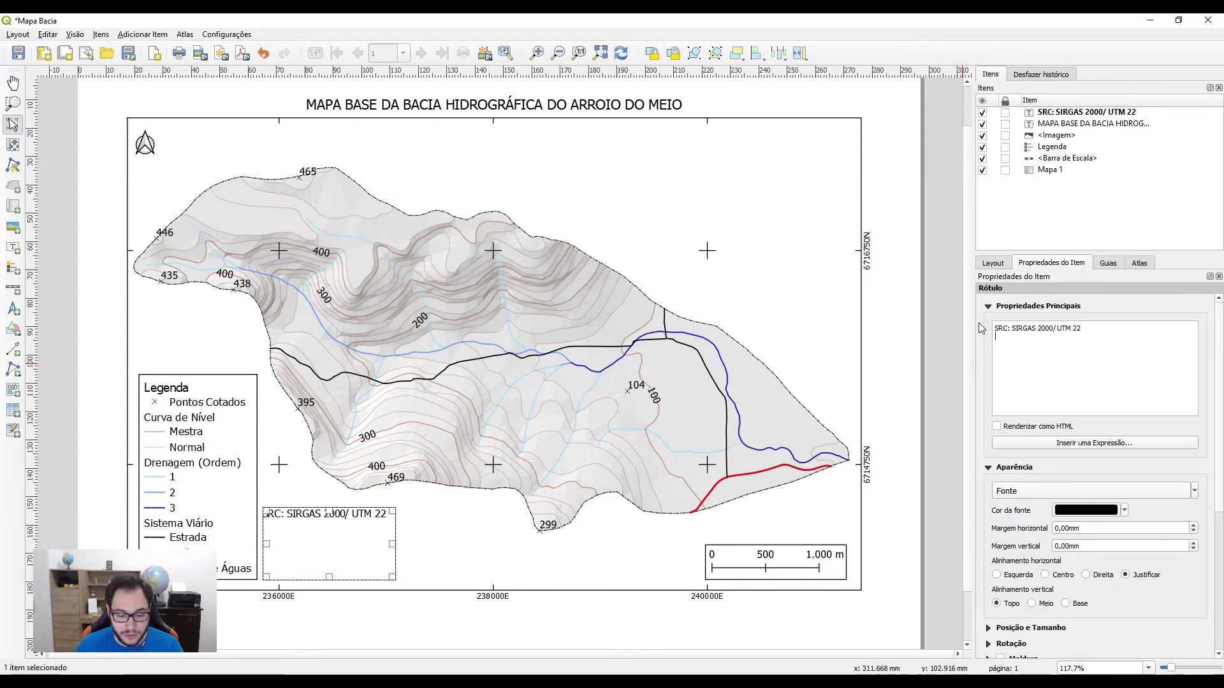
{"action": "type", "text": "Fonte dos Dados:"}
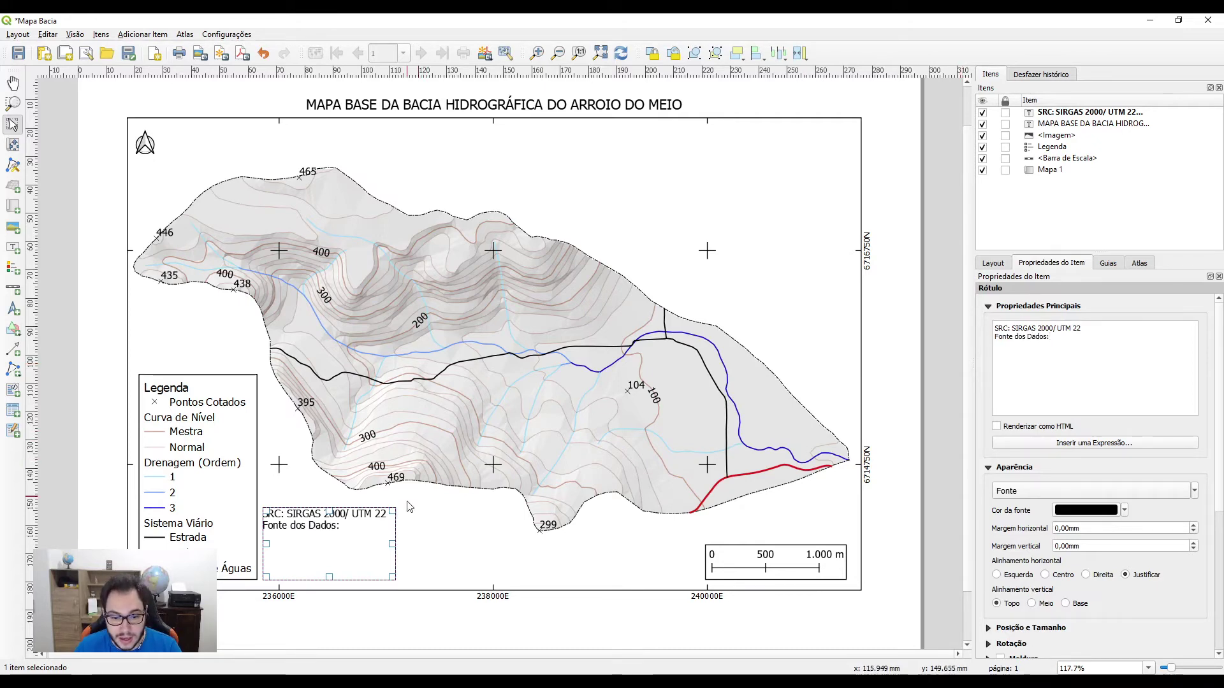
Widen the data source label and complete its second line with "Carta Topográfica (SH.22-V-C-IV-2)"
{"action": "left_click_drag", "start_coordinate": [392, 544], "coordinate": [441, 544]}
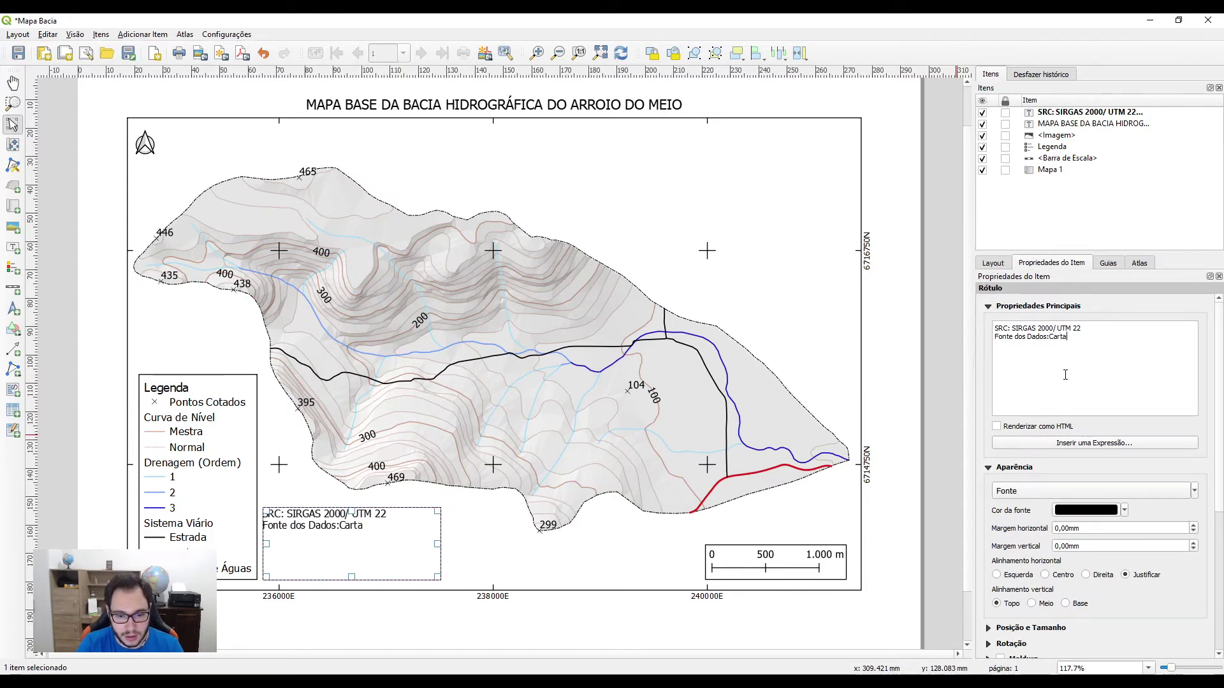
{"action": "type", "text": "opográf"}
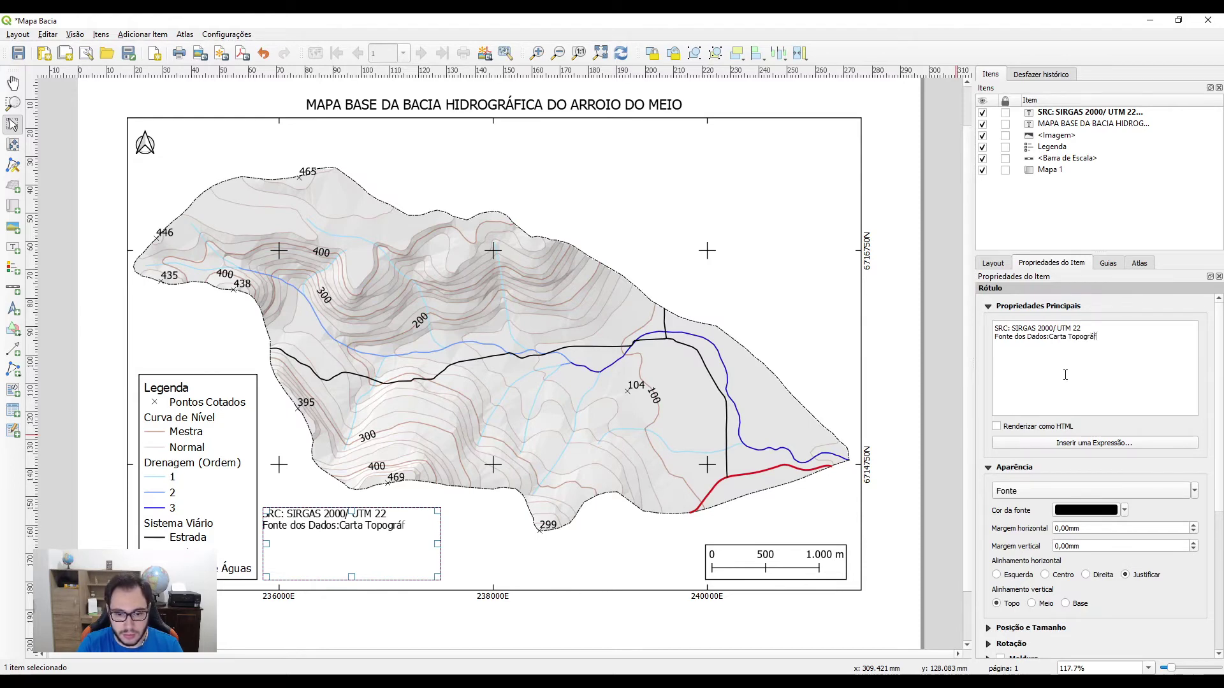
{"action": "type", "text": "ica"}
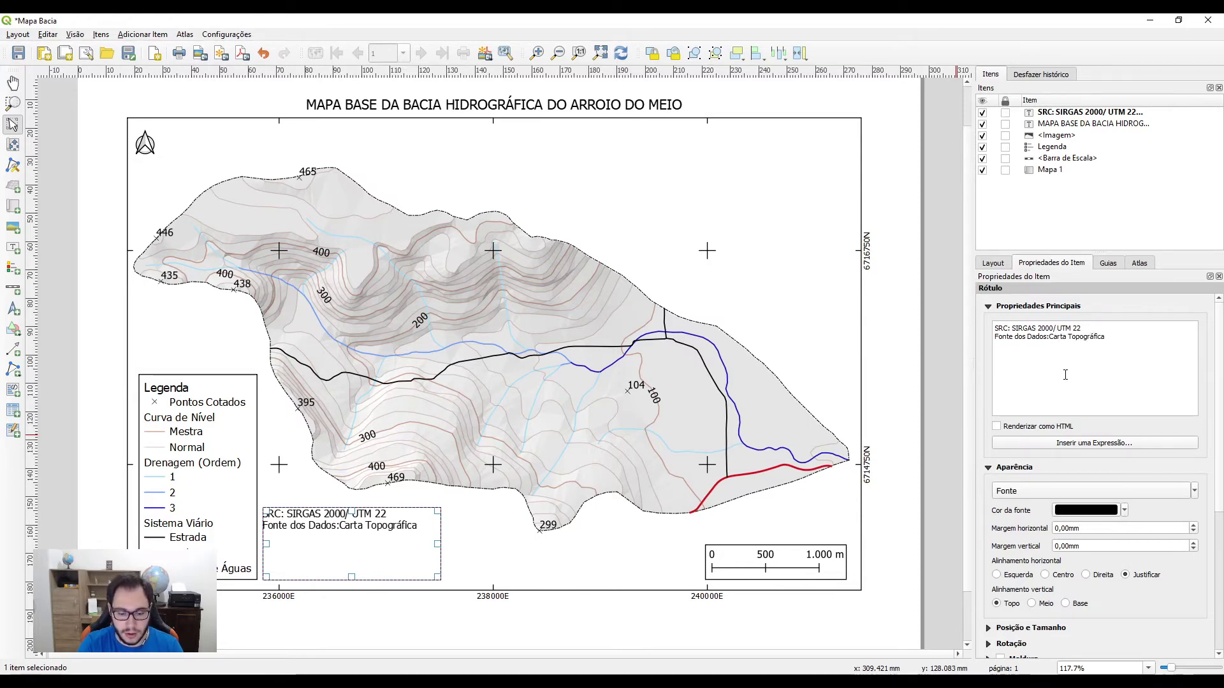
{"action": "type", "text": " (SH"}
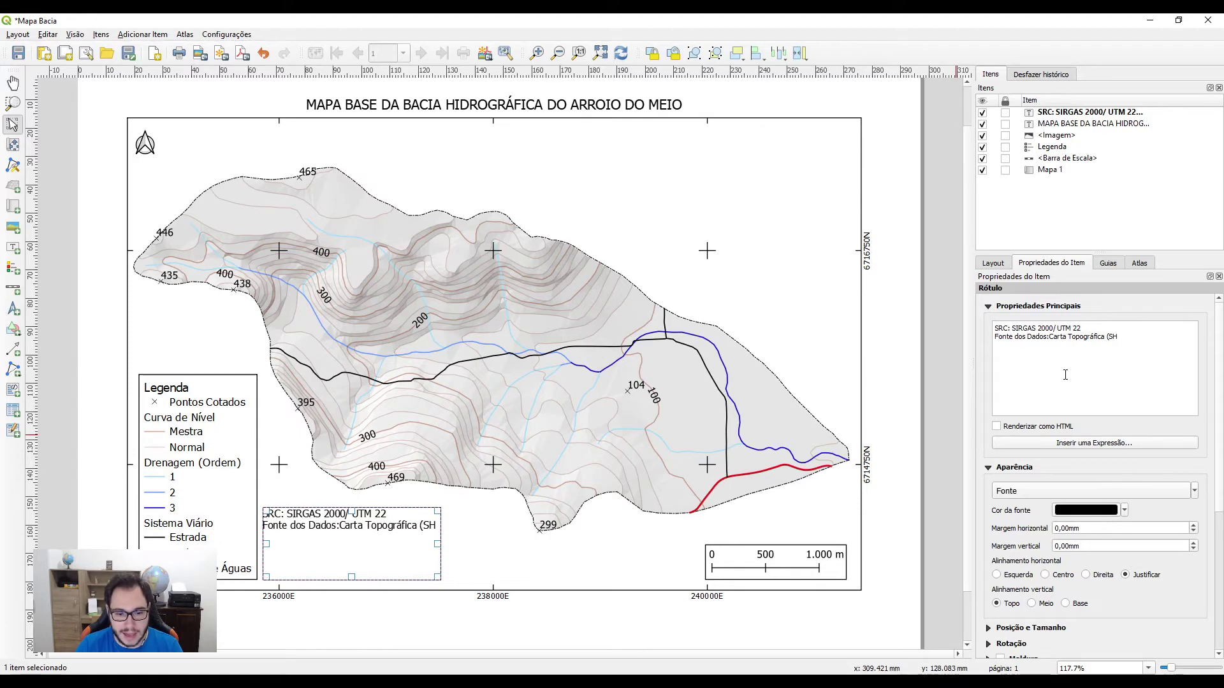
{"action": "type", "text": ".22"}
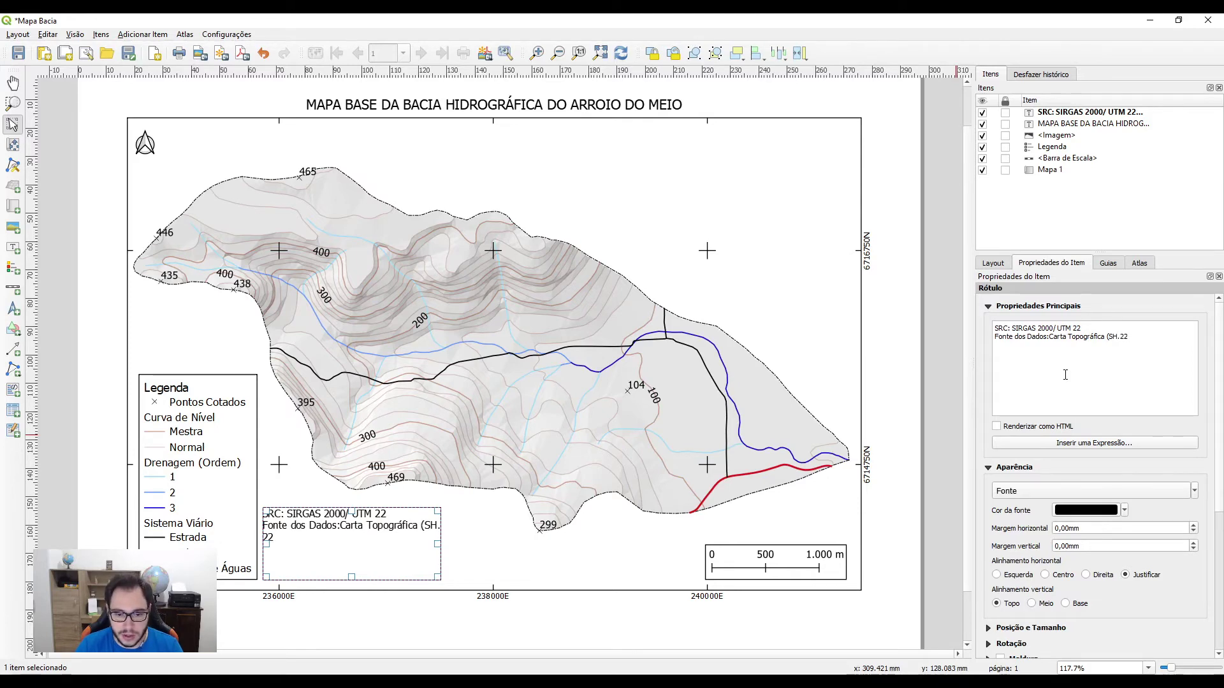
{"action": "type", "text": "-V-C-"}
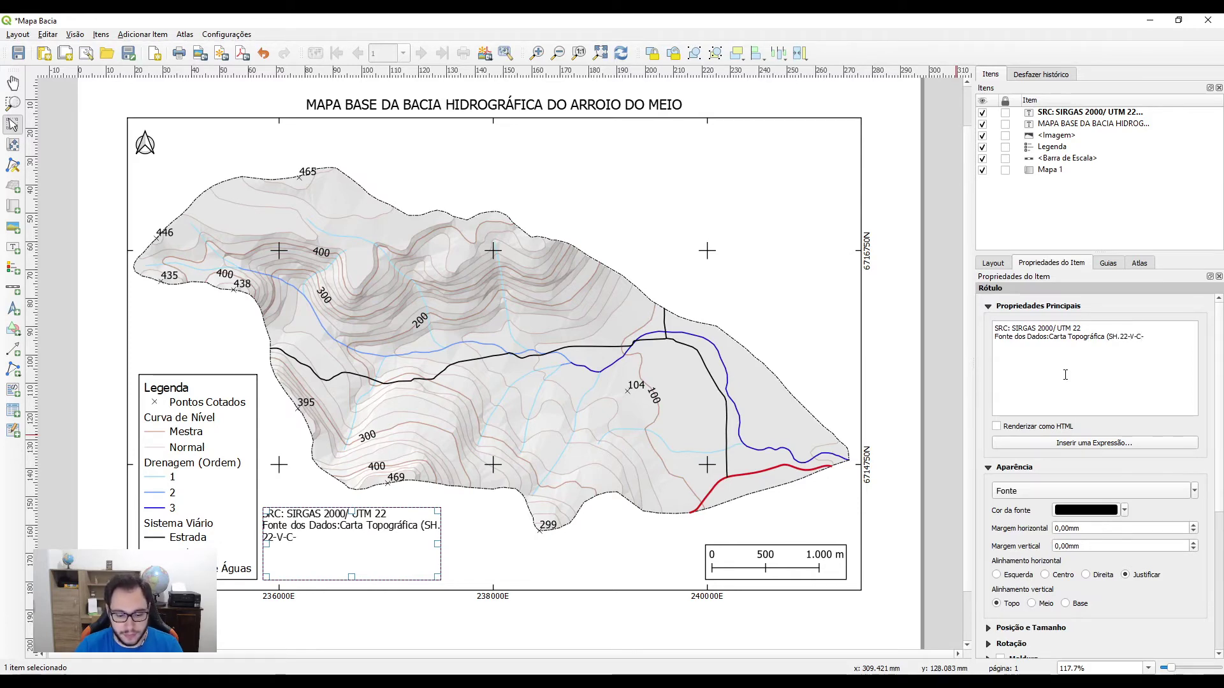
{"action": "type", "text": "IV-2"}
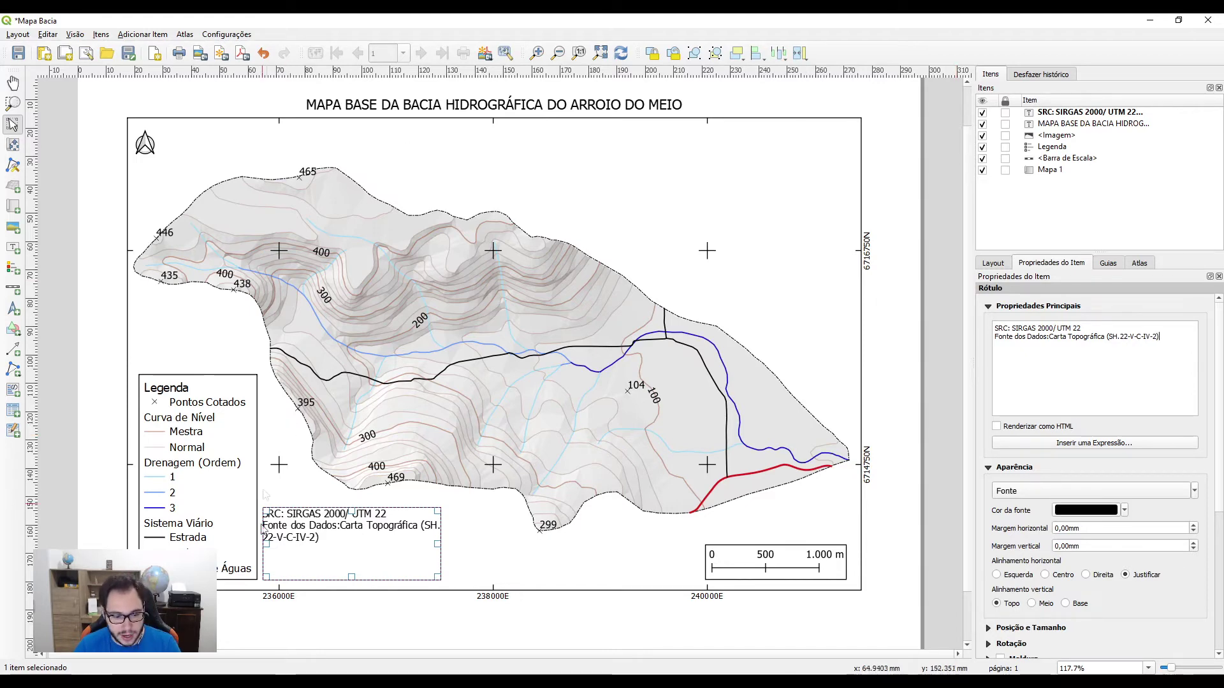
Switch to the main QGIS window and add the raster layer Camobi_SIRGAS.tif to the project
{"action": "key", "text": "alt+Tab"}
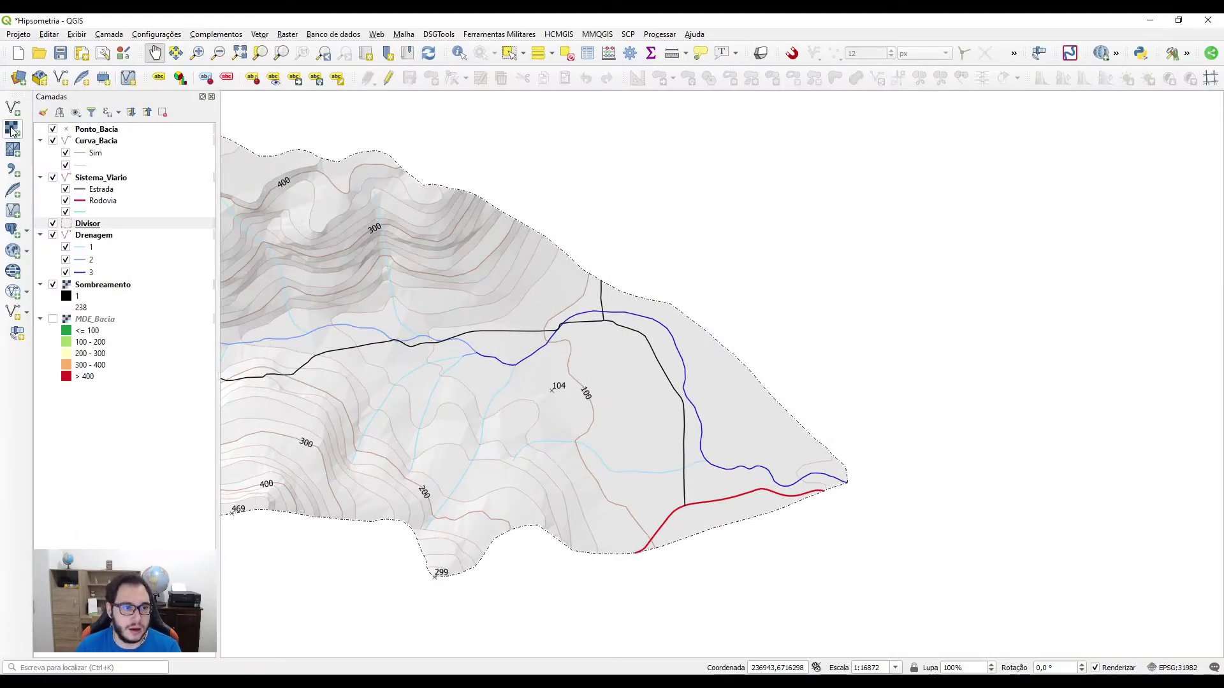
{"action": "left_click", "coordinate": [12, 149]}
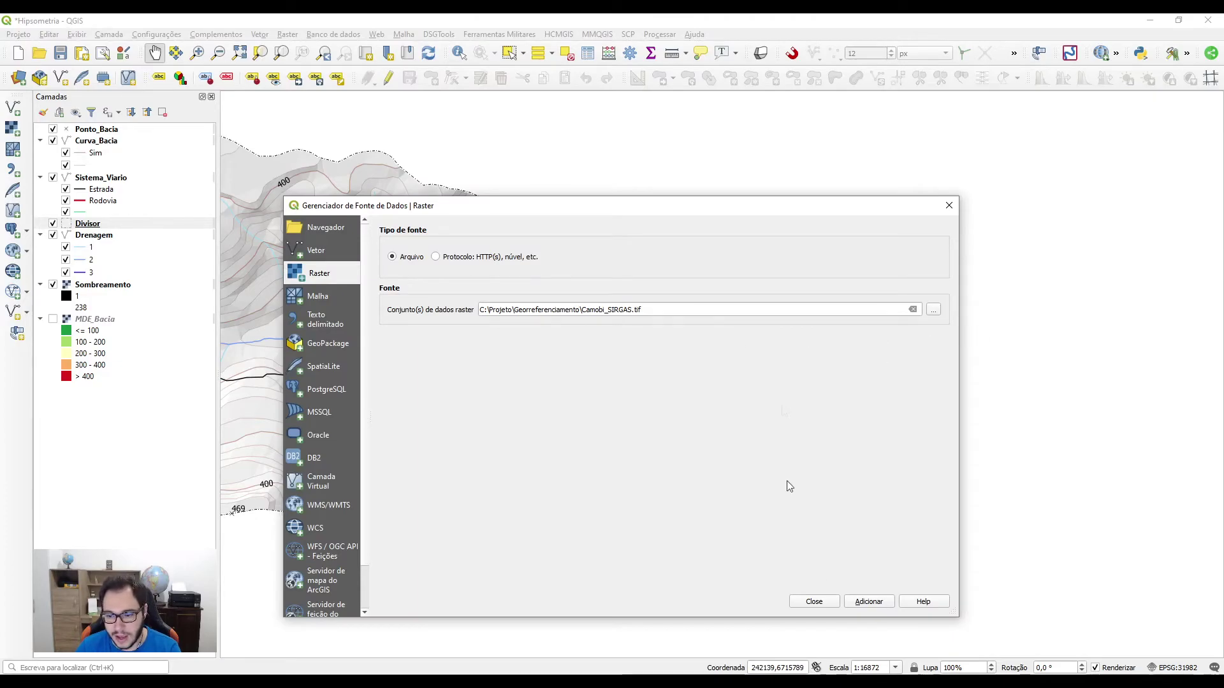
{"action": "left_click", "coordinate": [868, 601]}
{"action": "left_click", "coordinate": [813, 601]}
{"action": "scroll", "coordinate": [795, 416], "scroll_direction": "down", "scroll_amount": 2}
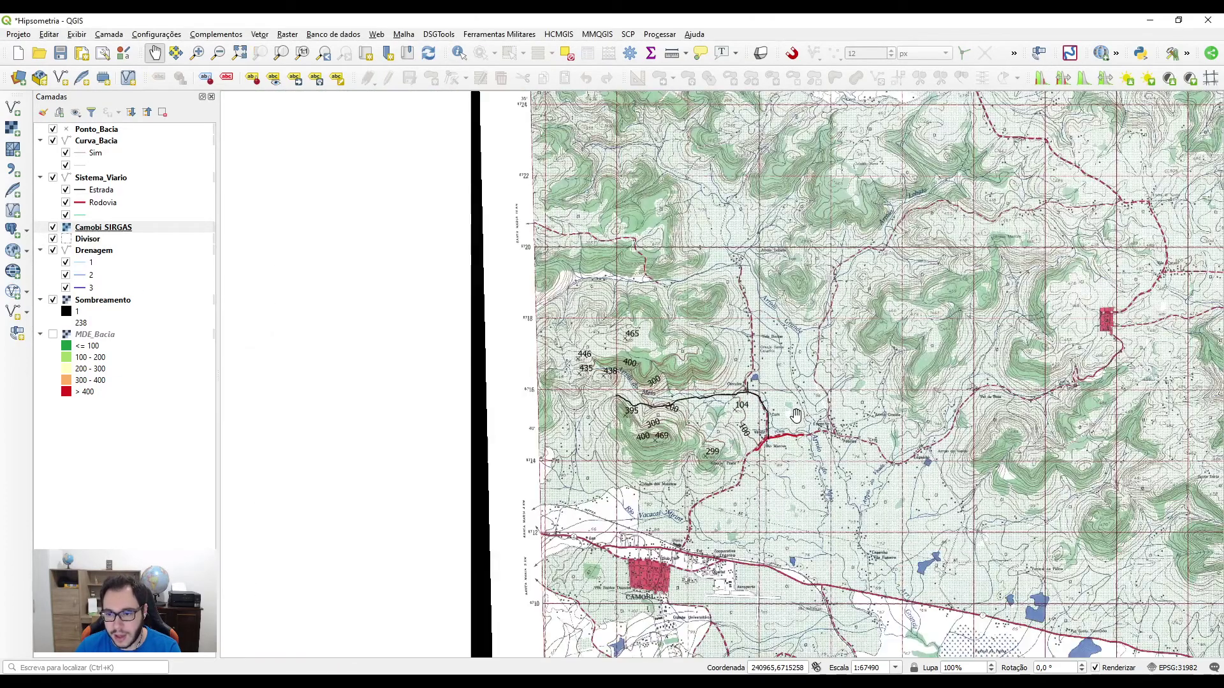
Examine the Camobi topographic sheet's corners, sheet code, title margins and bottom legend, ending back over the basin area
{"action": "left_click_drag", "start_coordinate": [961, 278], "coordinate": [593, 545]}
{"action": "left_click_drag", "start_coordinate": [883, 269], "coordinate": [685, 596]}
{"action": "scroll", "coordinate": [817, 338], "scroll_direction": "up", "scroll_amount": 2}
{"action": "scroll", "coordinate": [817, 338], "scroll_direction": "down", "scroll_amount": 1}
{"action": "scroll", "coordinate": [817, 337], "scroll_direction": "down", "scroll_amount": 2}
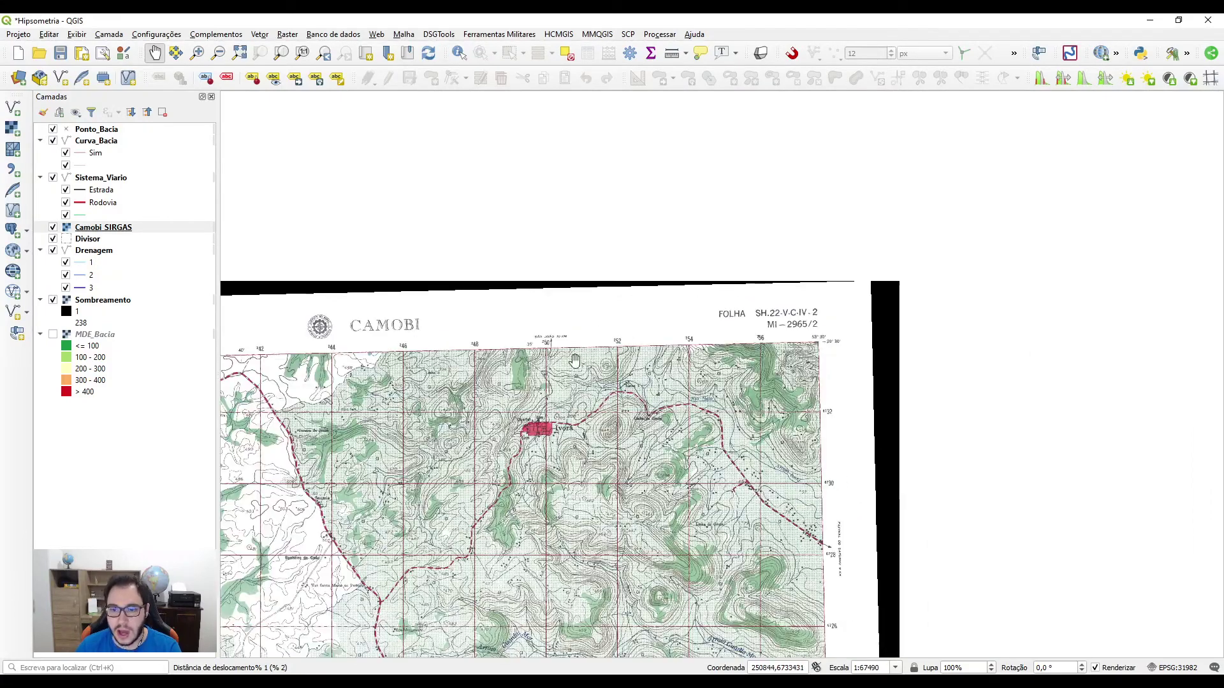
{"action": "scroll", "coordinate": [573, 361], "scroll_direction": "up", "scroll_amount": 1}
{"action": "scroll", "coordinate": [348, 330], "scroll_direction": "up", "scroll_amount": 1}
{"action": "scroll", "coordinate": [347, 330], "scroll_direction": "up", "scroll_amount": 1}
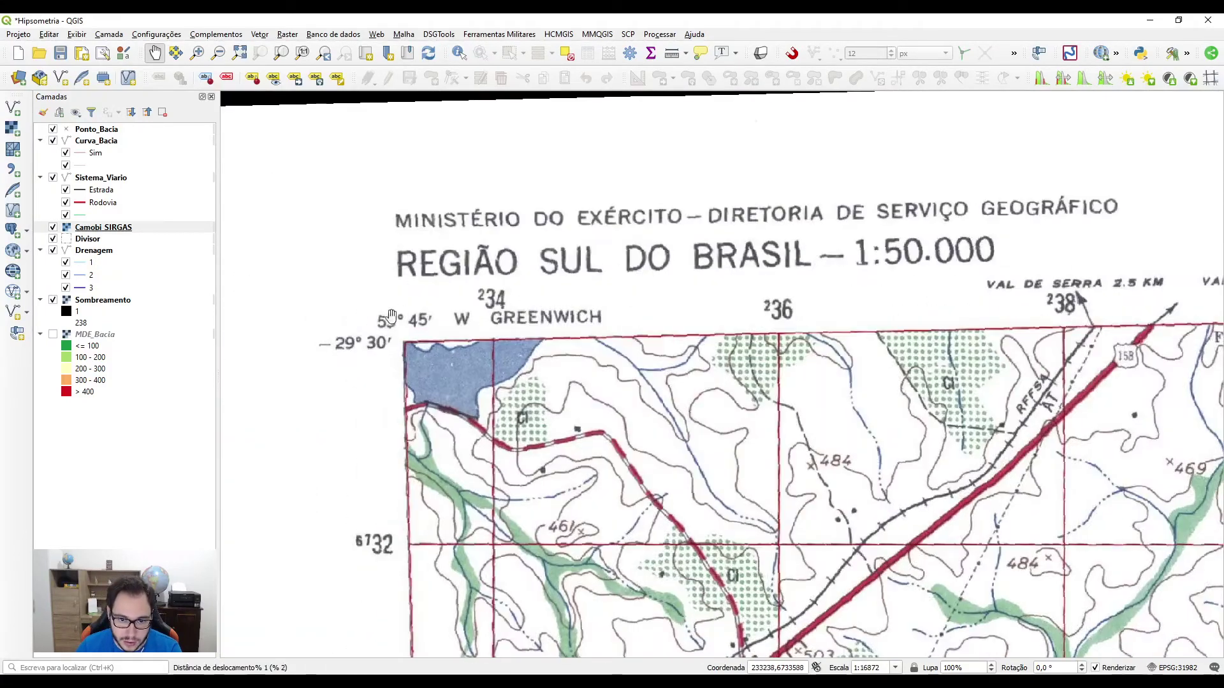
{"action": "scroll", "coordinate": [354, 344], "scroll_direction": "down", "scroll_amount": 1}
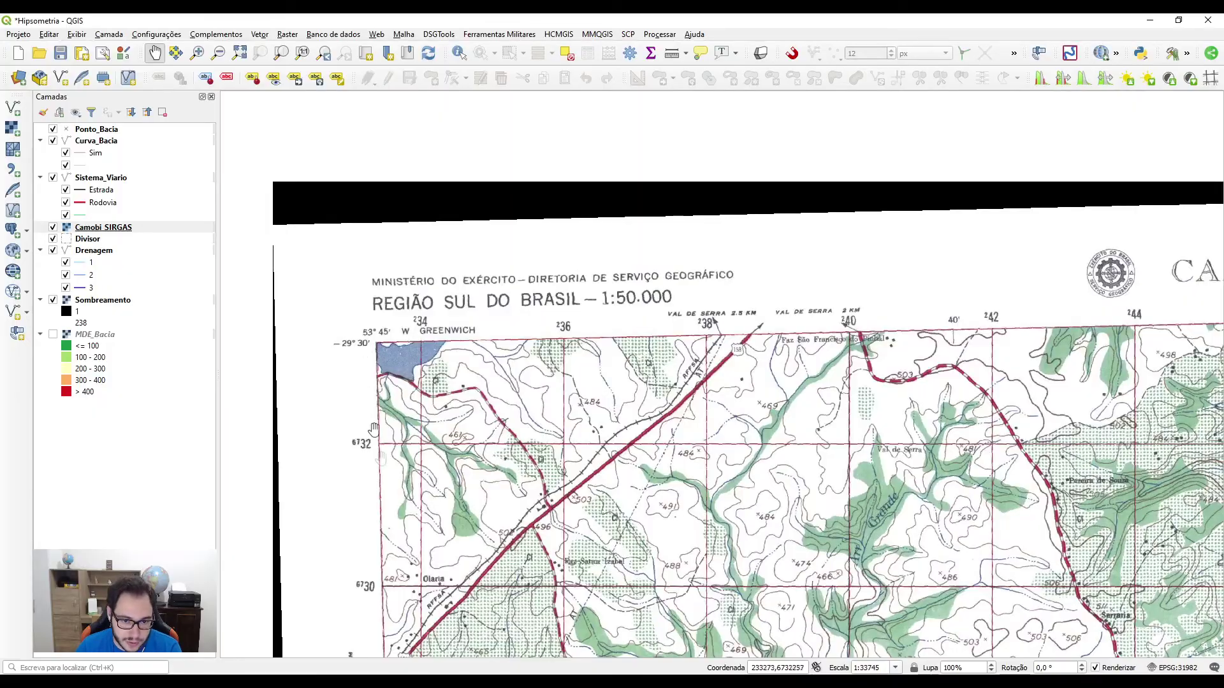
{"action": "left_click_drag", "start_coordinate": [399, 599], "coordinate": [433, 204]}
{"action": "left_click_drag", "start_coordinate": [437, 507], "coordinate": [437, 204]}
{"action": "left_click_drag", "start_coordinate": [440, 482], "coordinate": [450, 204]}
{"action": "left_click_drag", "start_coordinate": [459, 440], "coordinate": [466, 151]}
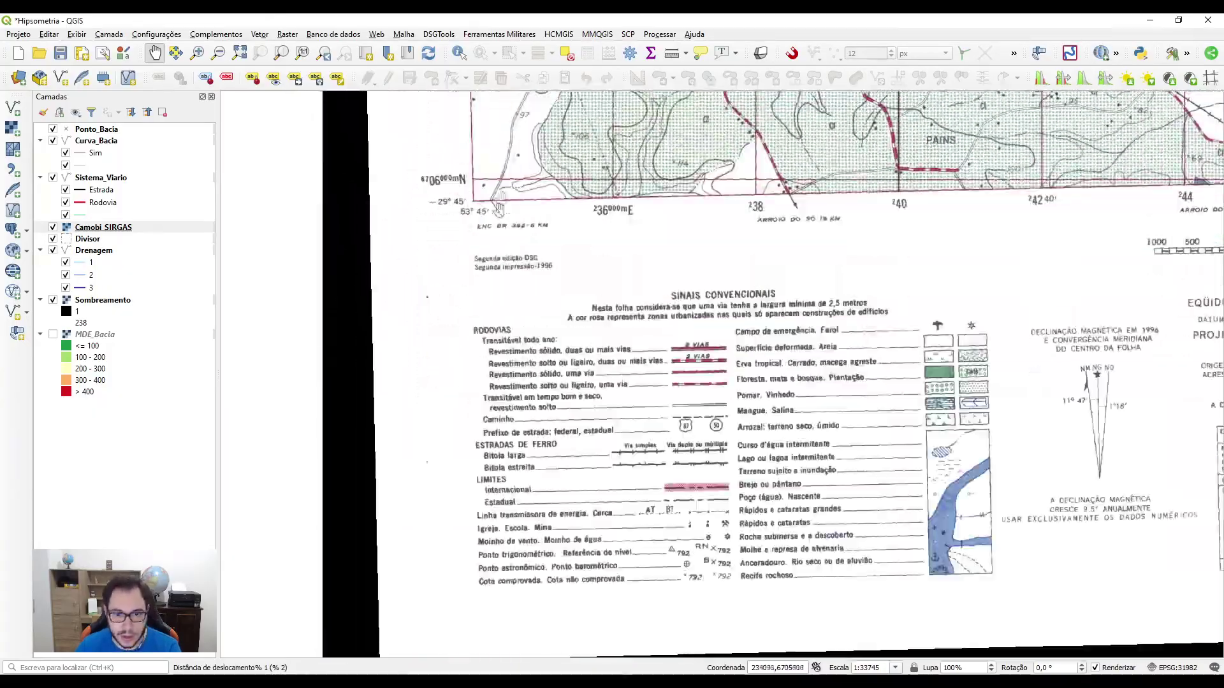
{"action": "scroll", "coordinate": [627, 398], "scroll_direction": "down", "scroll_amount": 1}
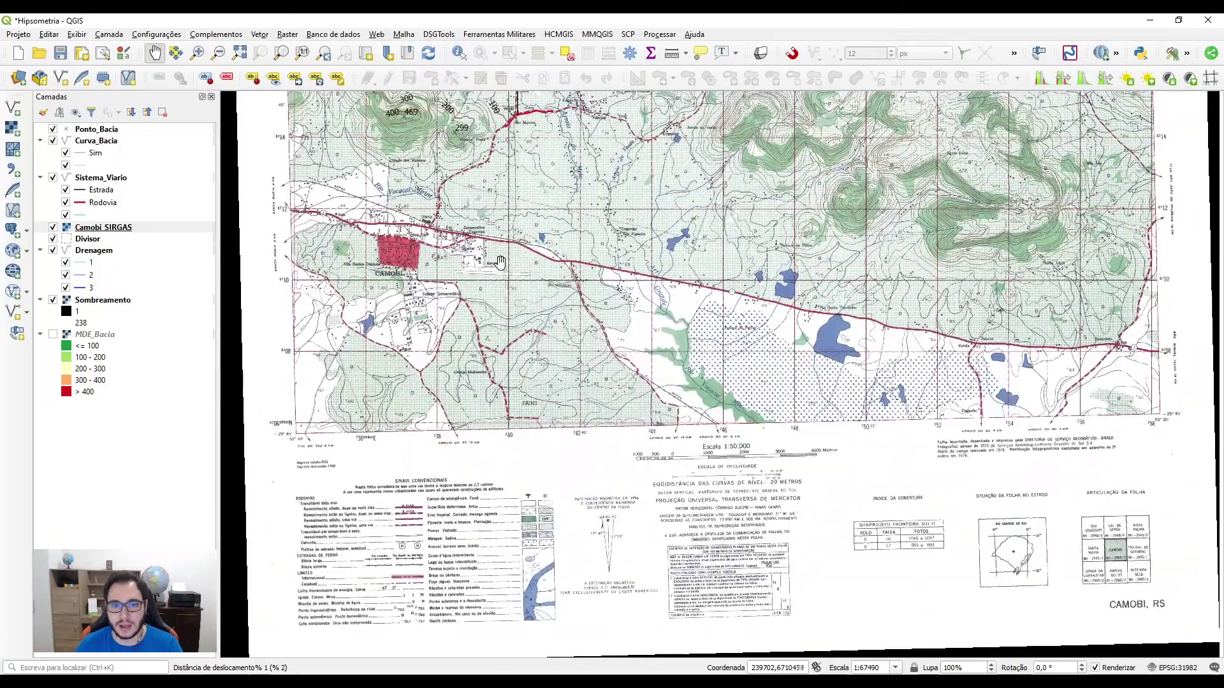
{"action": "left_click_drag", "start_coordinate": [499, 264], "coordinate": [636, 558]}
{"action": "scroll", "coordinate": [636, 381], "scroll_direction": "up", "scroll_amount": 1}
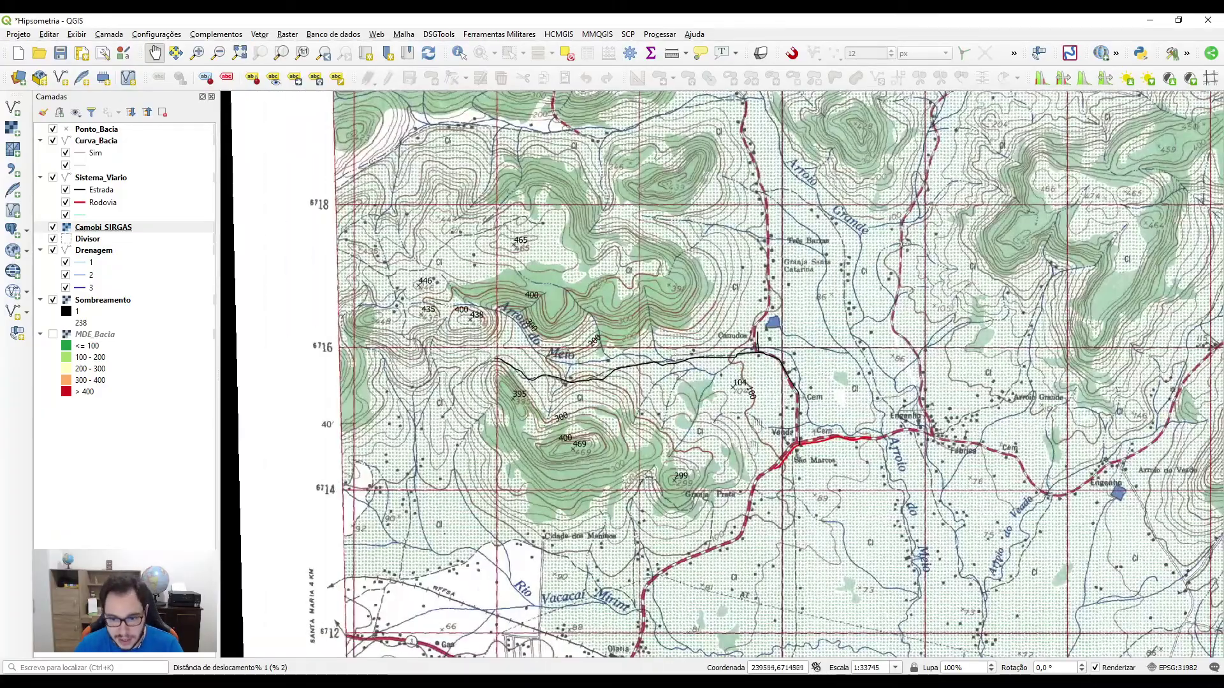
Hide the Camobi_SIRGAS raster, remove it from the project, and return to the Mapa Bacia layout
{"action": "left_click", "coordinate": [53, 228]}
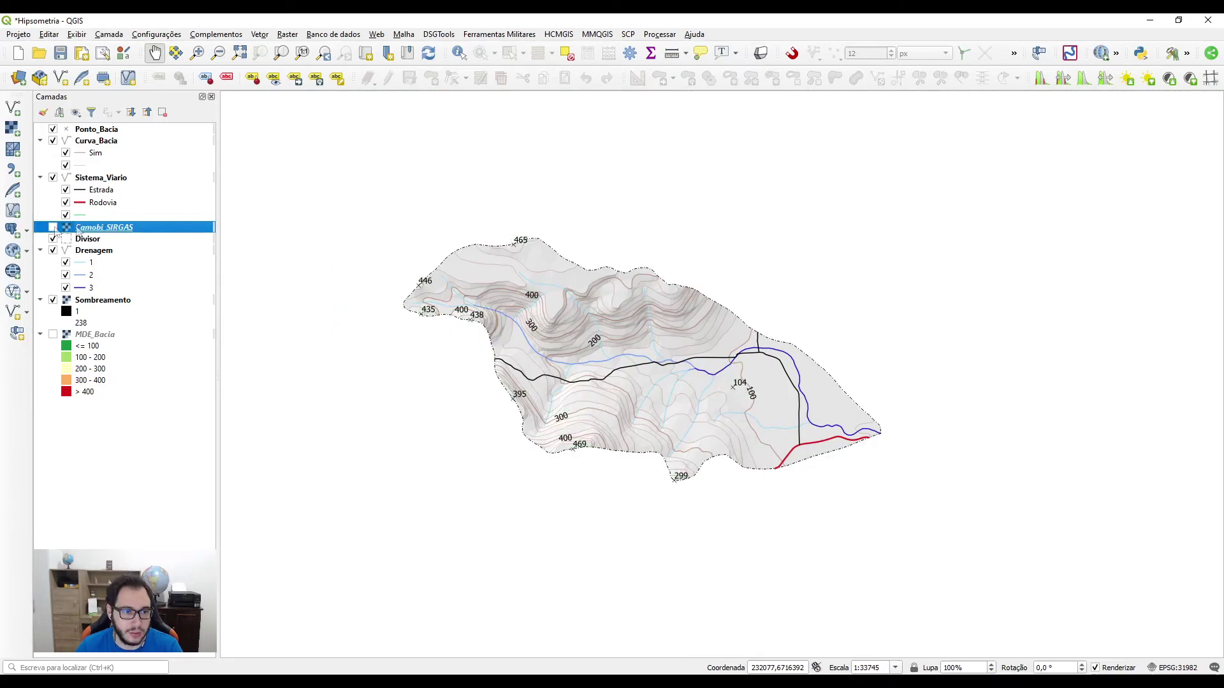
{"action": "left_click", "coordinate": [162, 113]}
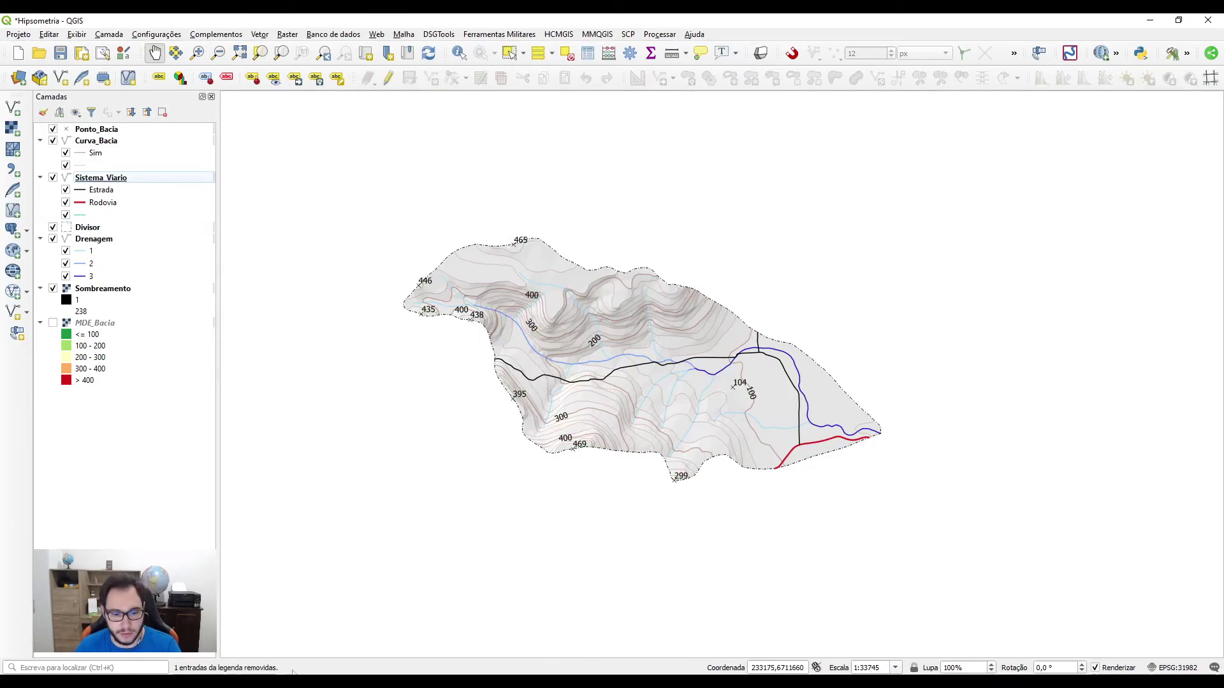
{"action": "key", "text": "alt+Tab"}
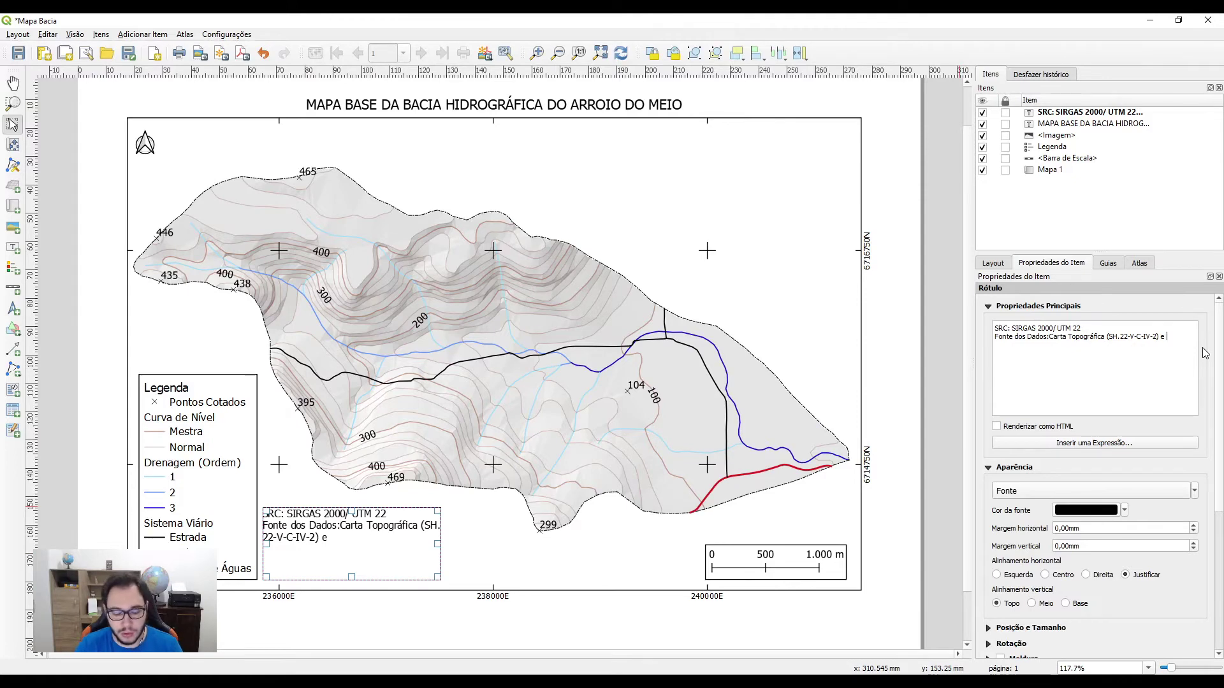
Finish the data source line with "QuickMapService" and add the line "Software: QGIS 3.10.13" to the label
{"action": "type", "text": "Mp"}
{"action": "type", "text": "pService"}
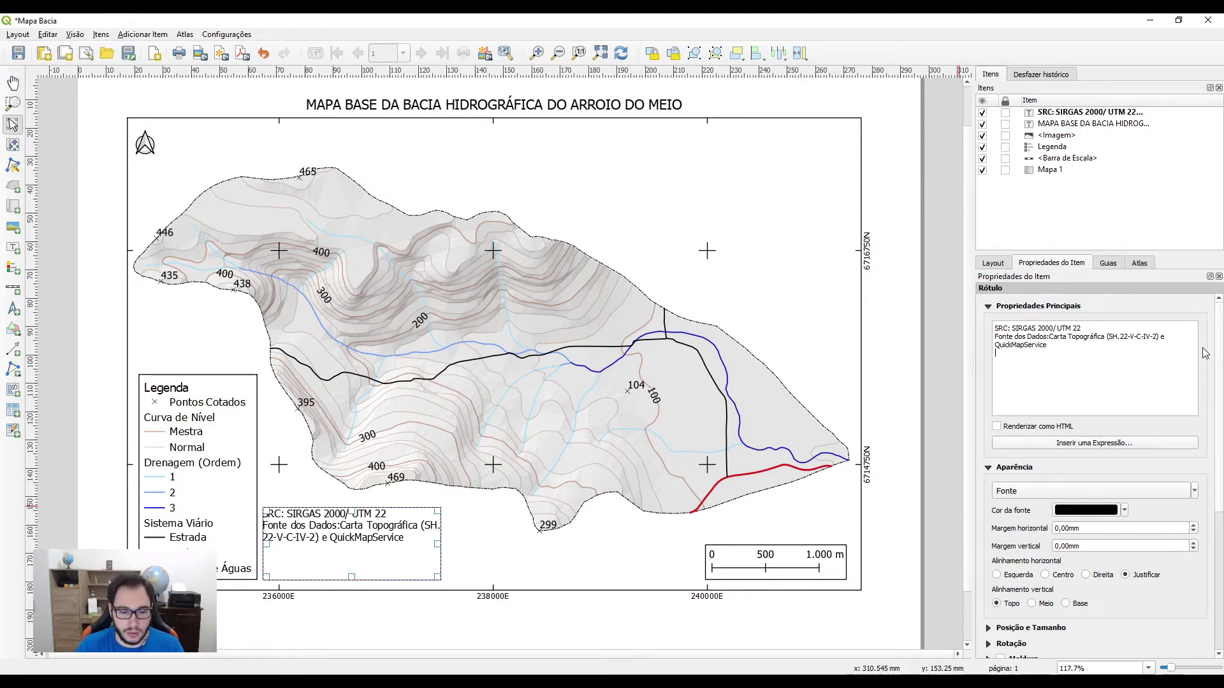
{"action": "key", "text": "Return"}
{"action": "type", "text": "QG"}
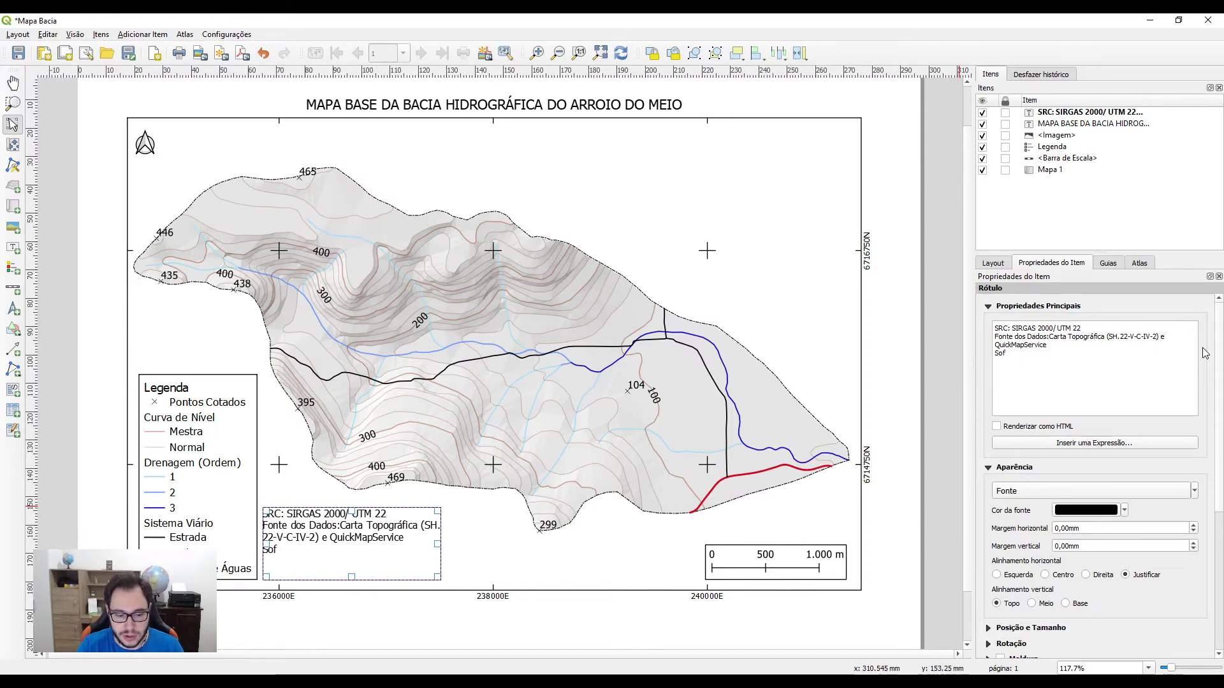
{"action": "type", "text": "ware: QGIS"}
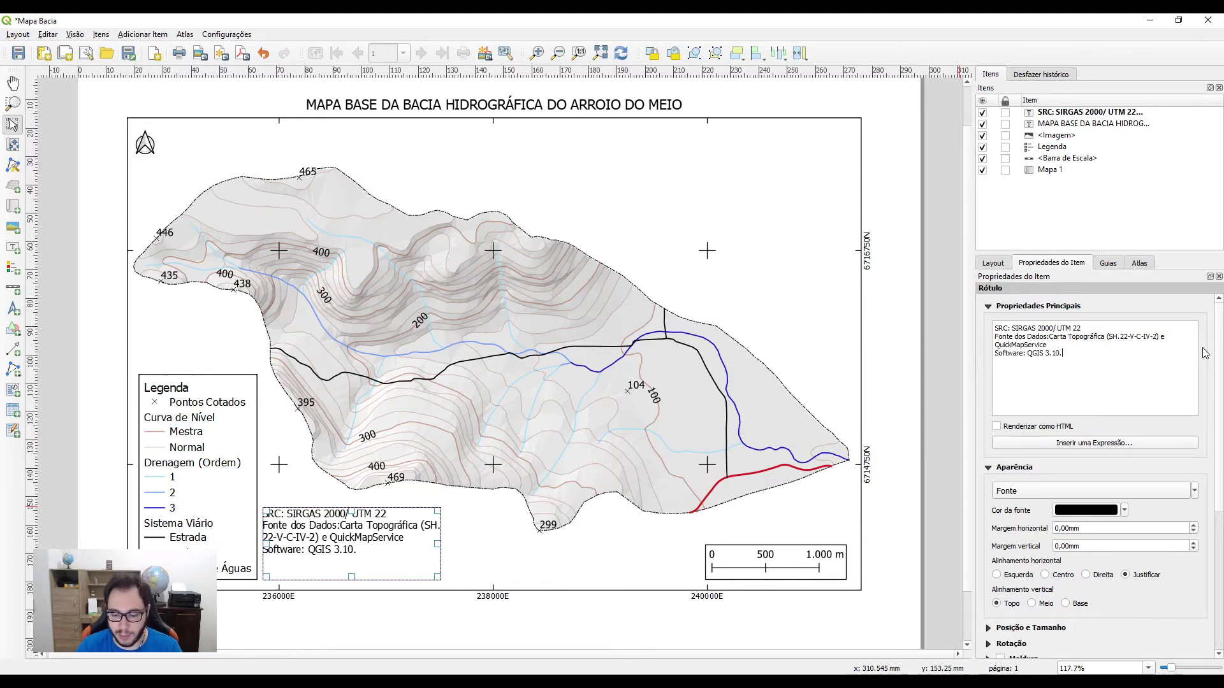
{"action": "type", "text": "3.10.13"}
Add an "Elaboração:" line with the author's full name and the line "Data de Elaboração: Janeiro de 2021" to the label
{"action": "key", "text": "Return"}
{"action": "type", "text": "Elaboração: Maurício Rizzatti"}
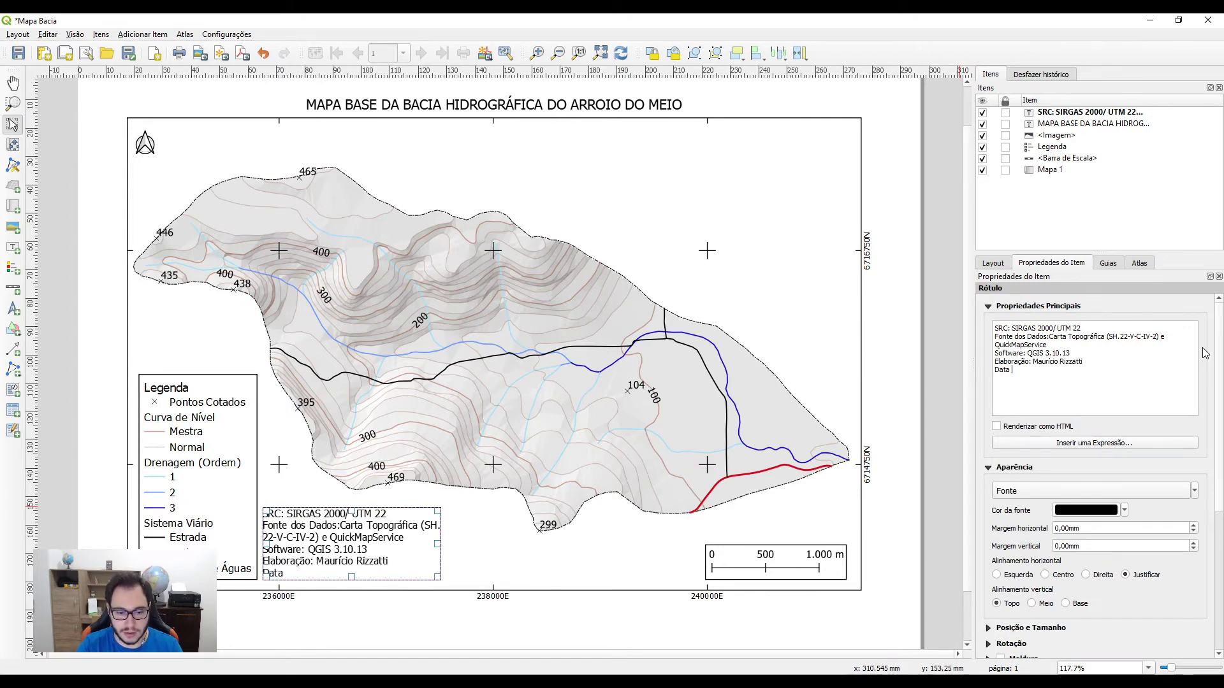
{"action": "type", "text": "Elaboração"}
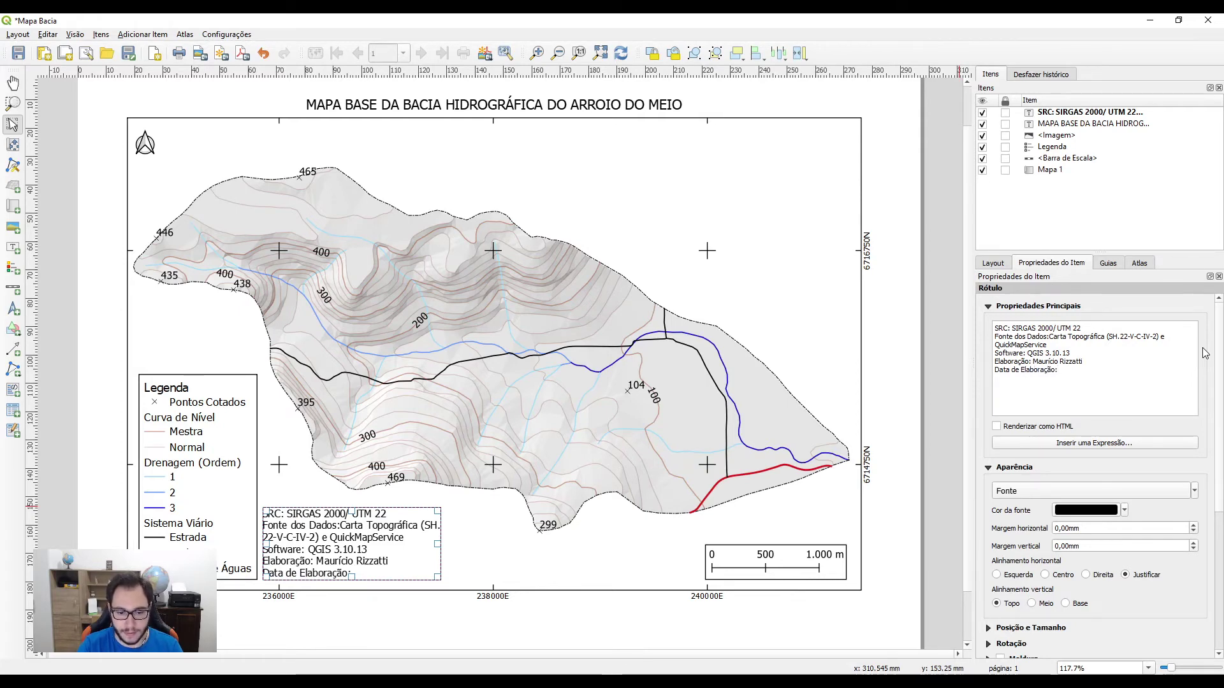
{"action": "type", "text": ": Jane"}
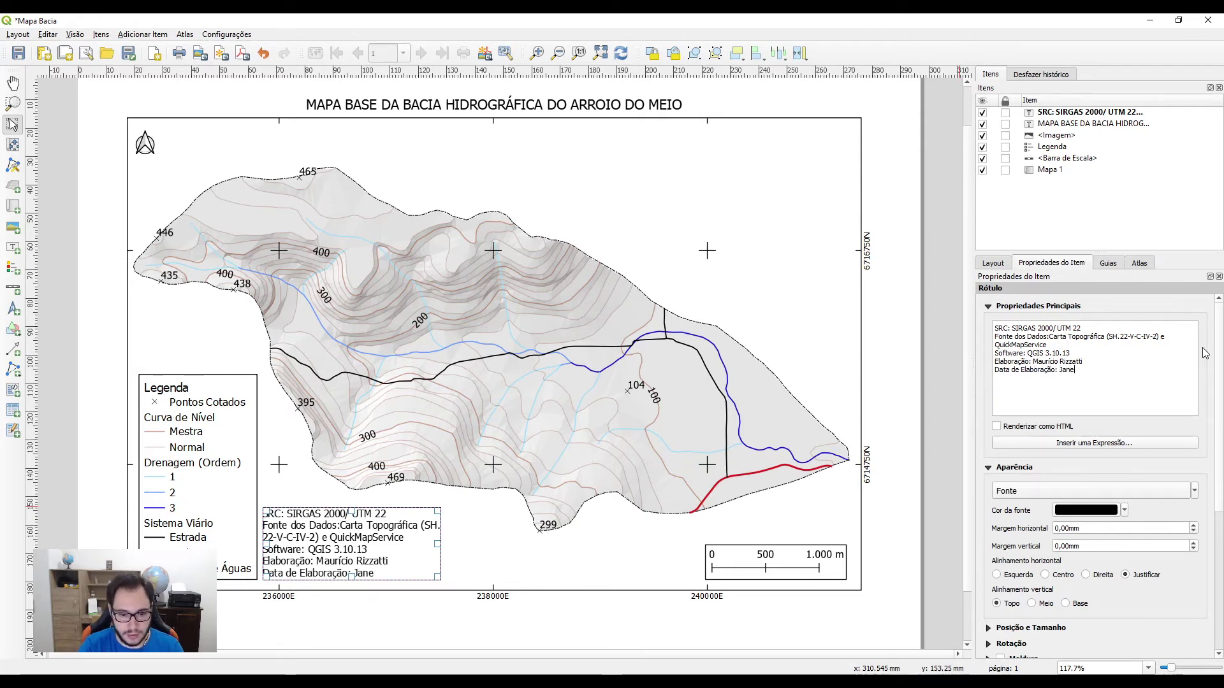
{"action": "type", "text": "iro de 2021"}
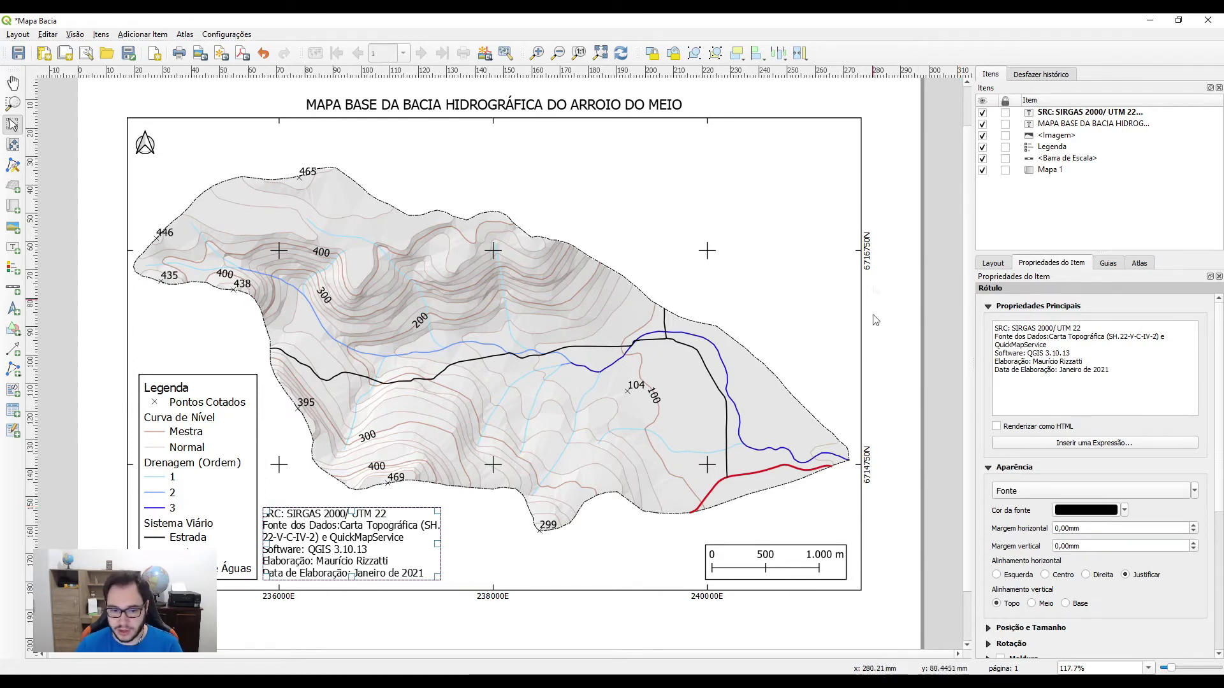
Centre the data source label's text horizontally and vertically and set its font size to 9
{"action": "left_click", "coordinate": [1046, 574]}
{"action": "left_click", "coordinate": [1031, 603]}
{"action": "left_click", "coordinate": [1022, 492]}
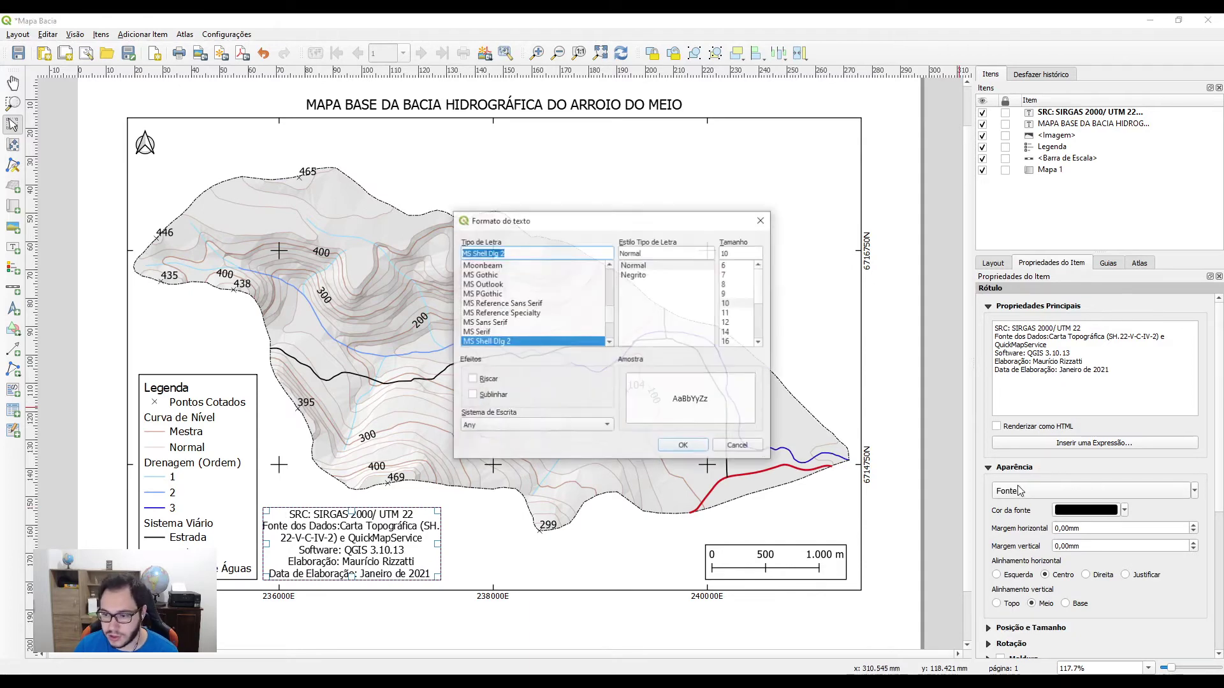
{"action": "left_click", "coordinate": [730, 293]}
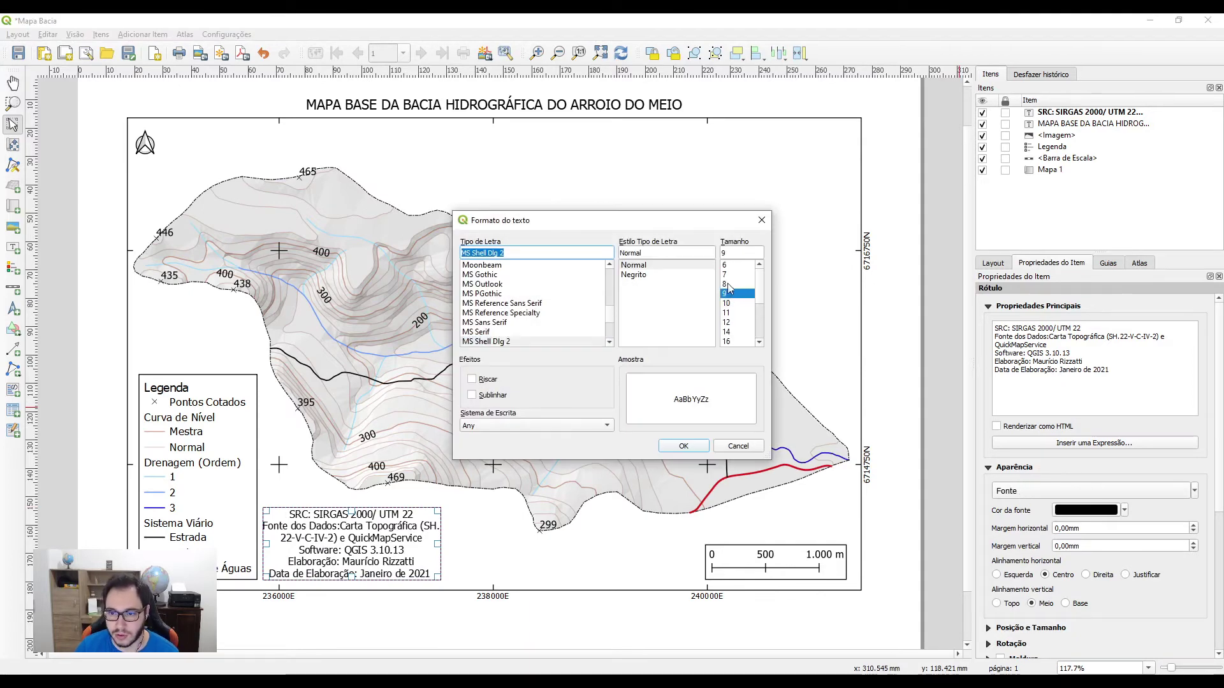
{"action": "left_click", "coordinate": [683, 446]}
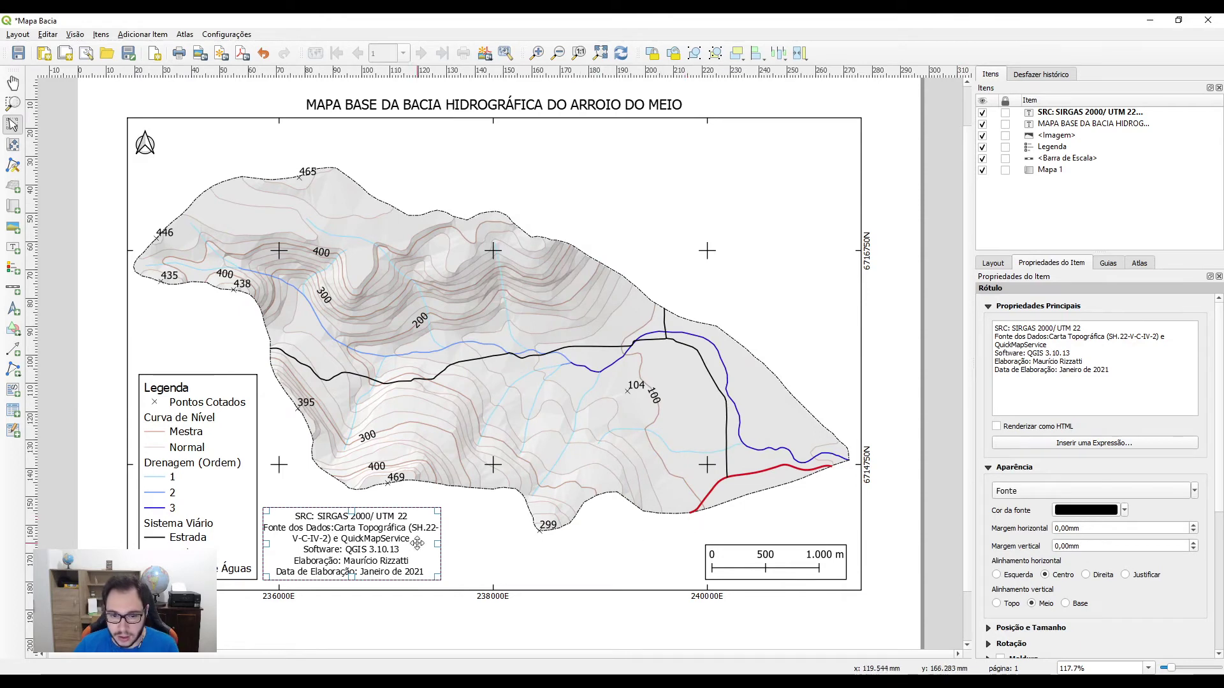
Narrow the data source label slightly and break its source text before "(SH.22-V-C-IV-2)", keeping "e QuickMapService" on that line
{"action": "left_click_drag", "start_coordinate": [438, 543], "coordinate": [421, 545]}
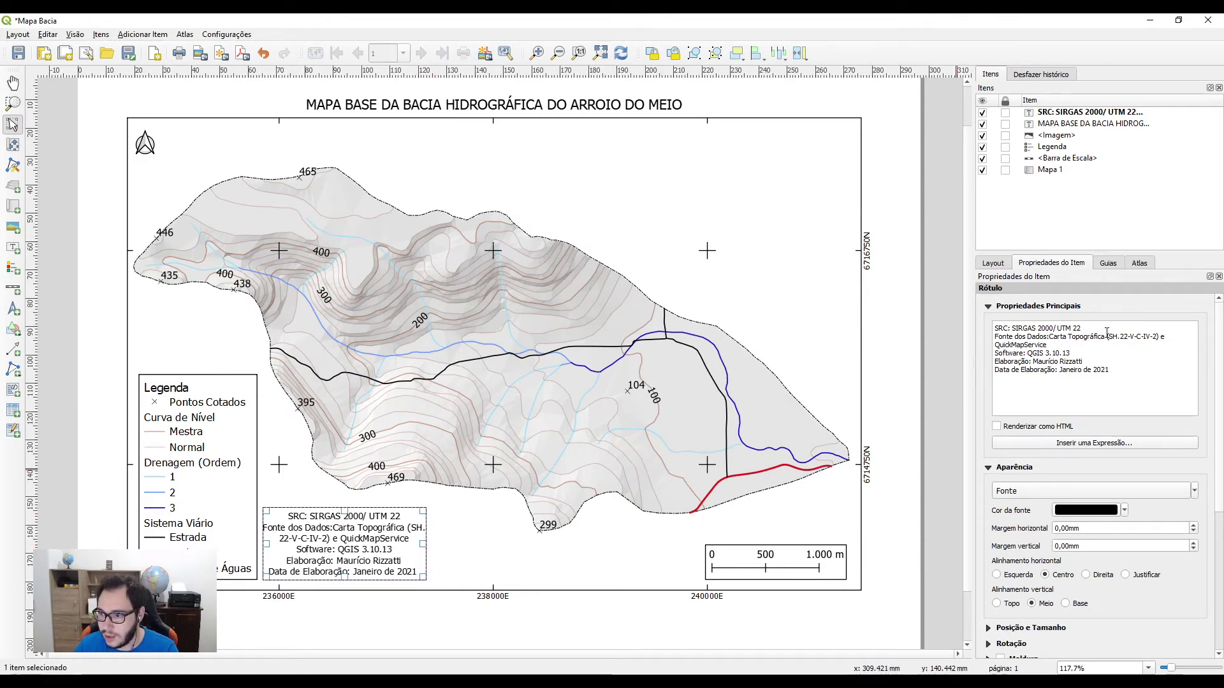
{"action": "key", "text": "Return"}
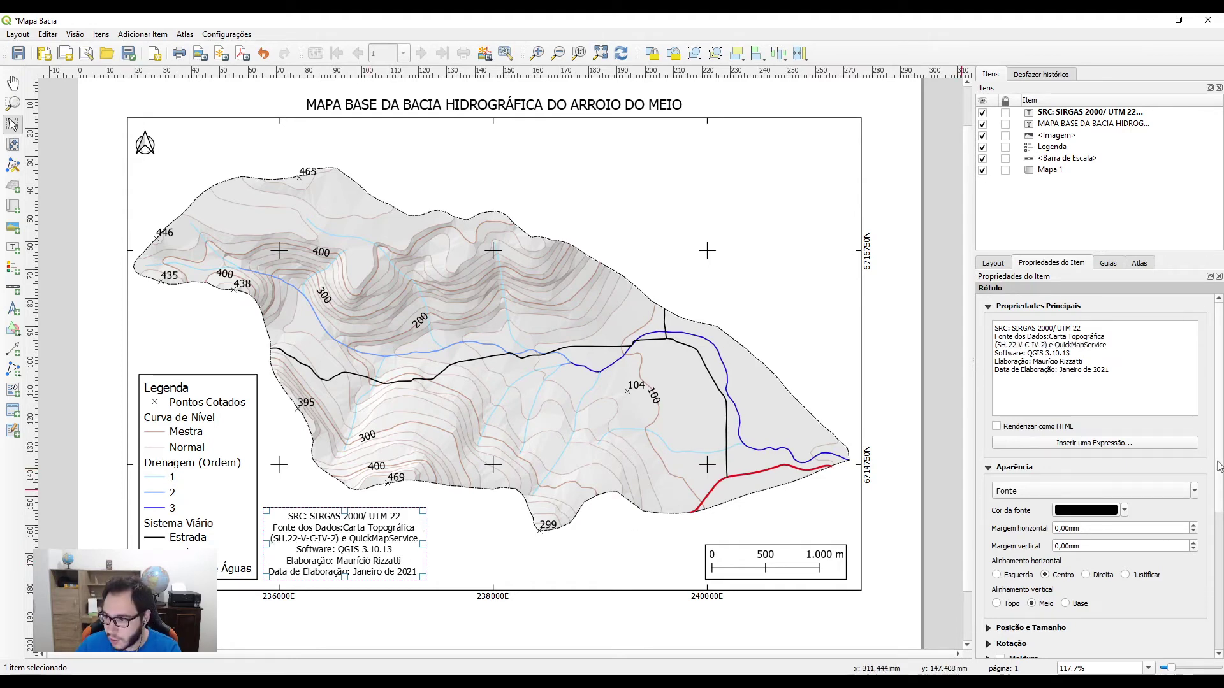
Enable the frame around the data source label
{"action": "scroll", "coordinate": [1083, 485], "scroll_direction": "down", "scroll_amount": 5}
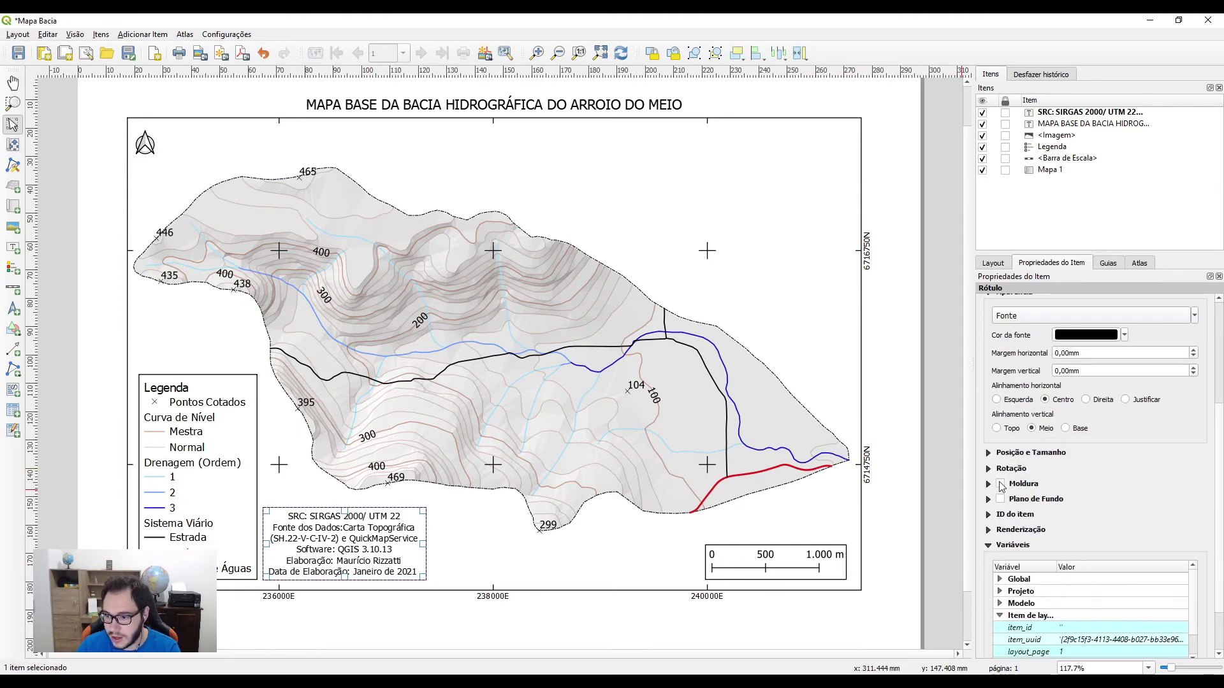
{"action": "left_click", "coordinate": [1000, 483]}
{"action": "left_click", "coordinate": [355, 610]}
{"action": "left_click", "coordinate": [336, 559]}
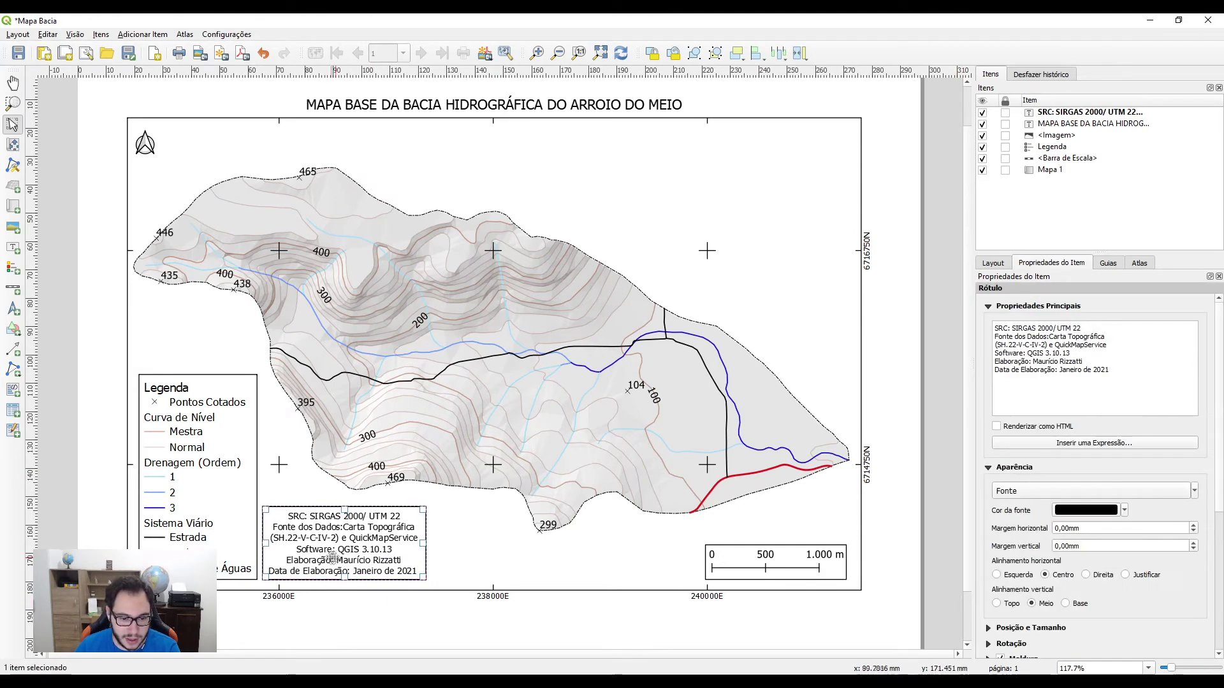
Shift the framed data source label about 0.45 mm to the right, away from the legend, and deselect it
{"action": "scroll", "coordinate": [341, 560], "scroll_direction": "up", "scroll_amount": 1}
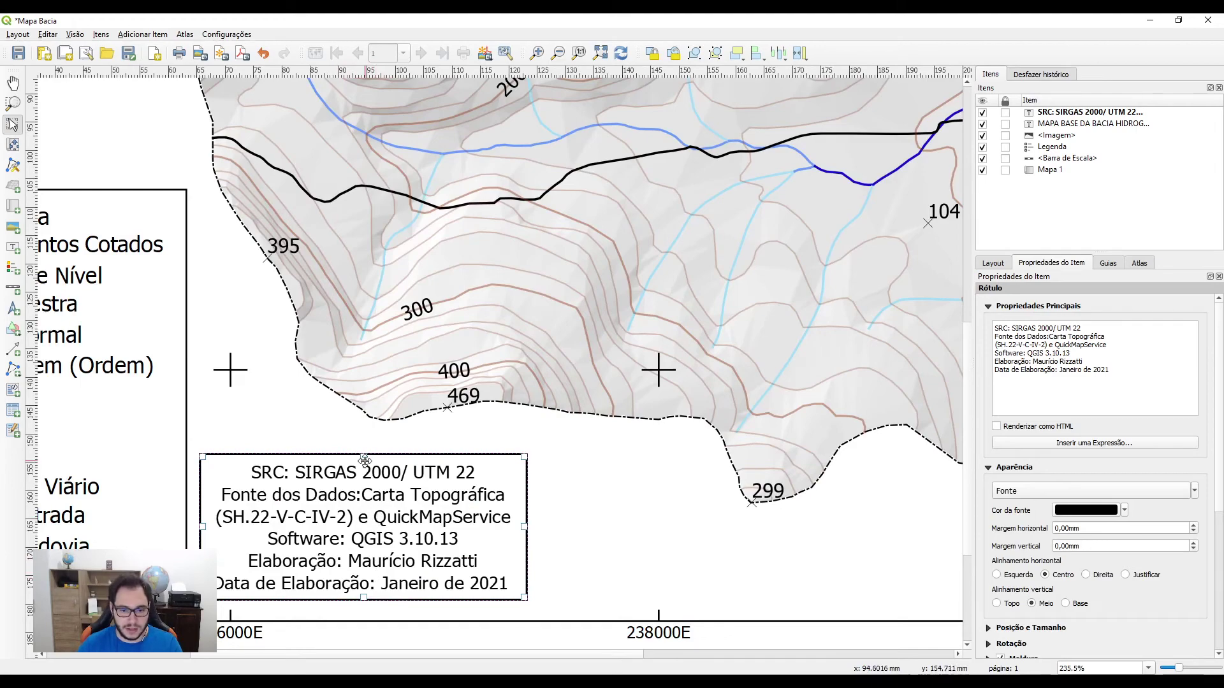
{"action": "scroll", "coordinate": [377, 494], "scroll_direction": "down", "scroll_amount": 1}
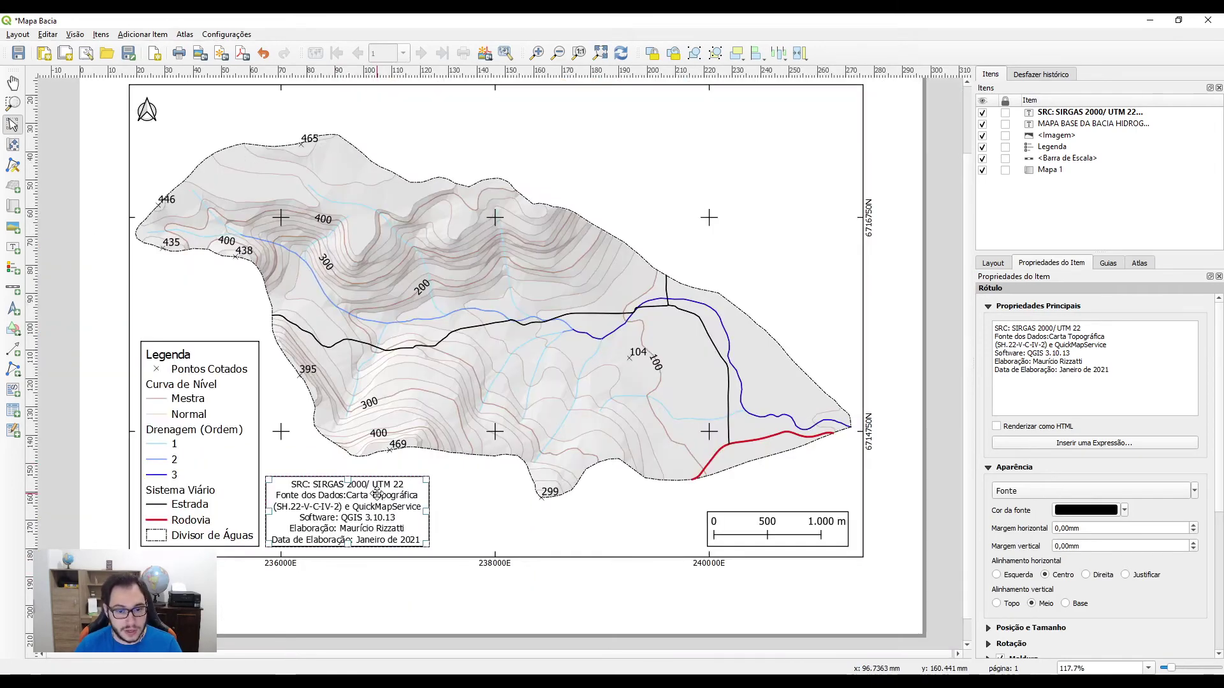
{"action": "left_click", "coordinate": [376, 584]}
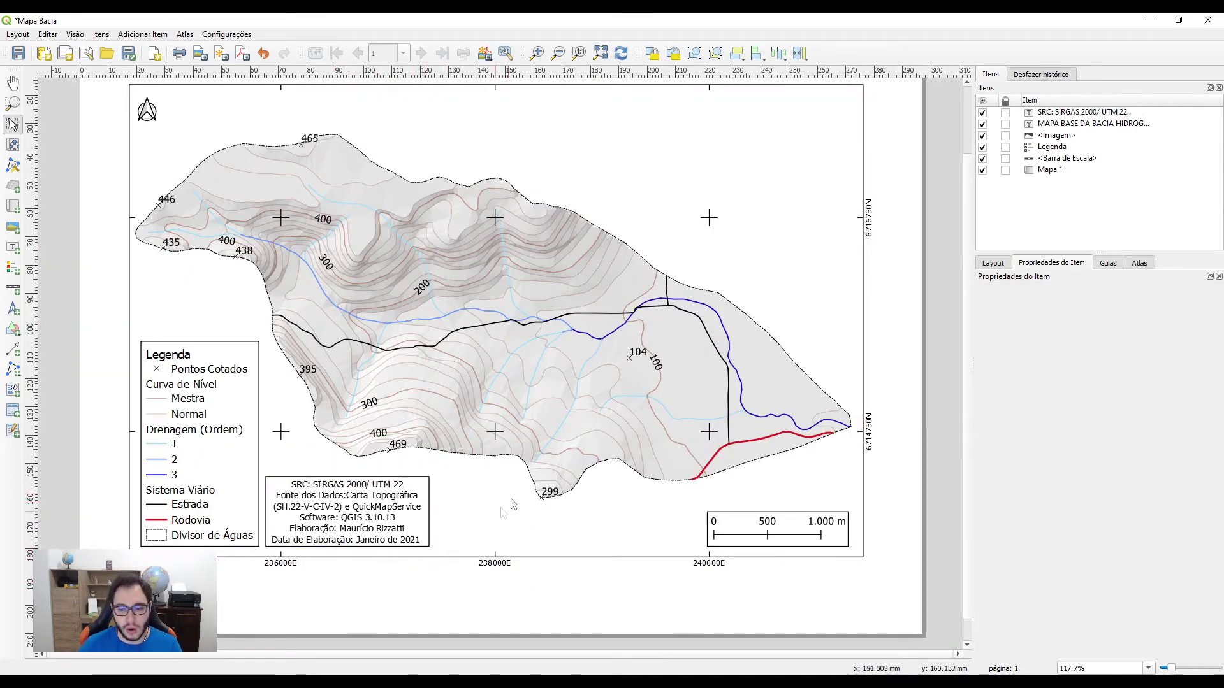
{"action": "scroll", "coordinate": [539, 479], "scroll_direction": "up", "scroll_amount": 1}
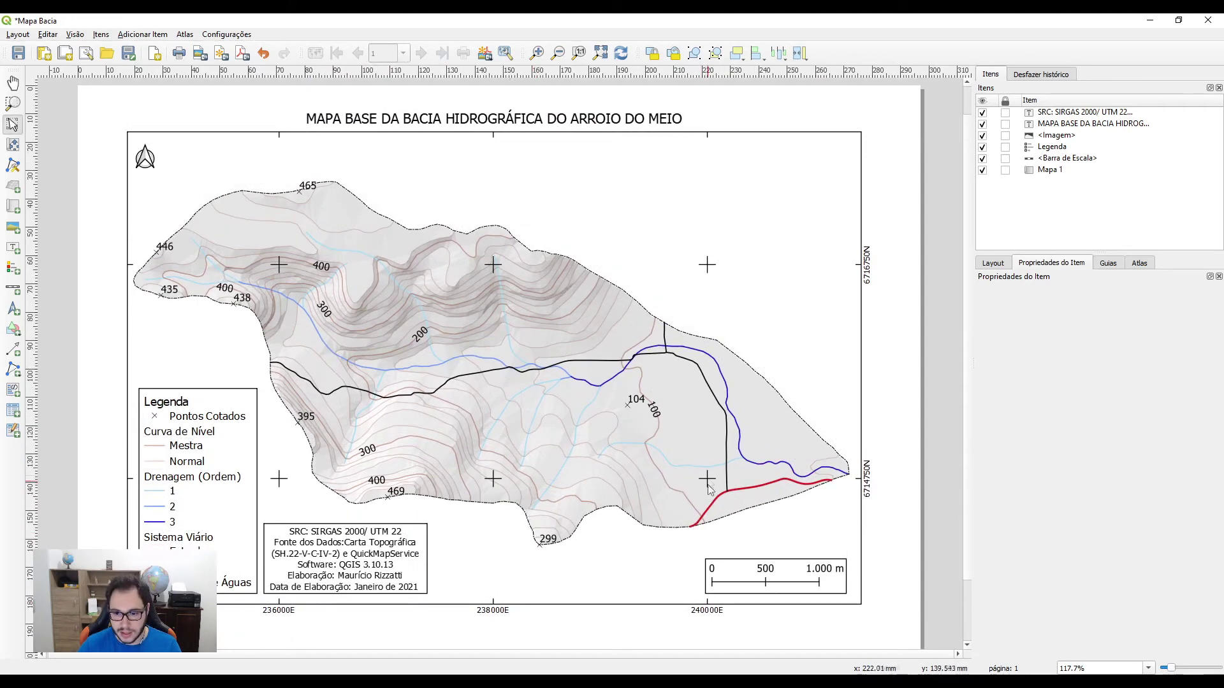
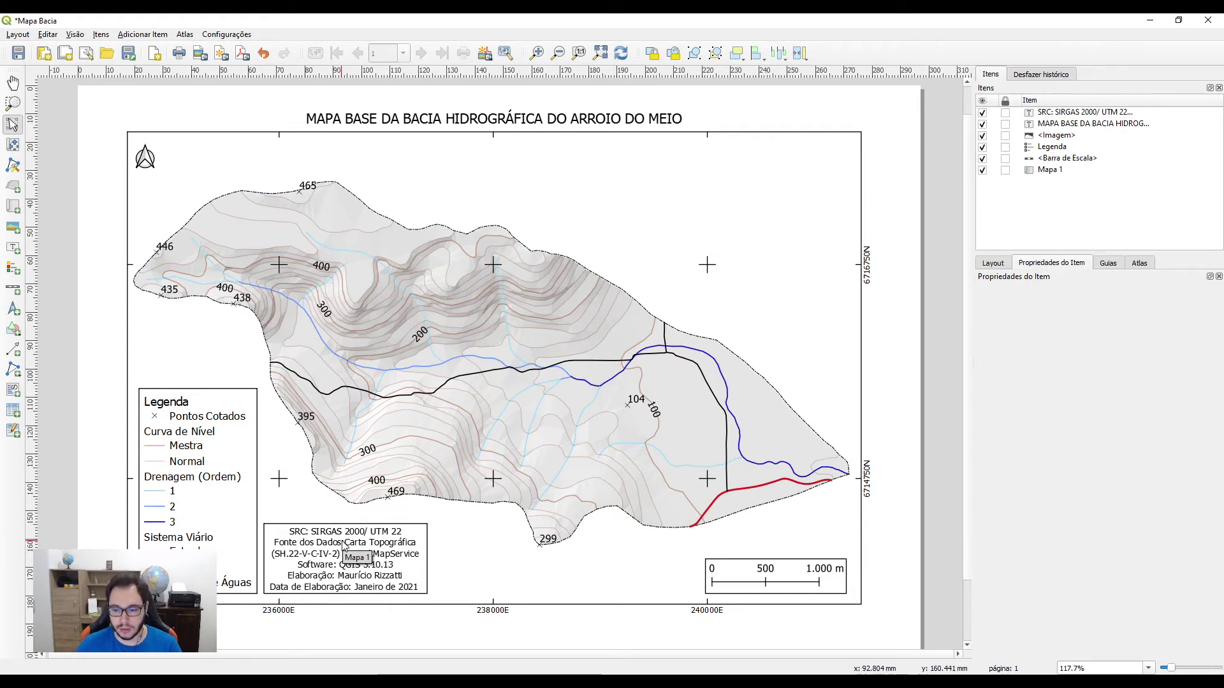
{"action": "left_click_drag", "start_coordinate": [352, 568], "coordinate": [323, 558]}
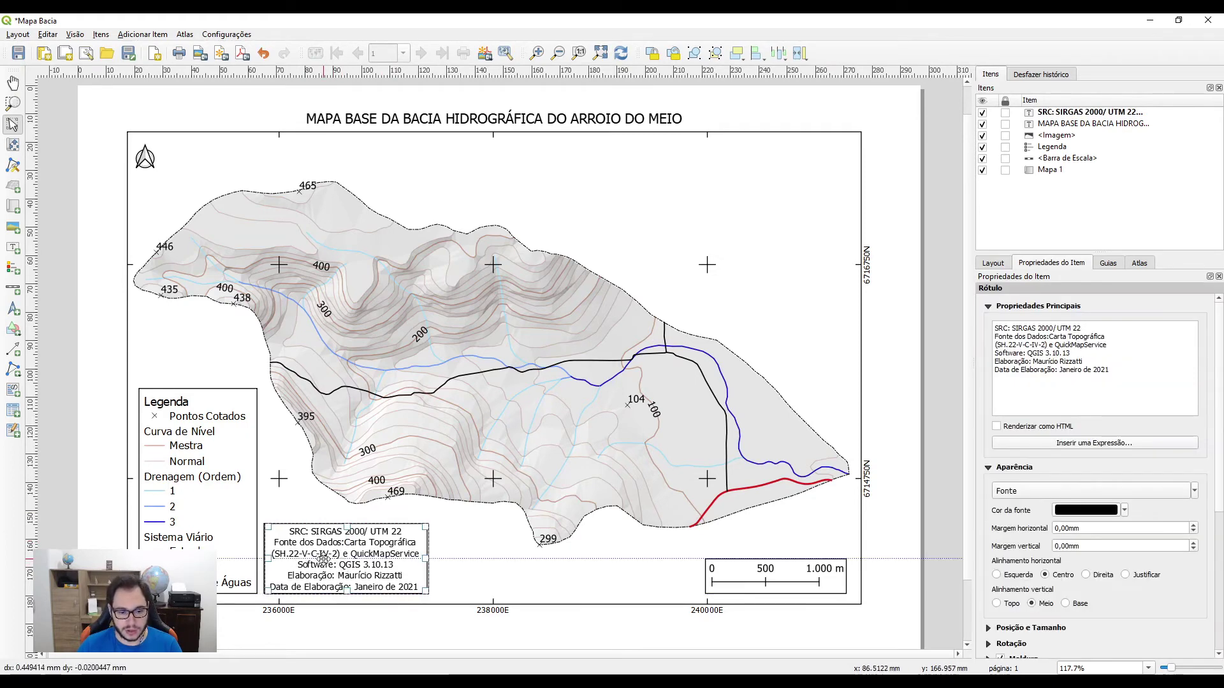
{"action": "left_click", "coordinate": [359, 627]}
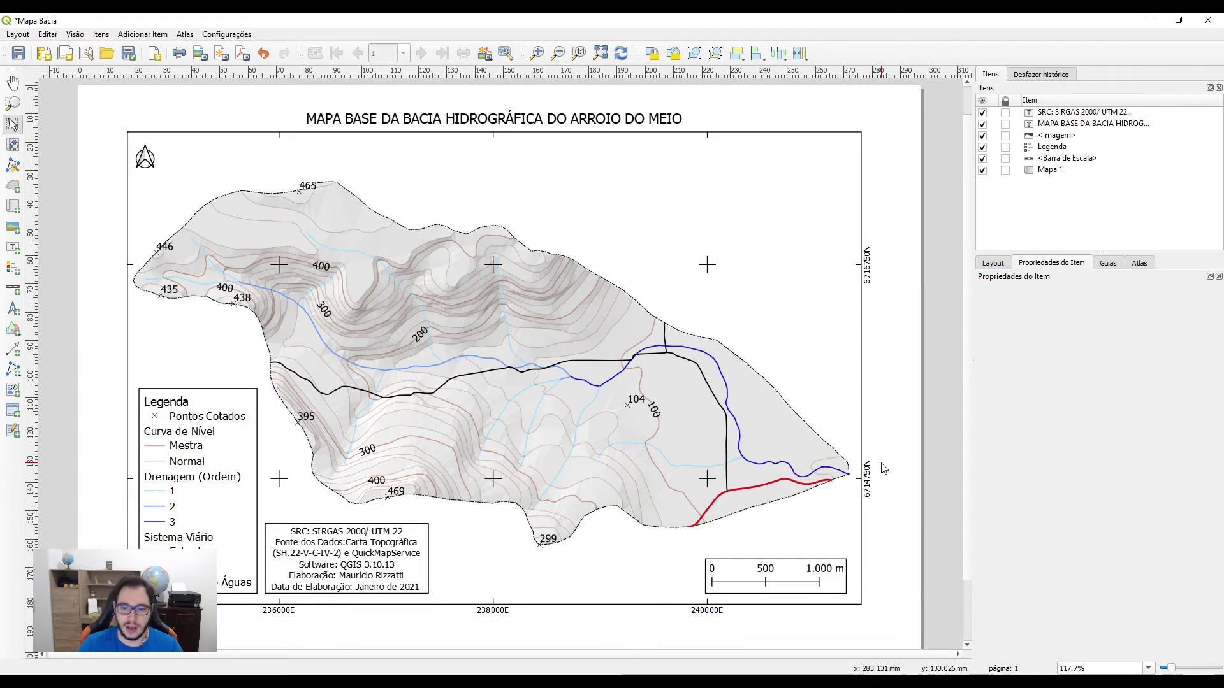
Switch to the web browser and search Google for "base vetorial continua do rio grande do sul"
{"action": "left_click", "coordinate": [78, 686]}
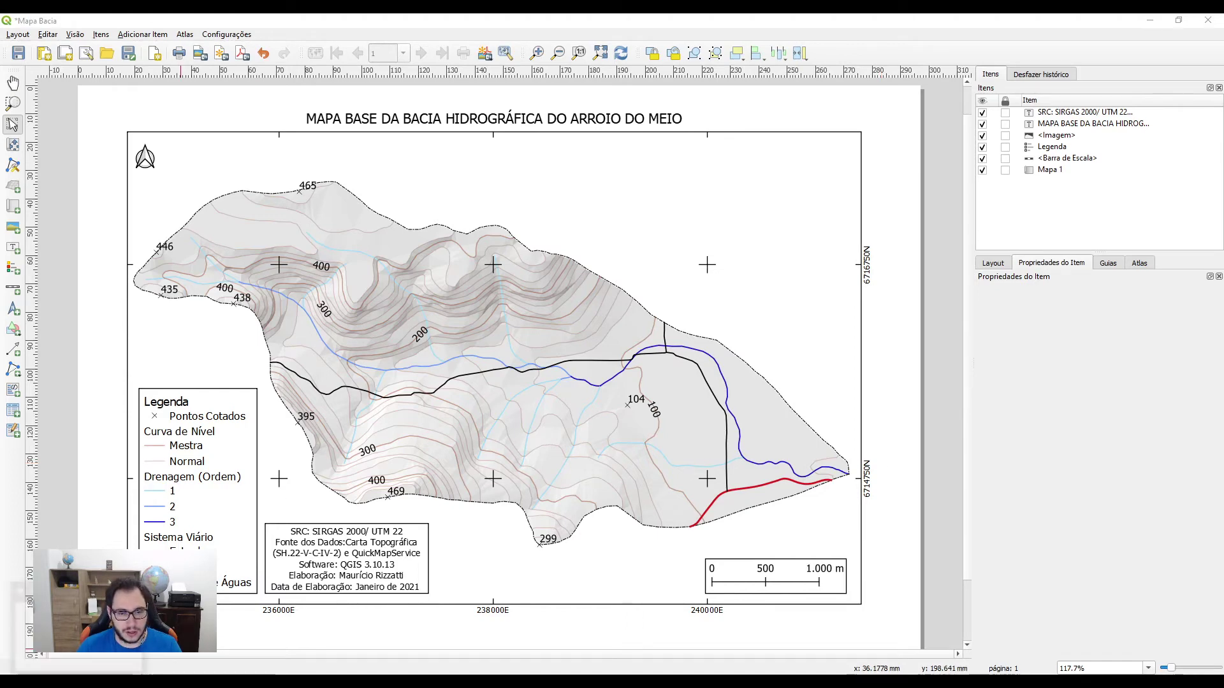
{"action": "type", "text": "base vetorial continua"}
{"action": "key", "text": "Down"}
{"action": "key", "text": "Return"}
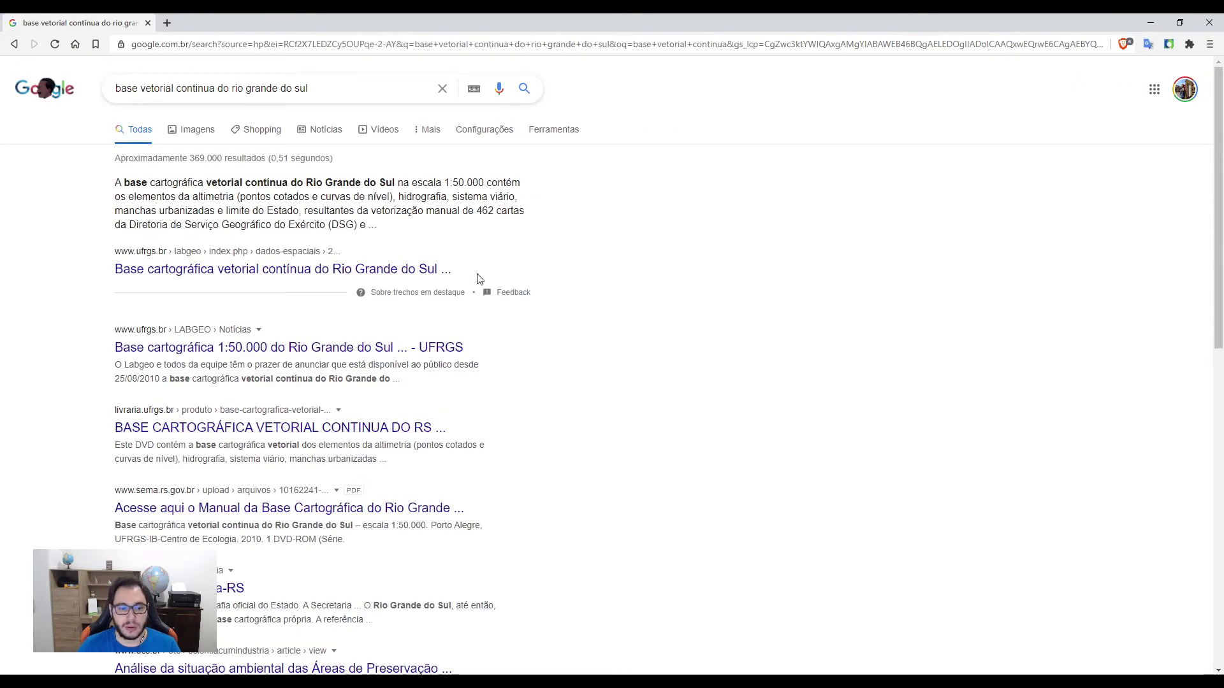
Open the UFRGS result on the 1:50.000 cartographic base and go to the Labgeo site's "Dados geoespaciais" downloads
{"action": "left_click", "coordinate": [256, 351]}
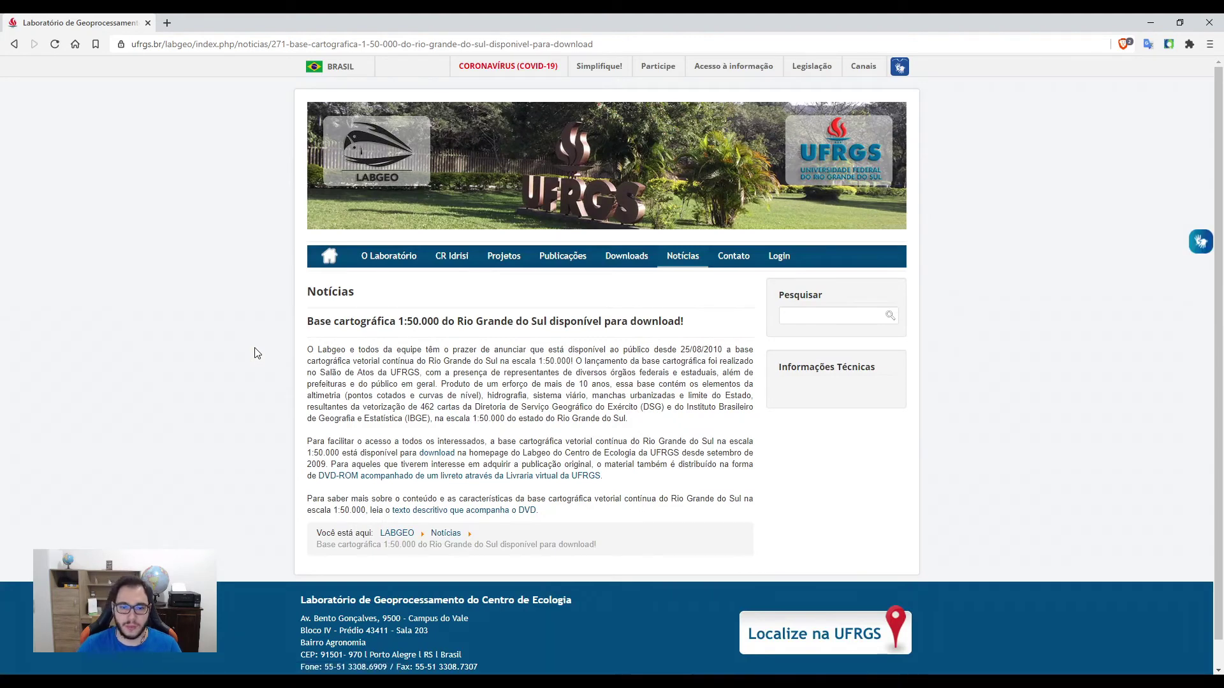
{"action": "left_click", "coordinate": [628, 257]}
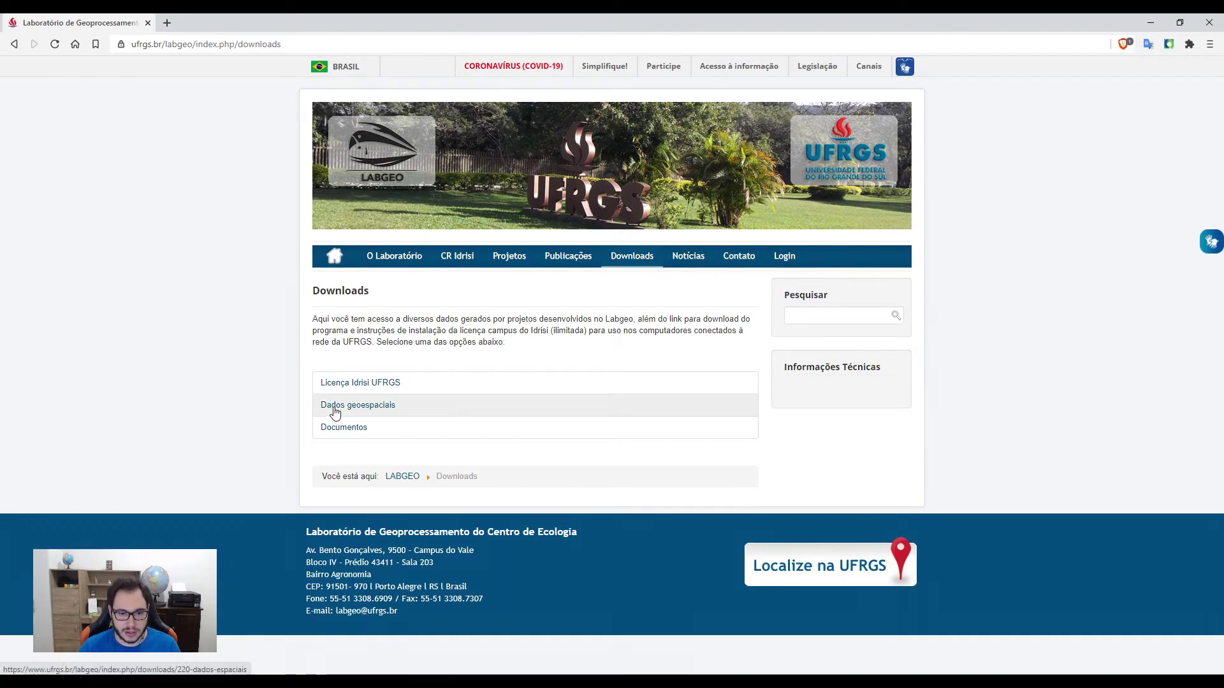
{"action": "left_click", "coordinate": [334, 412]}
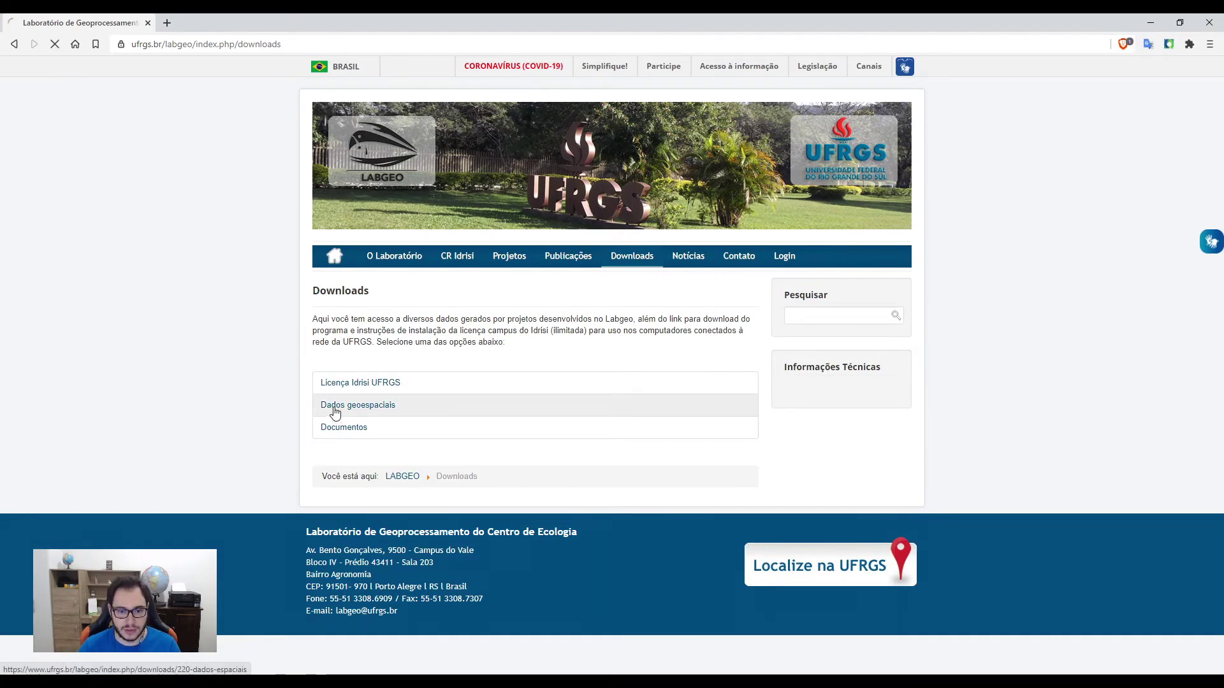
Open the "Base cartográfica vetorial contínua do Rio Grande do Sul - escala 1:50.000" page from the list of Brazilian geospatial data
{"action": "scroll", "coordinate": [236, 394], "scroll_direction": "down", "scroll_amount": 2}
{"action": "scroll", "coordinate": [244, 398], "scroll_direction": "down", "scroll_amount": 2}
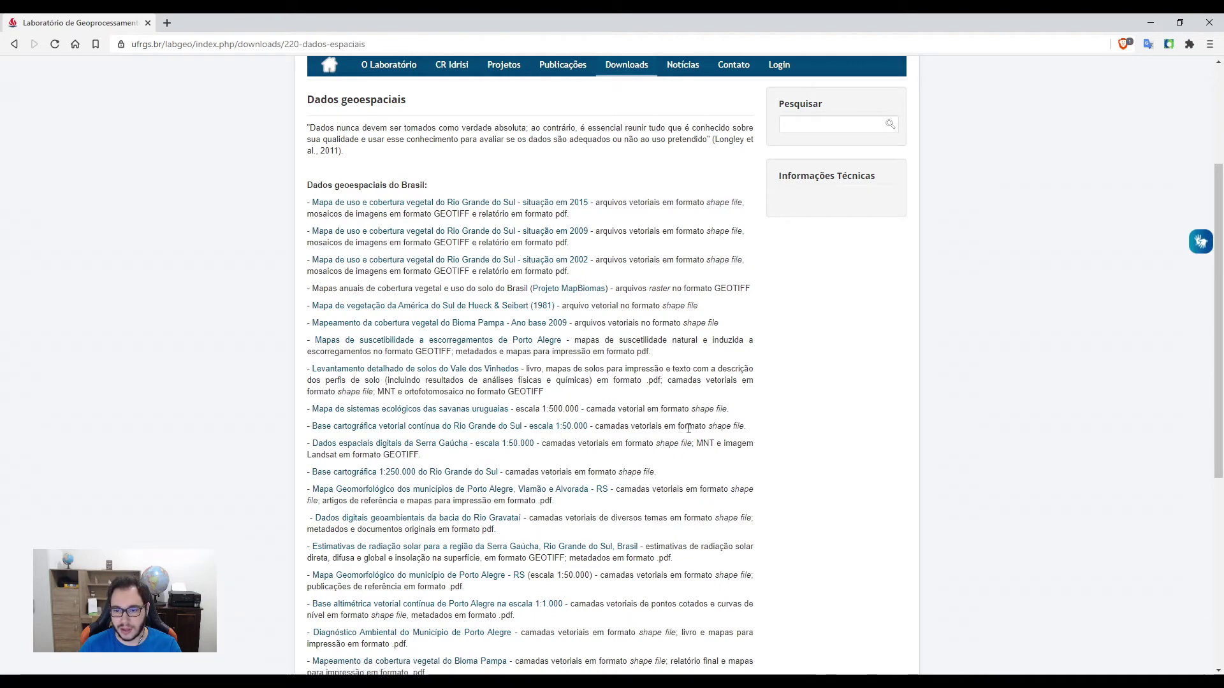
{"action": "left_click", "coordinate": [435, 427]}
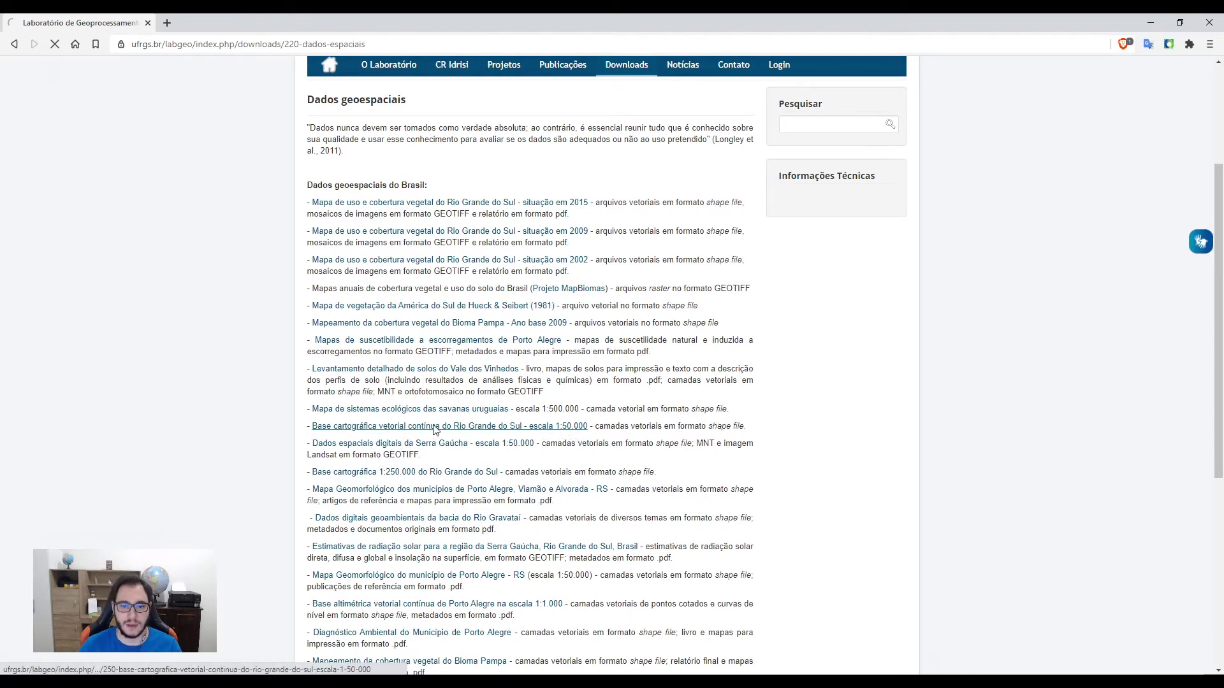
Examine the page's layer download lists for geodetic coordinates, Lambert conformal conic, UTM zone 21 and UTM zone 22
{"action": "scroll", "coordinate": [432, 429], "scroll_direction": "down", "scroll_amount": 1}
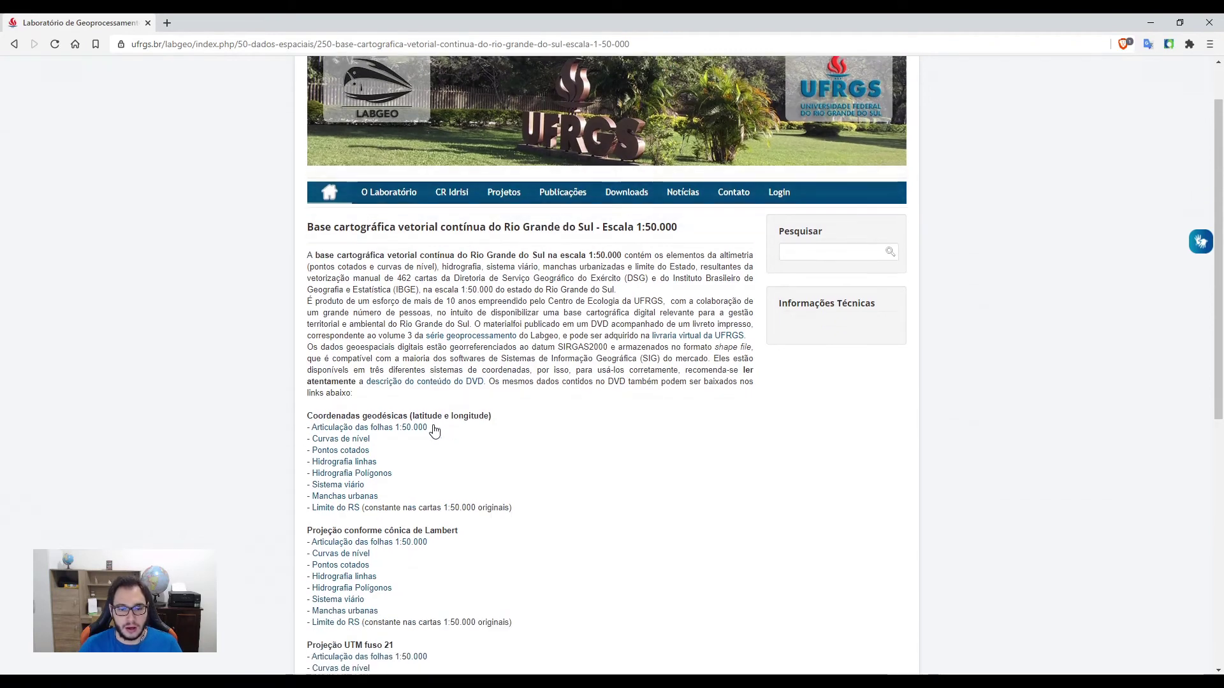
{"action": "scroll", "coordinate": [554, 401], "scroll_direction": "down", "scroll_amount": 1}
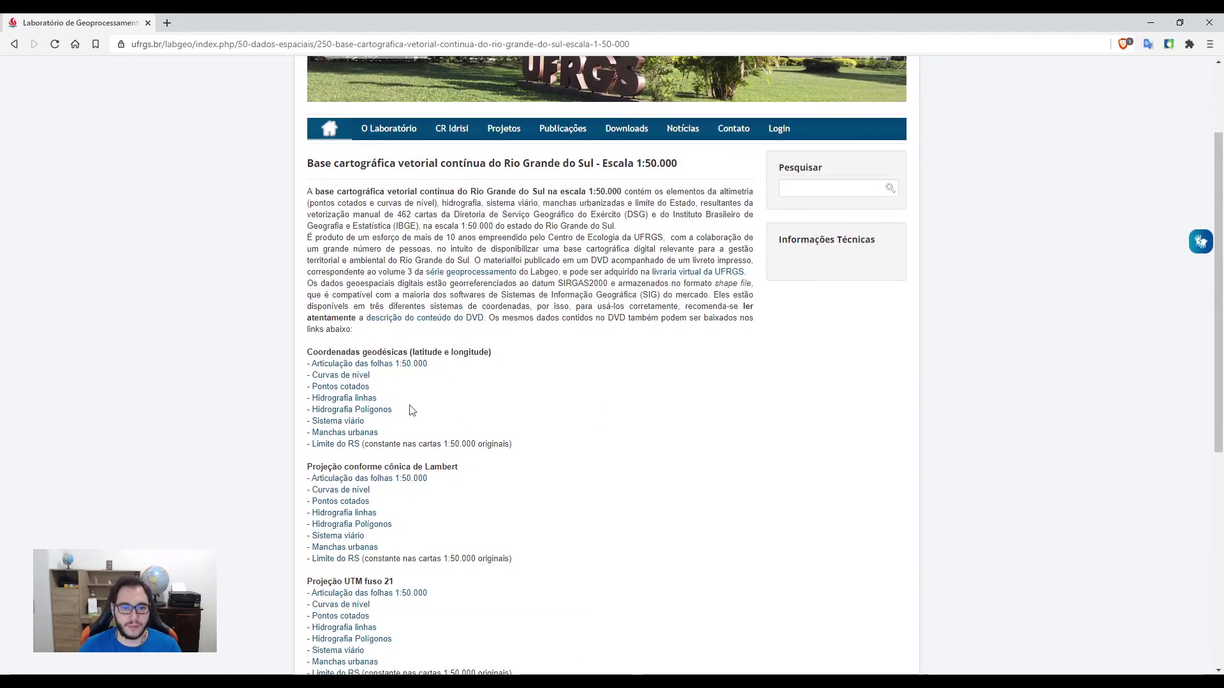
{"action": "left_click_drag", "start_coordinate": [341, 353], "coordinate": [391, 352]}
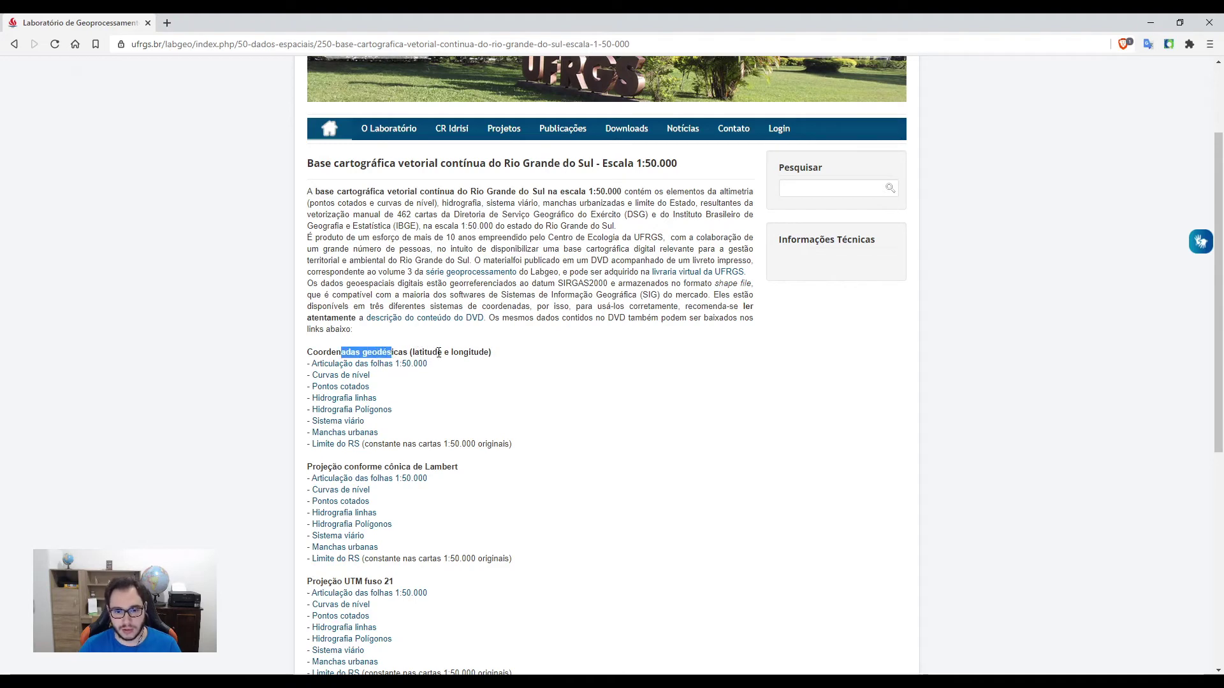
{"action": "left_click_drag", "start_coordinate": [337, 468], "coordinate": [394, 467]}
{"action": "scroll", "coordinate": [330, 390], "scroll_direction": "down", "scroll_amount": 3}
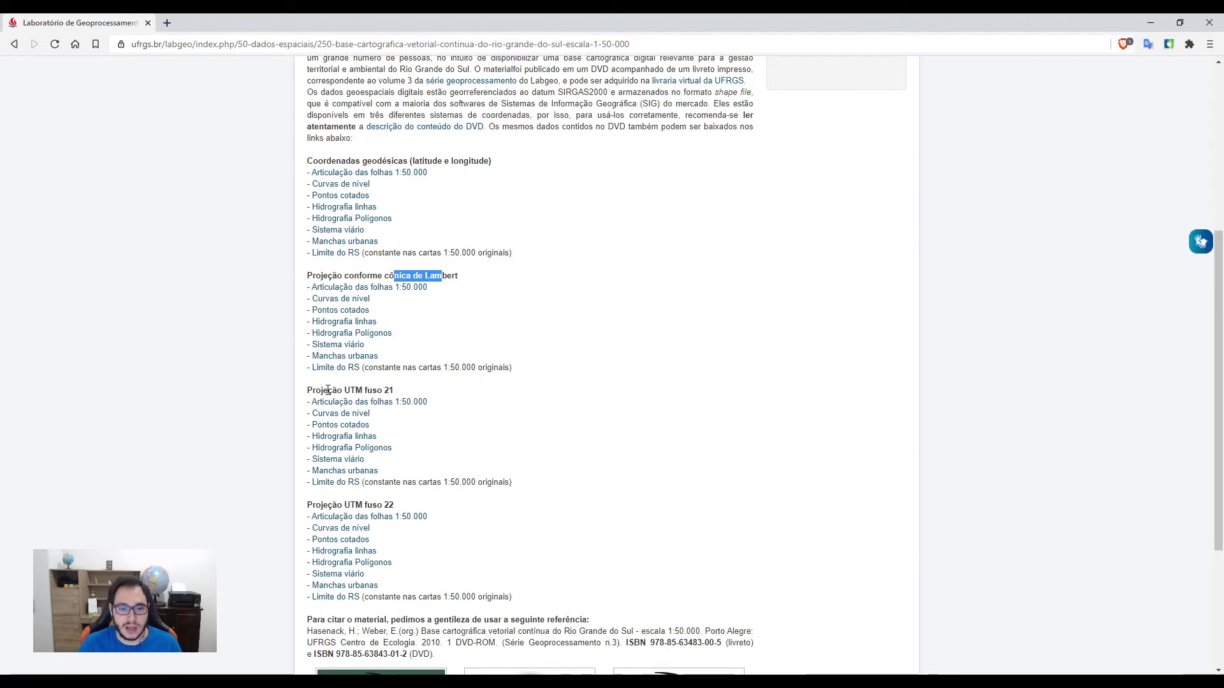
{"action": "scroll", "coordinate": [380, 382], "scroll_direction": "up", "scroll_amount": 1}
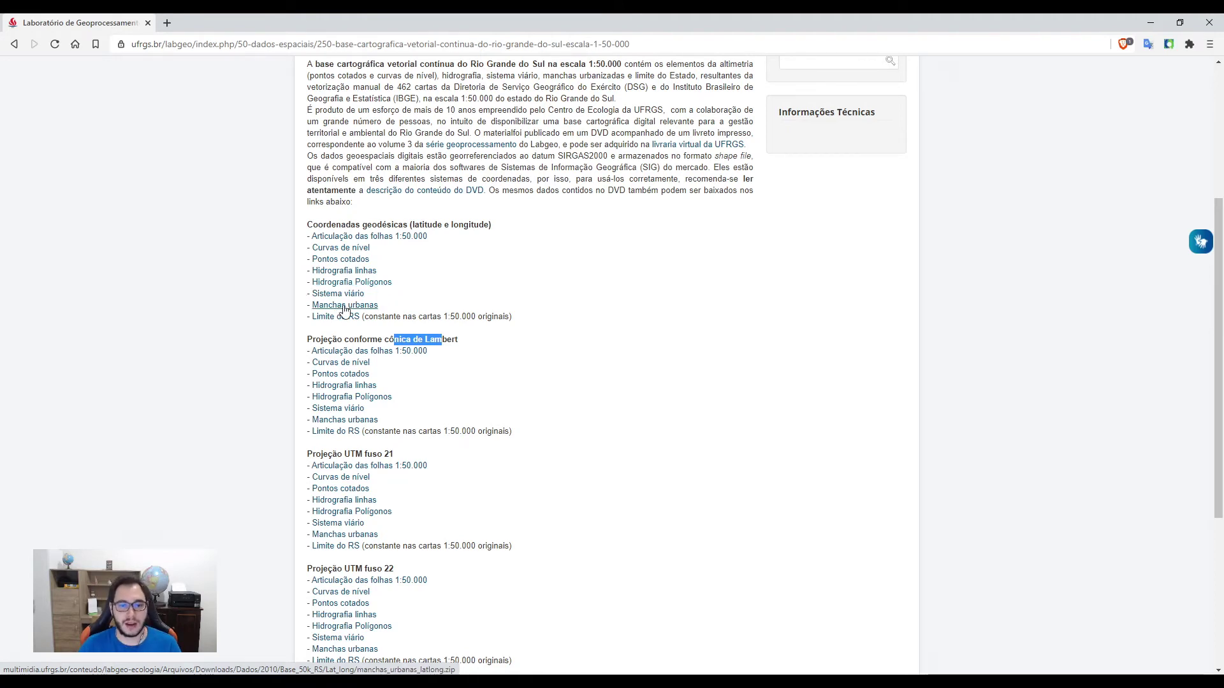
{"action": "left_click_drag", "start_coordinate": [498, 317], "coordinate": [446, 317]}
{"action": "left_click", "coordinate": [439, 317]}
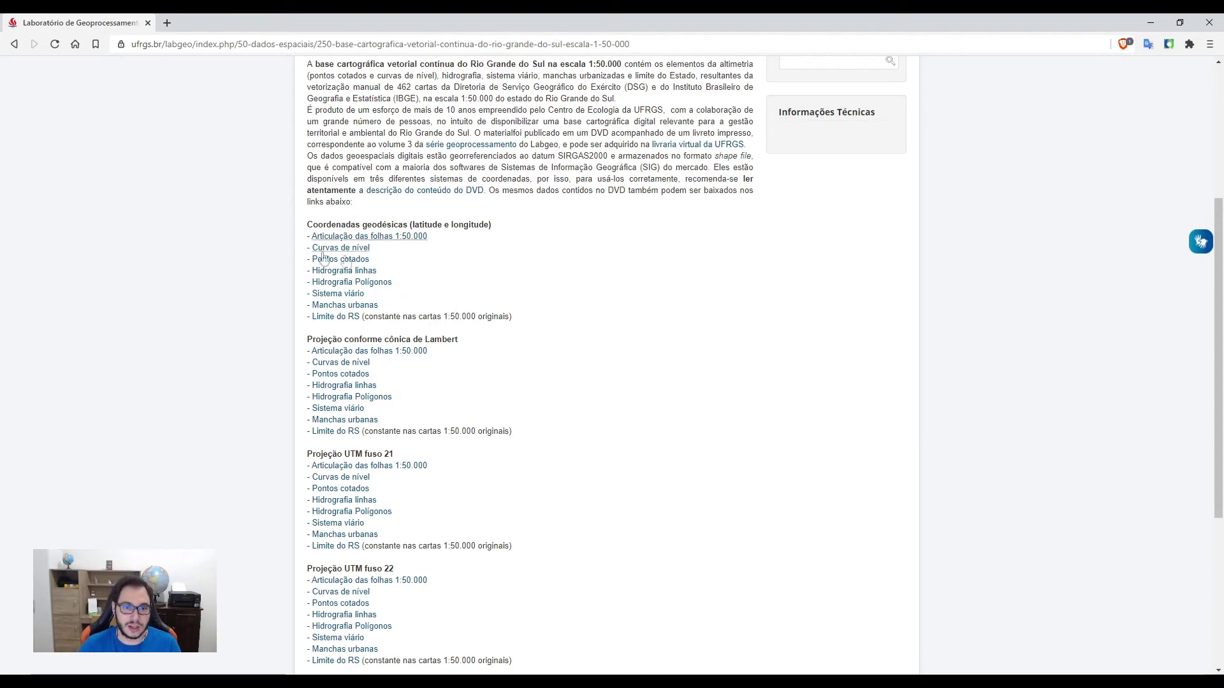
{"action": "left_click_drag", "start_coordinate": [307, 225], "coordinate": [400, 225]}
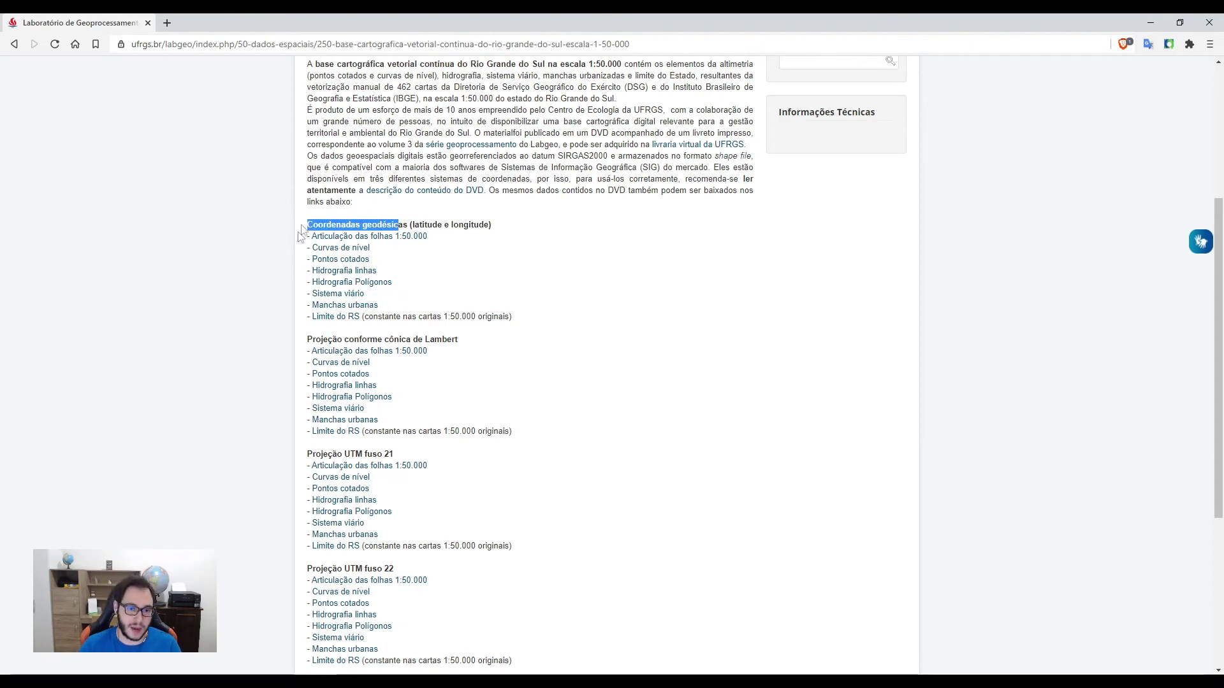
{"action": "scroll", "coordinate": [408, 209], "scroll_direction": "down", "scroll_amount": 1}
{"action": "scroll", "coordinate": [401, 211], "scroll_direction": "down", "scroll_amount": 1}
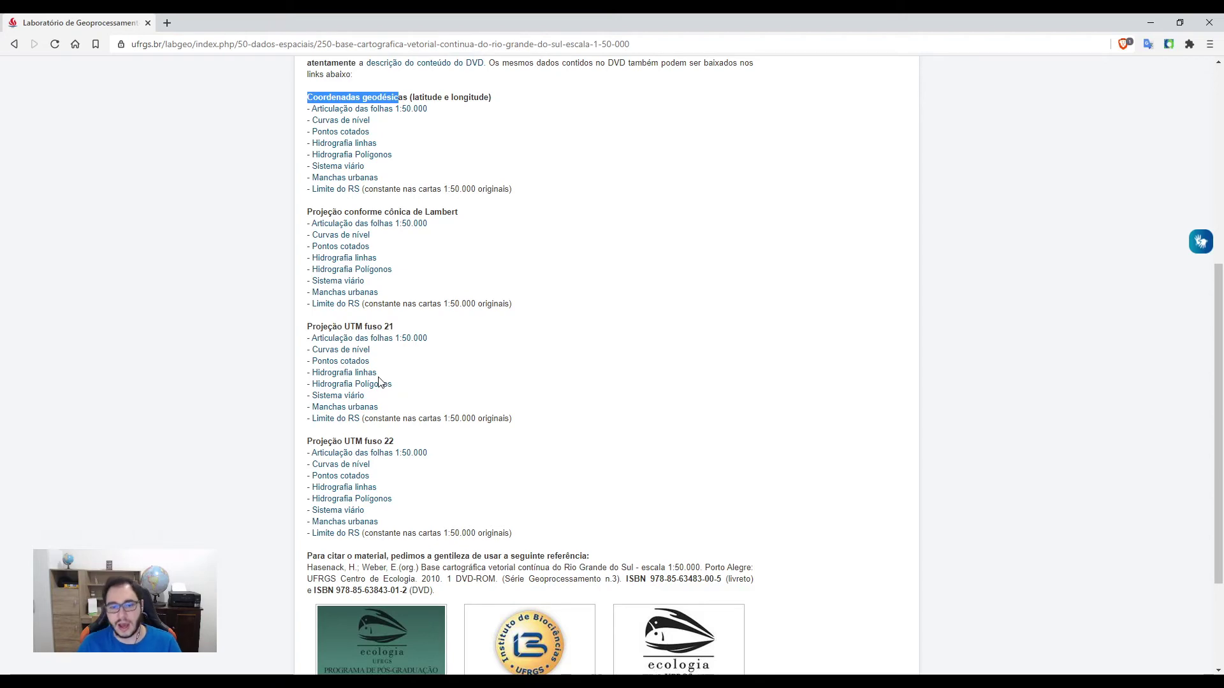
{"action": "scroll", "coordinate": [293, 364], "scroll_direction": "up", "scroll_amount": 1}
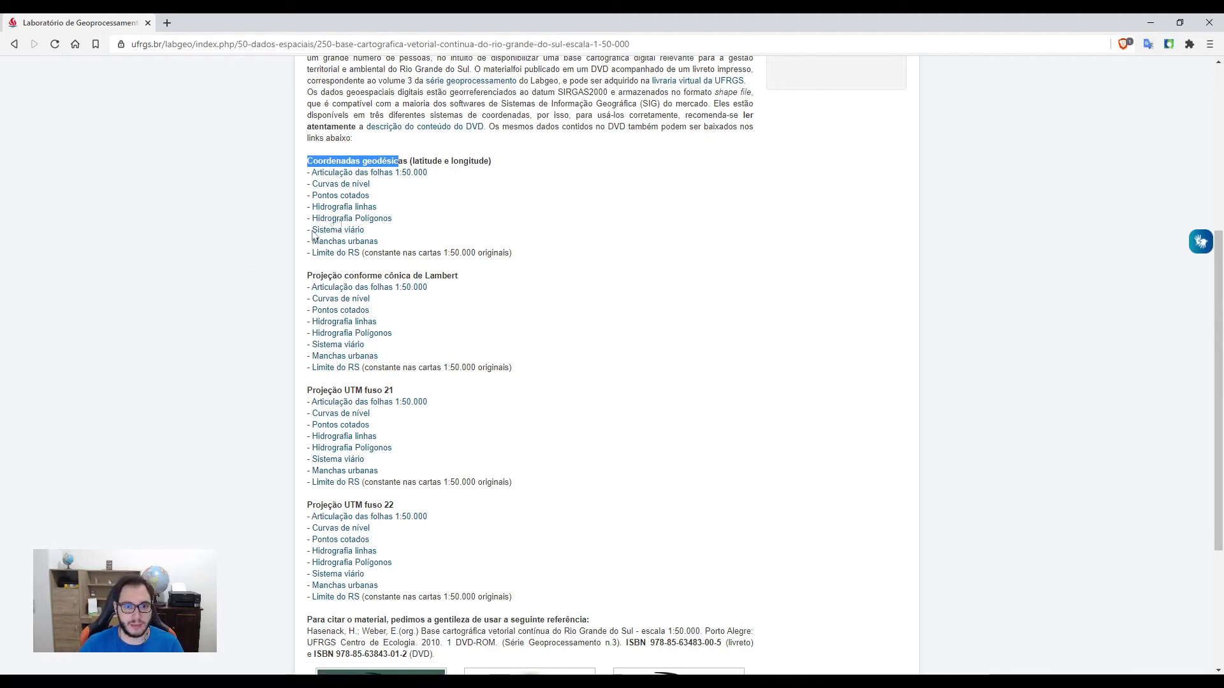
Switch to the main QGIS window and add the vector layer hidrografia_linhas_latlong.shp from the Limites RS\Hidrografia folder
{"action": "left_click", "coordinate": [248, 682]}
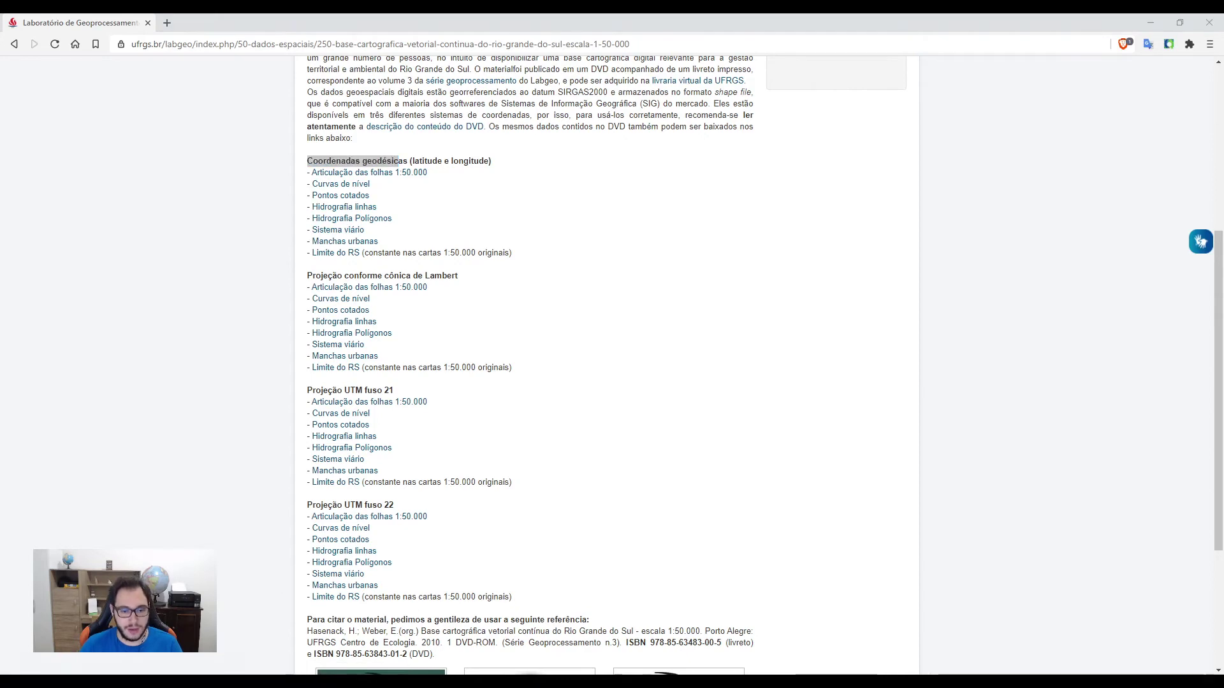
{"action": "left_click", "coordinate": [12, 108]}
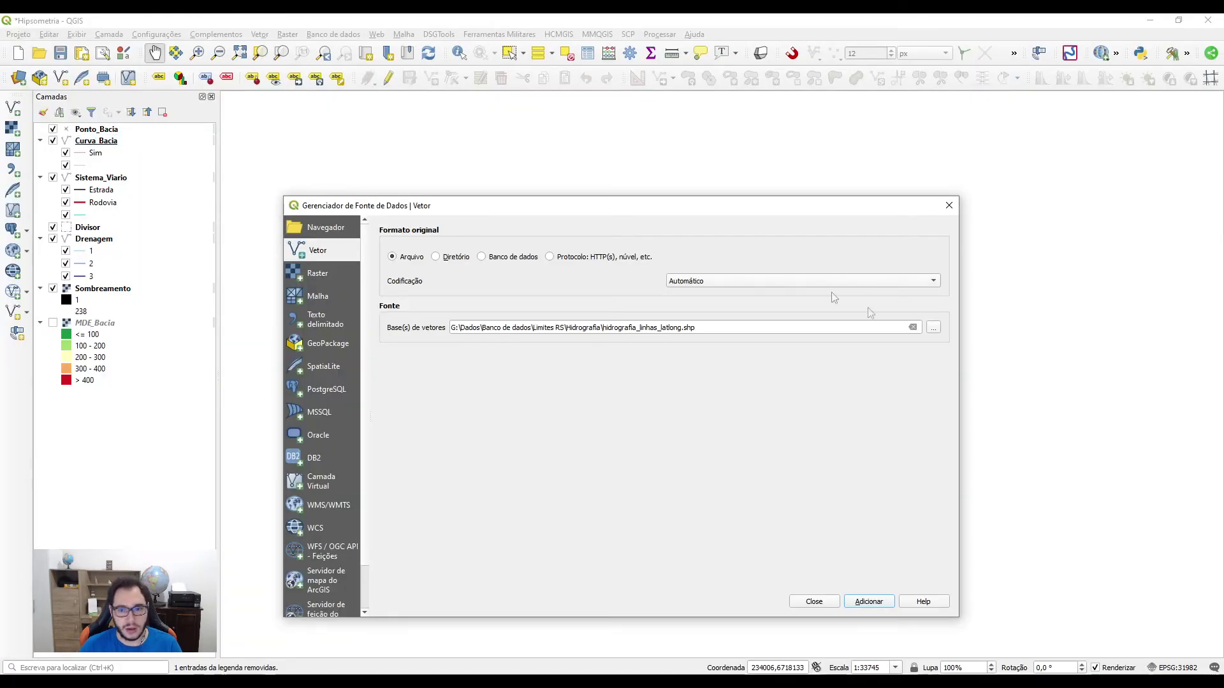
{"action": "left_click", "coordinate": [933, 327]}
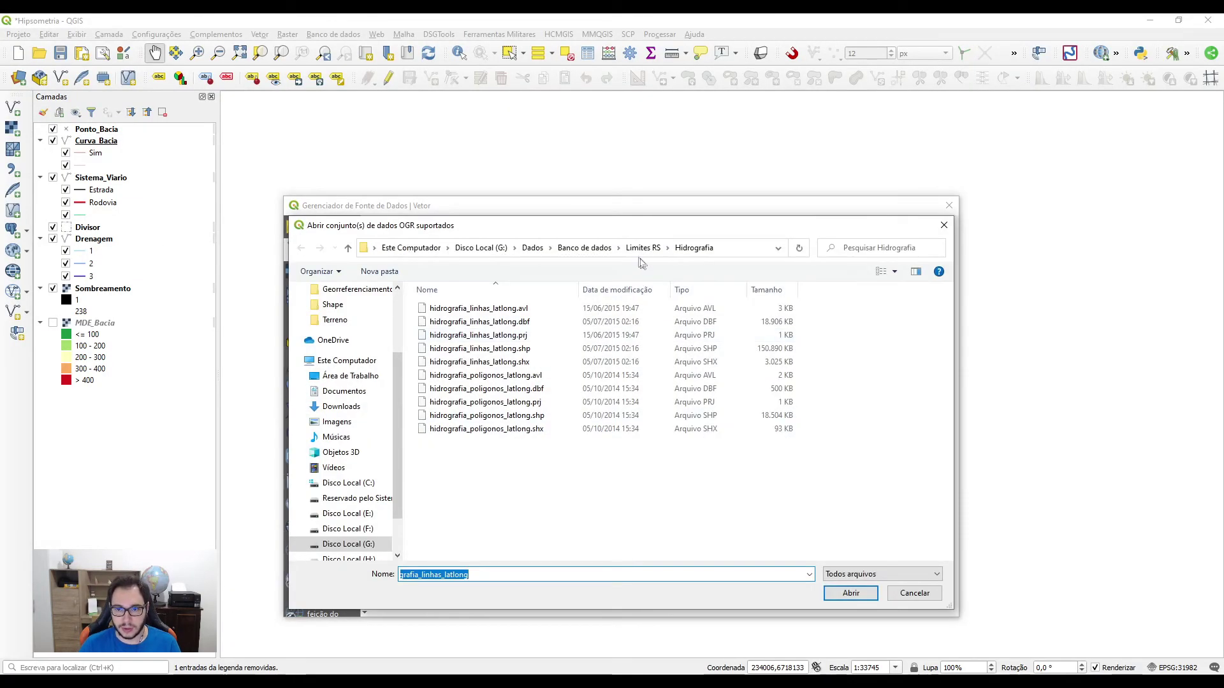
{"action": "left_click", "coordinate": [519, 349]}
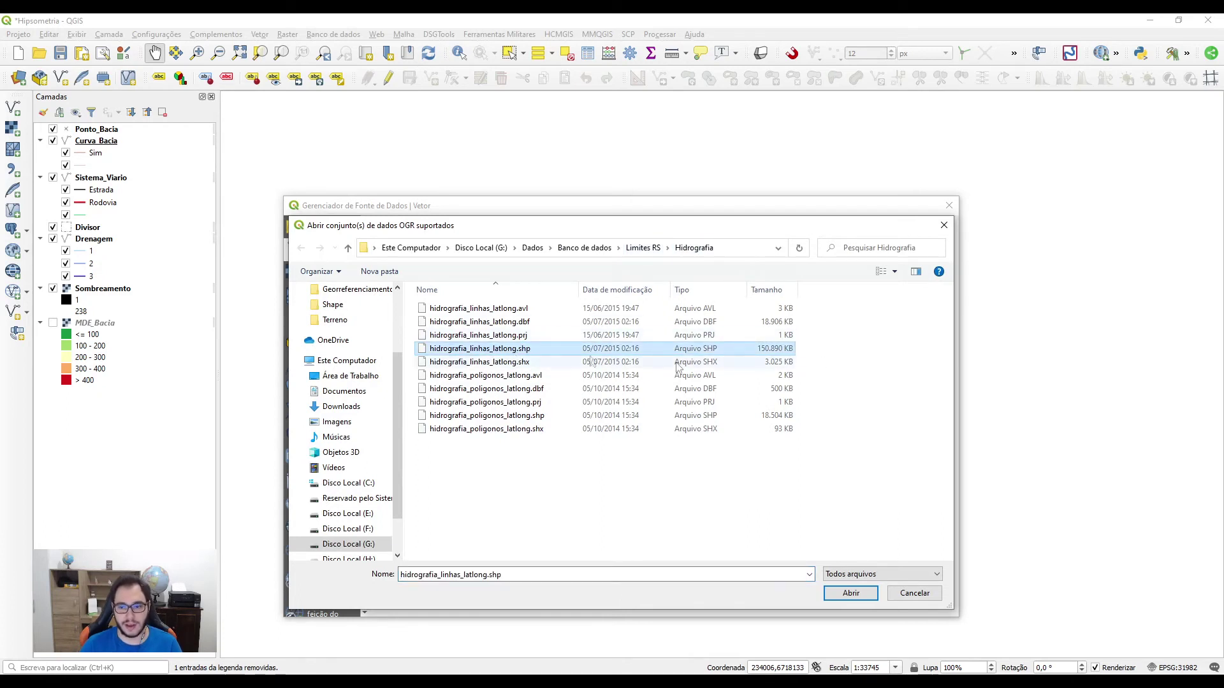
{"action": "left_click", "coordinate": [849, 597]}
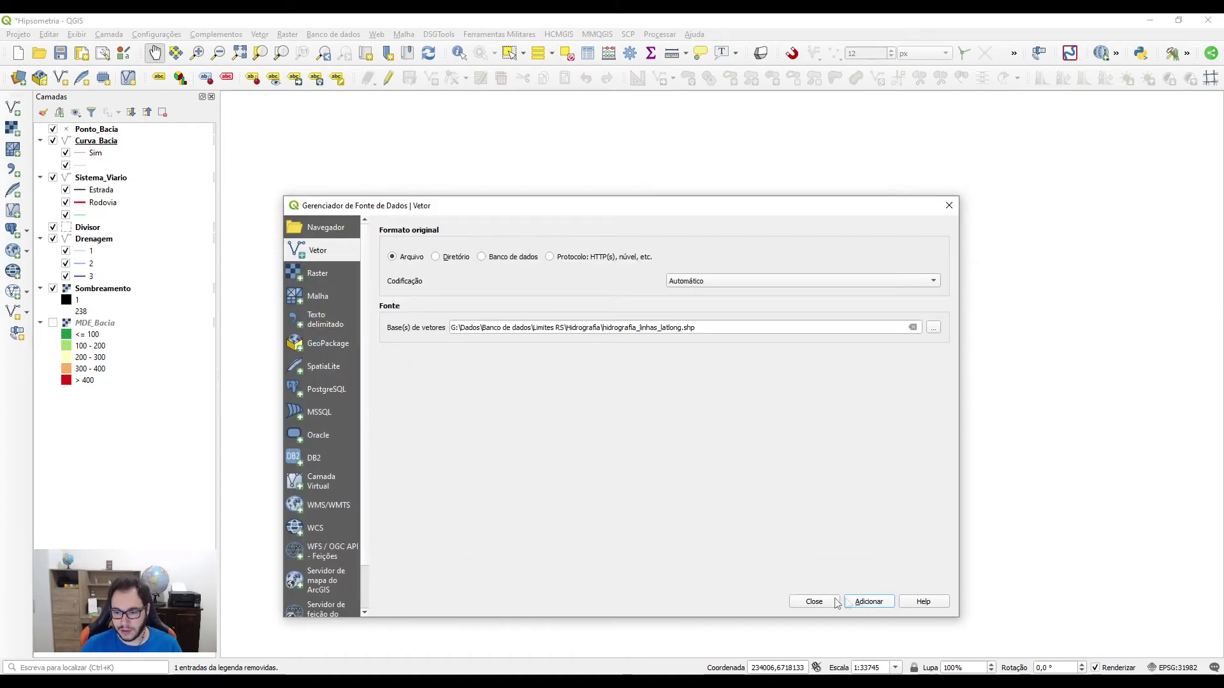
{"action": "left_click", "coordinate": [849, 601]}
{"action": "left_click", "coordinate": [814, 601]}
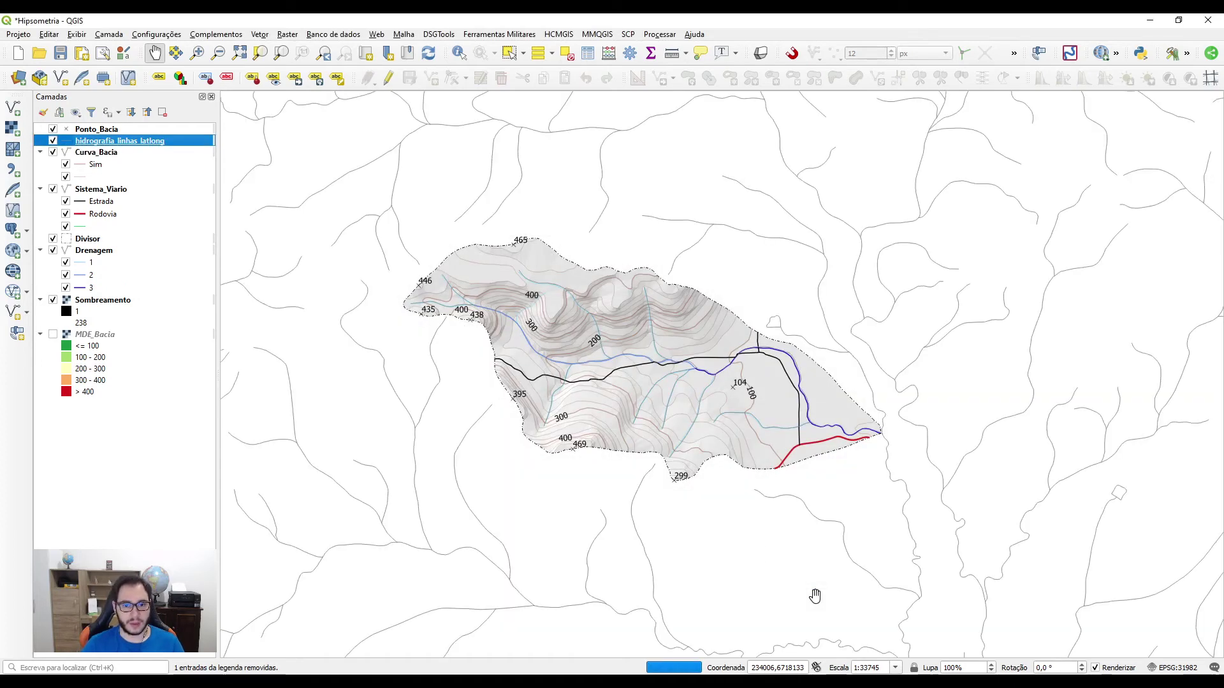
View the full extent of the hidrografia_linhas_latlong layer, and return to the extent of the Divisor layer
{"action": "scroll", "coordinate": [732, 413], "scroll_direction": "down", "scroll_amount": 2}
{"action": "right_click", "coordinate": [135, 142]}
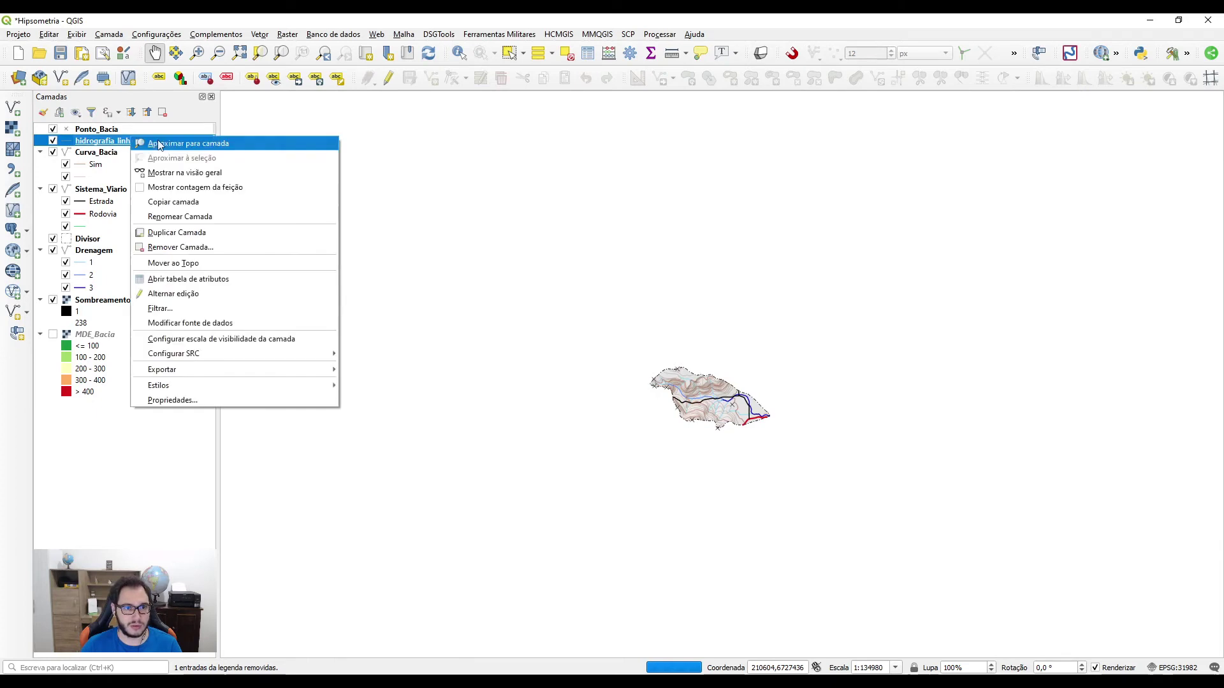
{"action": "left_click", "coordinate": [169, 144]}
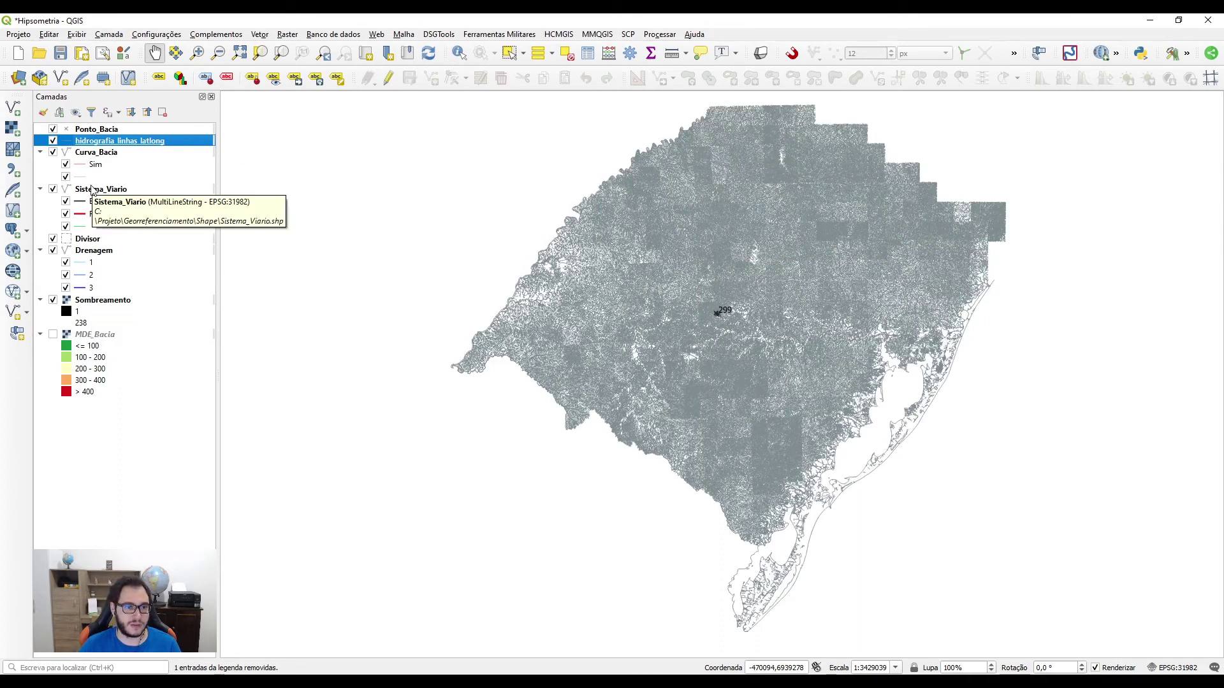
{"action": "right_click", "coordinate": [97, 239]}
{"action": "left_click", "coordinate": [141, 246]}
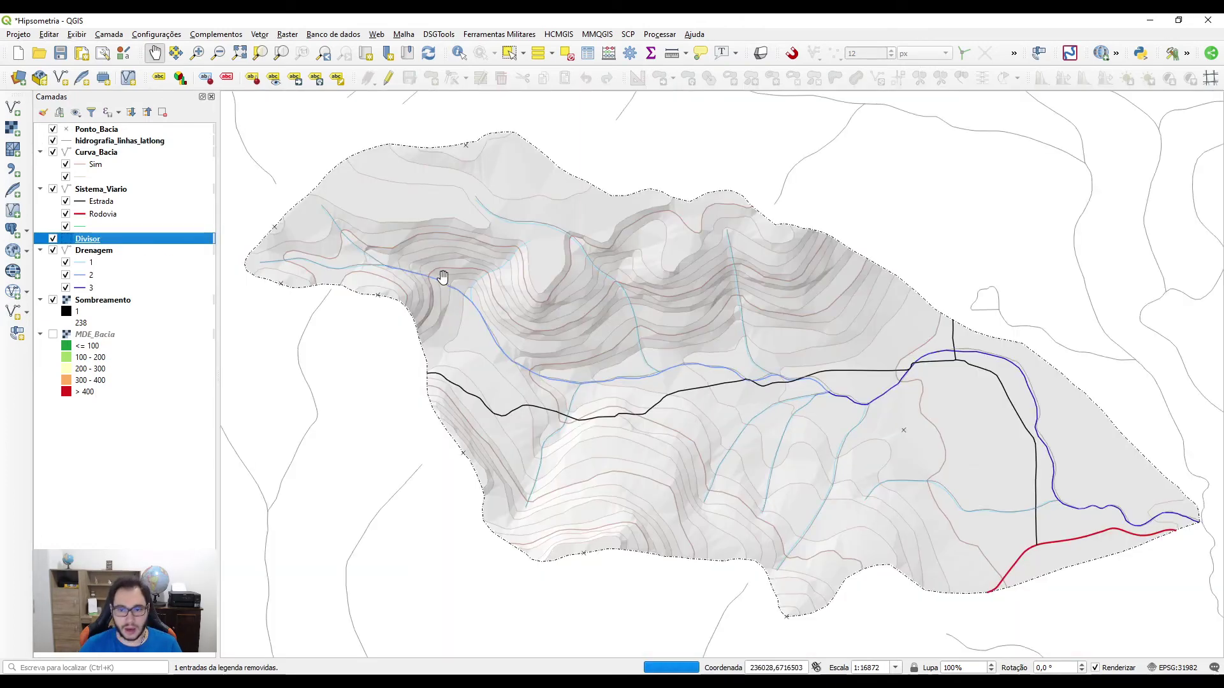
Style the hidrografia_linhas_latlong simple line with a medium blue colour and a 0.1 mm stroke width
{"action": "double_click", "coordinate": [115, 141]}
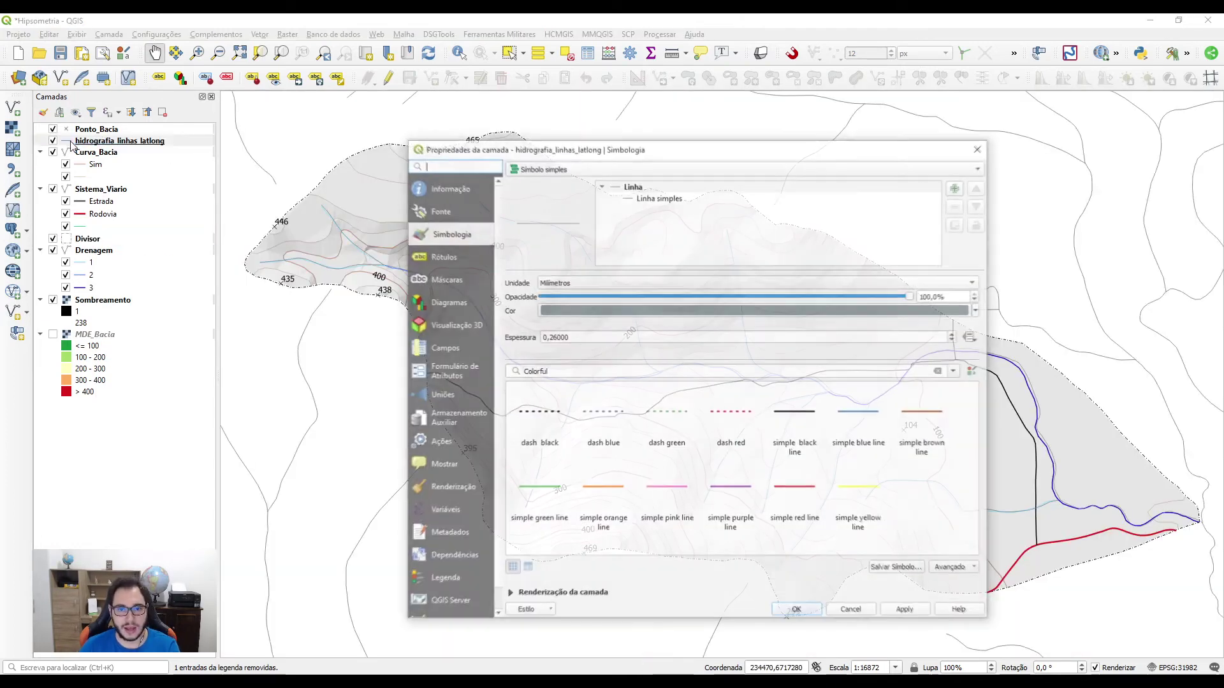
{"action": "left_click", "coordinate": [640, 199]}
{"action": "left_click", "coordinate": [655, 307]}
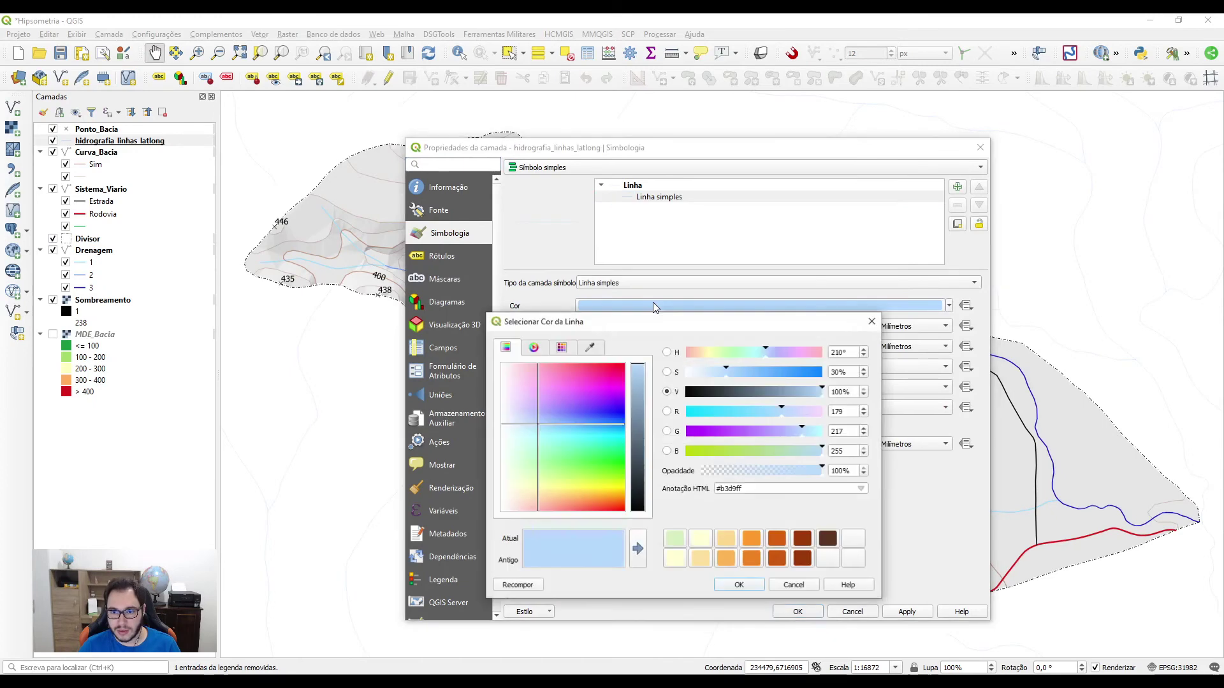
{"action": "left_click", "coordinate": [558, 428]}
{"action": "left_click_drag", "start_coordinate": [558, 433], "coordinate": [571, 427]}
{"action": "left_click", "coordinate": [739, 585]}
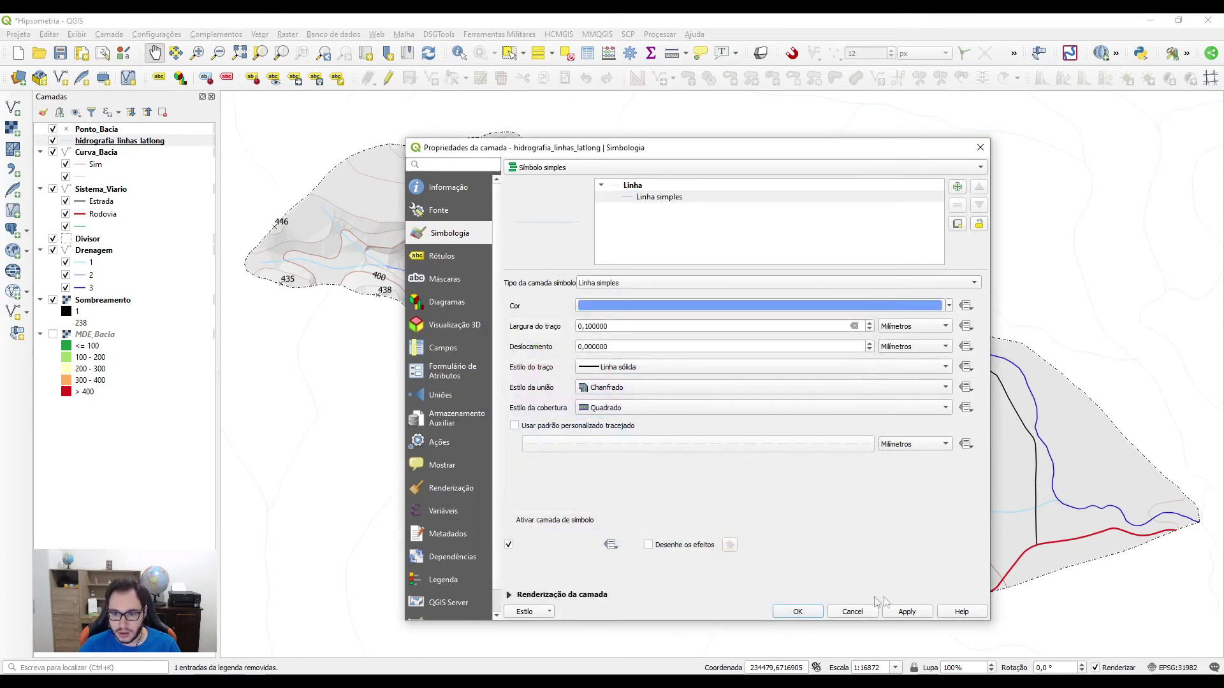
{"action": "left_click", "coordinate": [901, 611]}
{"action": "left_click", "coordinate": [811, 614]}
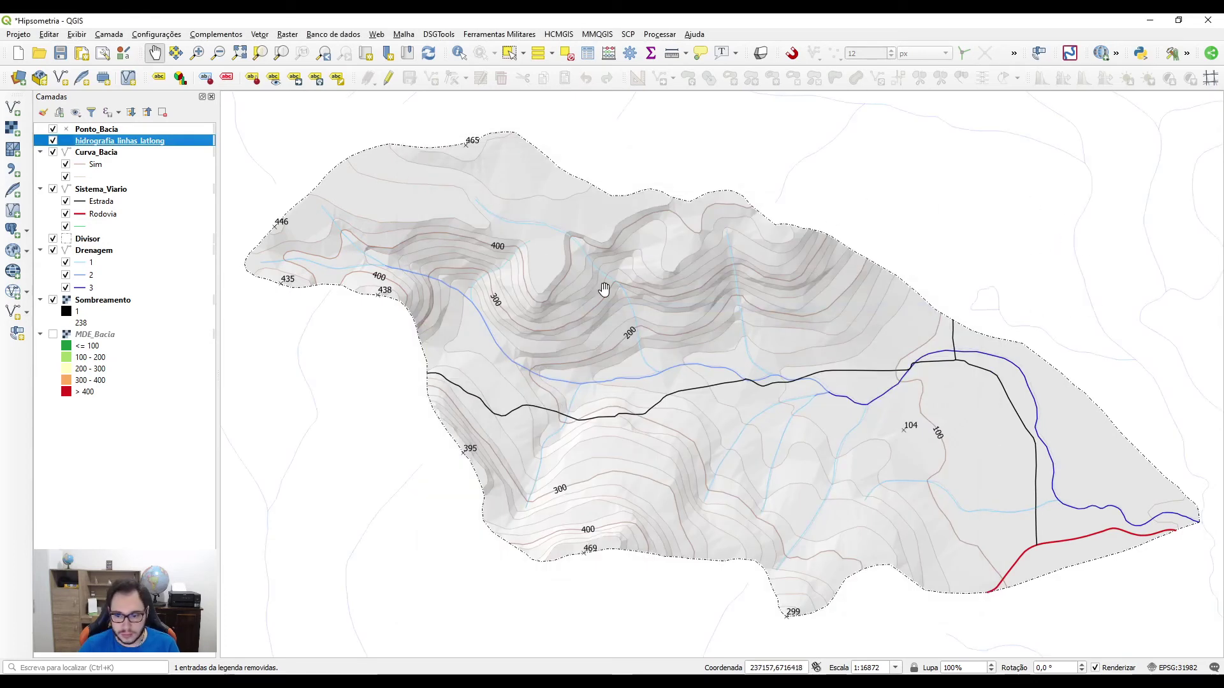
Switch to the Mapa Bacia print layout and refresh it to draw the added hydrography on the map
{"action": "left_click", "coordinate": [12, 129]}
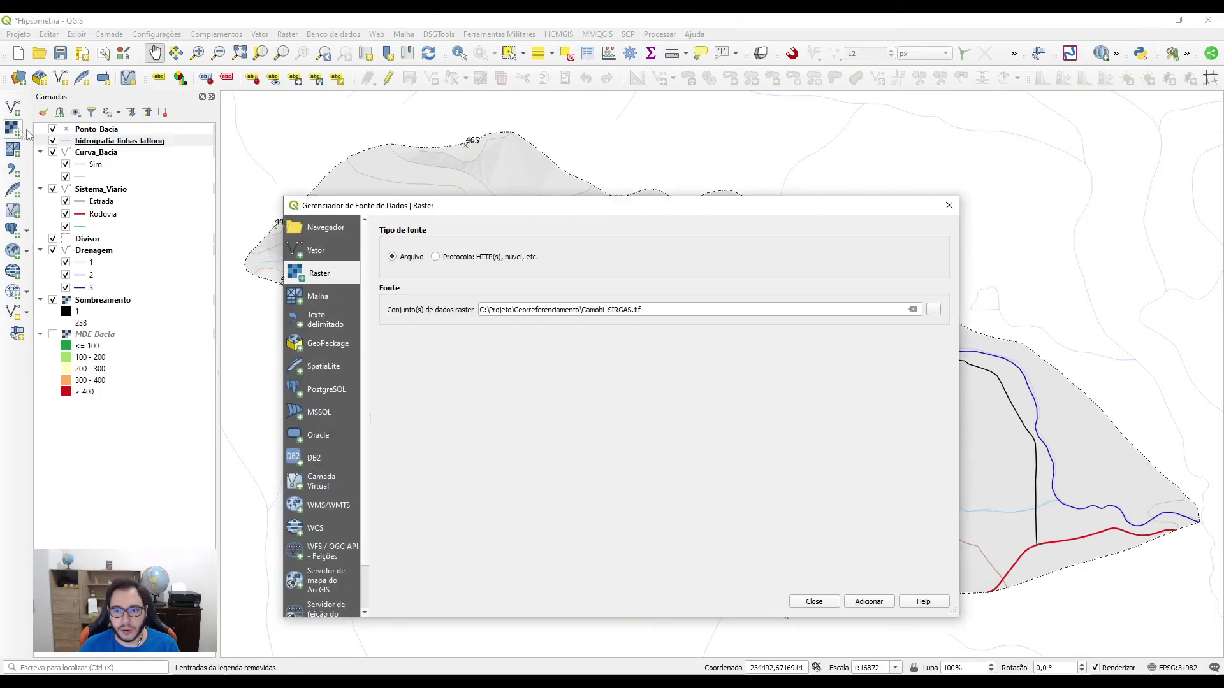
{"action": "left_click", "coordinate": [949, 205]}
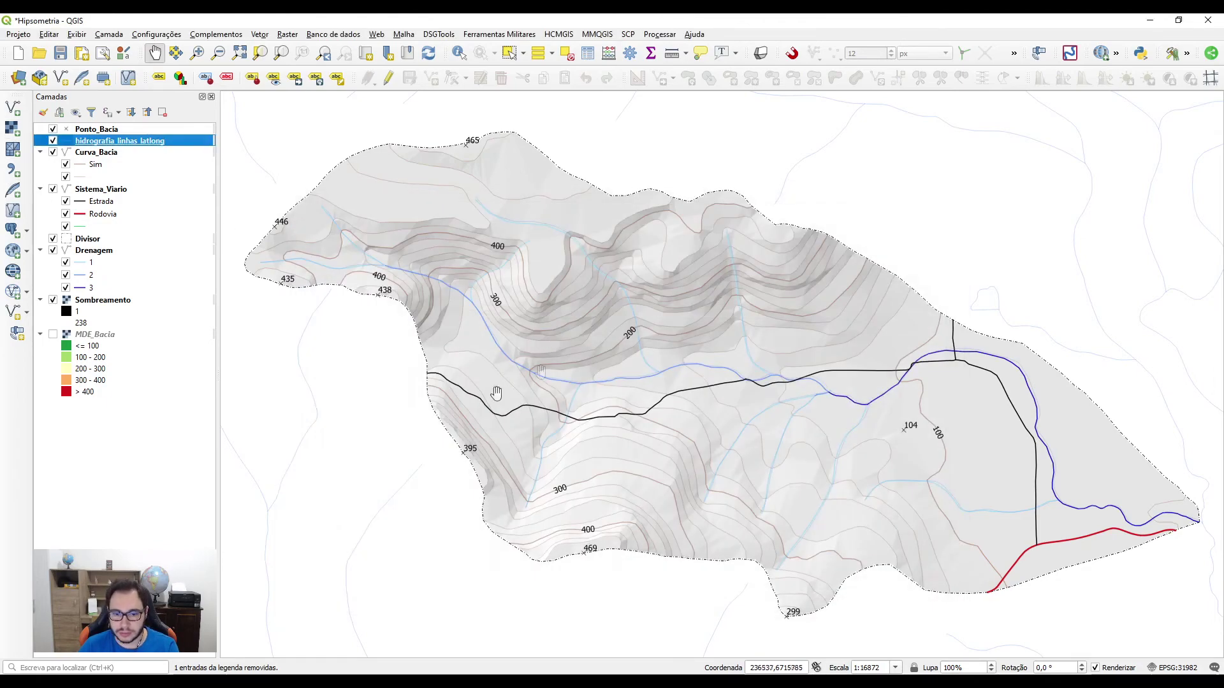
{"action": "key", "text": "alt+Tab"}
{"action": "left_click", "coordinate": [620, 53]}
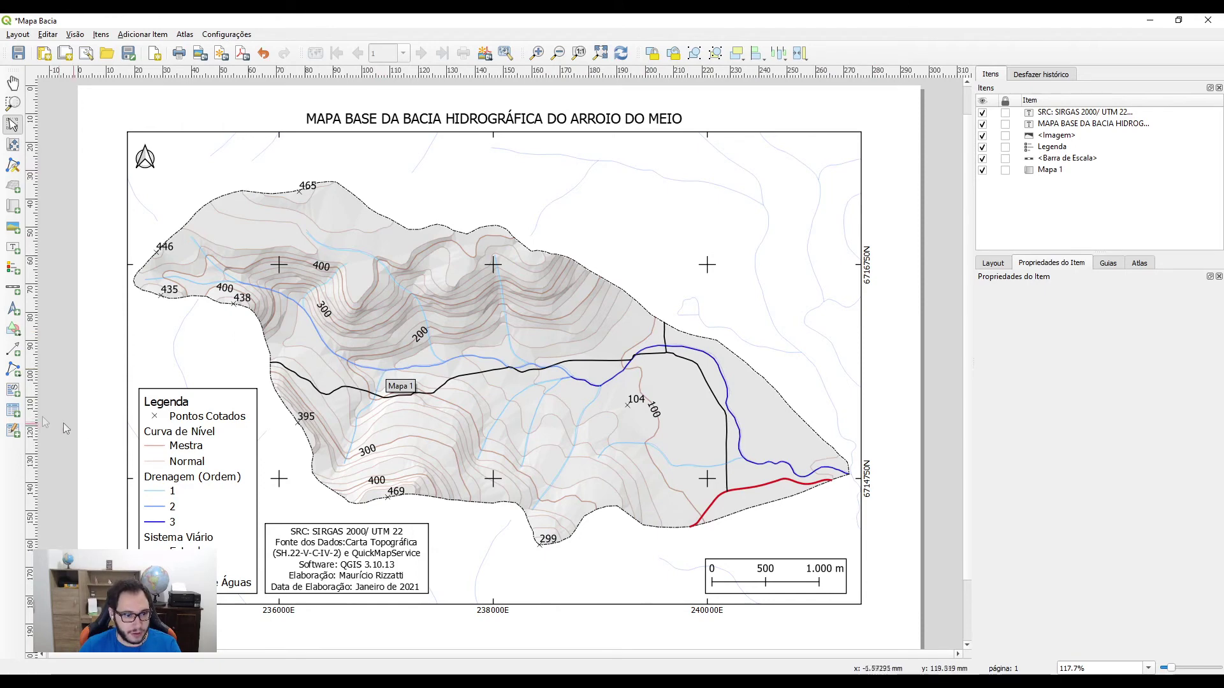
Draw a rectangle shape on the layout page enclosing the map, its title and the grid coordinate labels
{"action": "left_click", "coordinate": [15, 330]}
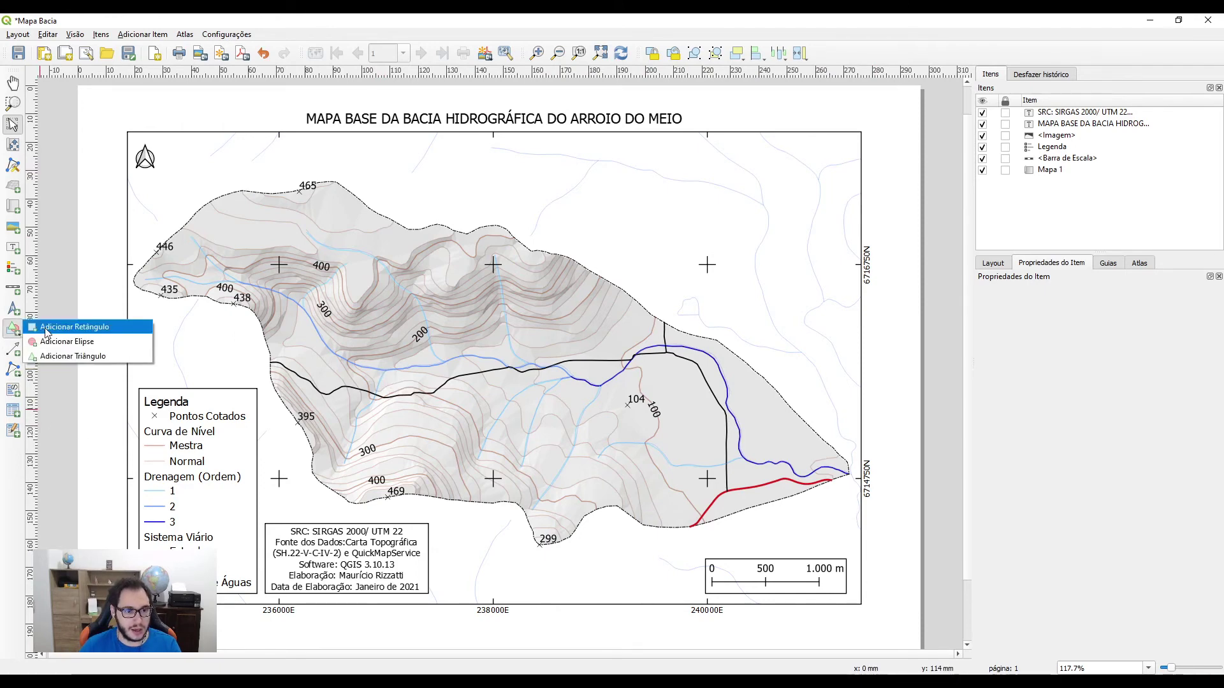
{"action": "left_click", "coordinate": [70, 357]}
{"action": "left_click_drag", "start_coordinate": [132, 110], "coordinate": [878, 620]}
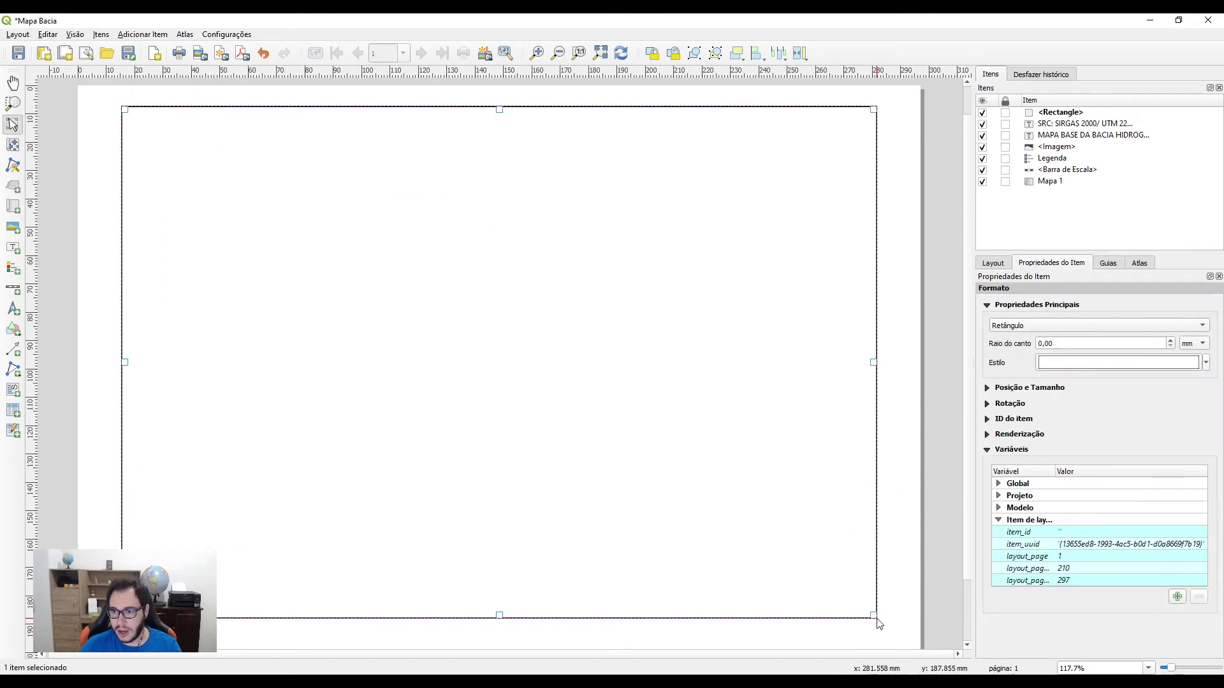
Set the rectangle's simple fill style to "Sem pincel" so the map elements underneath show through
{"action": "left_click", "coordinate": [1091, 364]}
{"action": "left_click", "coordinate": [1098, 320]}
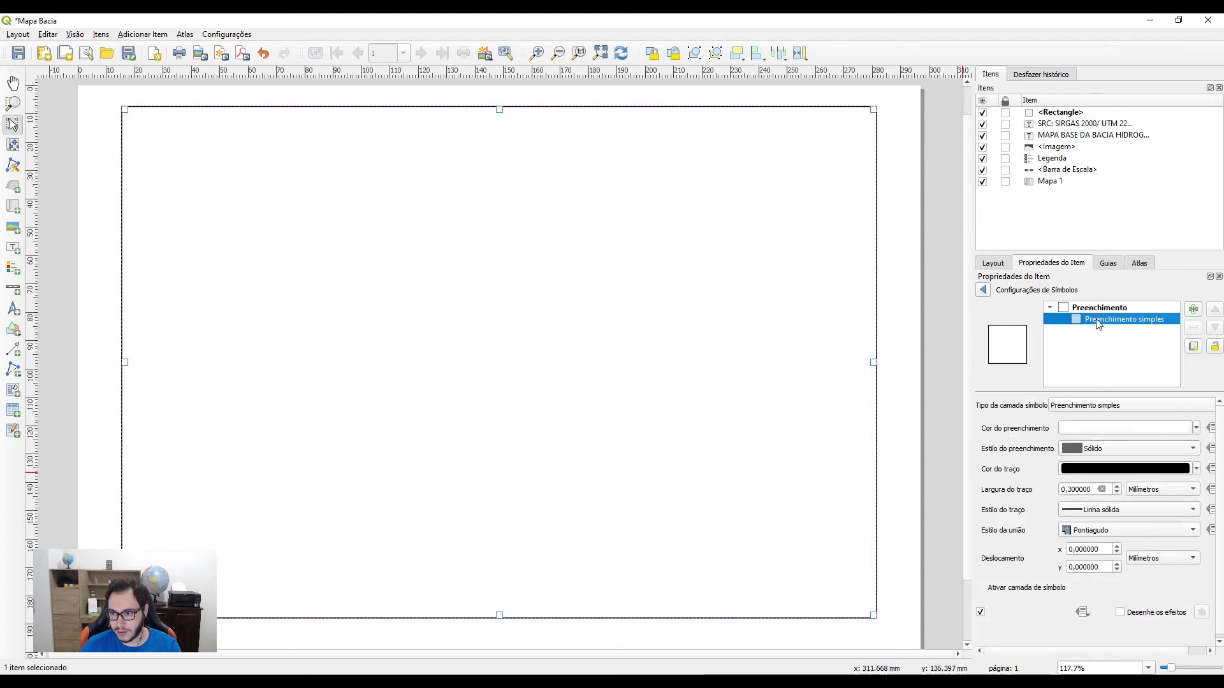
{"action": "left_click", "coordinate": [1107, 446]}
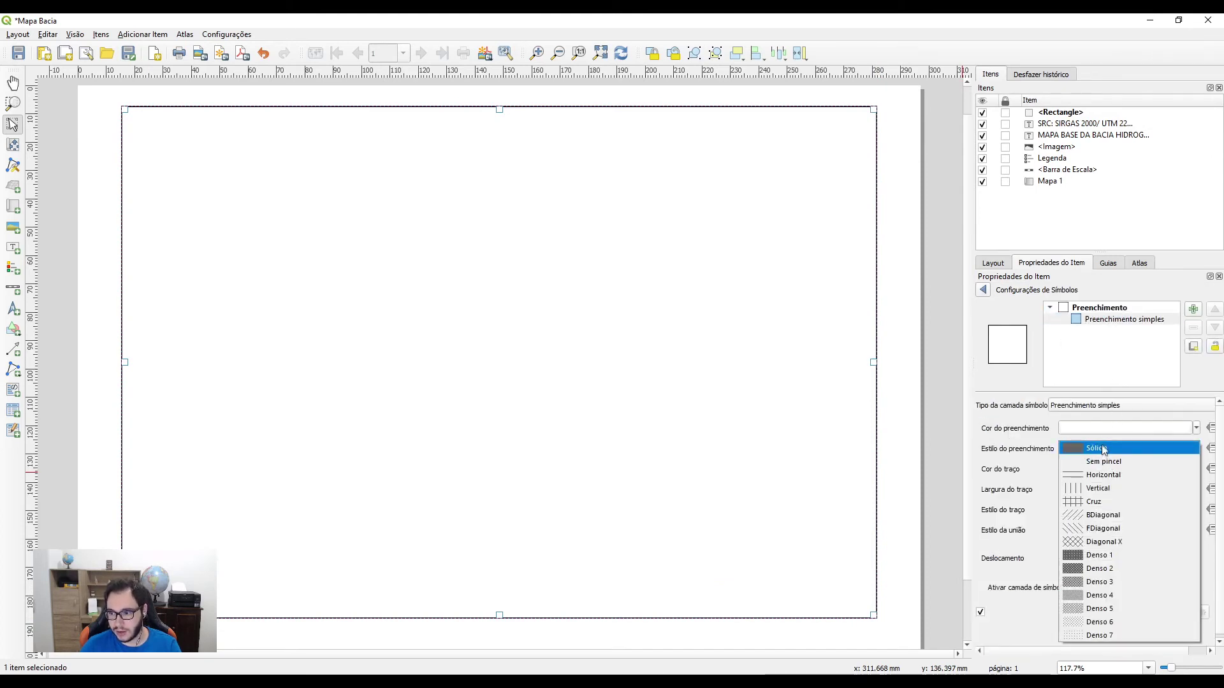
{"action": "left_click", "coordinate": [1104, 449]}
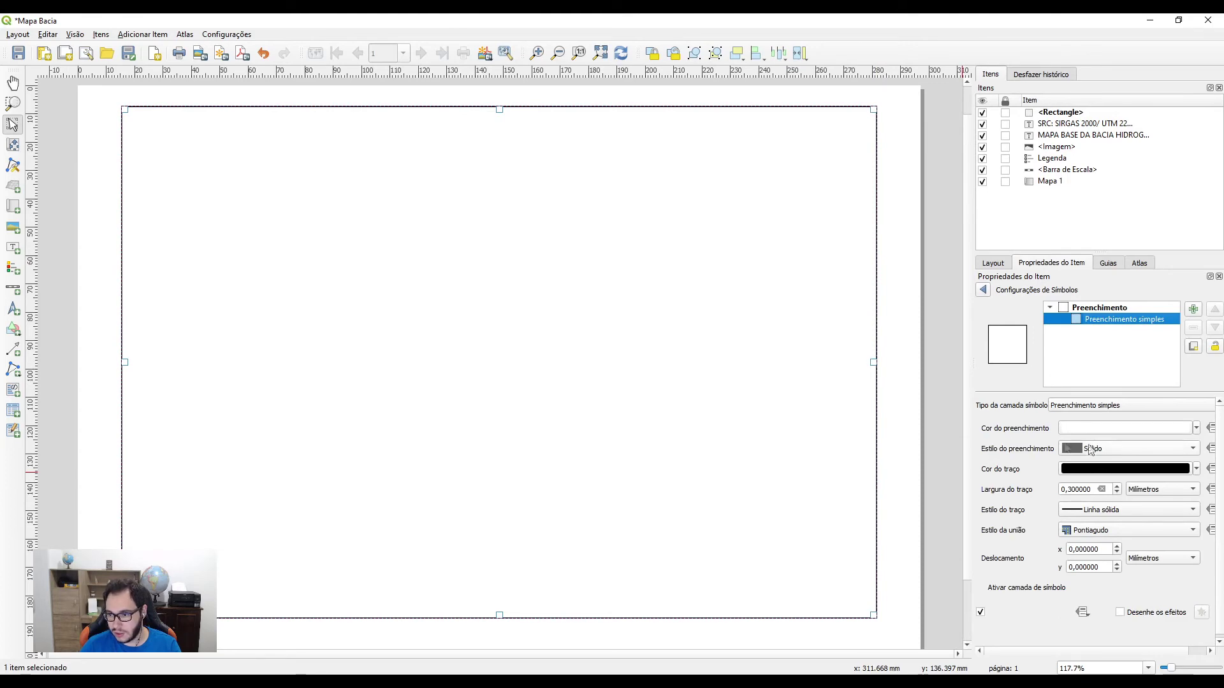
{"action": "left_click", "coordinate": [1092, 450]}
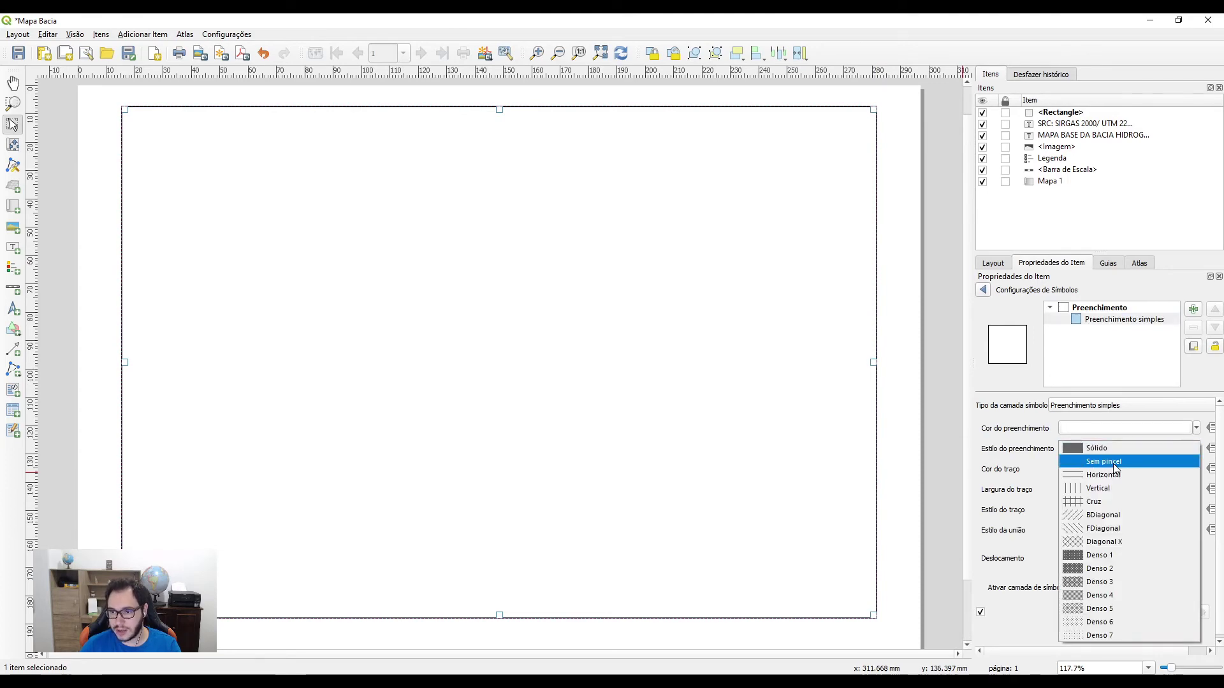
{"action": "left_click", "coordinate": [1112, 462]}
Adjust the rectangle's four edges to frame the map and title evenly, at about 268 by 180 mm
{"action": "left_click_drag", "start_coordinate": [872, 364], "coordinate": [870, 364]}
{"action": "left_click_drag", "start_coordinate": [495, 617], "coordinate": [495, 615]}
{"action": "mouse_move", "coordinate": [123, 360]}
{"action": "left_mouse_down"}
{"action": "mouse_move", "coordinate": [110, 360]}
{"action": "mouse_move", "coordinate": [134, 363]}
{"action": "mouse_move", "coordinate": [117, 363]}
{"action": "left_mouse_up"}
{"action": "mouse_move", "coordinate": [488, 105]}
{"action": "left_mouse_down"}
{"action": "mouse_move", "coordinate": [477, 102]}
{"action": "mouse_move", "coordinate": [503, 110]}
{"action": "left_mouse_up"}
{"action": "scroll", "coordinate": [482, 104], "scroll_direction": "up", "scroll_amount": 1}
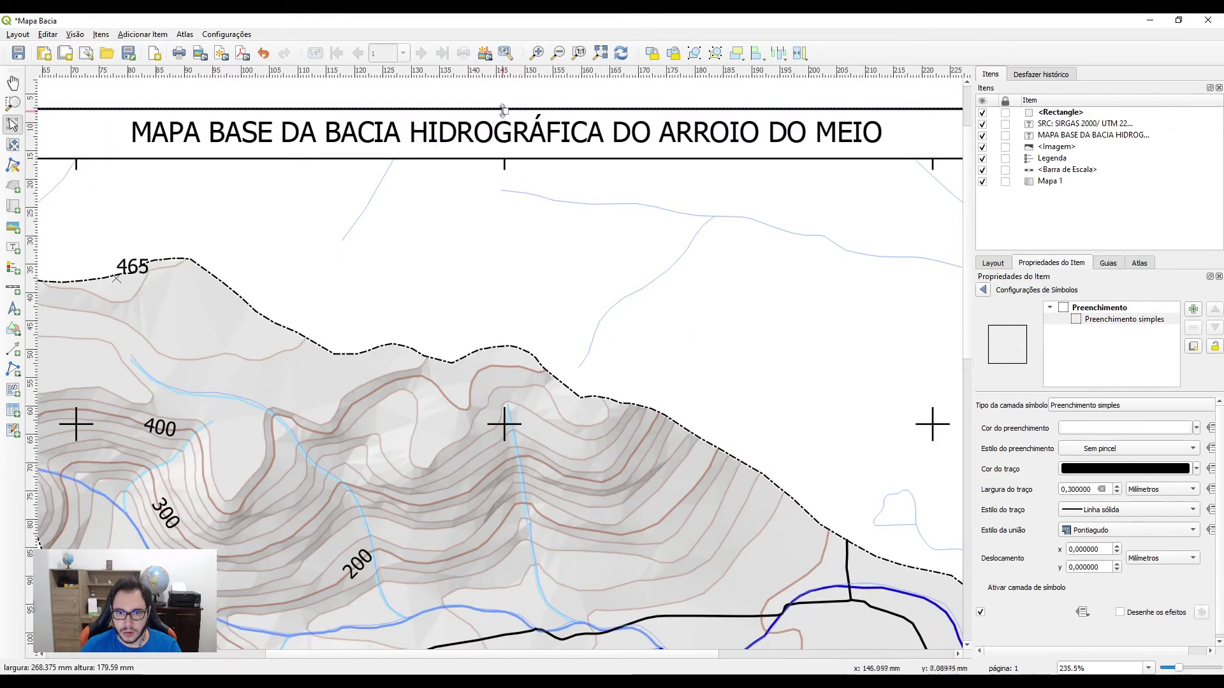
{"action": "scroll", "coordinate": [503, 112], "scroll_direction": "down", "scroll_amount": 1}
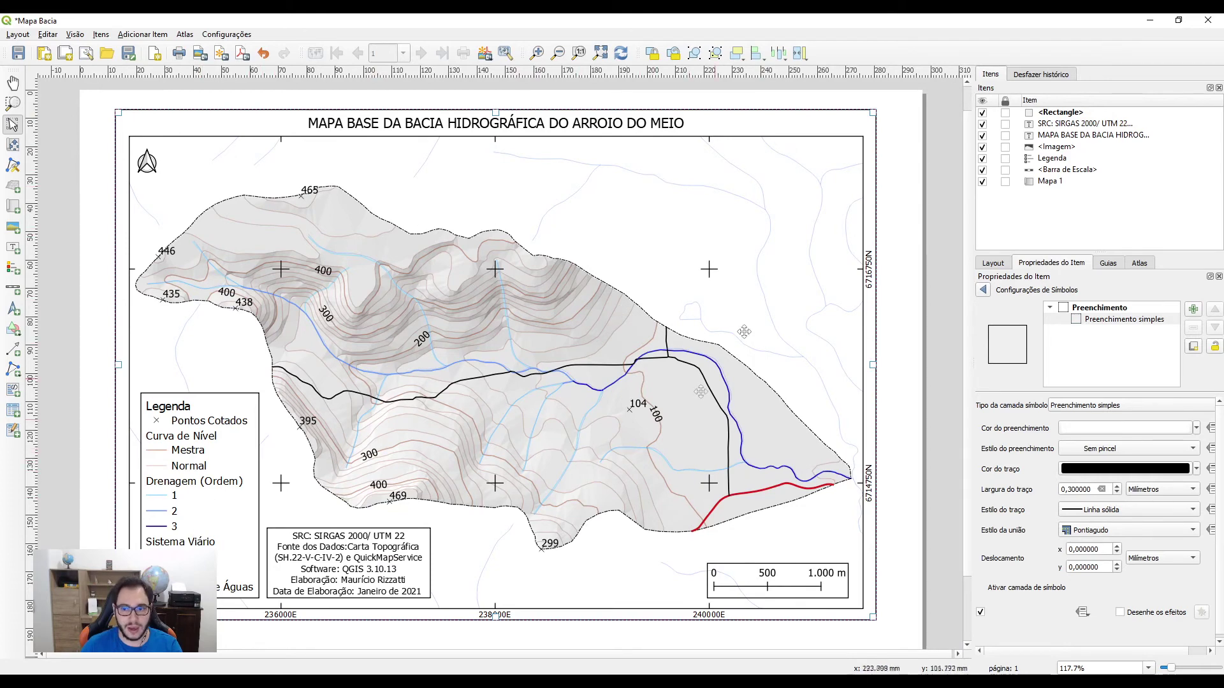
Send the outer frame rectangle behind all other layout items and select the map title label
{"action": "left_click", "coordinate": [736, 54]}
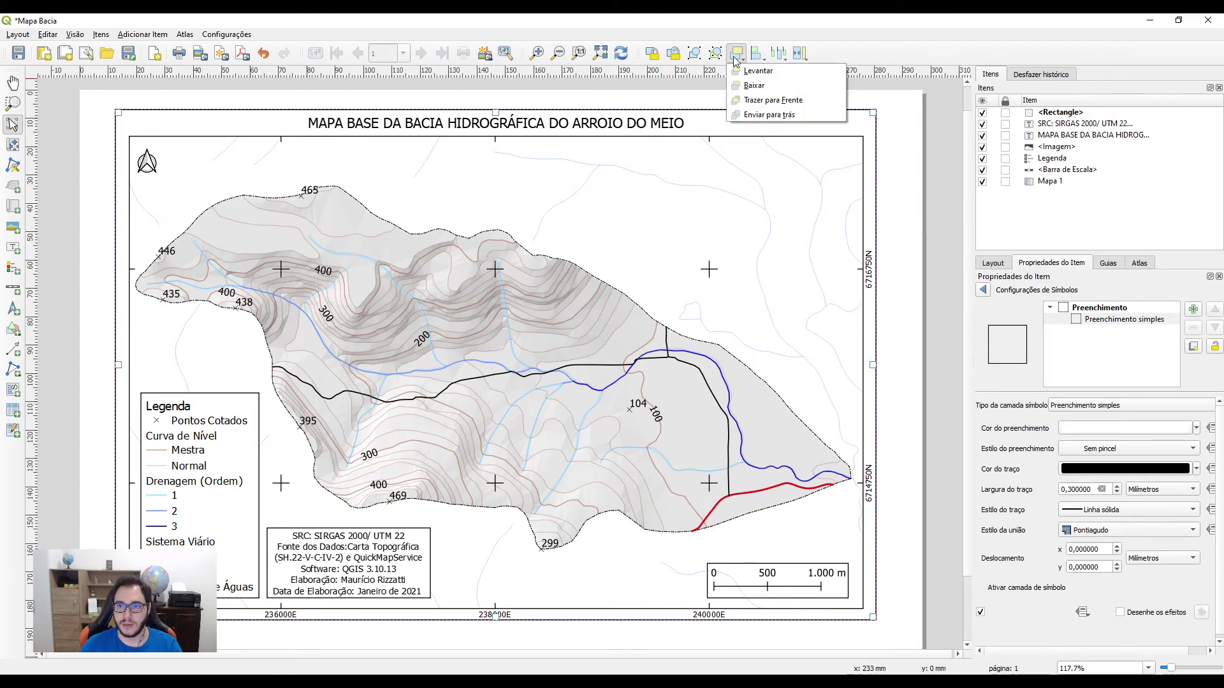
{"action": "left_click", "coordinate": [769, 115]}
{"action": "left_click", "coordinate": [643, 125]}
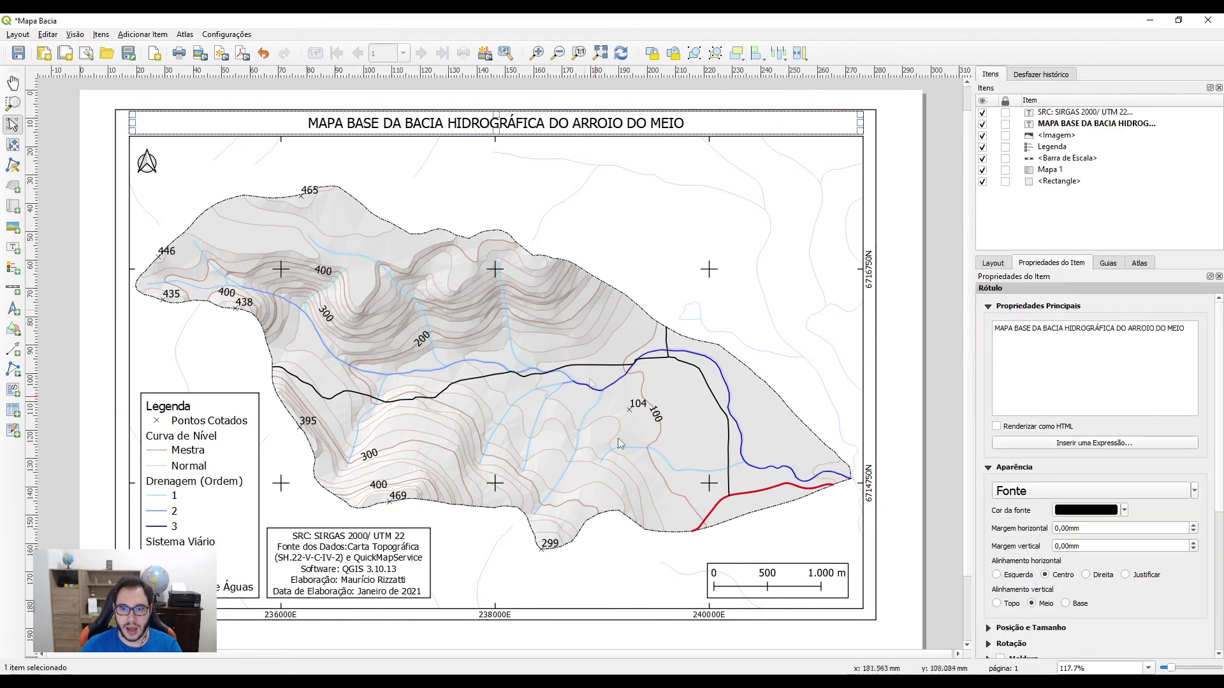
Turn on the scale bar's background and shift the scale bar slightly towards the map's right edge
{"action": "left_click", "coordinate": [777, 596]}
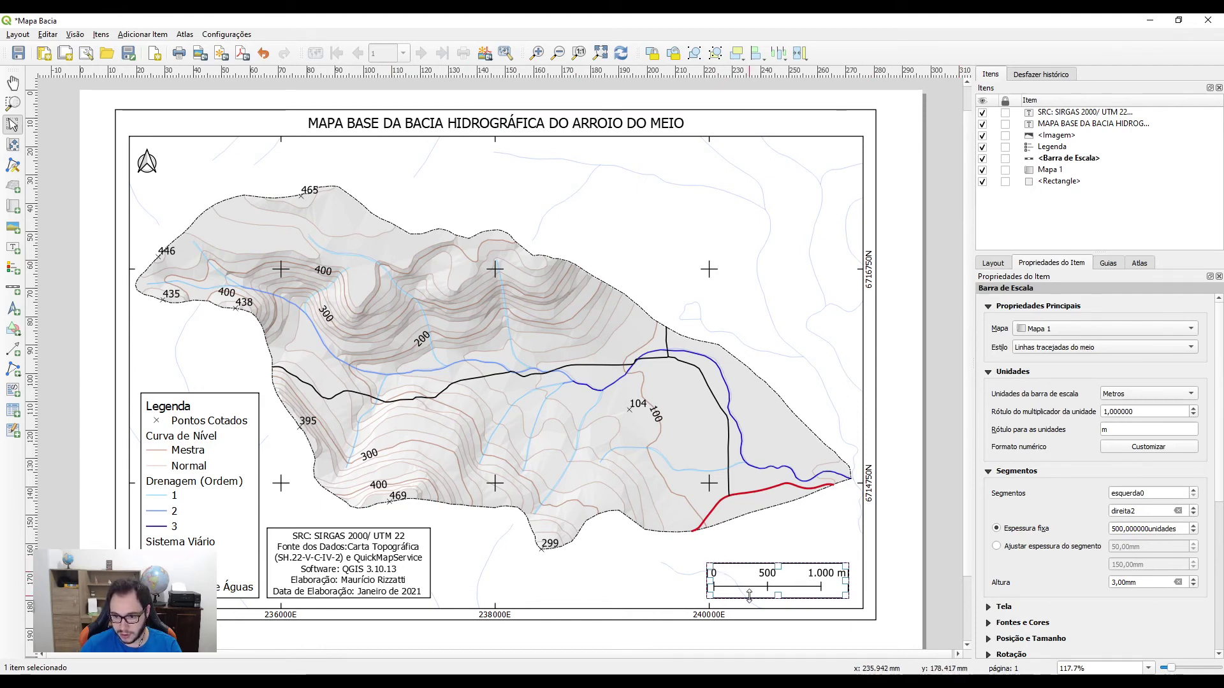
{"action": "scroll", "coordinate": [1083, 497], "scroll_direction": "down", "scroll_amount": 5}
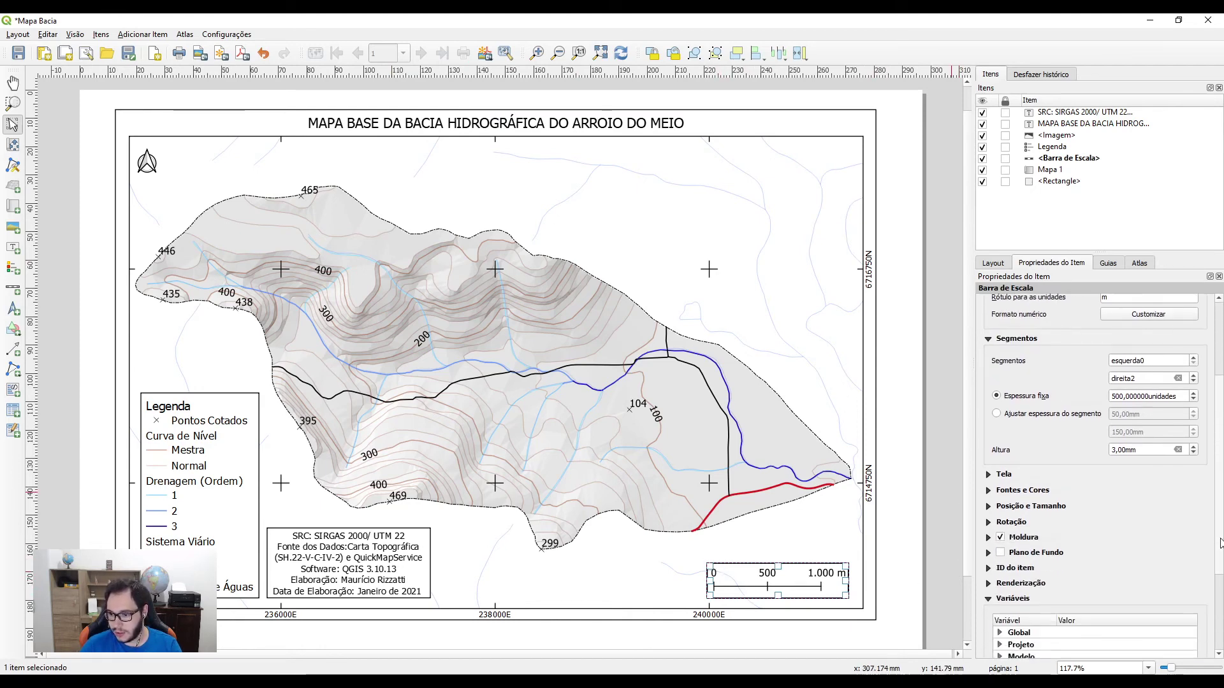
{"action": "left_click", "coordinate": [999, 510]}
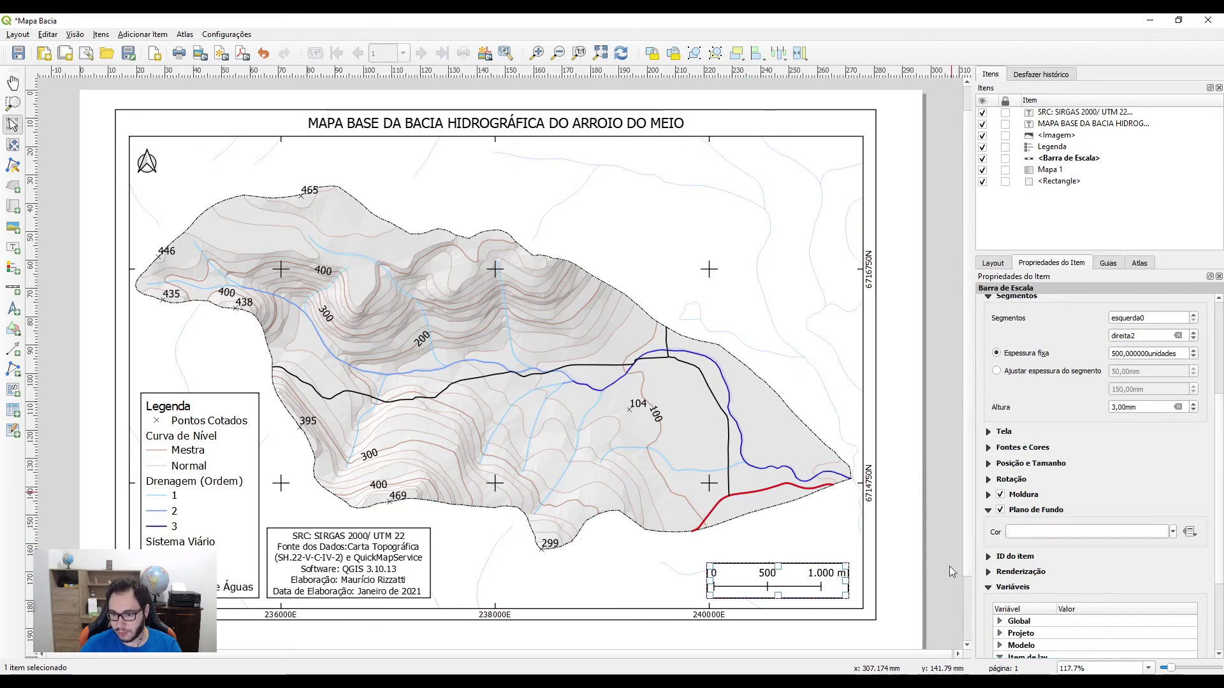
{"action": "left_click", "coordinate": [841, 640]}
{"action": "left_click_drag", "start_coordinate": [798, 585], "coordinate": [798, 586]}
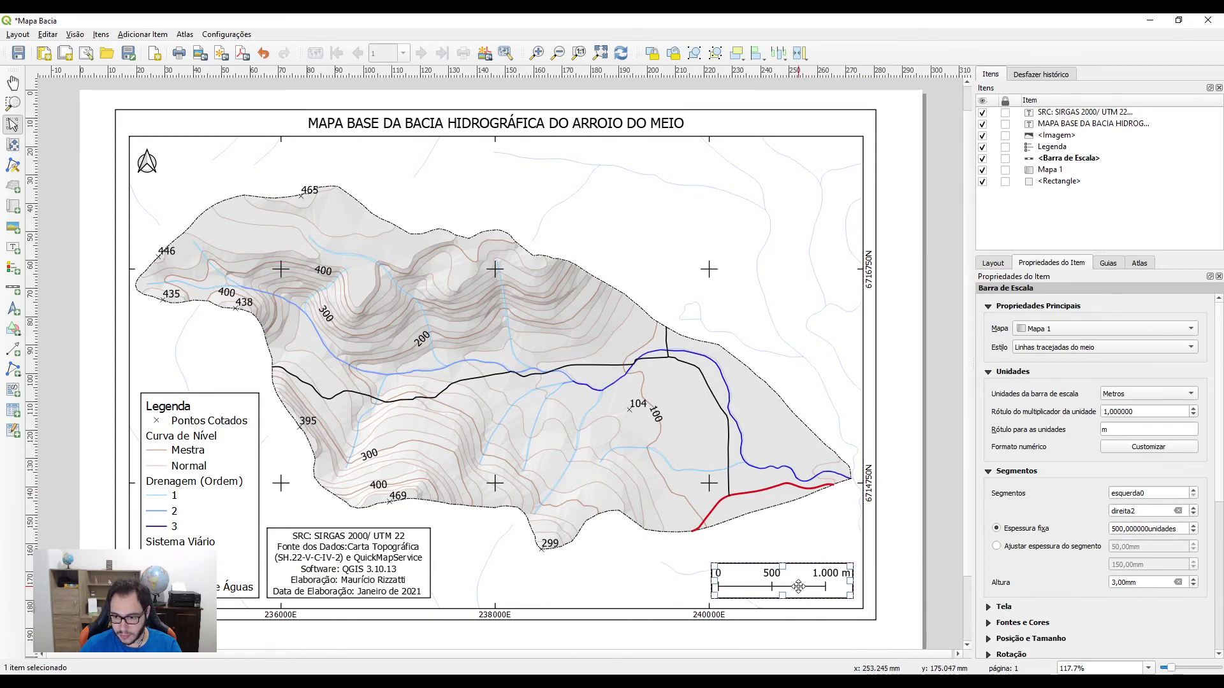
{"action": "left_click", "coordinate": [902, 589]}
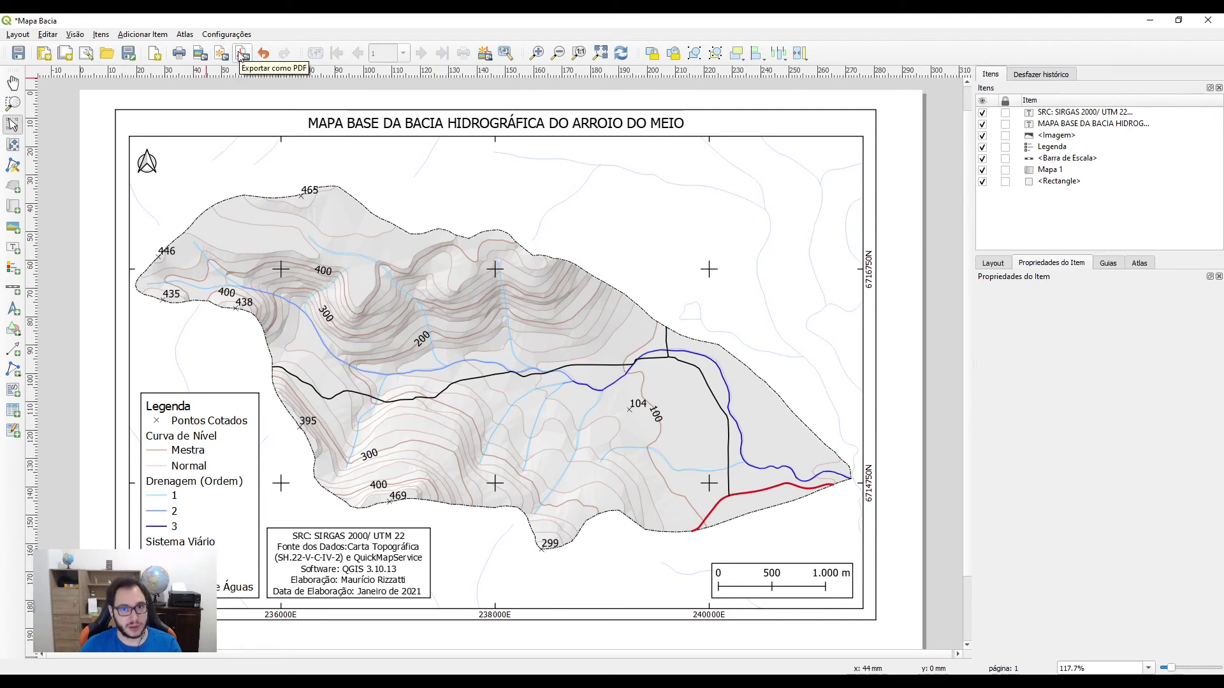
Export the layout as a 300 dpi PNG image named "Mapa Base" in the C:\Projeto folder
{"action": "left_click", "coordinate": [201, 54]}
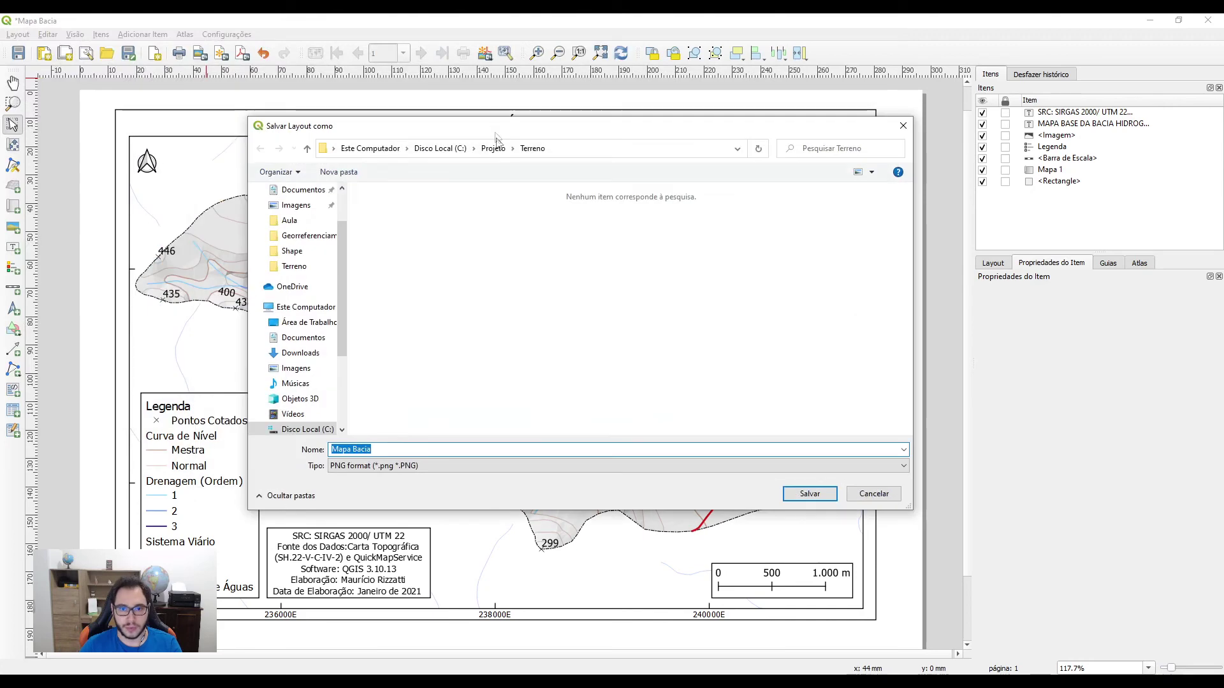
{"action": "left_click", "coordinate": [494, 150]}
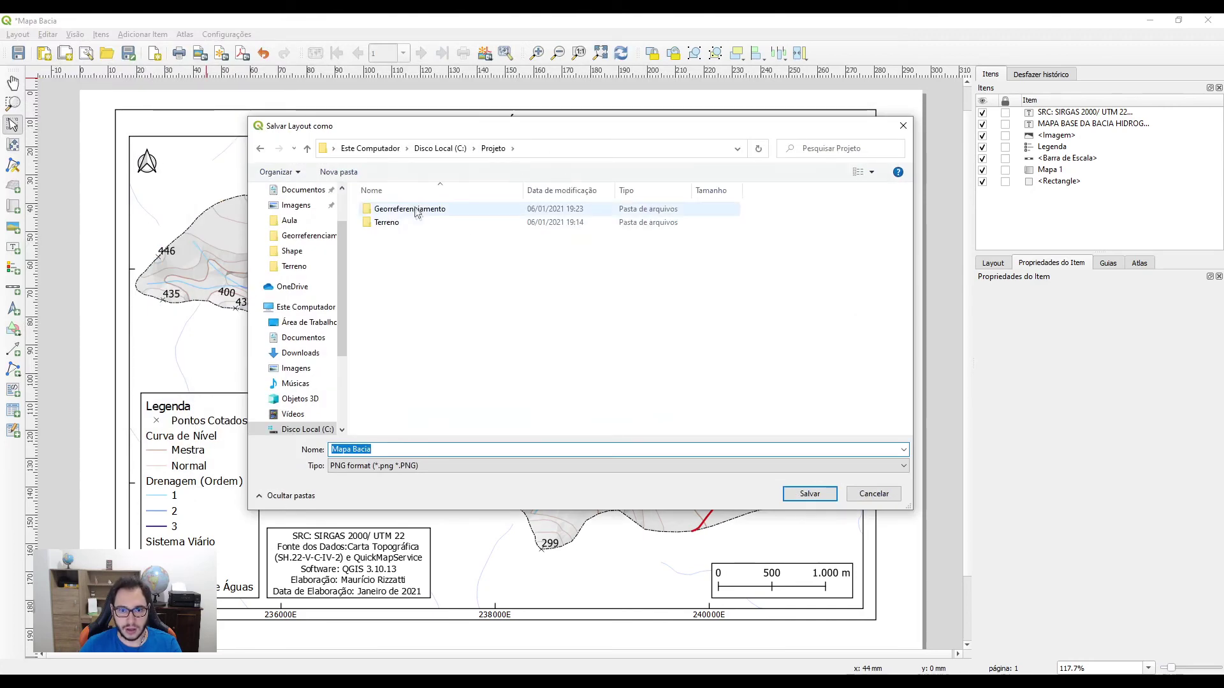
{"action": "left_click", "coordinate": [395, 451]}
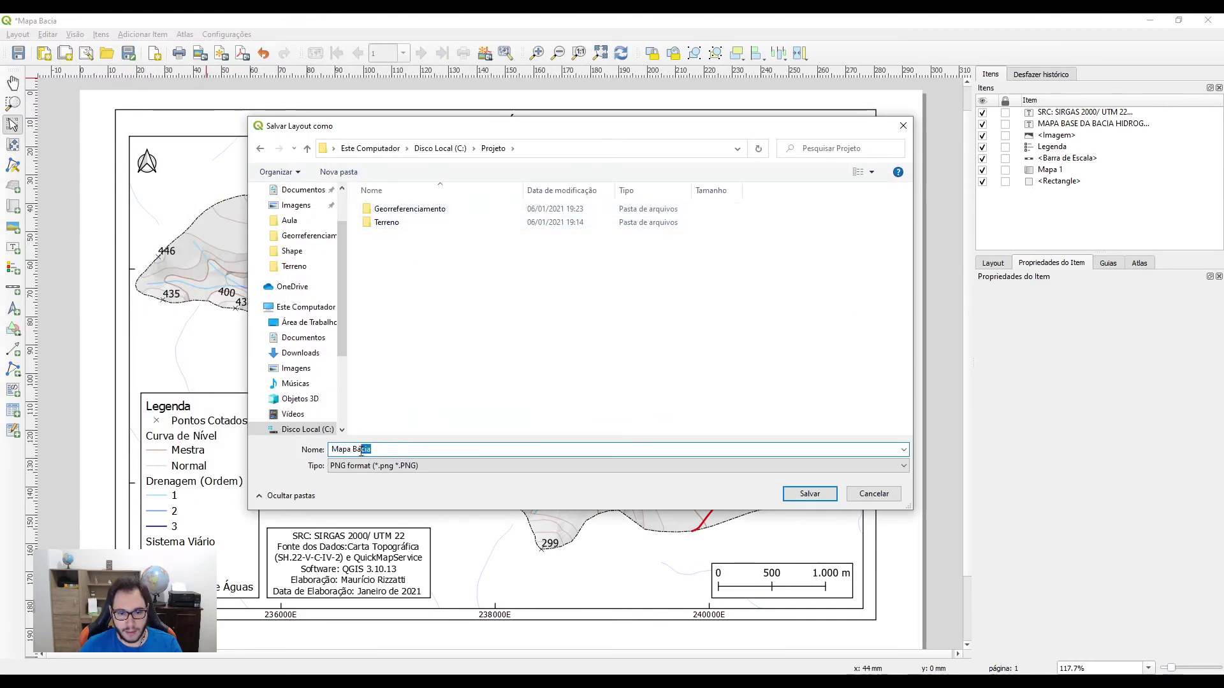
{"action": "type", "text": "BH"}
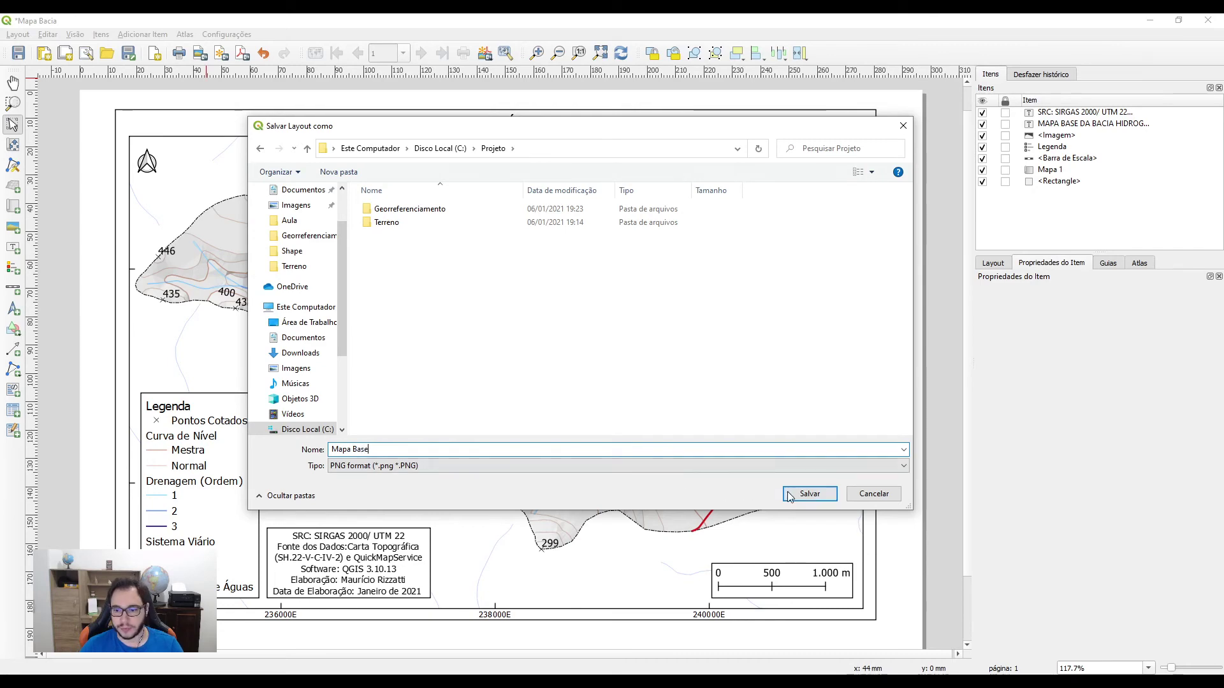
{"action": "left_click", "coordinate": [789, 496]}
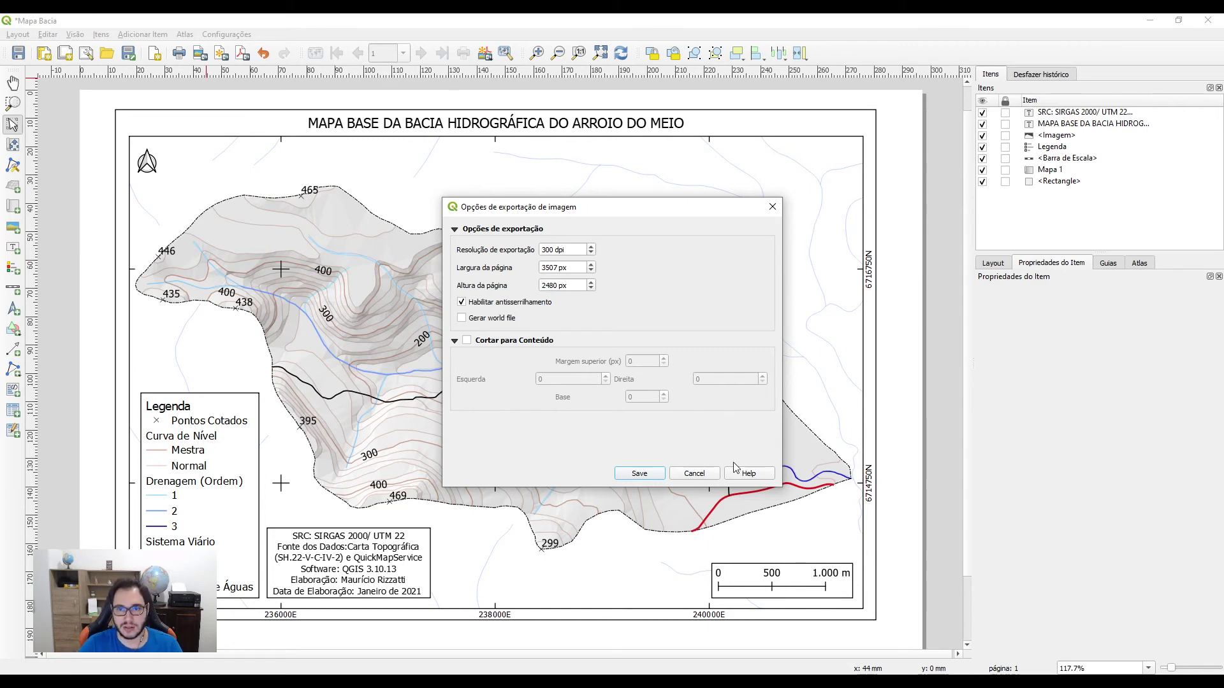
{"action": "left_click", "coordinate": [646, 477]}
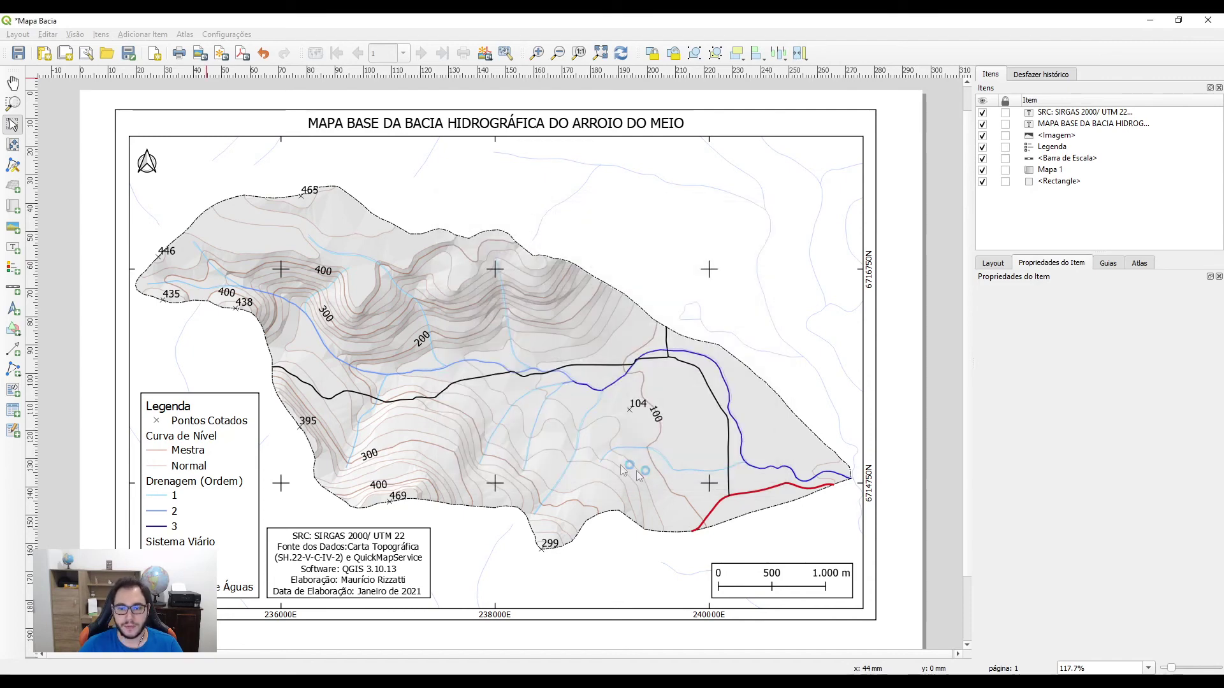
Open the exported Mapa Base image from the Projeto folder in File Explorer and check it in the photo viewer
{"action": "left_click", "coordinate": [189, 680]}
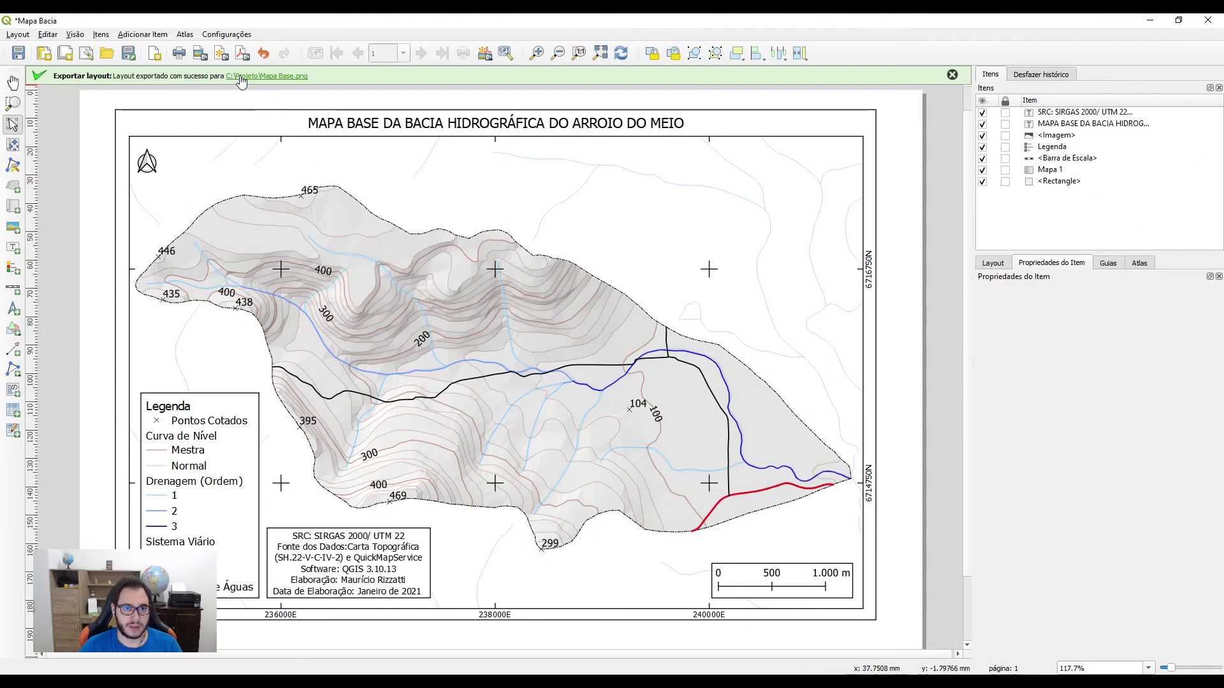
{"action": "key", "text": "super+e"}
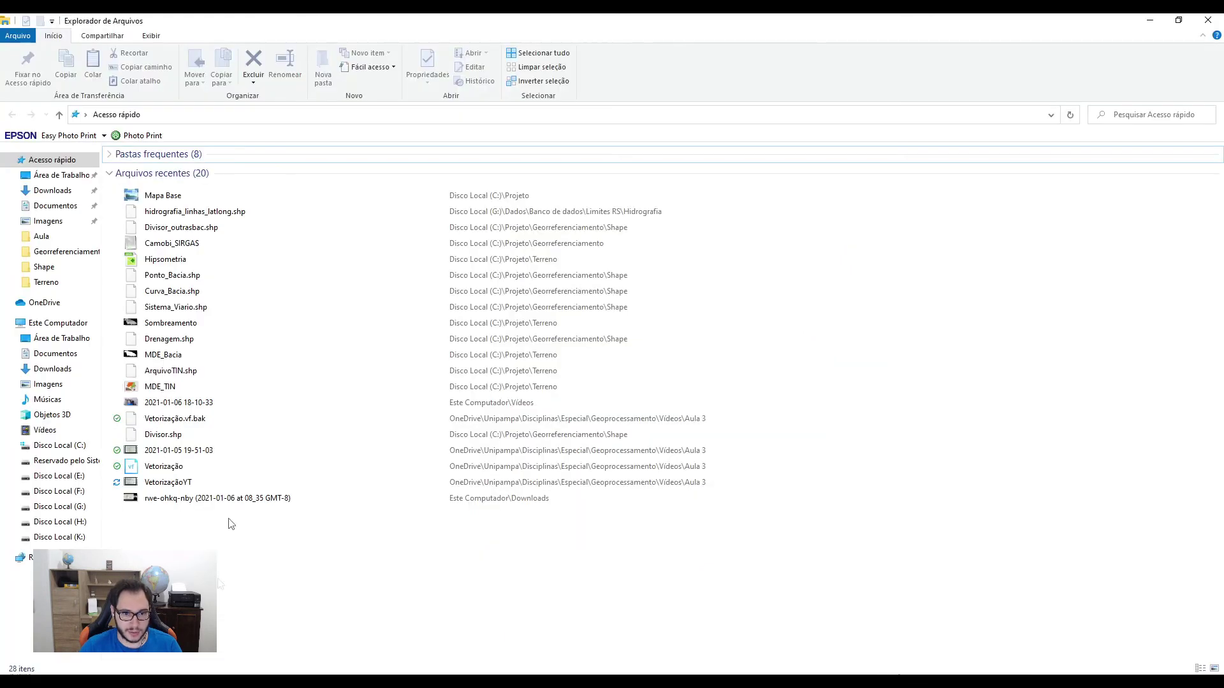
{"action": "left_click", "coordinate": [63, 325]}
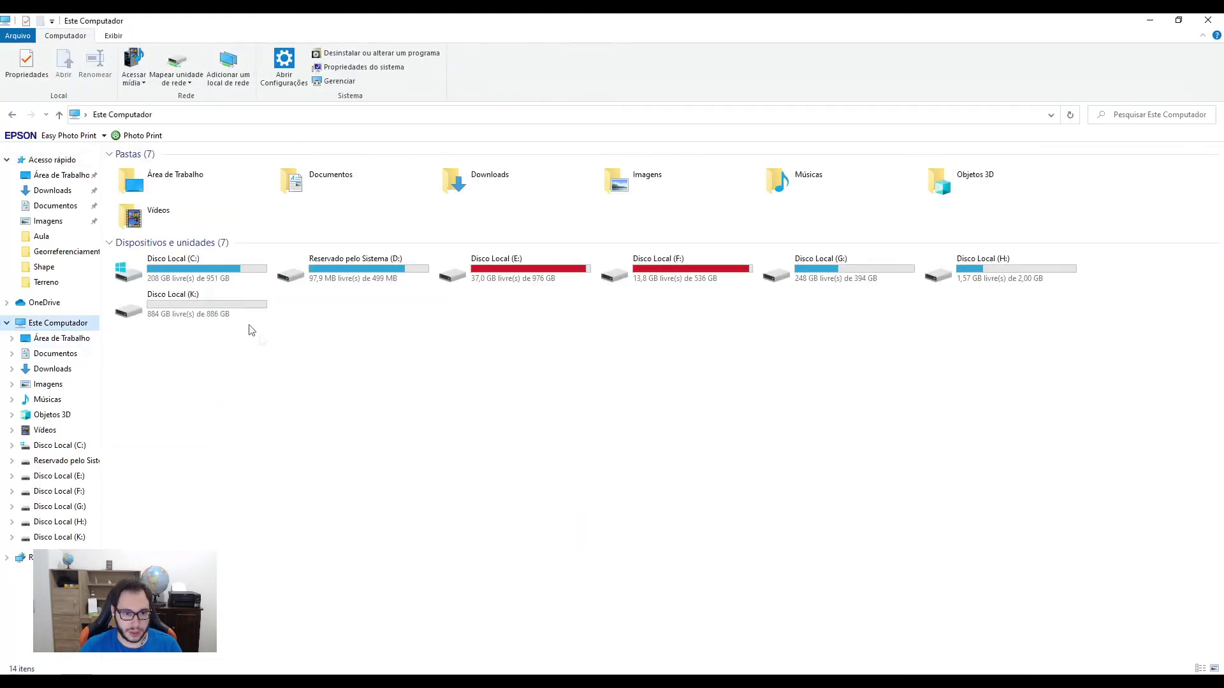
{"action": "double_click", "coordinate": [212, 276]}
{"action": "double_click", "coordinate": [160, 304]}
{"action": "left_click", "coordinate": [165, 197]}
{"action": "double_click", "coordinate": [165, 200]}
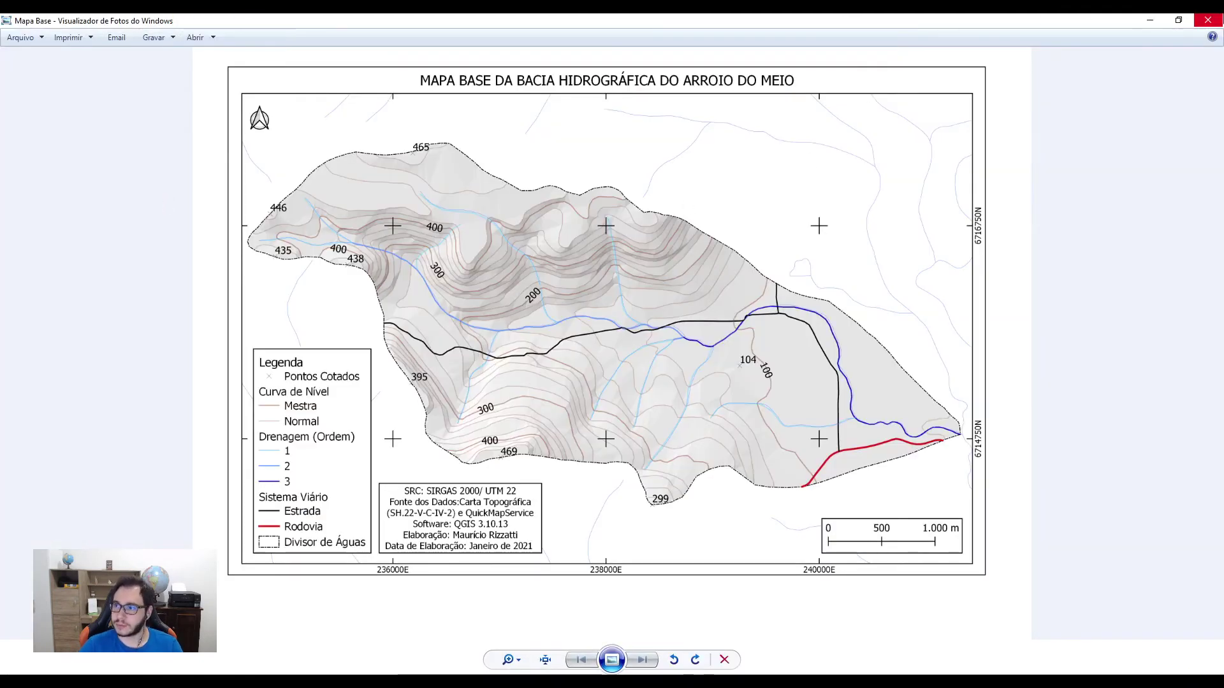
{"action": "left_click", "coordinate": [1208, 19]}
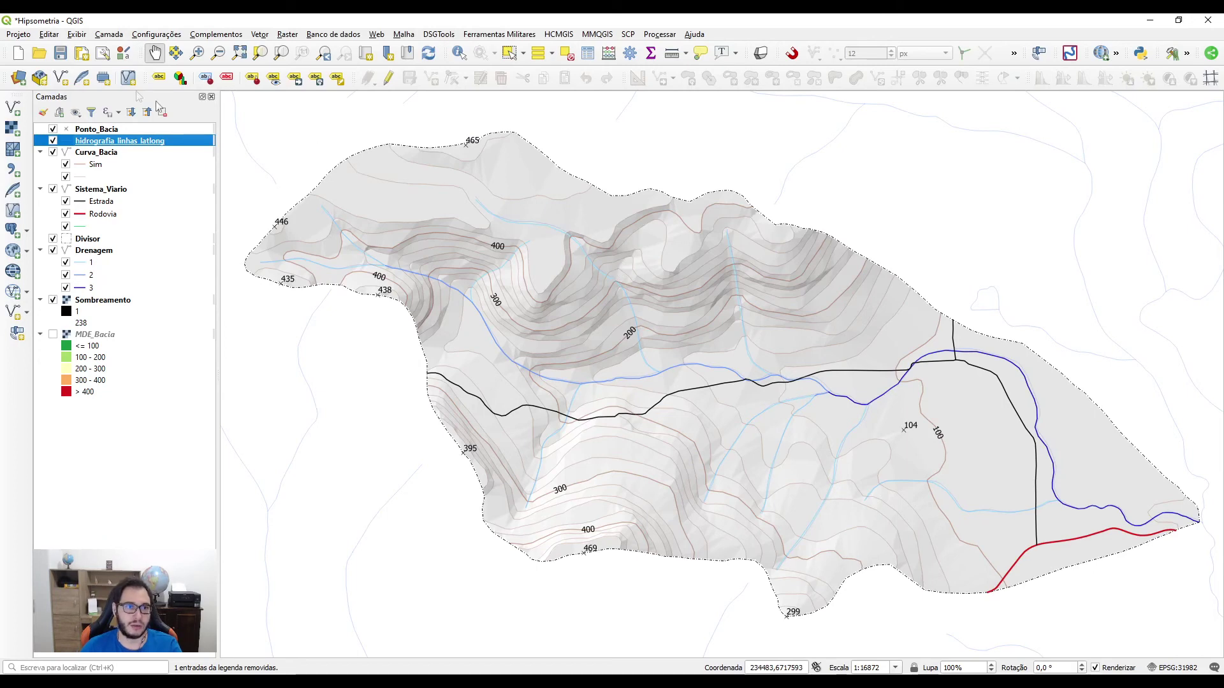
Save the project and duplicate the Mapa Bacia layout under the title "Mapa Hipsométrico"
{"action": "left_click", "coordinate": [61, 53]}
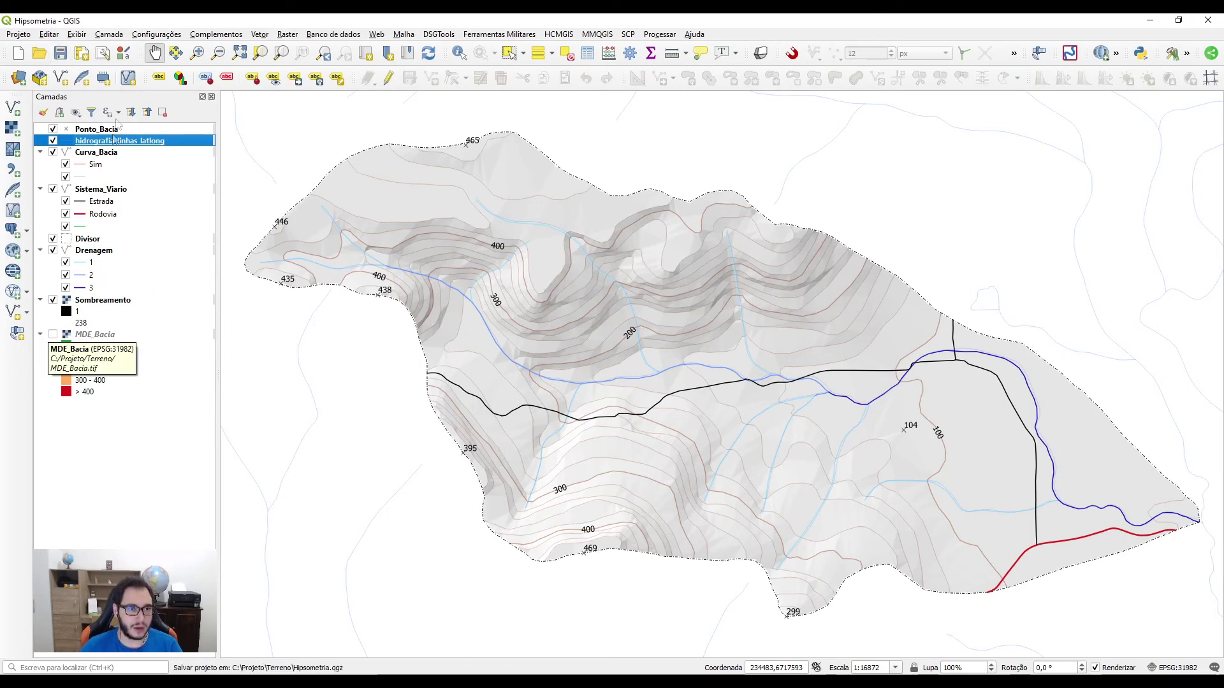
{"action": "left_click", "coordinate": [102, 53]}
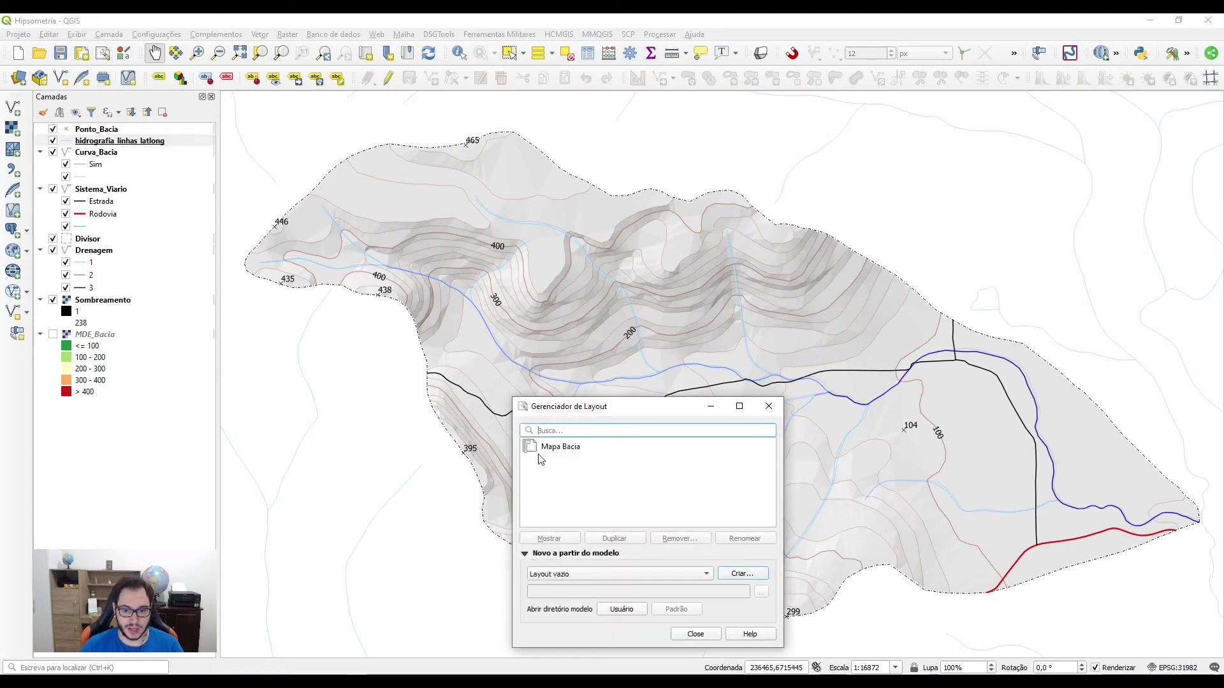
{"action": "left_click_drag", "start_coordinate": [566, 407], "coordinate": [541, 293]}
{"action": "left_click", "coordinate": [551, 333]}
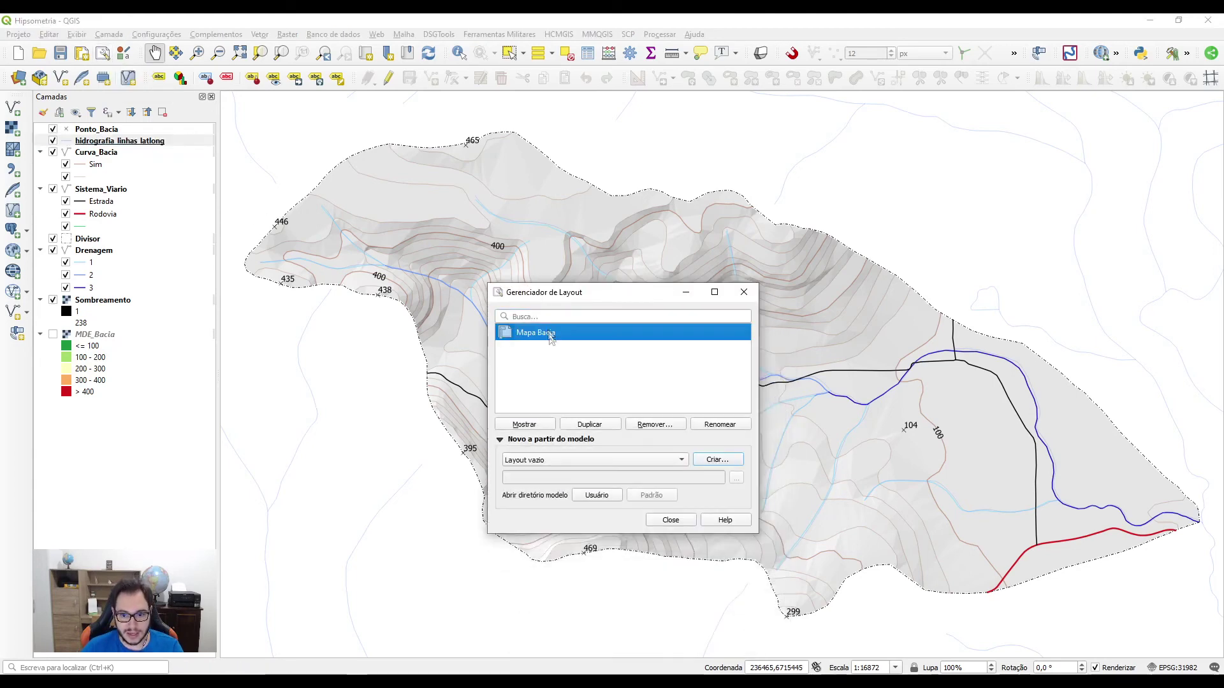
{"action": "left_click", "coordinate": [592, 425]}
{"action": "left_click", "coordinate": [623, 416]}
{"action": "left_click_drag", "start_coordinate": [623, 416], "coordinate": [578, 415]}
{"action": "type", "text": "Hipso"}
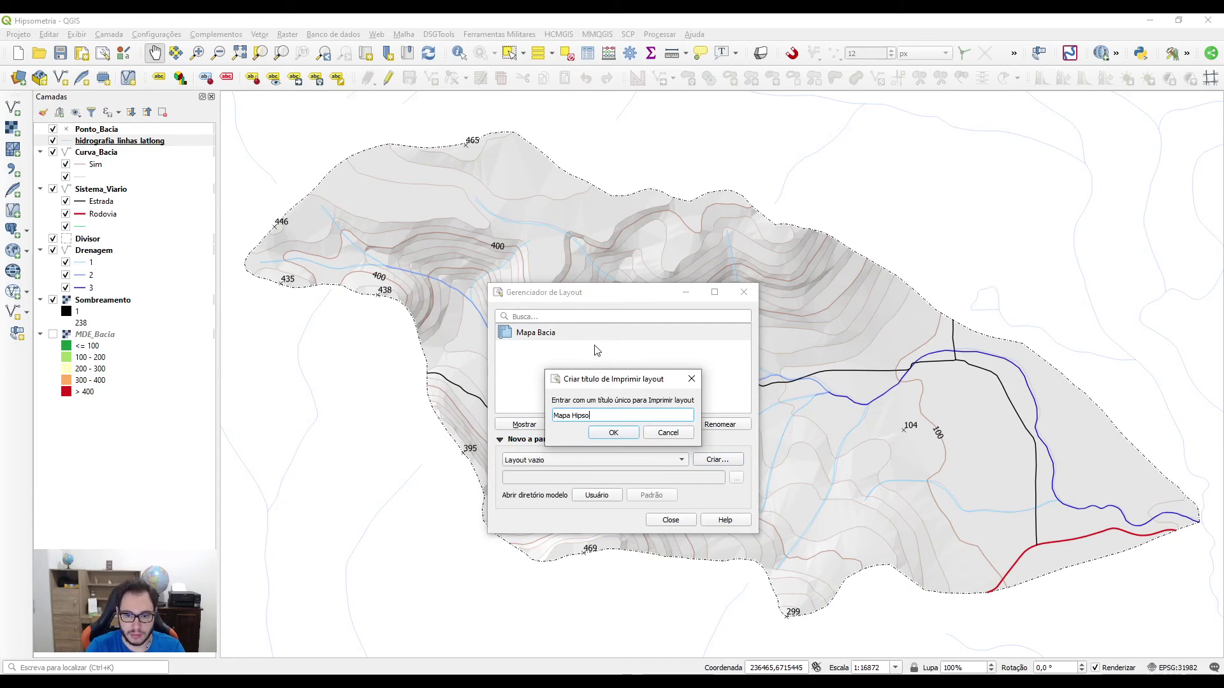
{"action": "type", "text": "métrico"}
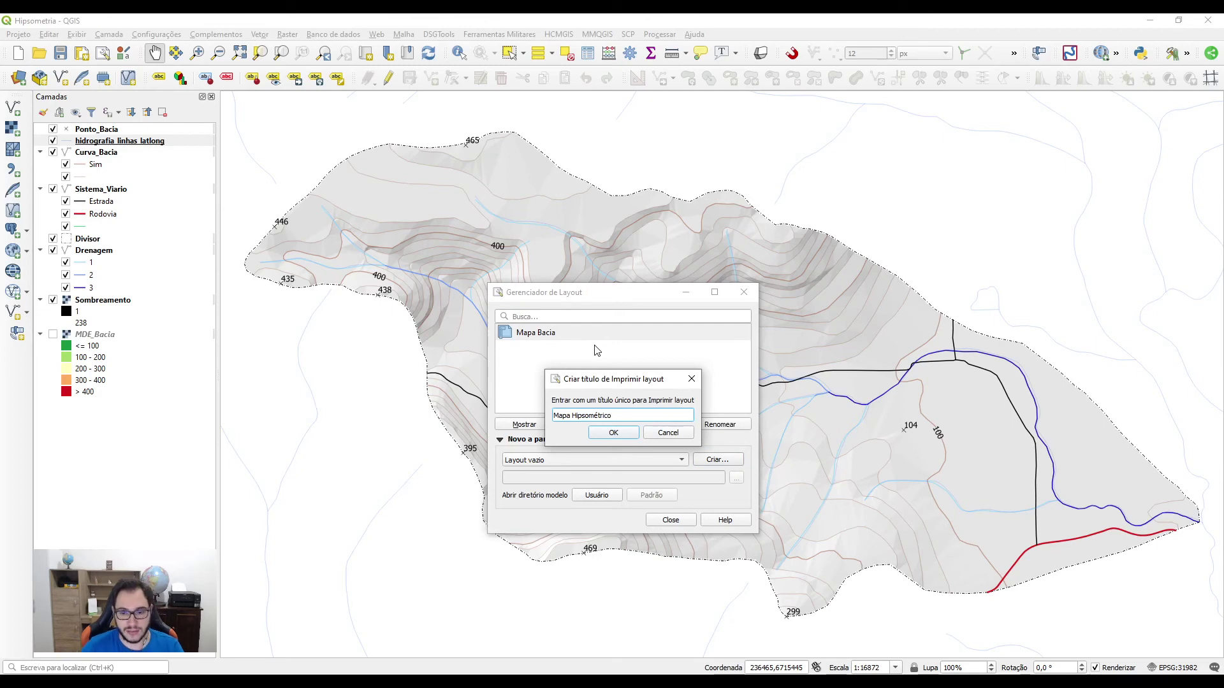
{"action": "left_click", "coordinate": [613, 434]}
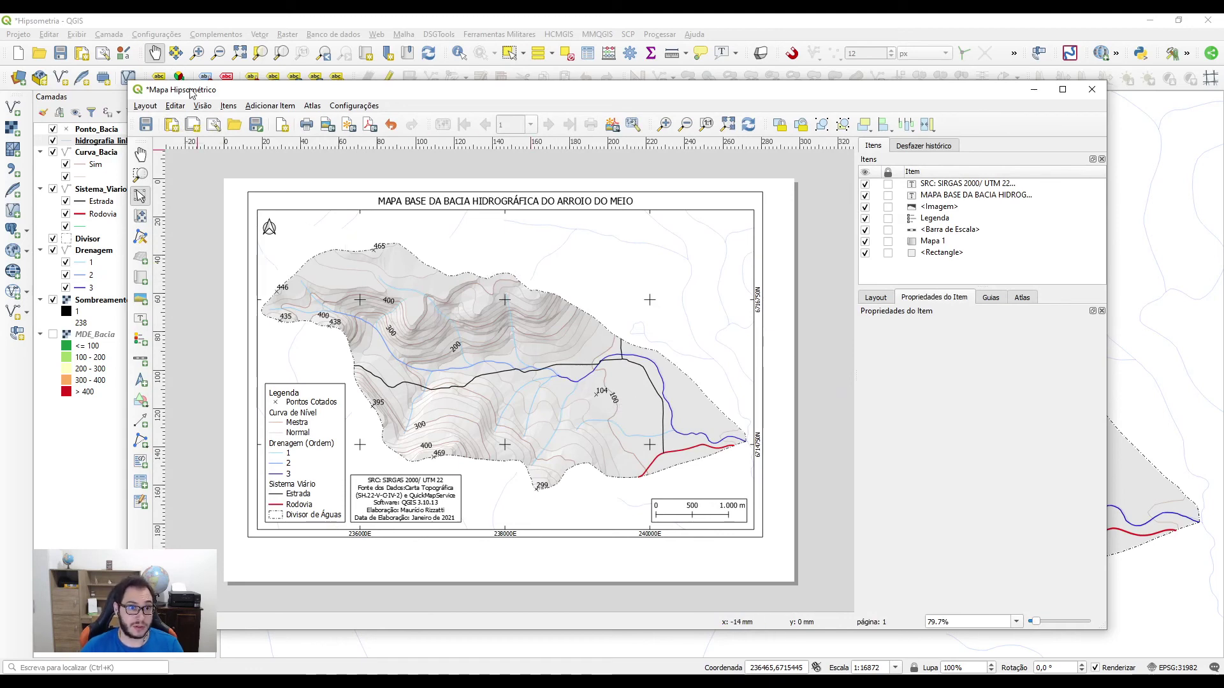
Return to the main project window and hide the hidrografia_linhas_latlong, Ponto_Bacia and Curva_Bacia layers
{"action": "left_click", "coordinate": [1033, 89]}
{"action": "left_click", "coordinate": [744, 291]}
{"action": "left_click", "coordinate": [54, 141]}
{"action": "left_click", "coordinate": [53, 129]}
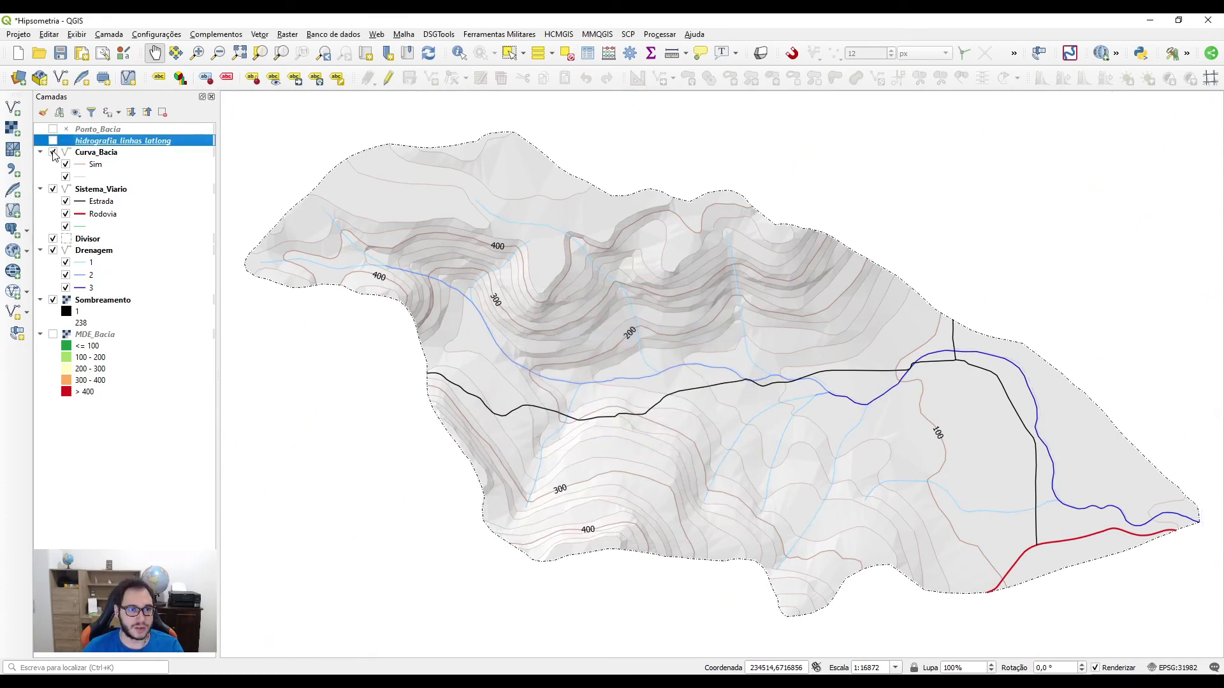
{"action": "left_click", "coordinate": [53, 152]}
Show hidrografia_linhas_latlong and place it between Drenagem and Sombreamento, and turn on the MDE_Bacia layer
{"action": "left_click", "coordinate": [53, 140]}
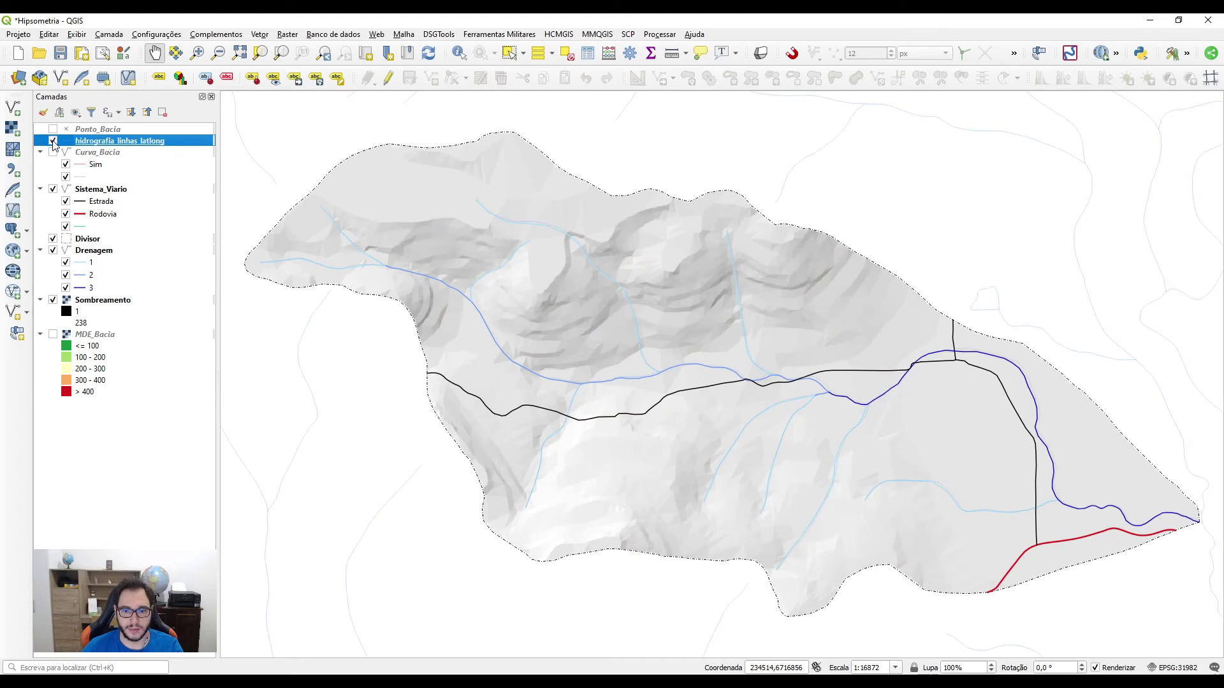
{"action": "left_click_drag", "start_coordinate": [53, 146], "coordinate": [127, 259]}
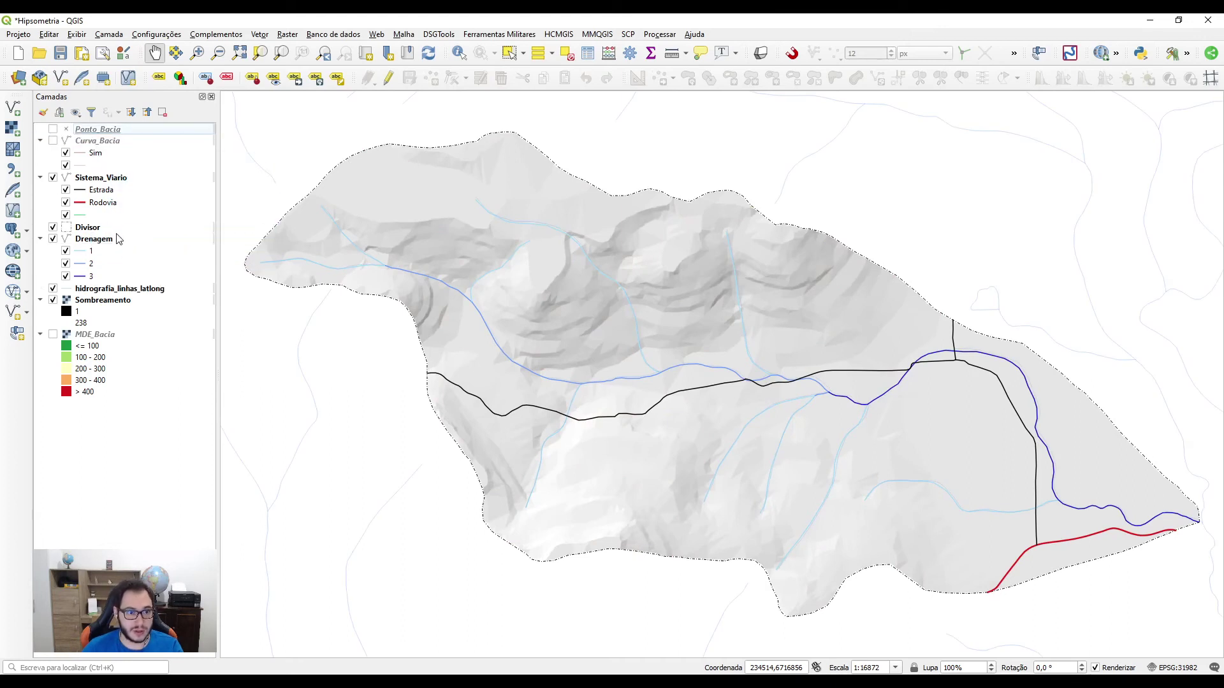
{"action": "left_click", "coordinate": [53, 335]}
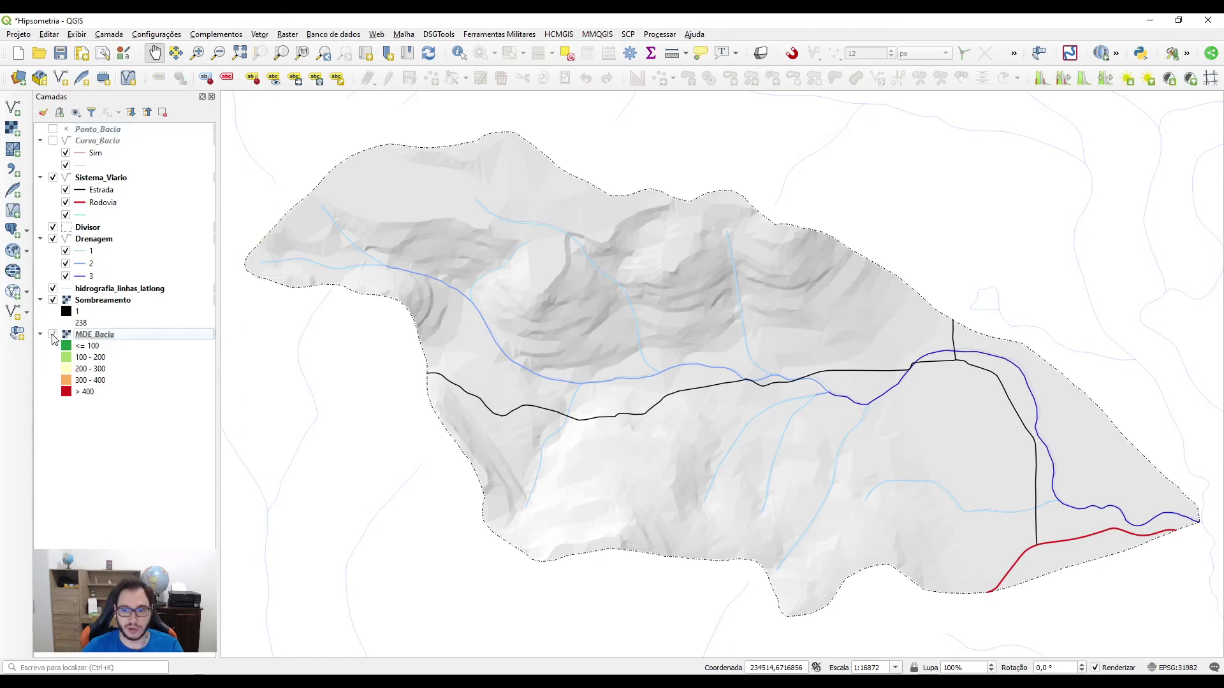
Switch to the Mapa Hipsométrico layout, refresh it to draw the hypsometric layers, and maximize its window
{"action": "left_click", "coordinate": [268, 682]}
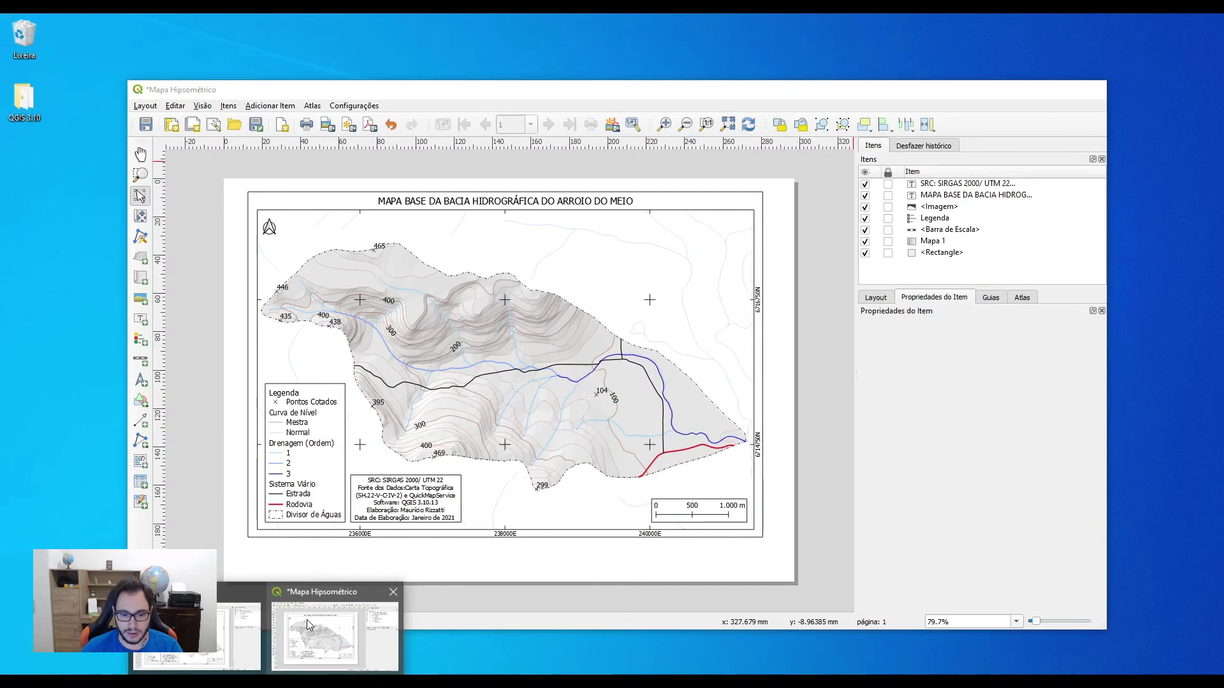
{"action": "left_click", "coordinate": [310, 622]}
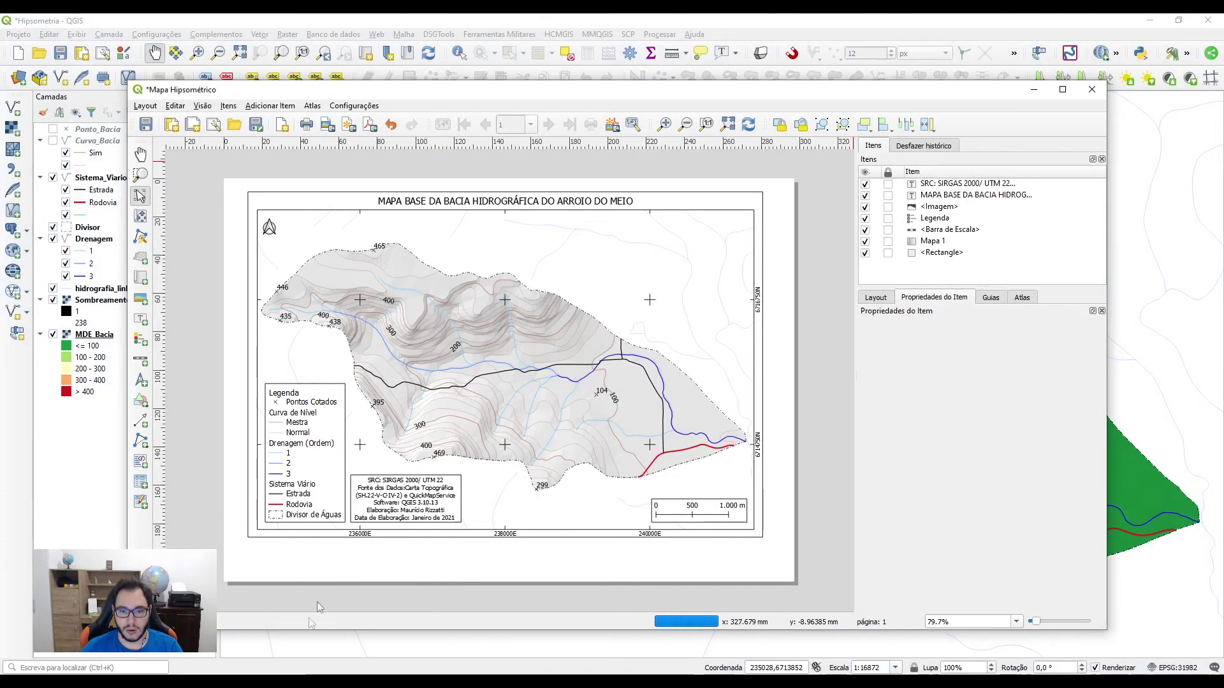
{"action": "left_click", "coordinate": [749, 127]}
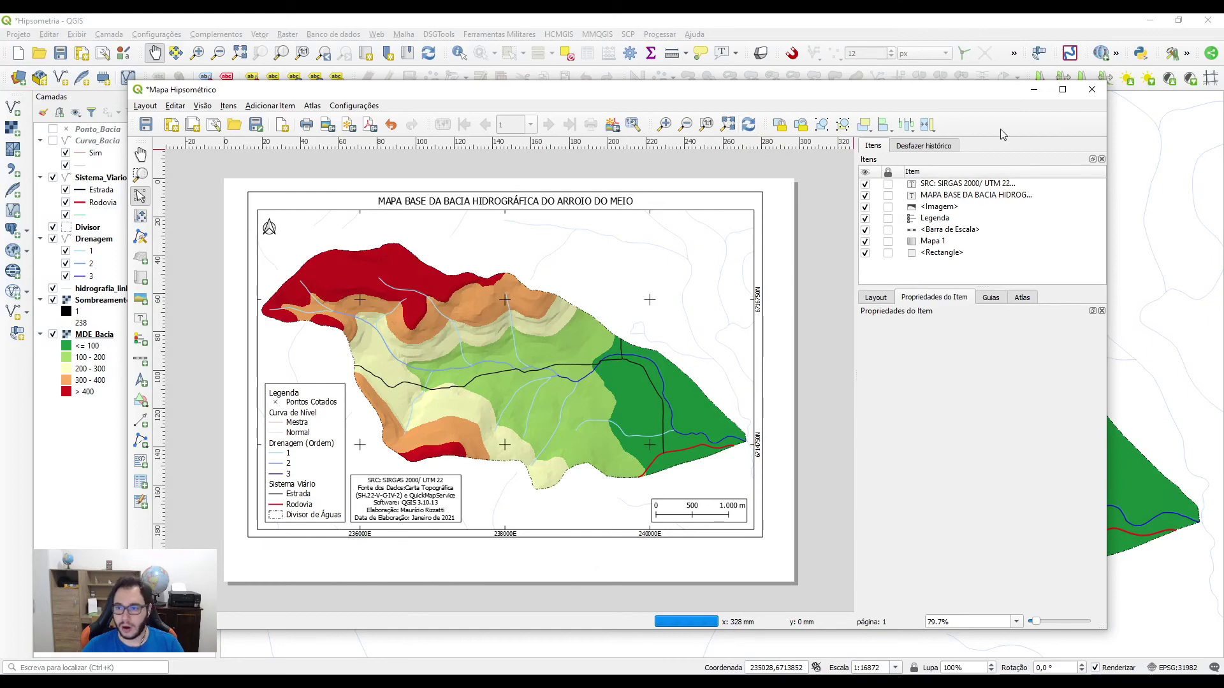
{"action": "left_click", "coordinate": [1061, 90]}
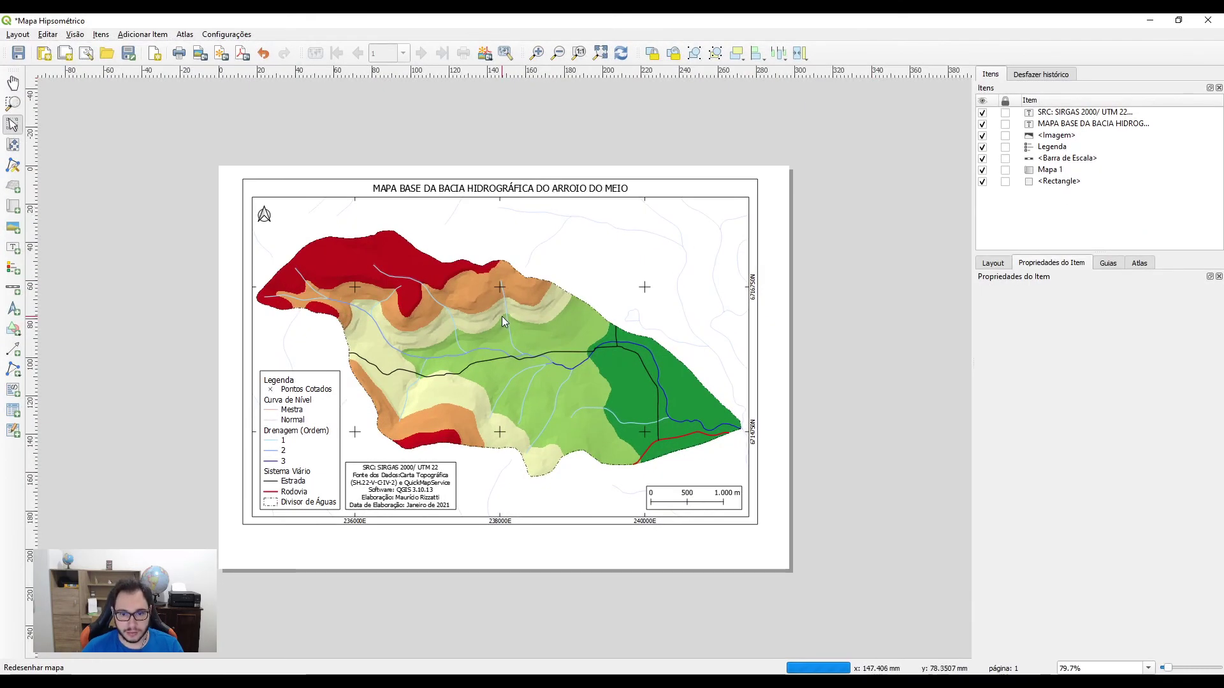
{"action": "scroll", "coordinate": [502, 316], "scroll_direction": "up", "scroll_amount": 3}
{"action": "scroll", "coordinate": [503, 316], "scroll_direction": "up", "scroll_amount": 1}
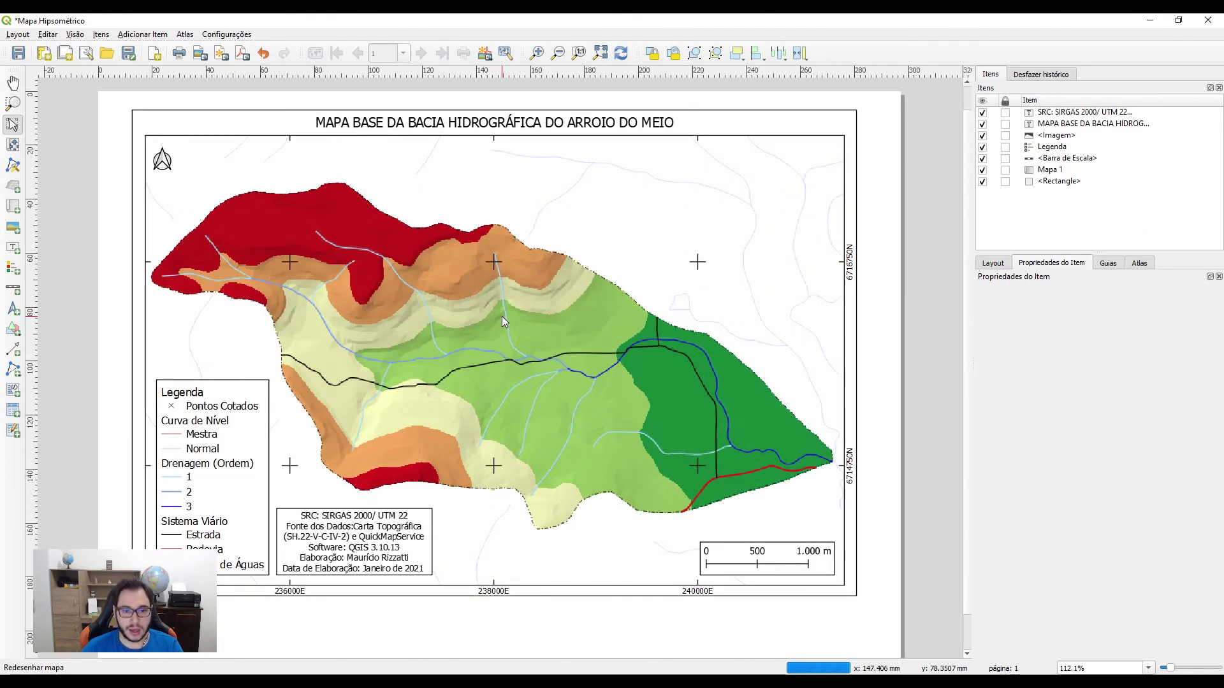
Change the map title to "MAPA HIPSOMÉTRICO DA BACIA HIDROGRÁFICA DO ARROIO DO MEIO"
{"action": "left_click", "coordinate": [459, 131]}
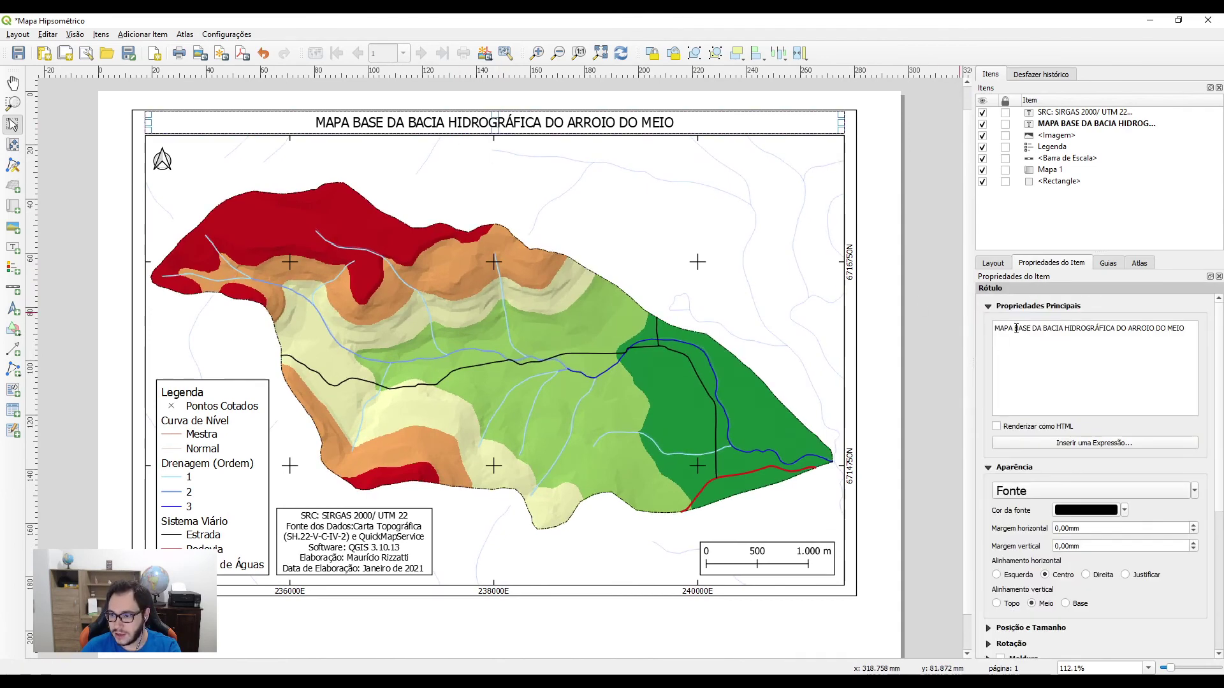
{"action": "type", "text": "HIPSOM"}
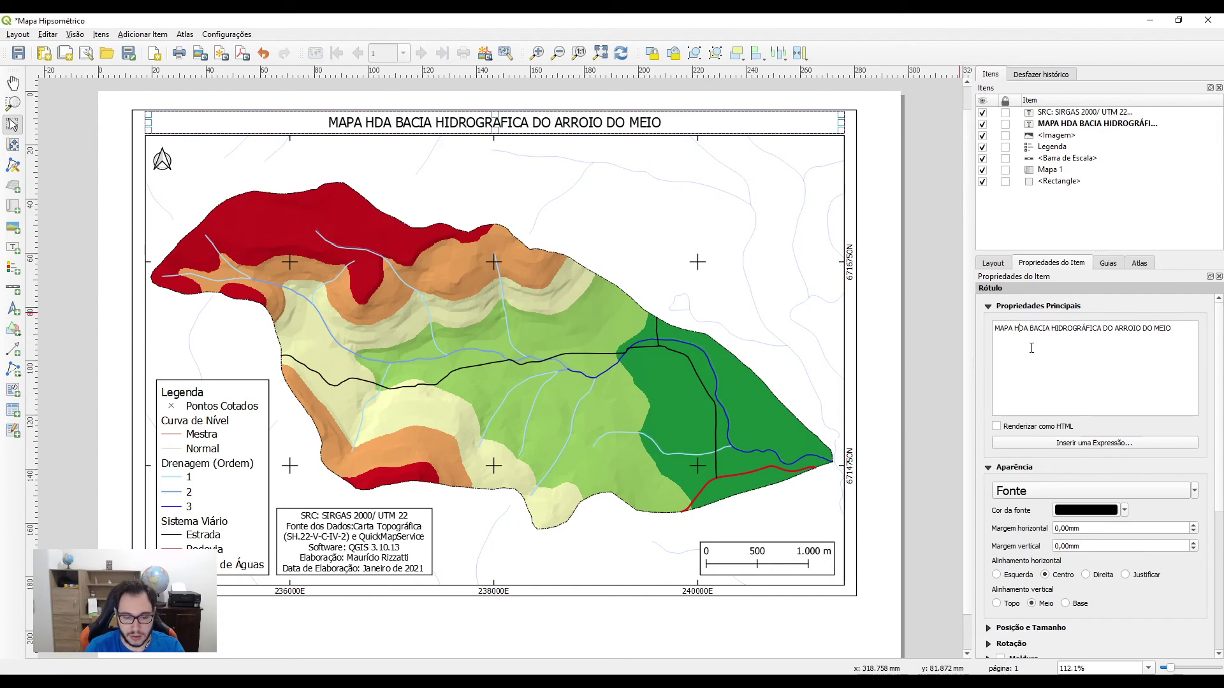
{"action": "type", "text": "ÉTRICO"}
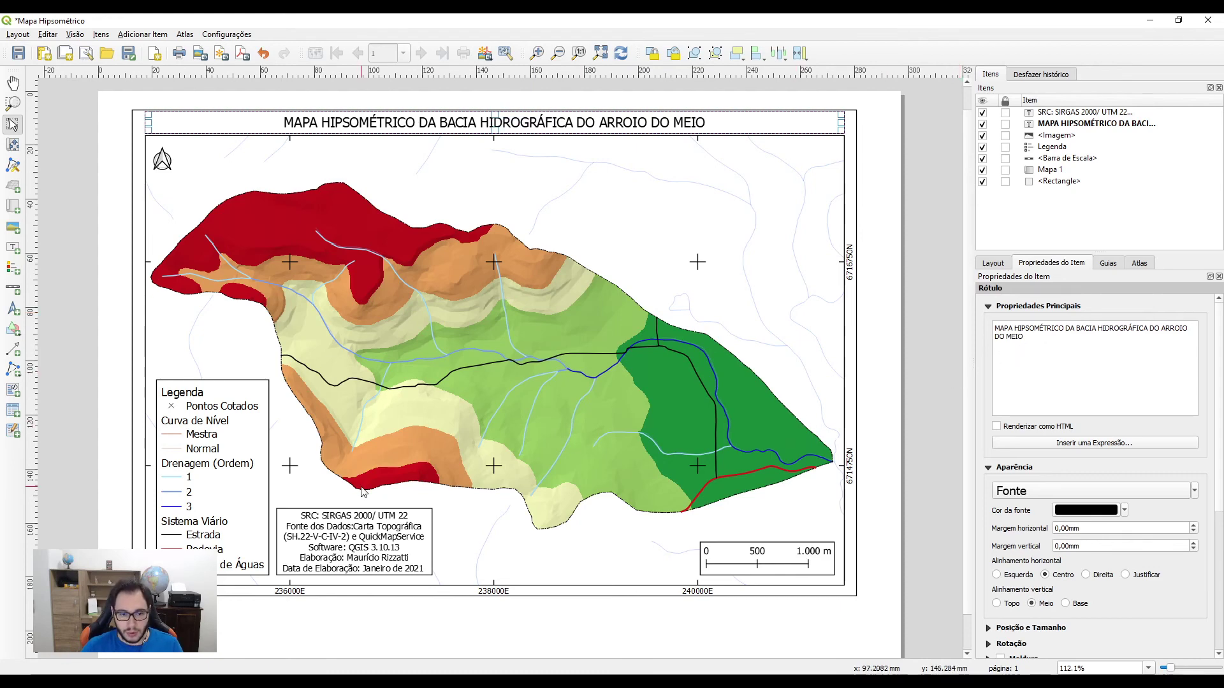
Remove the Pontos Cotados and Curva de Nível entries from the legend
{"action": "left_click", "coordinate": [171, 447]}
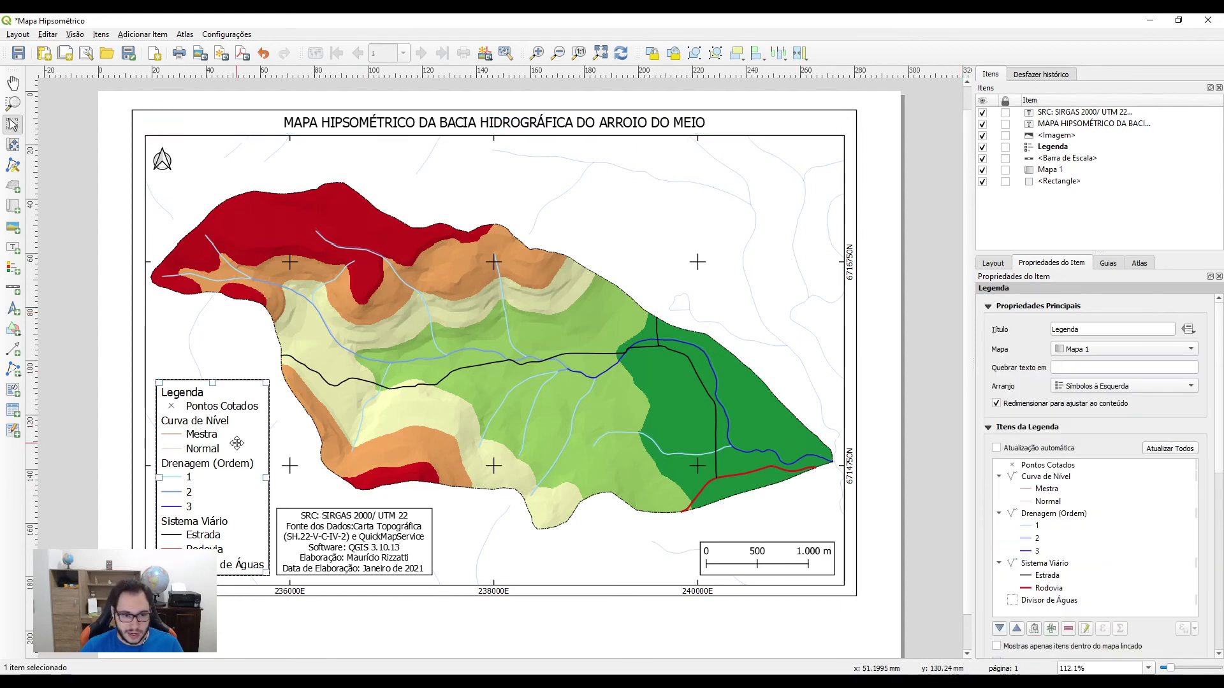
{"action": "left_click", "coordinate": [1061, 467]}
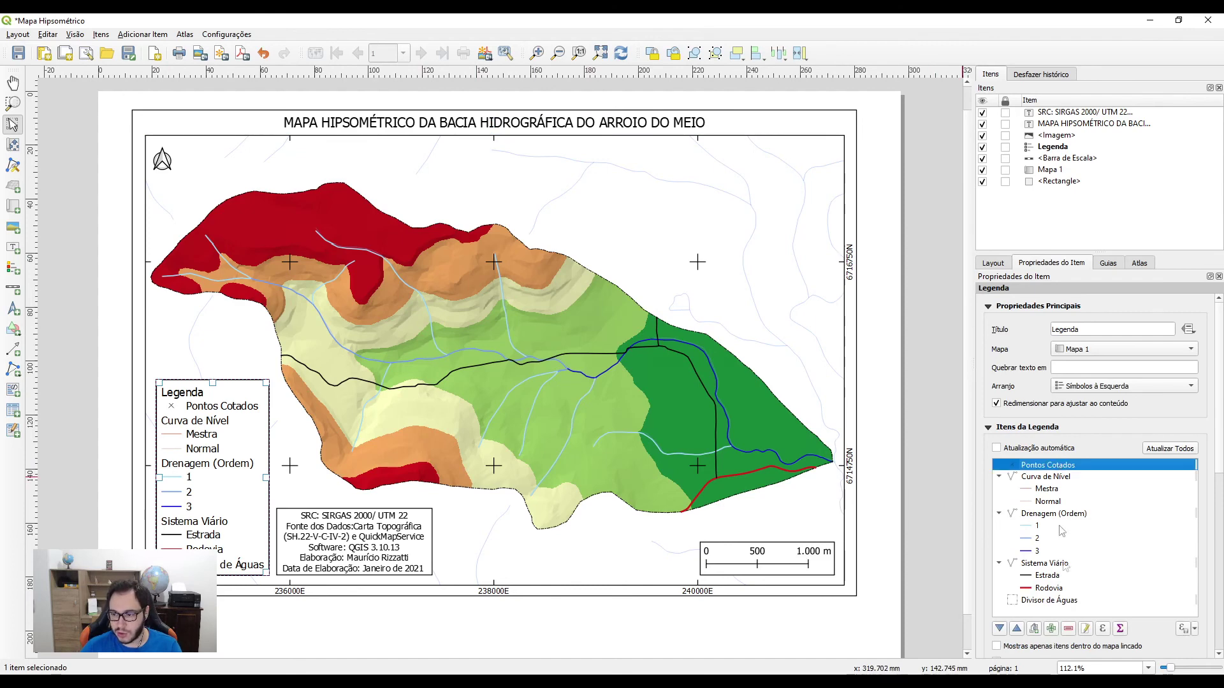
{"action": "left_click", "coordinate": [1067, 630]}
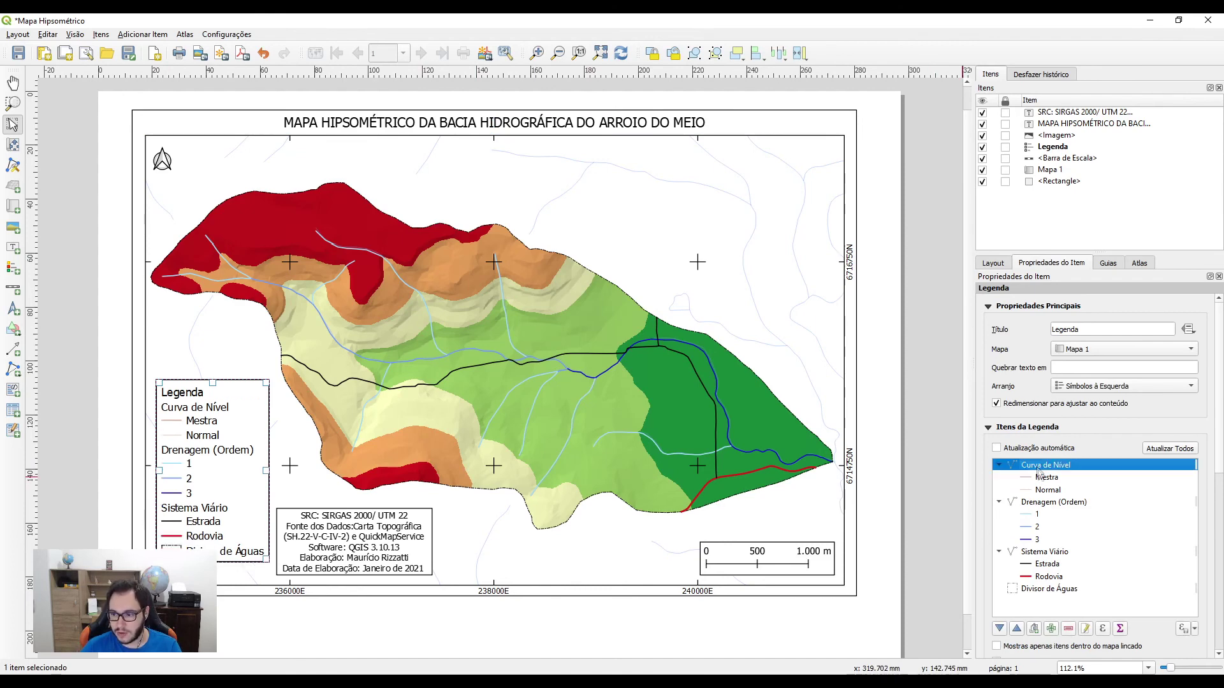
{"action": "left_click", "coordinate": [1069, 629]}
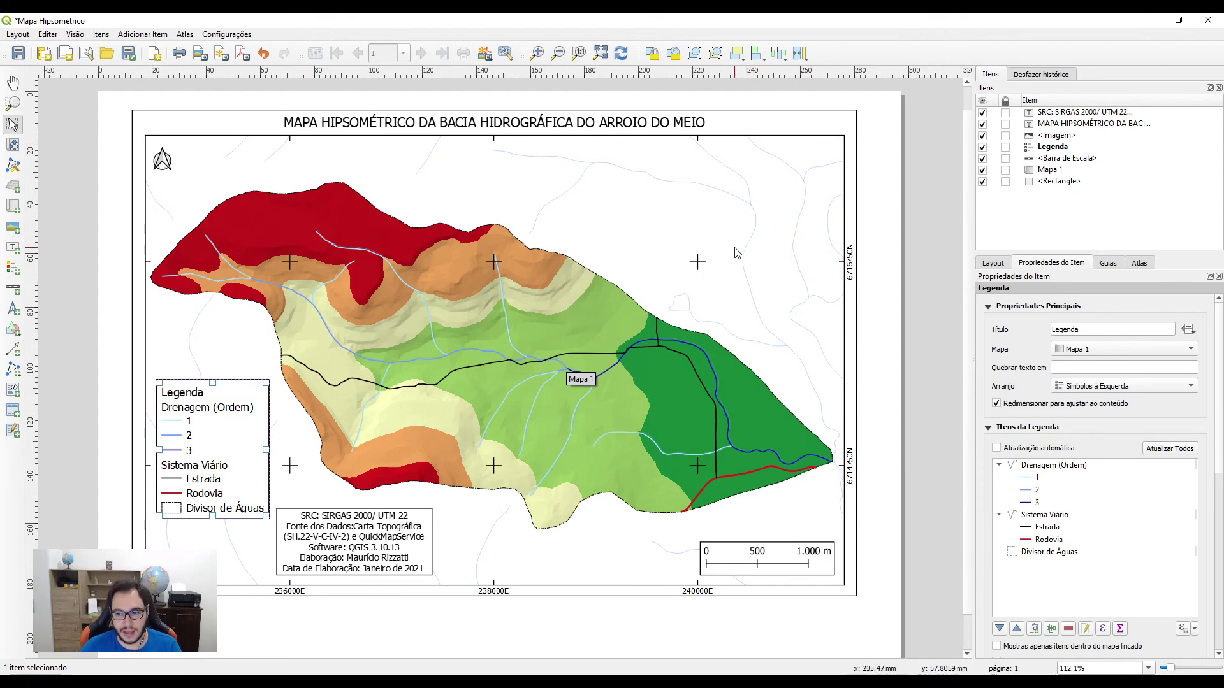
Add the hidrografia_linhas_latlong layer to the legend
{"action": "left_click", "coordinate": [1051, 629]}
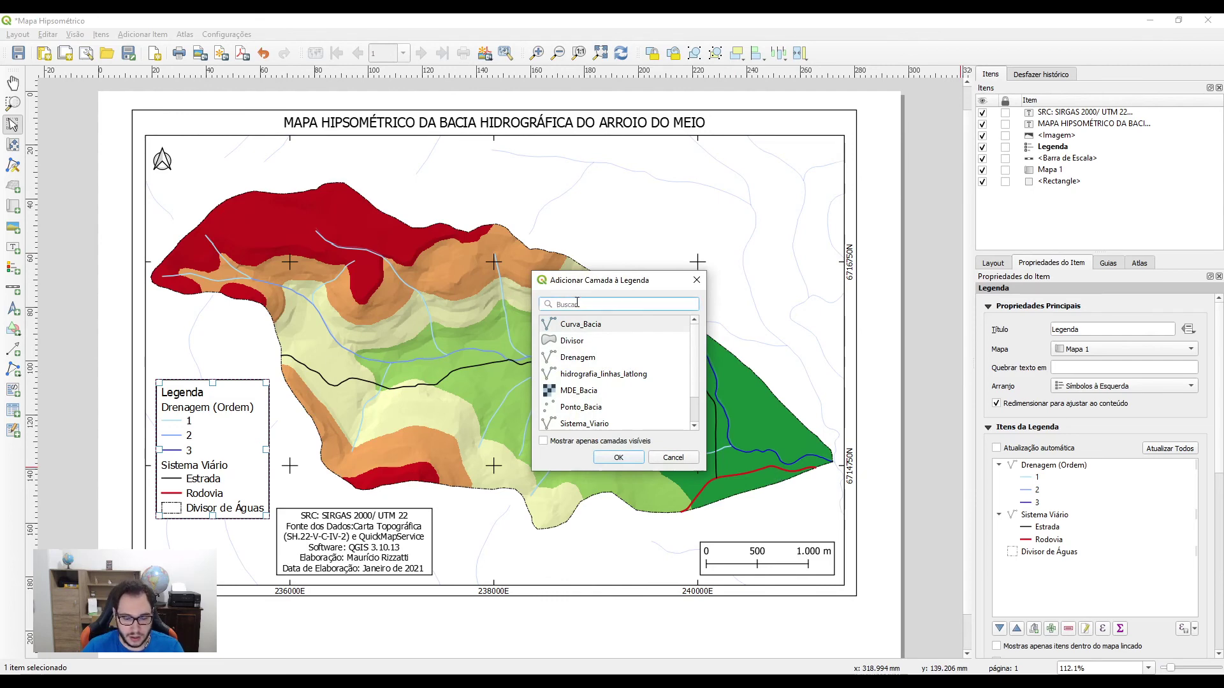
{"action": "left_click", "coordinate": [606, 374]}
{"action": "left_click", "coordinate": [610, 457]}
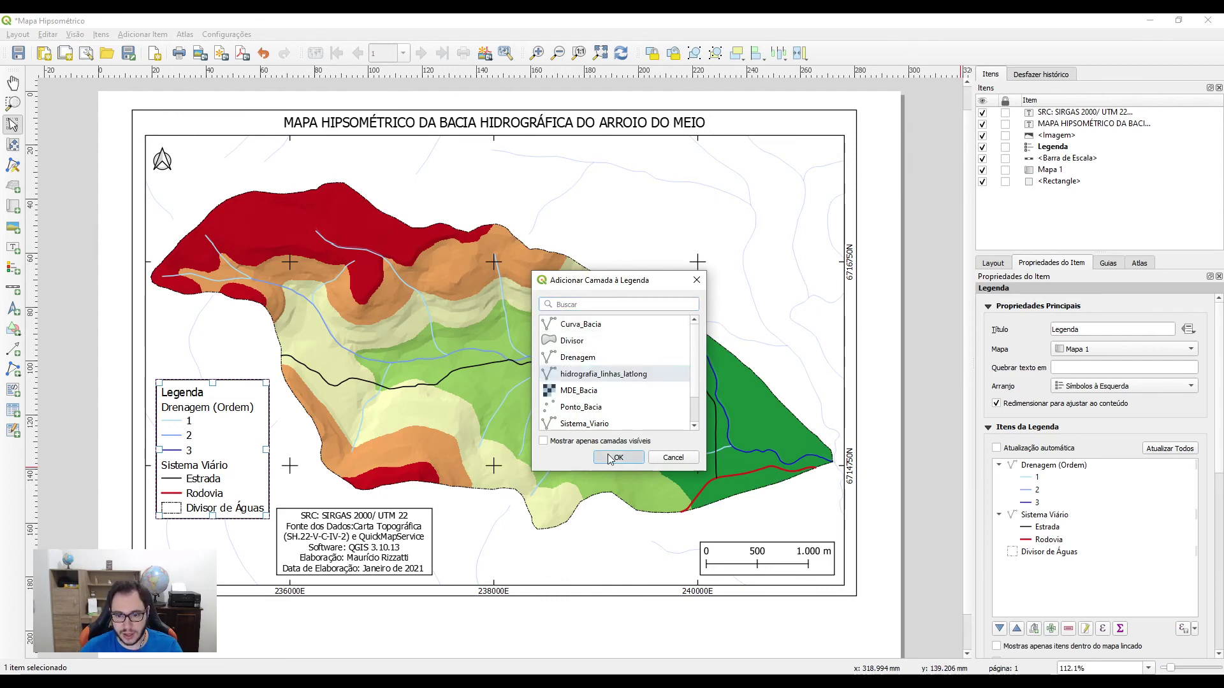
Rename the hidrografia_linhas_latlong legend entry as "Outras Drenagens" and place it above Divisor de Águas
{"action": "left_click", "coordinate": [1064, 564]}
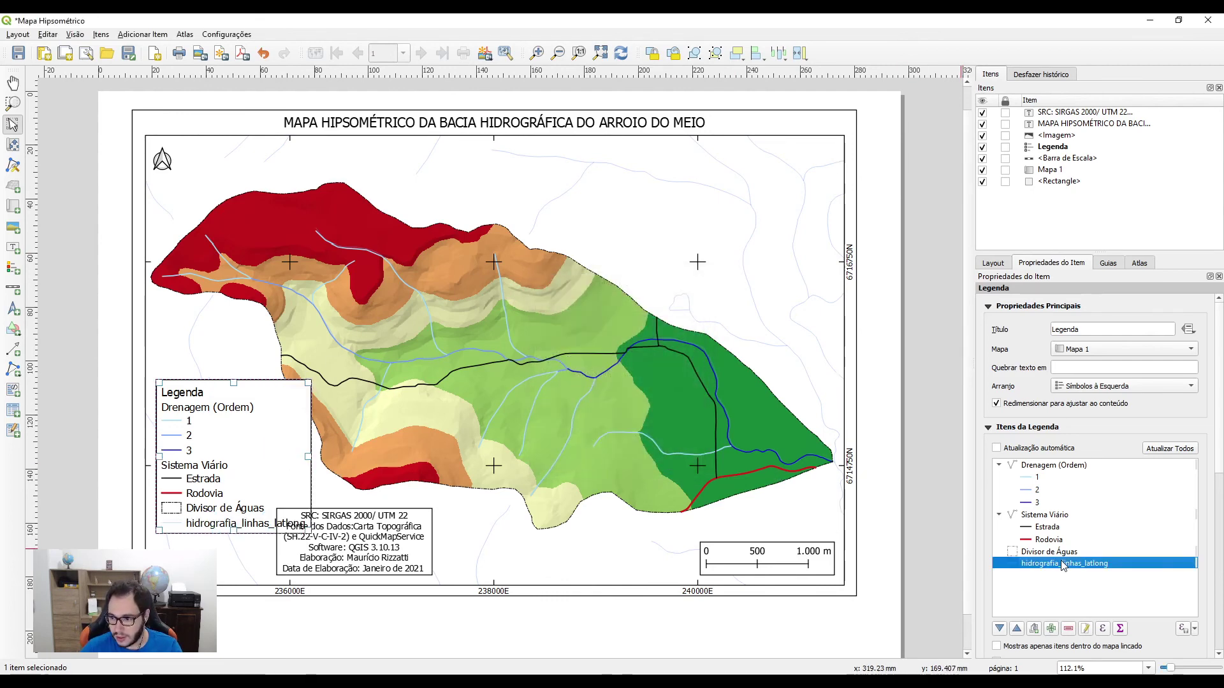
{"action": "left_click", "coordinate": [1086, 629]}
{"action": "type", "text": "oUTRAS"}
{"action": "key", "text": "ctrl+a"}
{"action": "type", "text": "oU"}
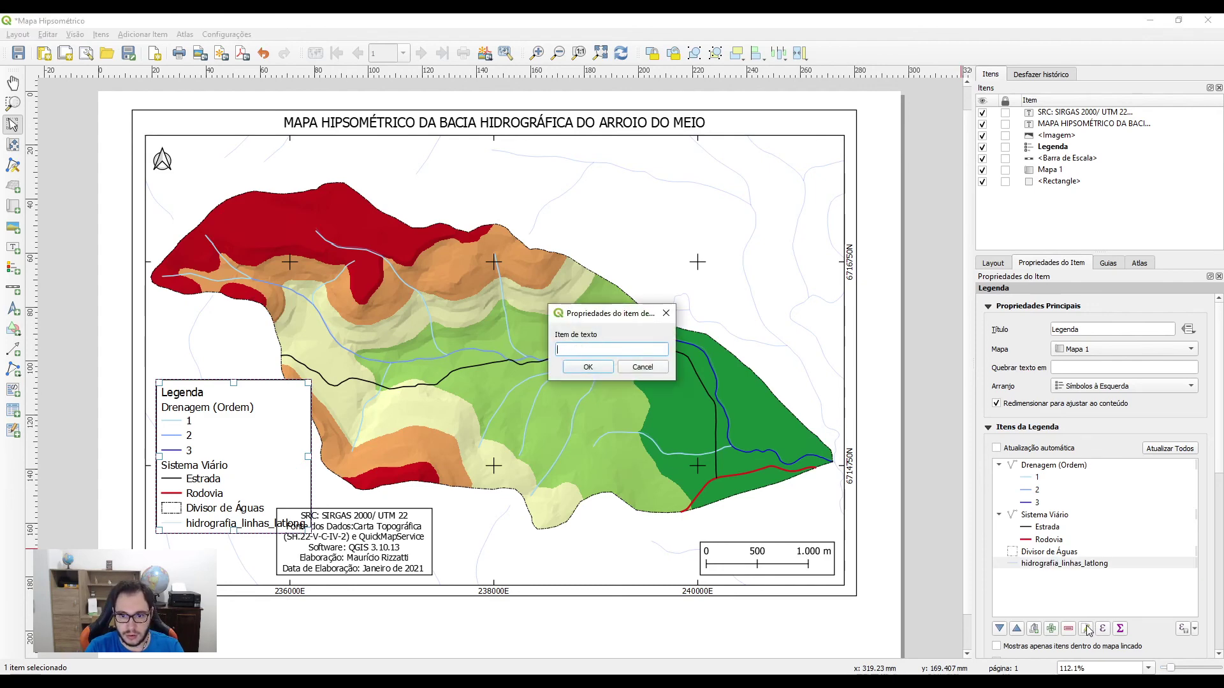
{"action": "type", "text": "tras Drenagens"}
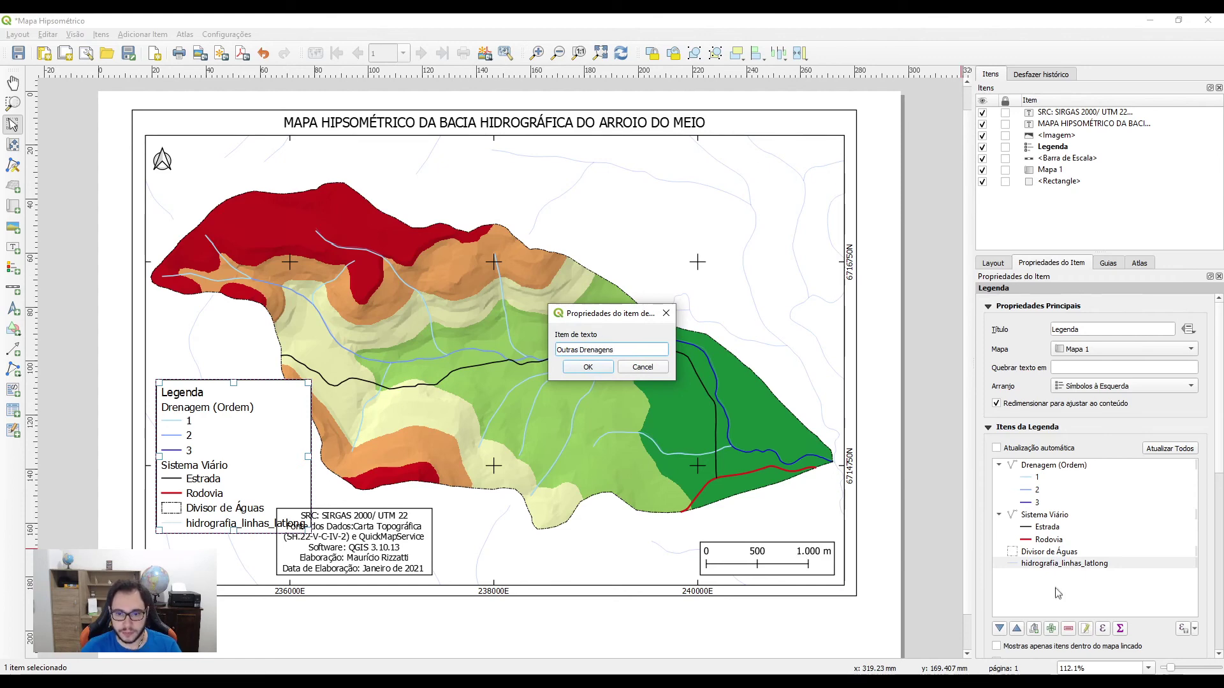
{"action": "left_click", "coordinate": [587, 367]}
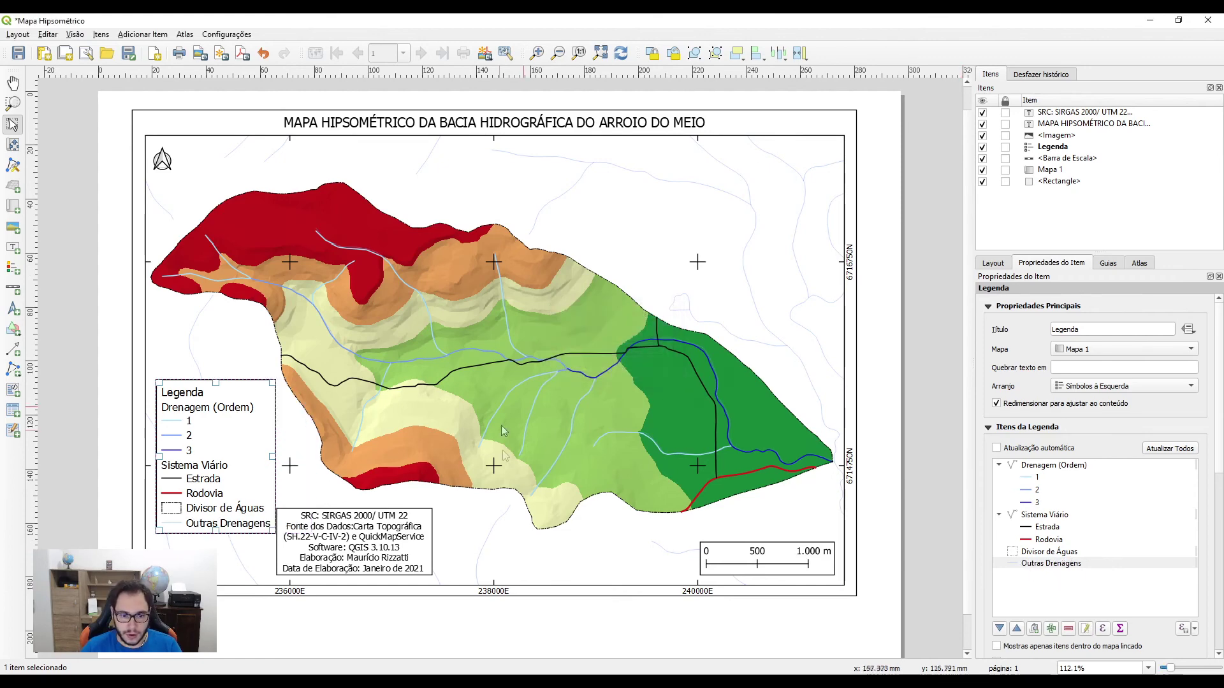
{"action": "left_click", "coordinate": [1036, 565]}
{"action": "left_click", "coordinate": [1017, 628]}
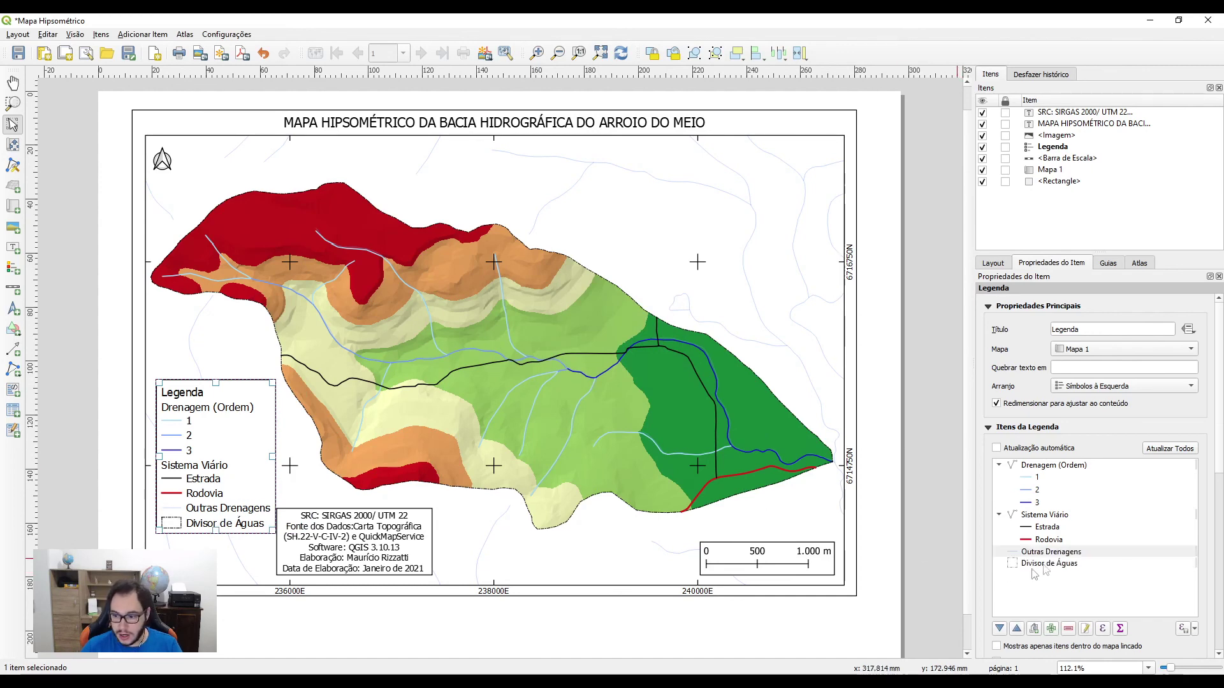
Add the MDE_Bacia layer to the legend and shift the enlarged legend up inside the map frame
{"action": "left_click", "coordinate": [1051, 629]}
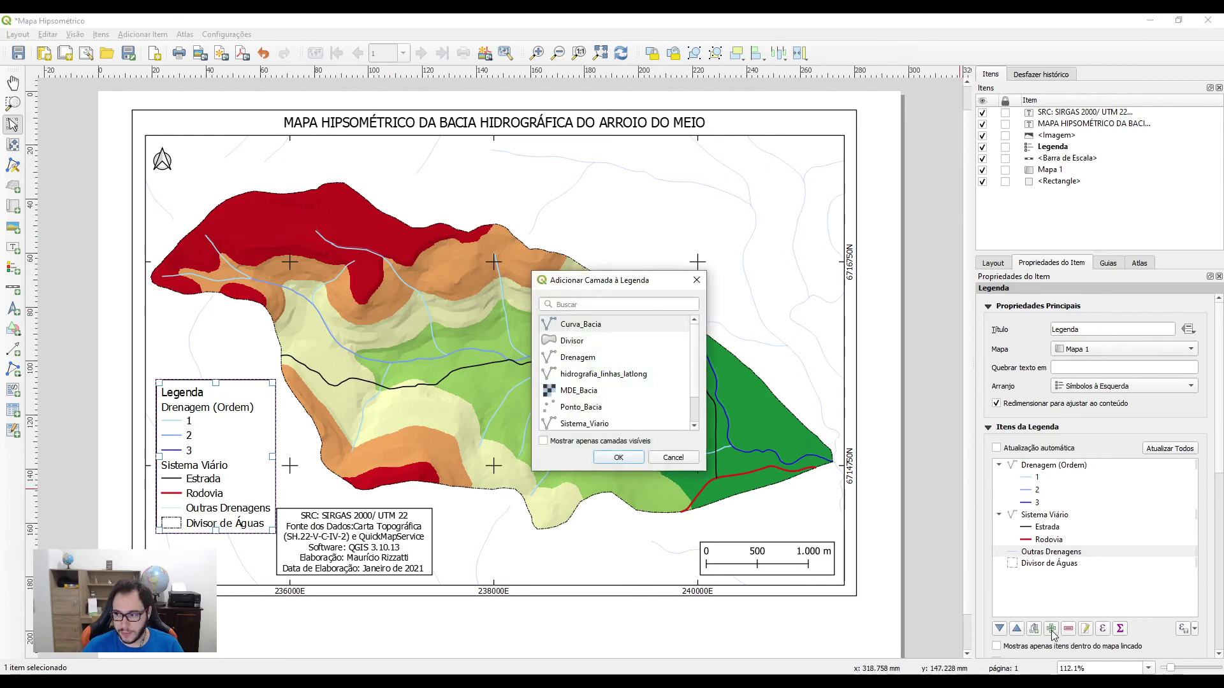
{"action": "left_click", "coordinate": [589, 390]}
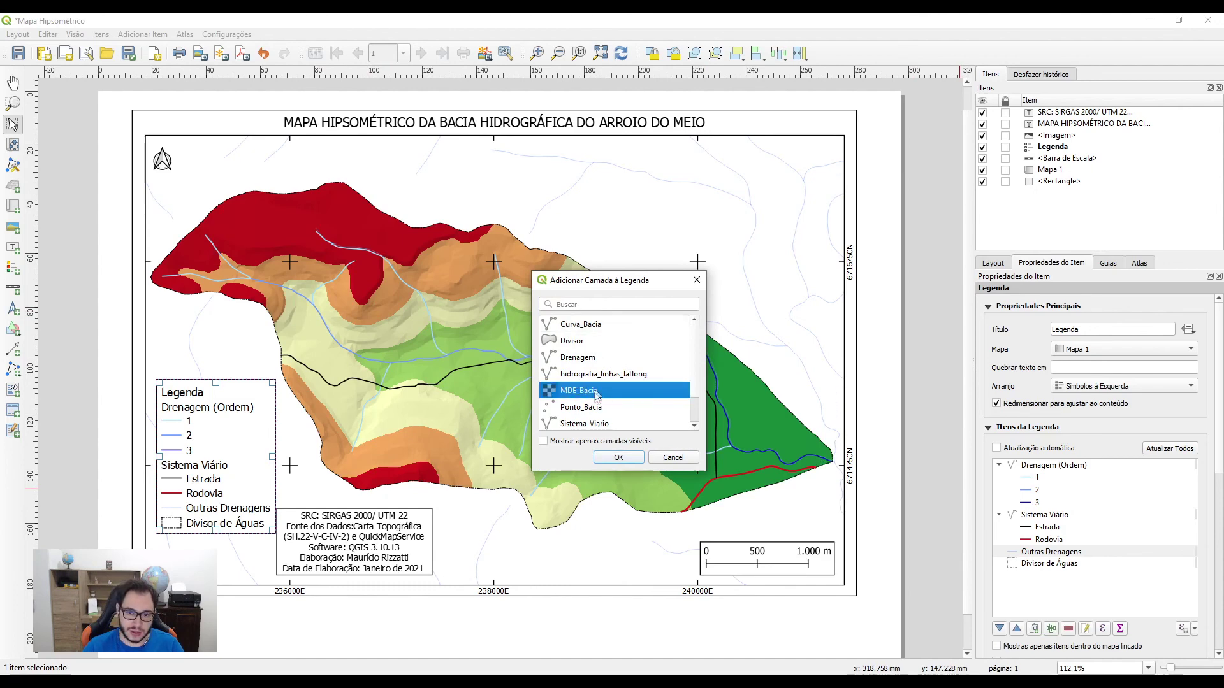
{"action": "left_click", "coordinate": [618, 457]}
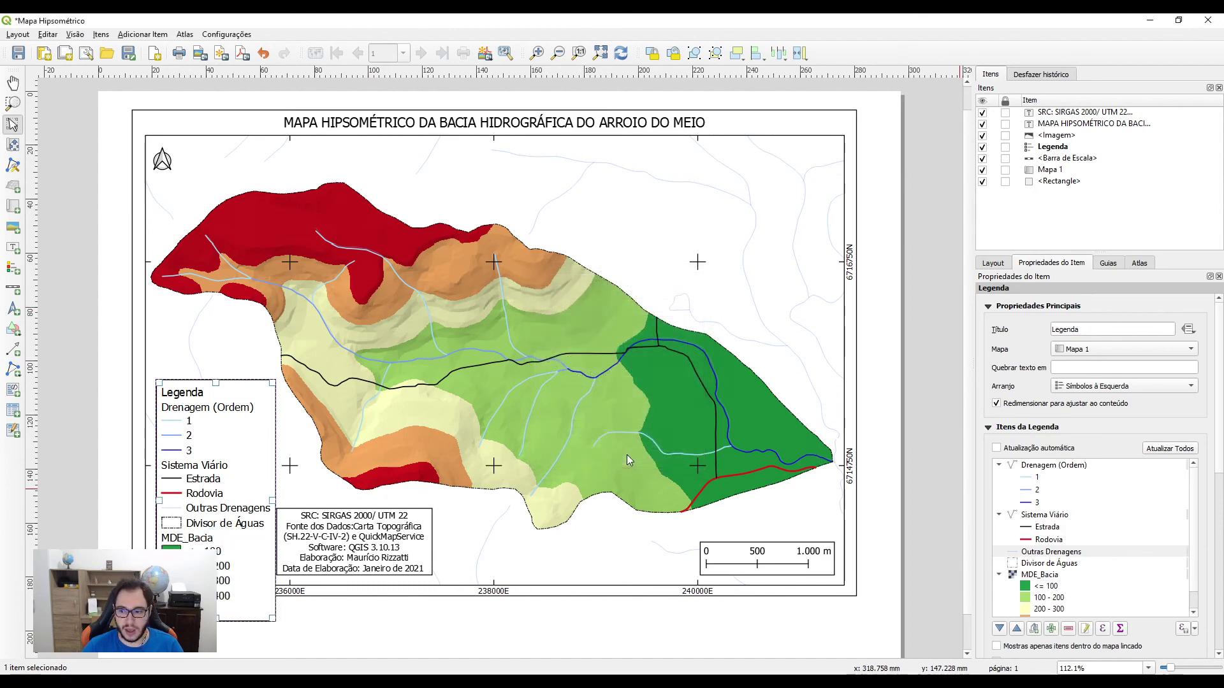
{"action": "left_click_drag", "start_coordinate": [223, 523], "coordinate": [222, 483]}
Rename the MDE_Bacia legend entry as "Hipsometria (m)"
{"action": "scroll", "coordinate": [1063, 536], "scroll_direction": "down", "scroll_amount": 5}
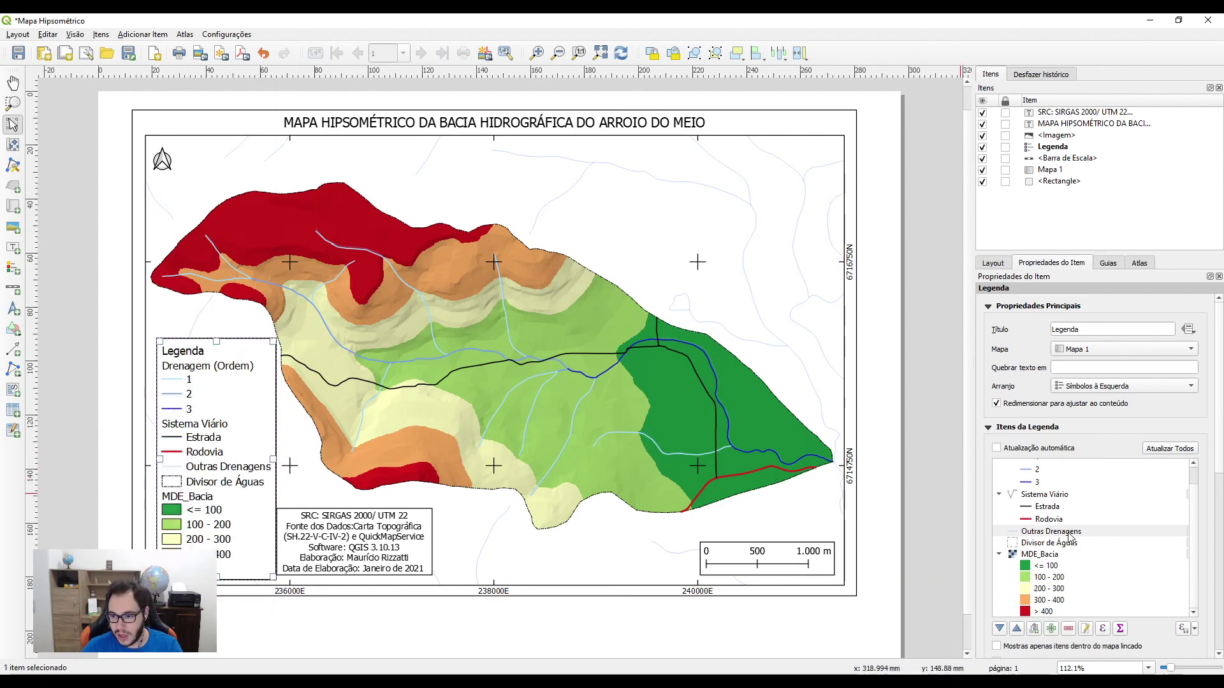
{"action": "left_click", "coordinate": [1037, 518]}
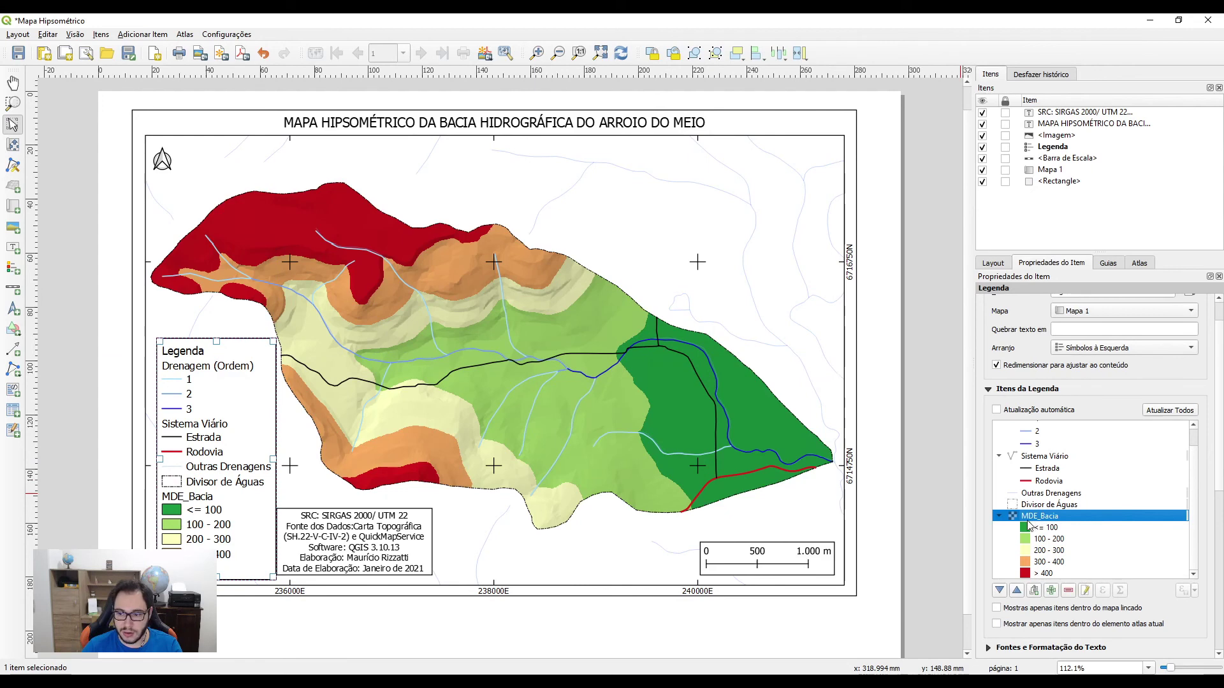
{"action": "left_click", "coordinate": [1084, 593]}
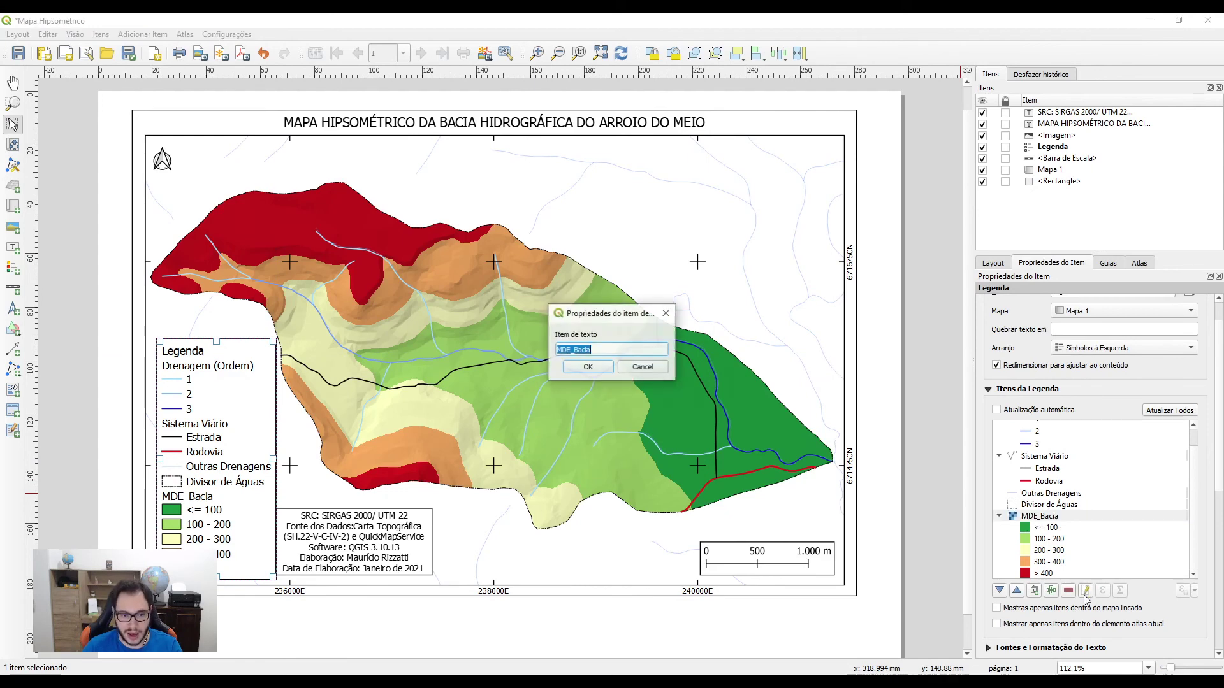
{"action": "type", "text": "Hi"}
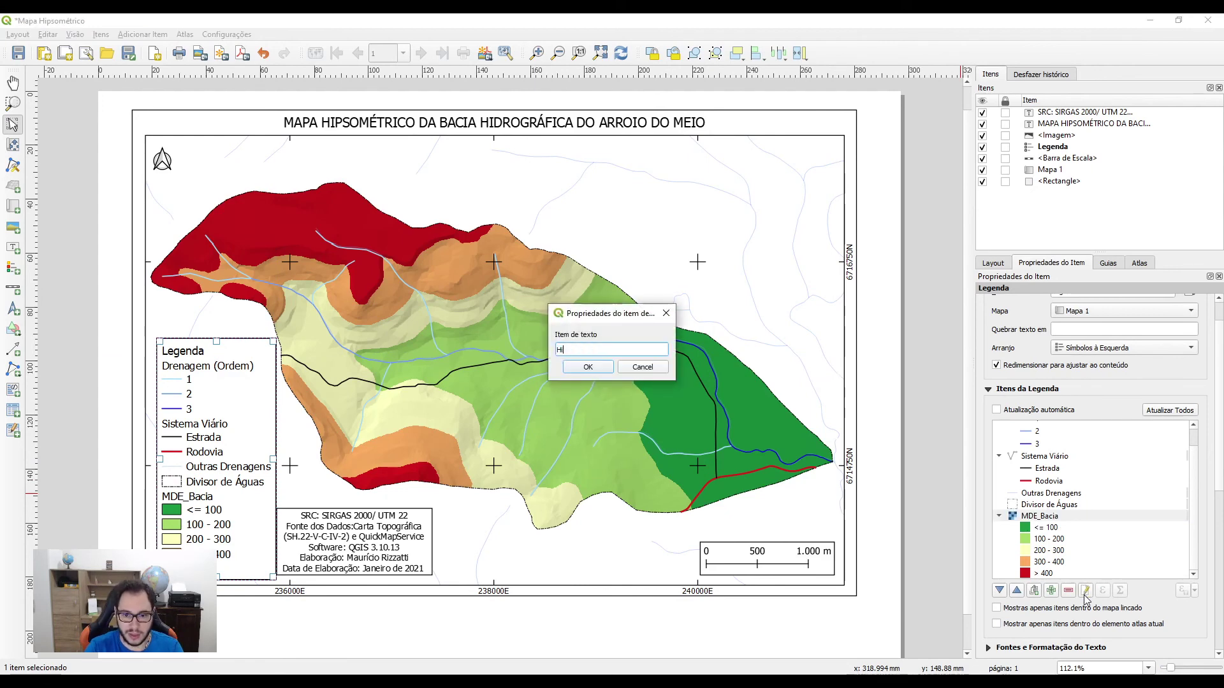
{"action": "type", "text": "psom"}
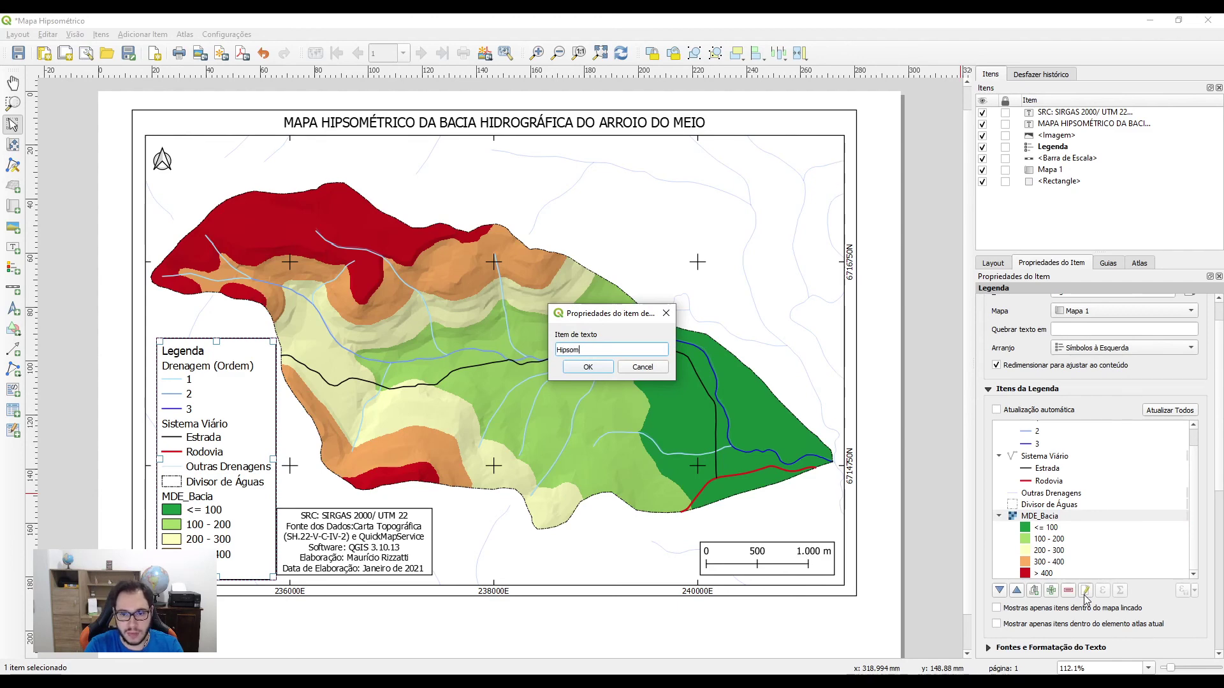
{"action": "type", "text": "etria (m"}
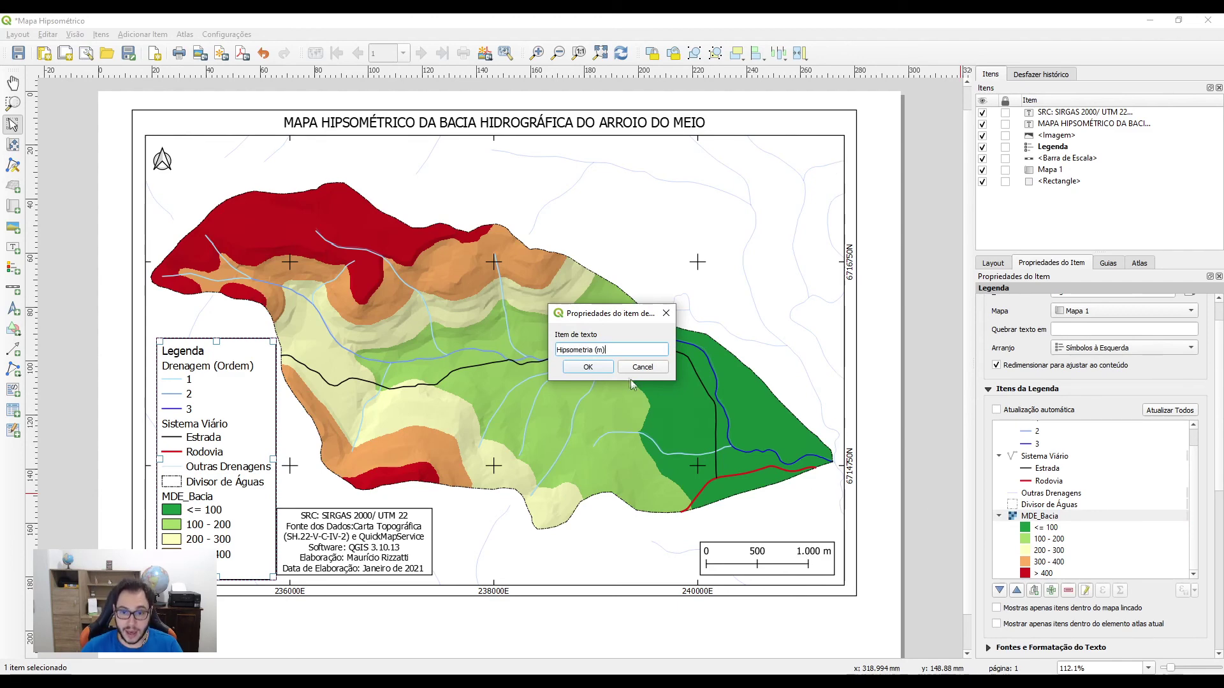
{"action": "left_click", "coordinate": [587, 369]}
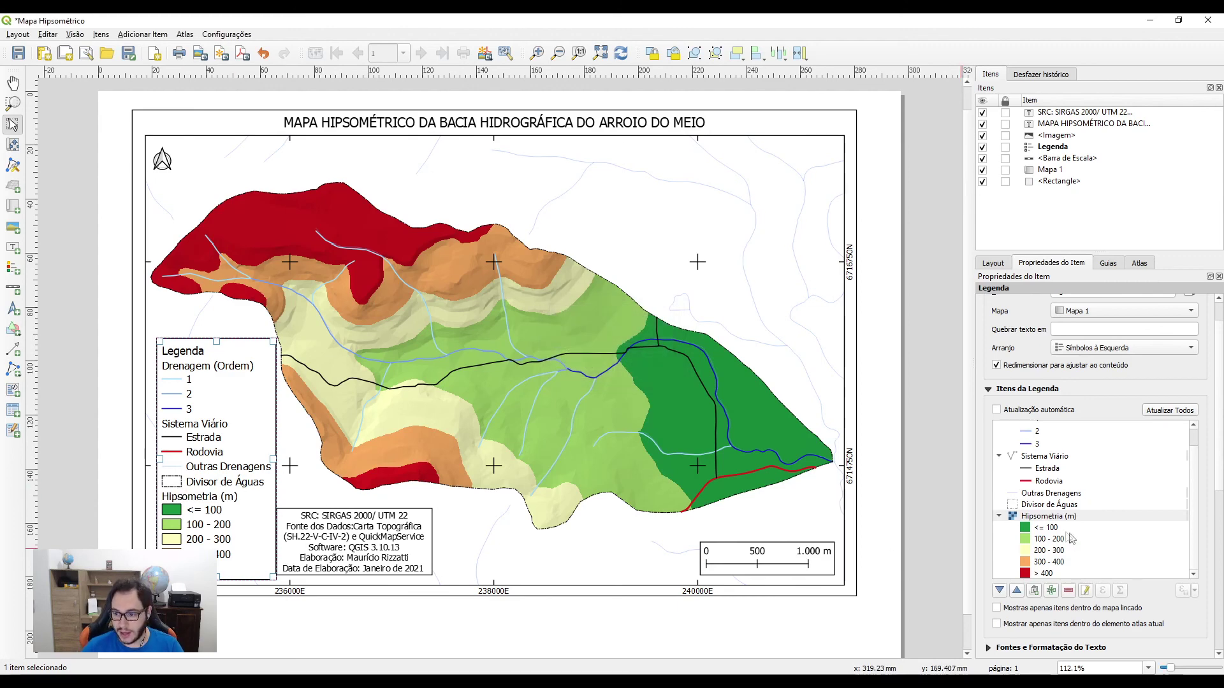
Relabel the lowest elevation class in the legend as "79 - 100"
{"action": "left_click", "coordinate": [1048, 527]}
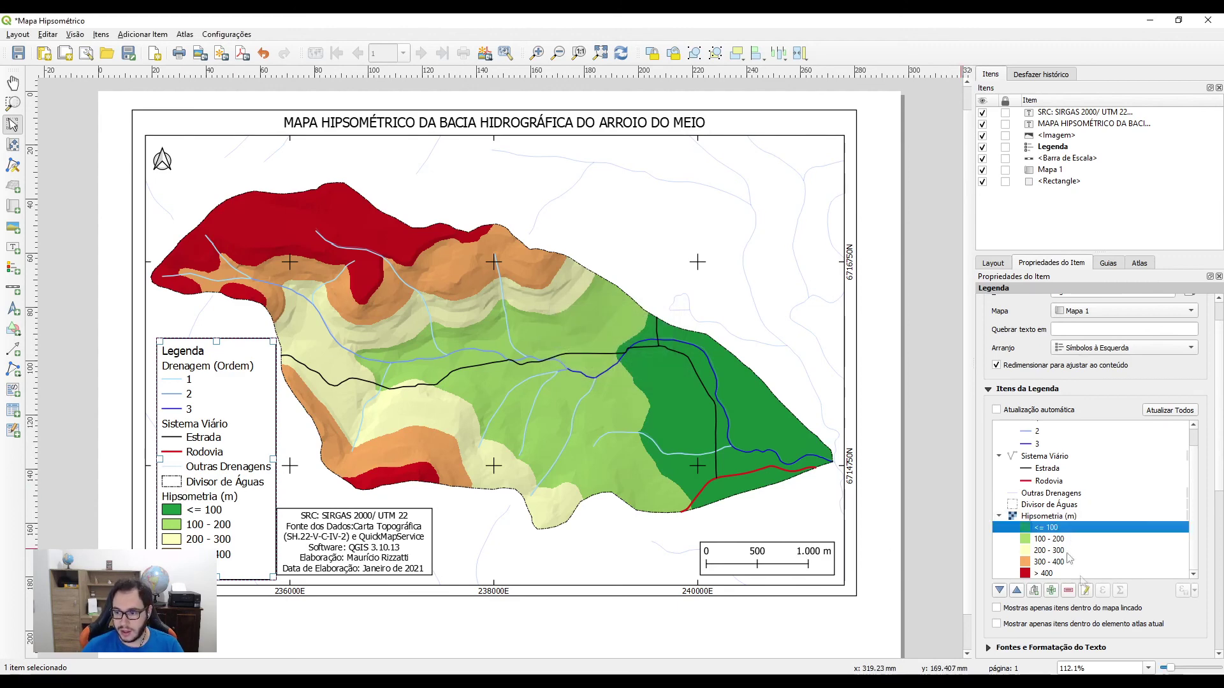
{"action": "left_click", "coordinate": [1086, 592]}
{"action": "type", "text": "79 - 100"}
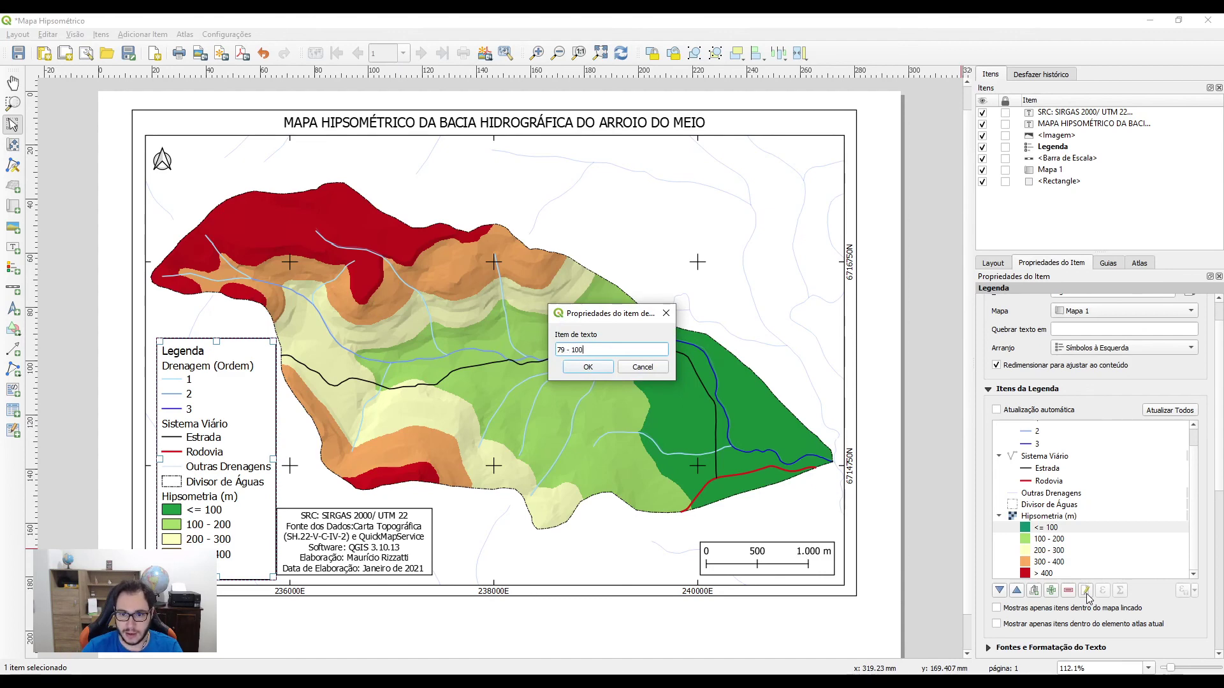
{"action": "key", "text": "Return"}
Relabel the highest elevation class in the legend as "400 - 469"
{"action": "scroll", "coordinate": [1065, 554], "scroll_direction": "down", "scroll_amount": 2}
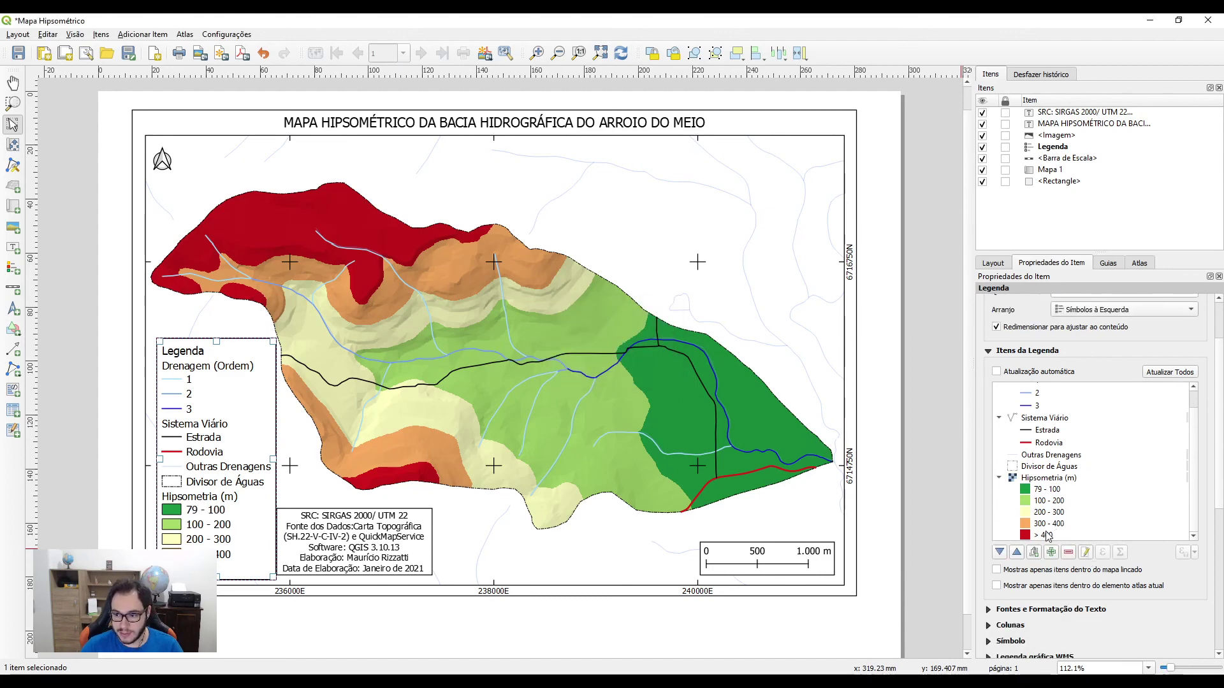
{"action": "left_click", "coordinate": [1048, 535]}
{"action": "scroll", "coordinate": [1083, 477], "scroll_direction": "down", "scroll_amount": 4}
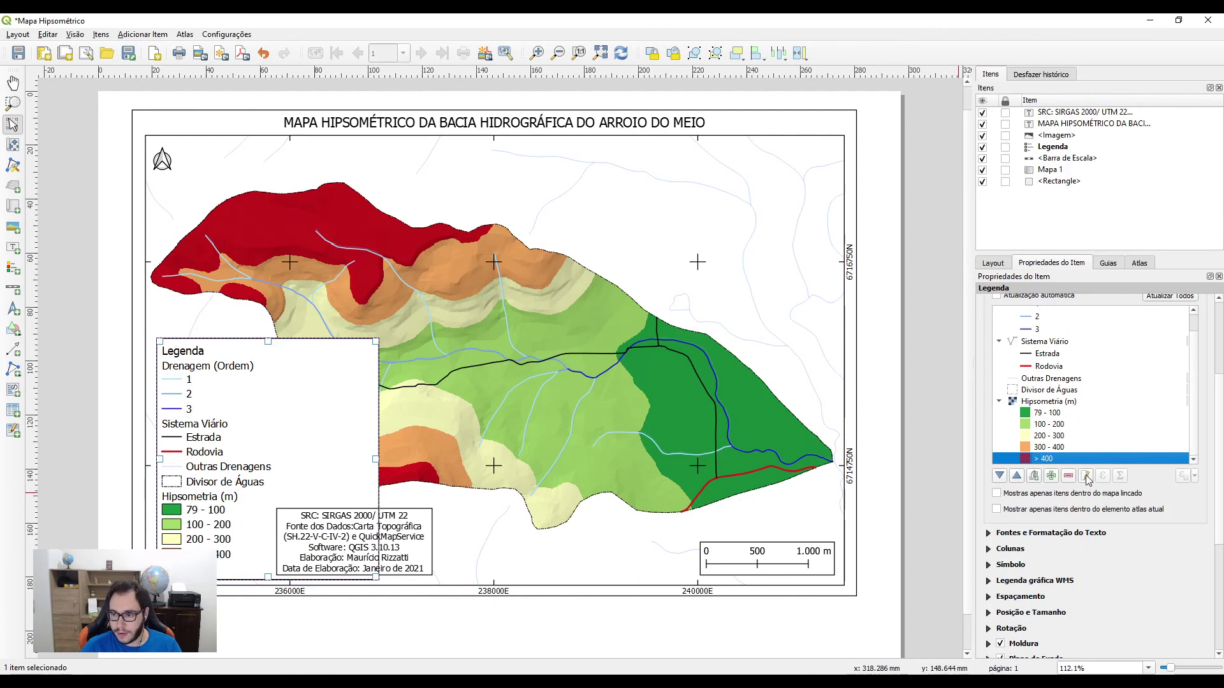
{"action": "left_click", "coordinate": [1086, 477]}
{"action": "left_click_drag", "start_coordinate": [609, 346], "coordinate": [559, 350]}
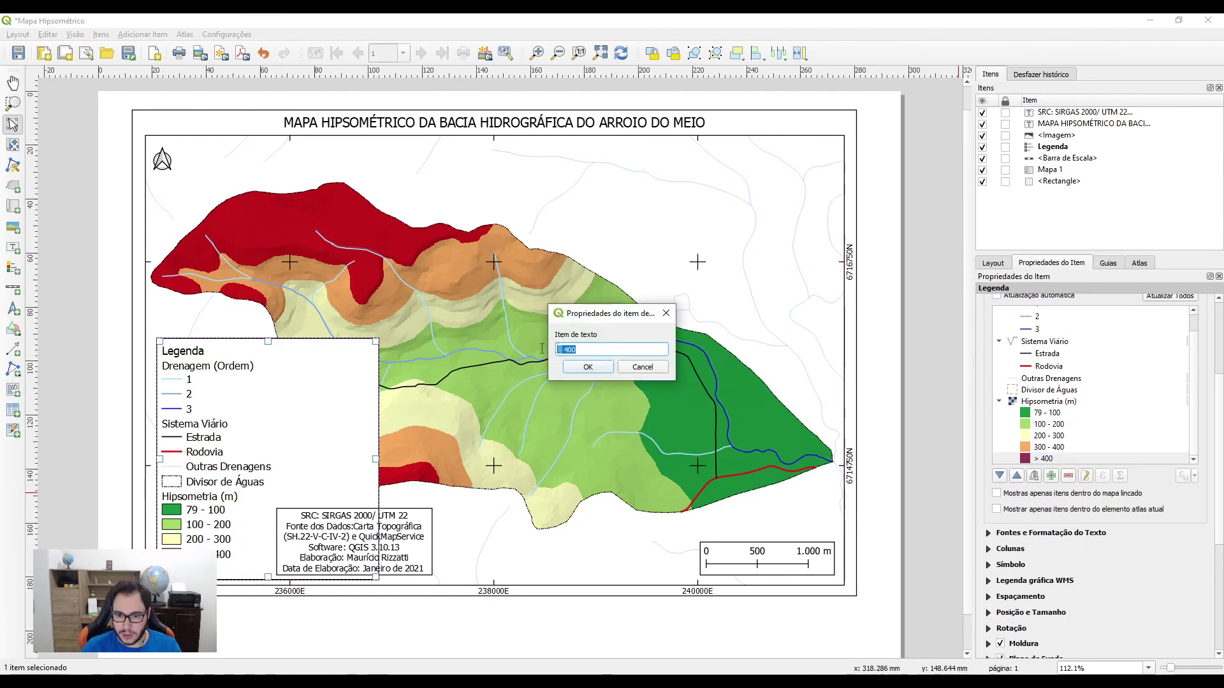
{"action": "type", "text": "4"}
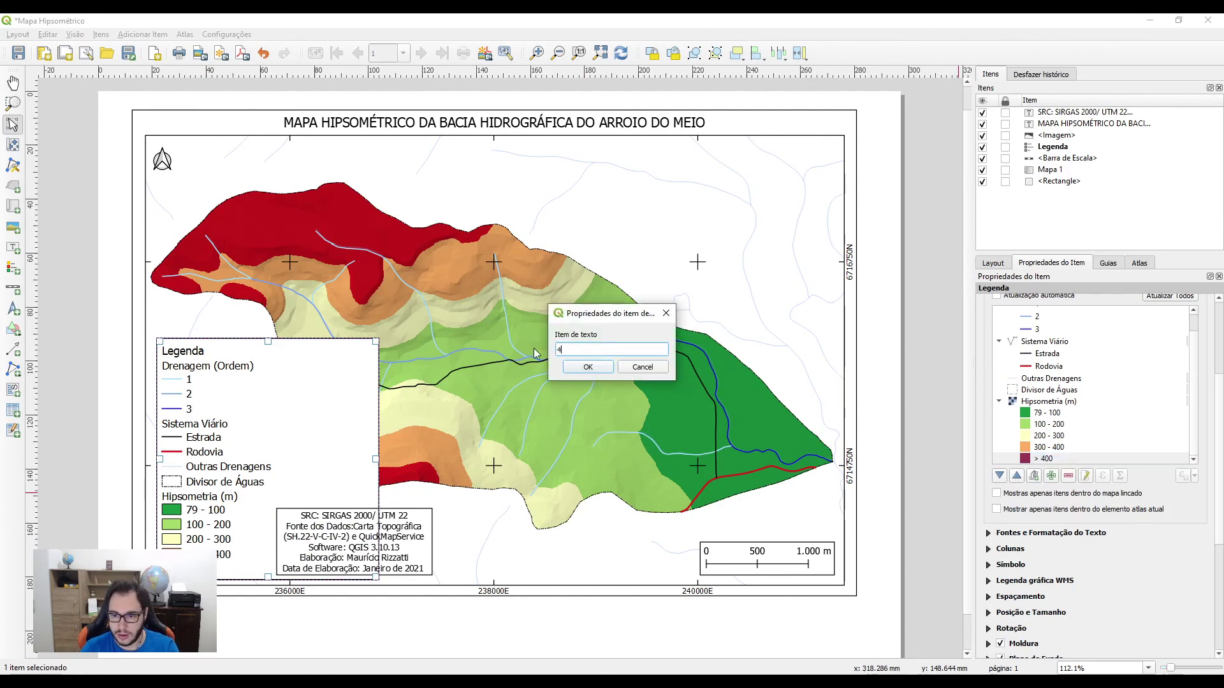
{"action": "type", "text": "00 - 469"}
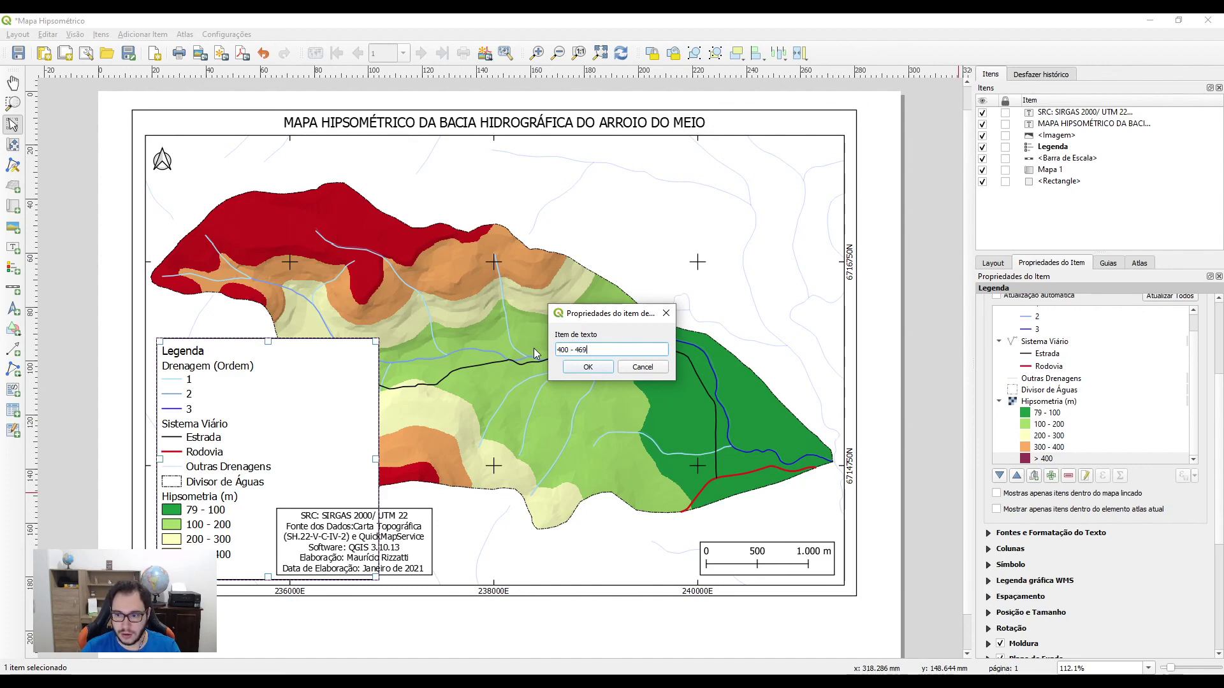
{"action": "key", "text": "Return"}
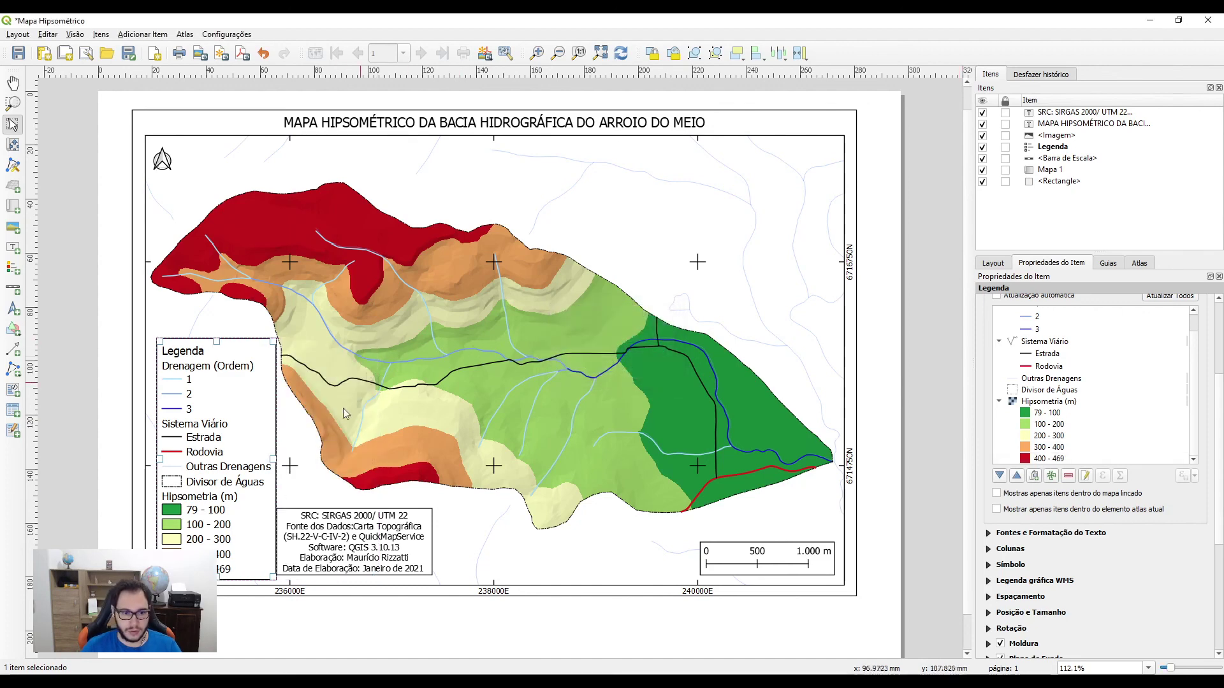
Fit the legend into the lower-left corner of the map frame and nudge the source text box slightly right of it
{"action": "left_click_drag", "start_coordinate": [225, 485], "coordinate": [211, 505]}
{"action": "left_click", "coordinate": [350, 549]}
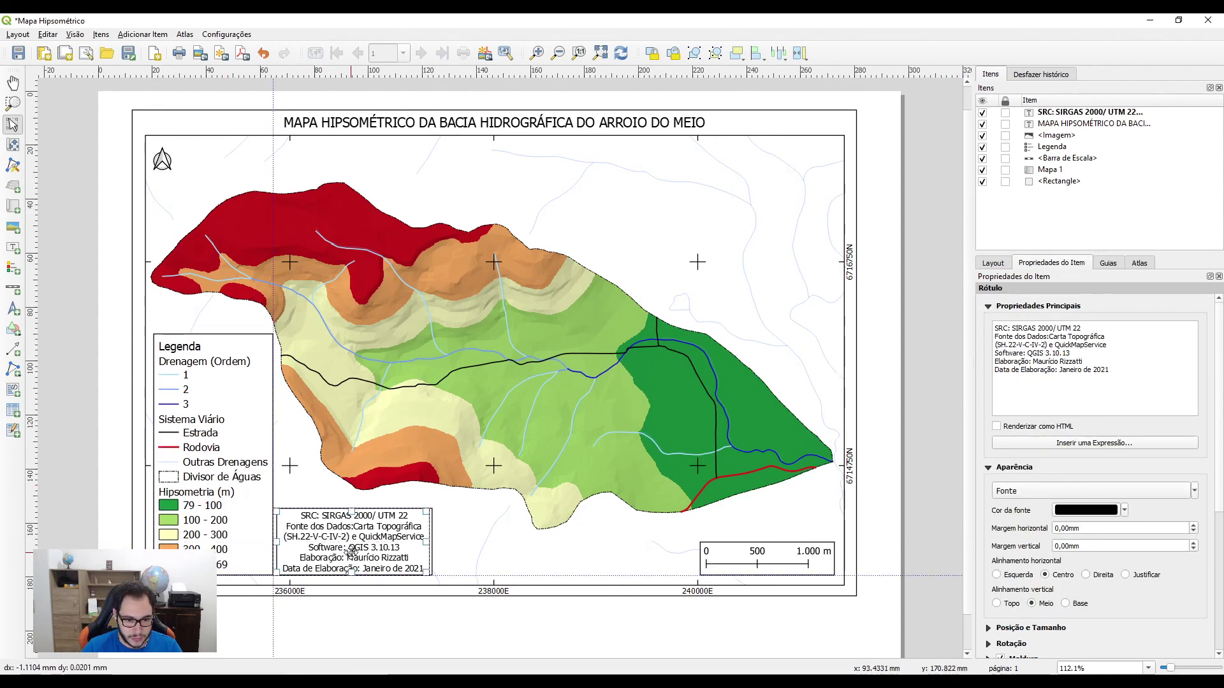
{"action": "left_click_drag", "start_coordinate": [350, 549], "coordinate": [353, 549]}
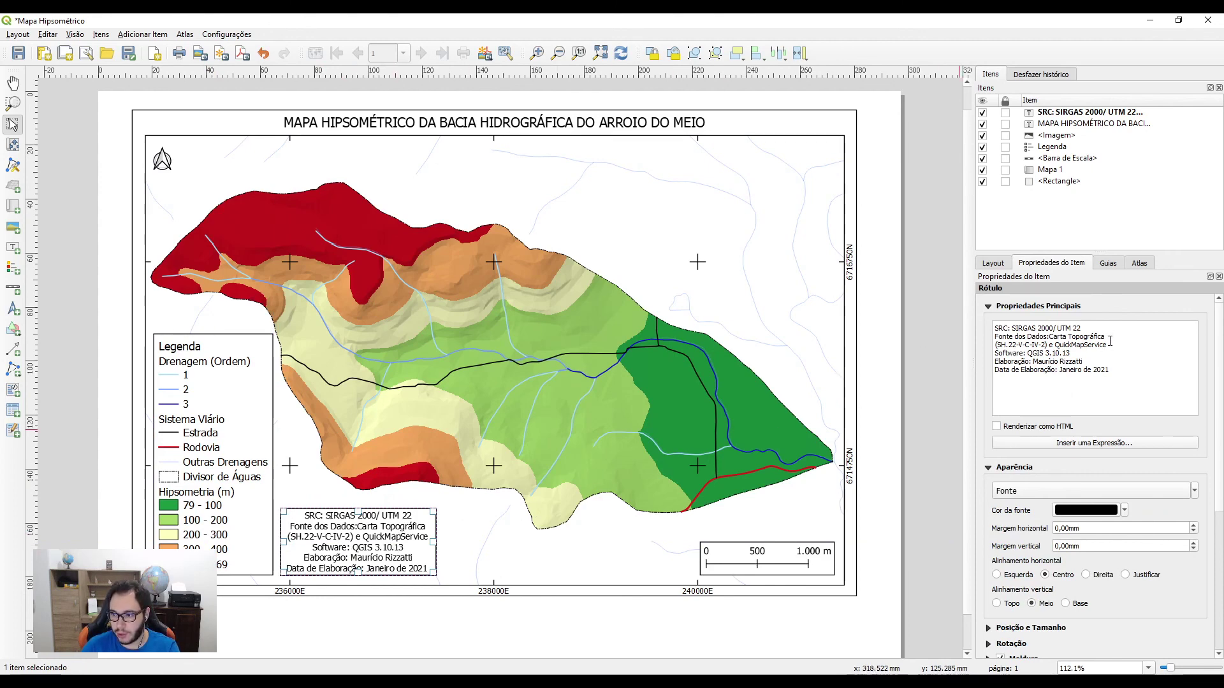
Add the line "Interpolador: TIN" to the source text box, above the software line
{"action": "key", "text": "Return"}
{"action": "type", "text": "Interpolador: TIN"}
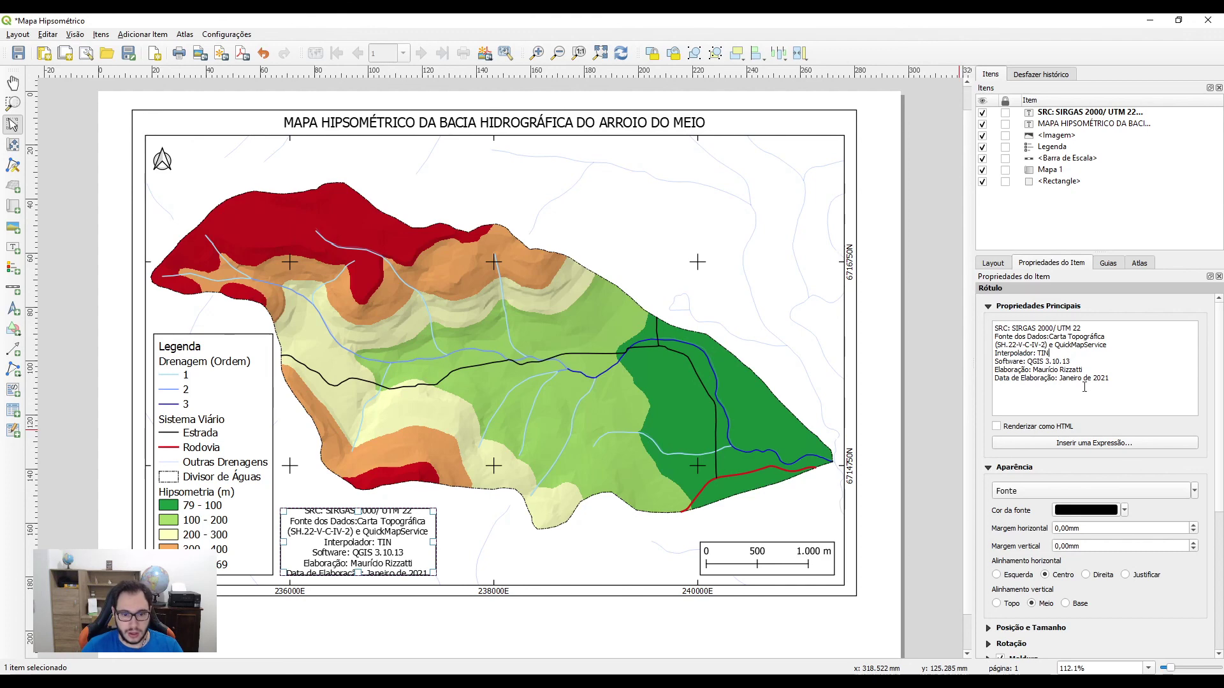
Extend the source text box upward so all of its lines fit inside the frame
{"action": "left_click_drag", "start_coordinate": [357, 511], "coordinate": [356, 497]}
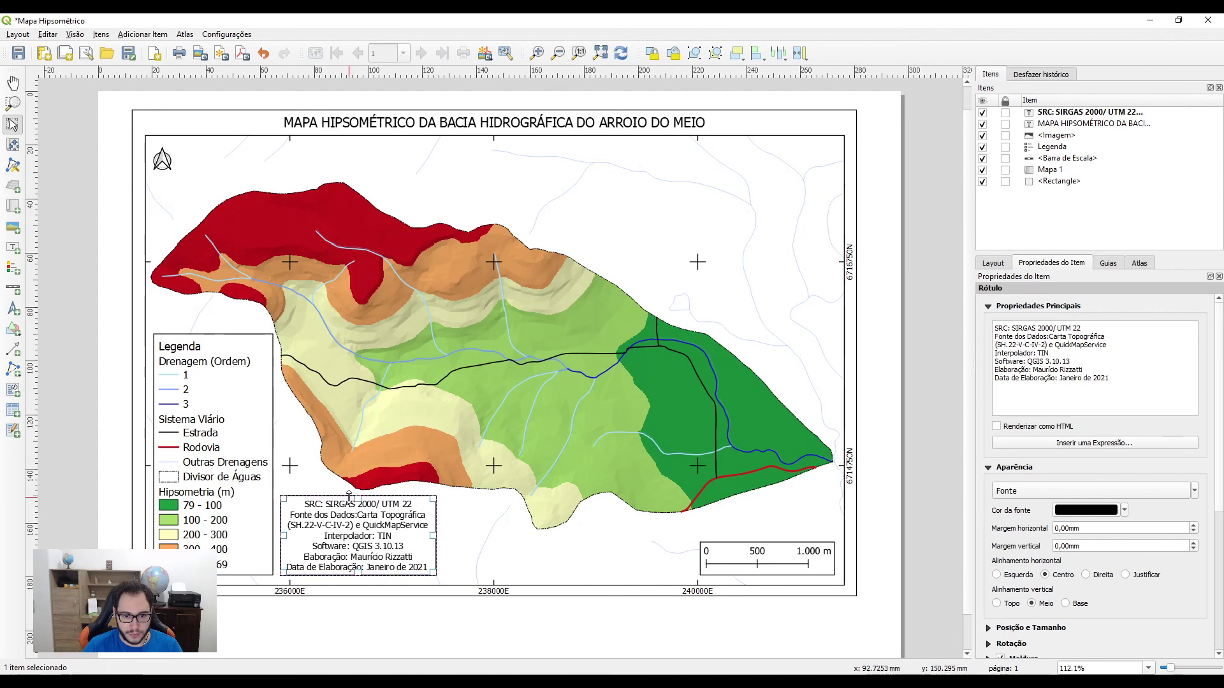
{"action": "left_click", "coordinate": [420, 621]}
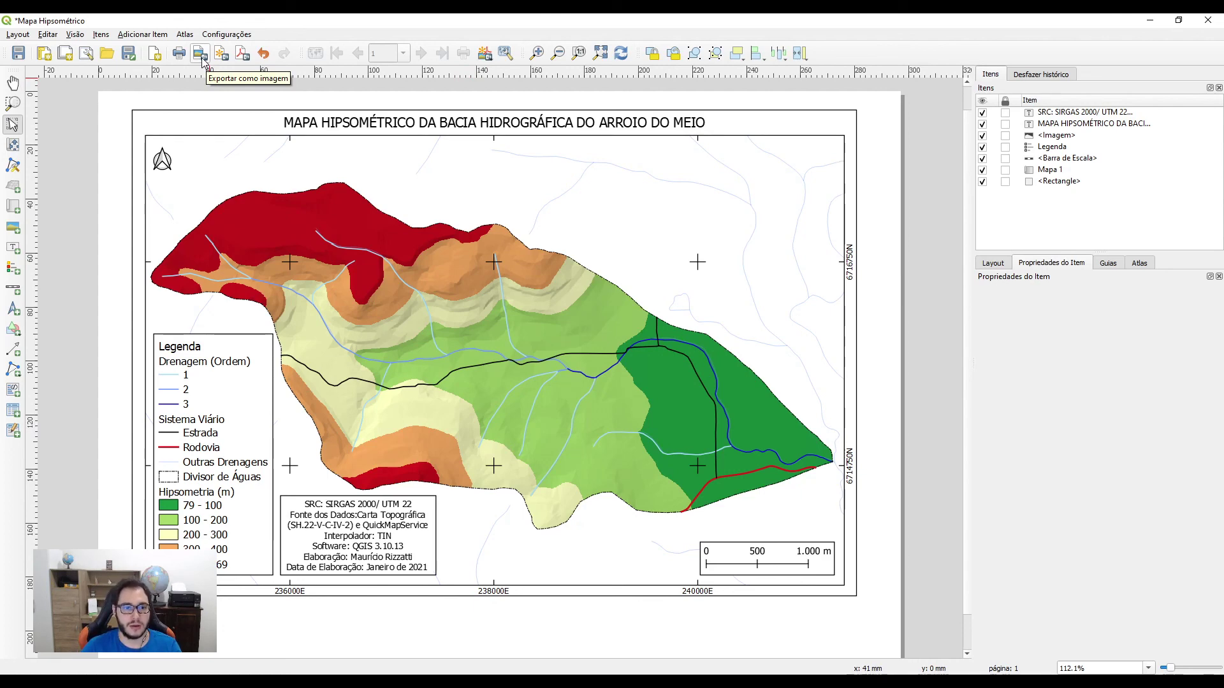
Move the "Outras Drenagens" entry to the start of the legend, above "Drenagem (Ordem)"
{"action": "left_click", "coordinate": [210, 408]}
{"action": "left_click", "coordinate": [1051, 552]}
{"action": "left_click", "coordinate": [1016, 628]}
{"action": "left_click", "coordinate": [1016, 628]}
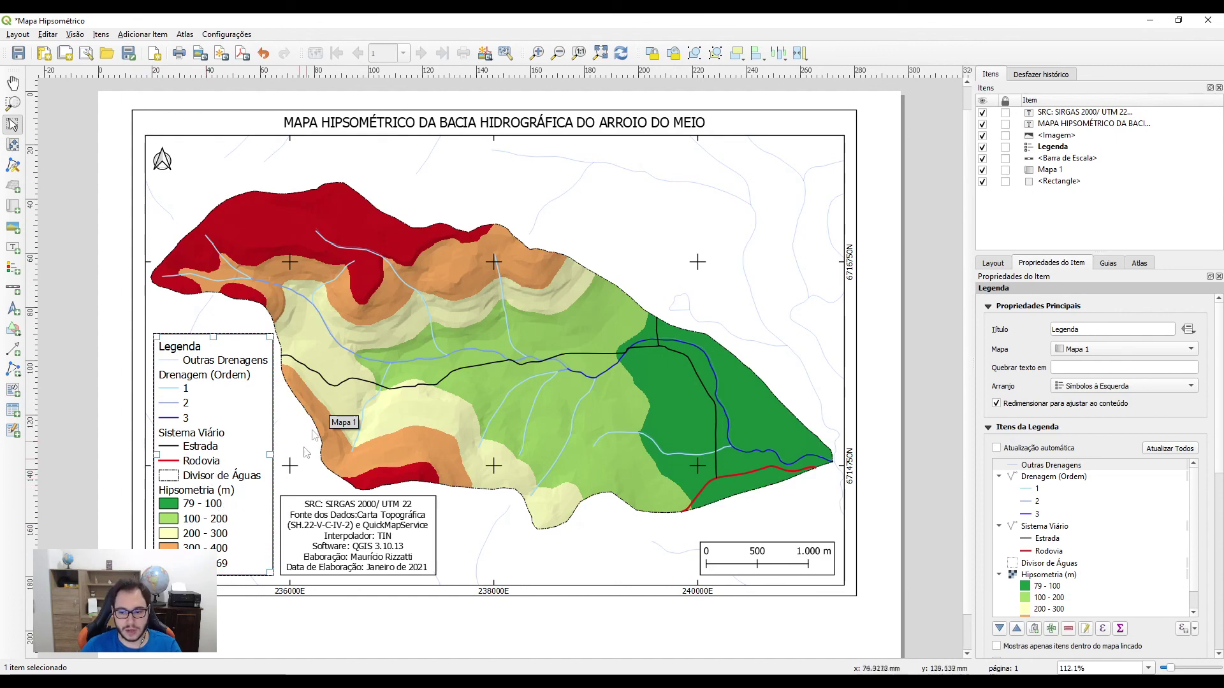
Export the layout as a PNG image named "Mapa Hipsométrico" in the C:\Projeto folder, keeping the offered export options
{"action": "left_click", "coordinate": [200, 55]}
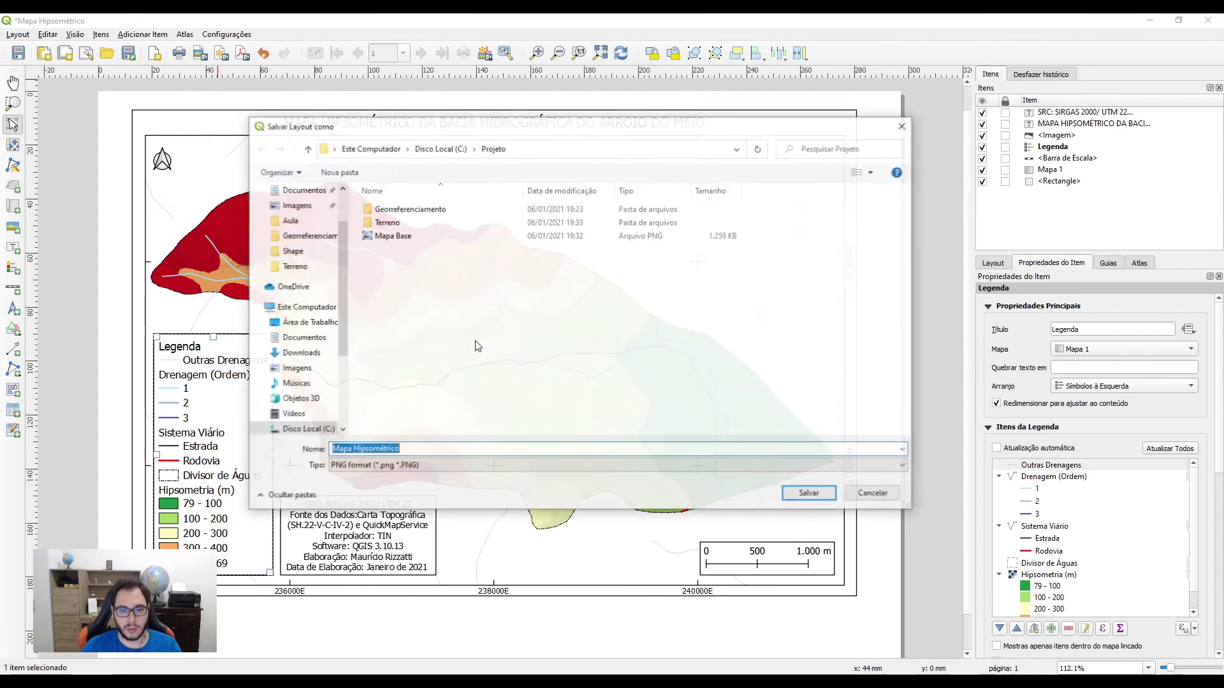
{"action": "left_click", "coordinate": [406, 449]}
{"action": "left_click", "coordinate": [423, 466]}
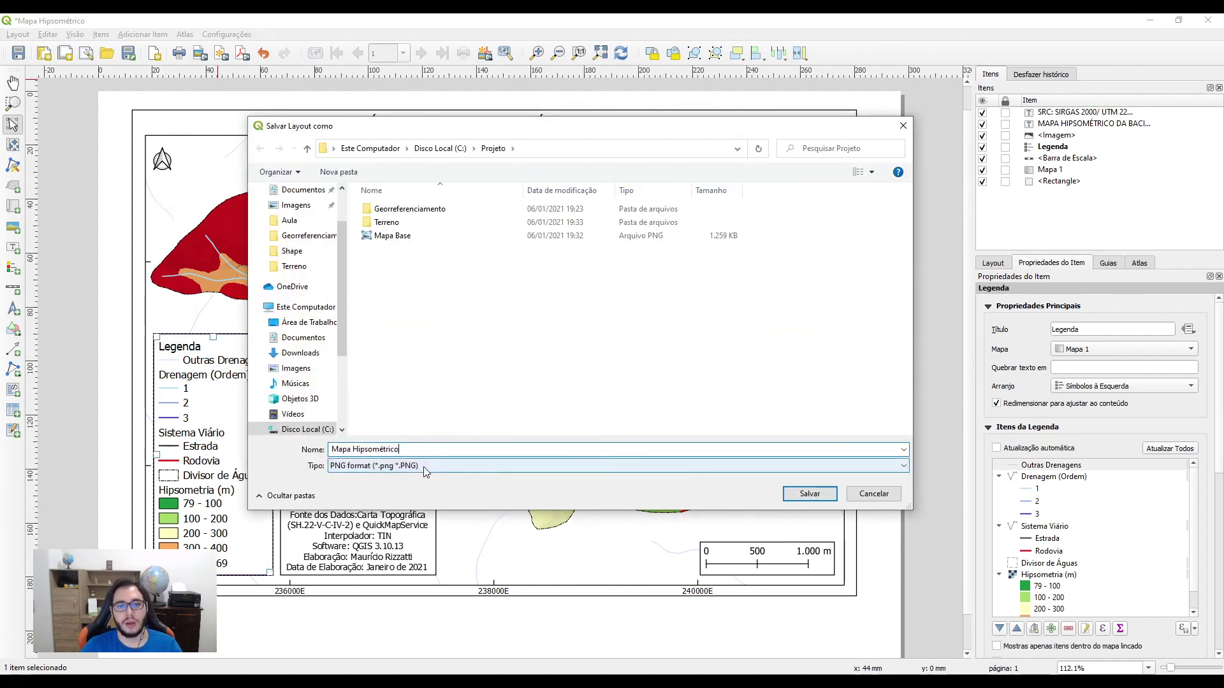
{"action": "left_click", "coordinate": [808, 494]}
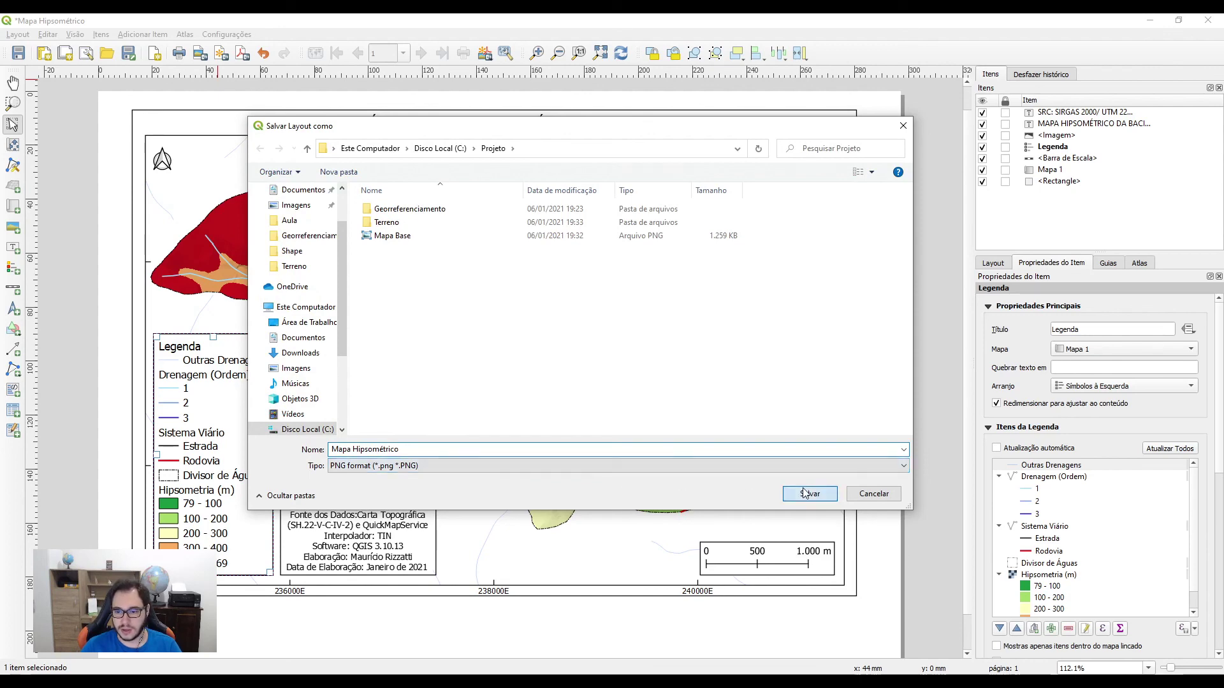
{"action": "left_click", "coordinate": [636, 472]}
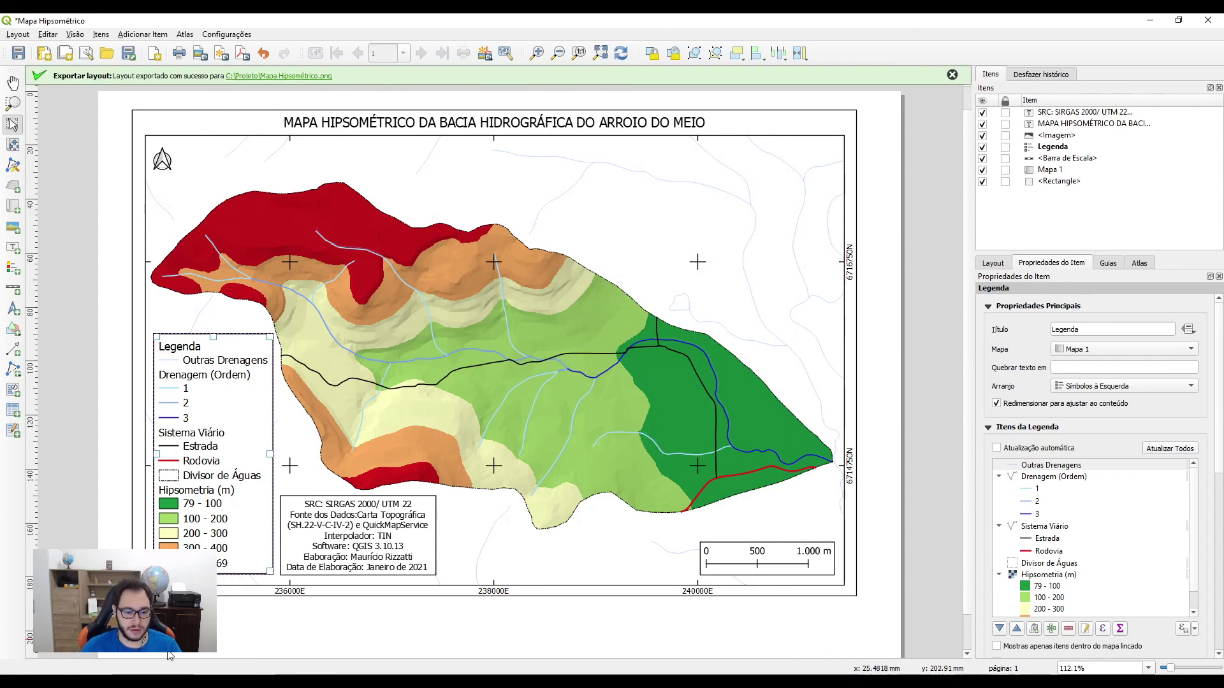
Open the exported "Mapa Hipsométrico" image from the Projeto folder in File Explorer to check it
{"action": "left_click", "coordinate": [303, 76]}
{"action": "double_click", "coordinate": [191, 208]}
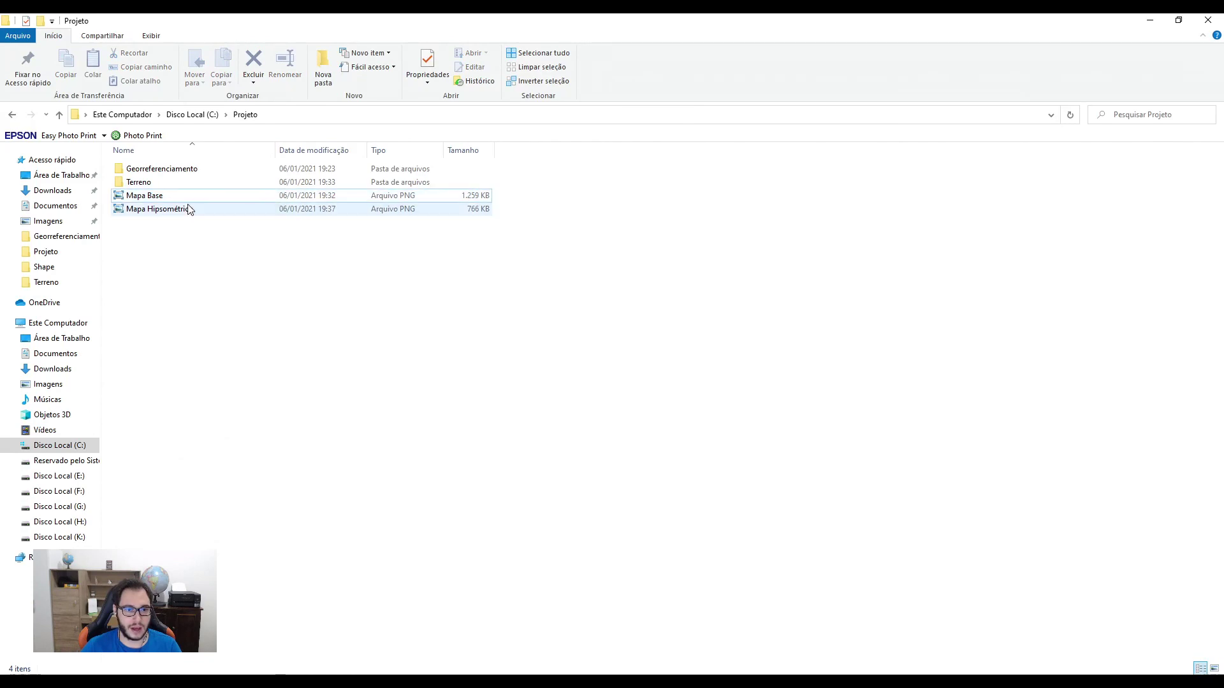